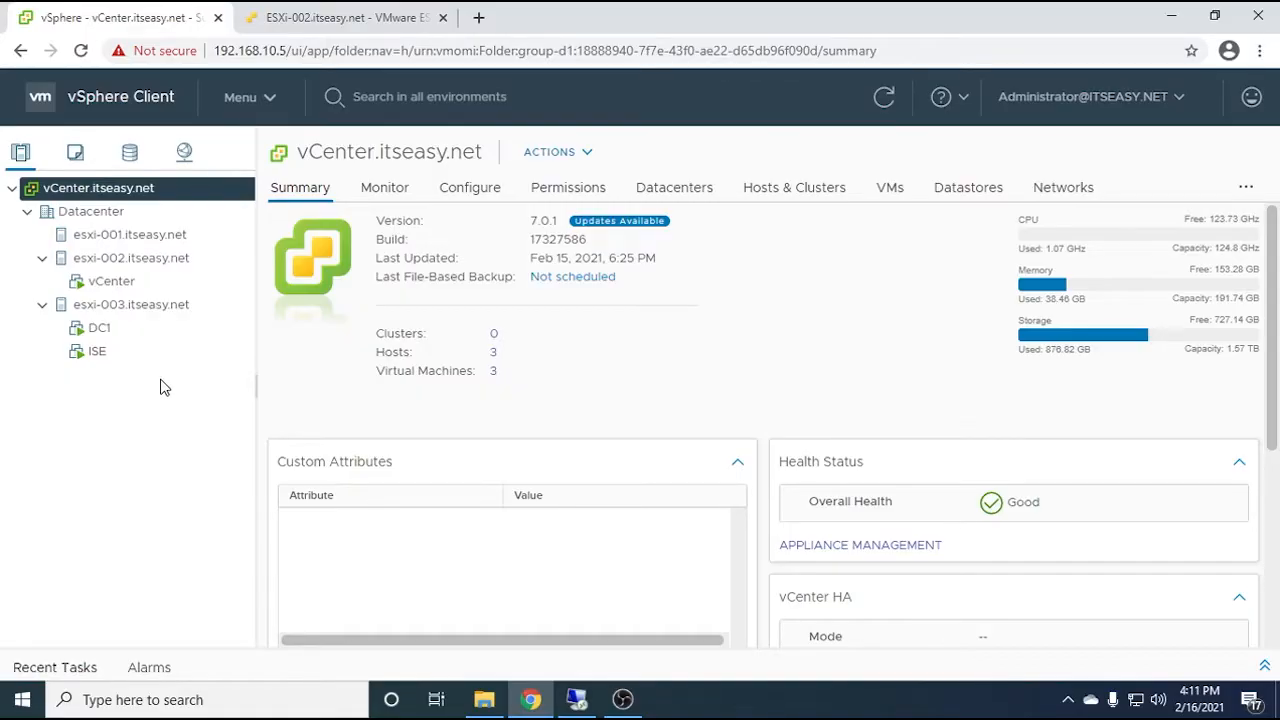
Start a new distributed switch under Datacenter in the networking inventory, keeping the name DSwitch
{"action": "left_click", "coordinate": [186, 154]}
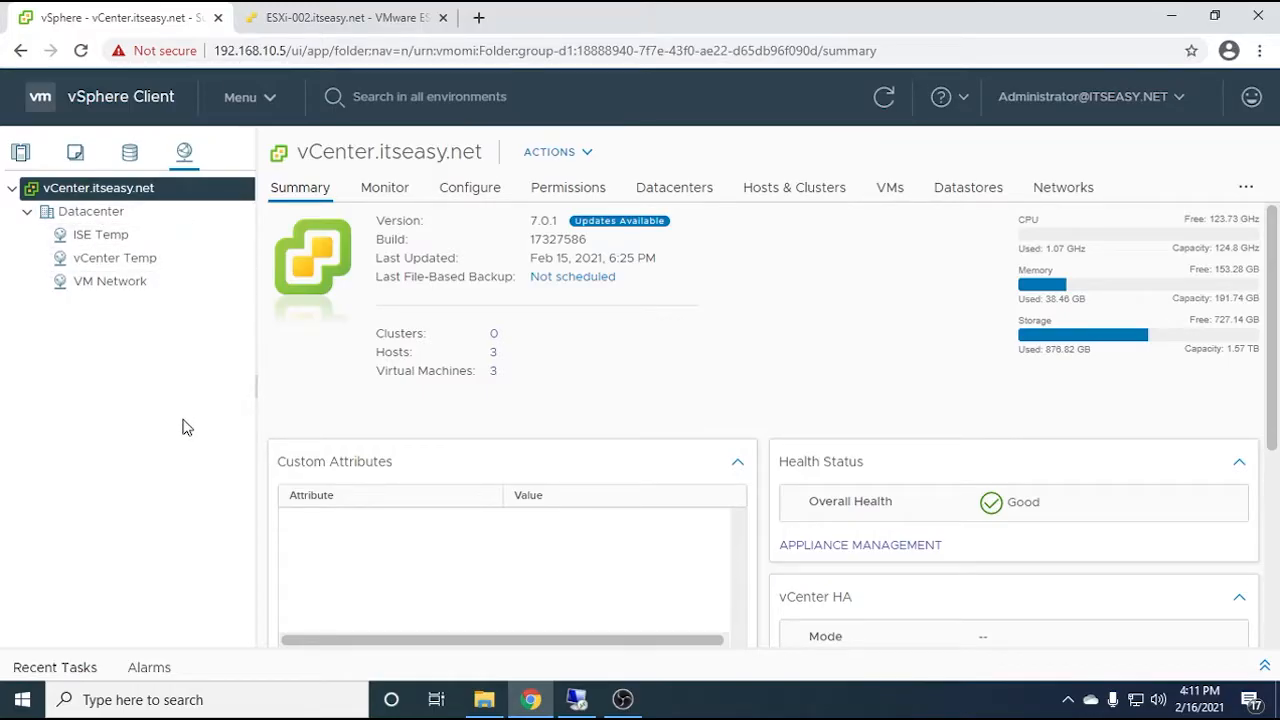
{"action": "left_click", "coordinate": [86, 219]}
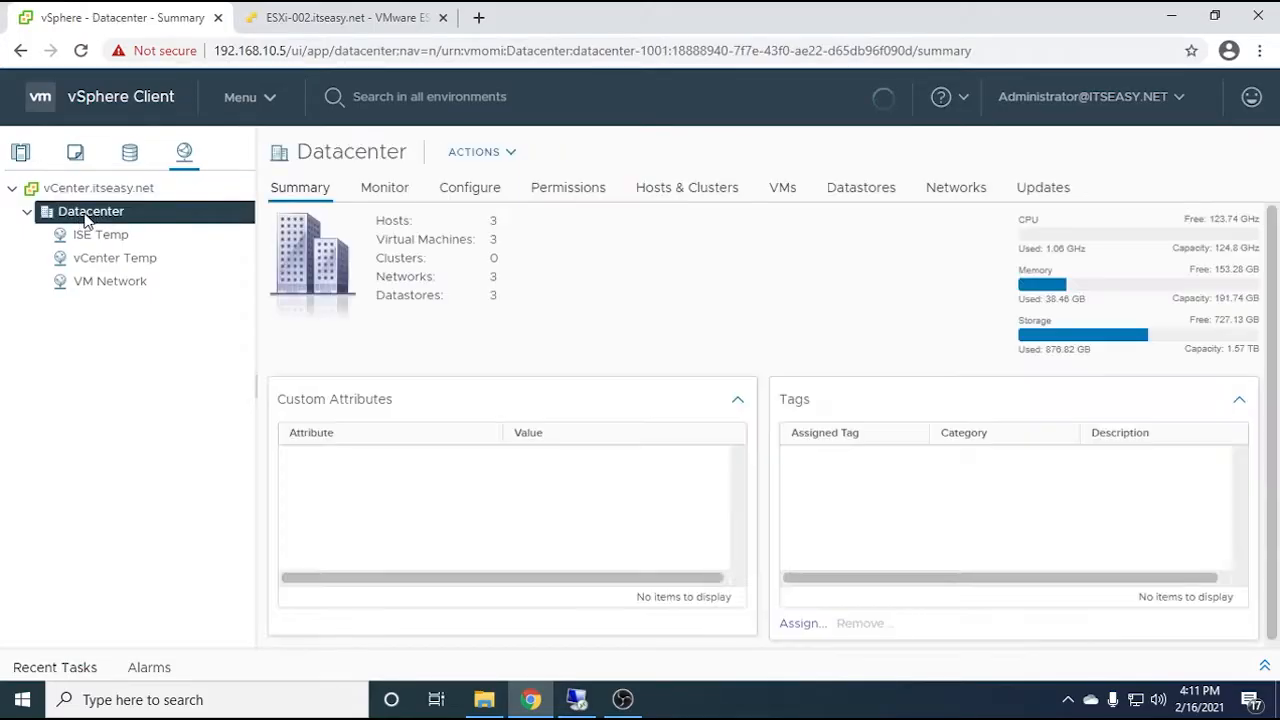
{"action": "right_click", "coordinate": [86, 218]}
{"action": "mouse_move", "coordinate": [280, 302]}
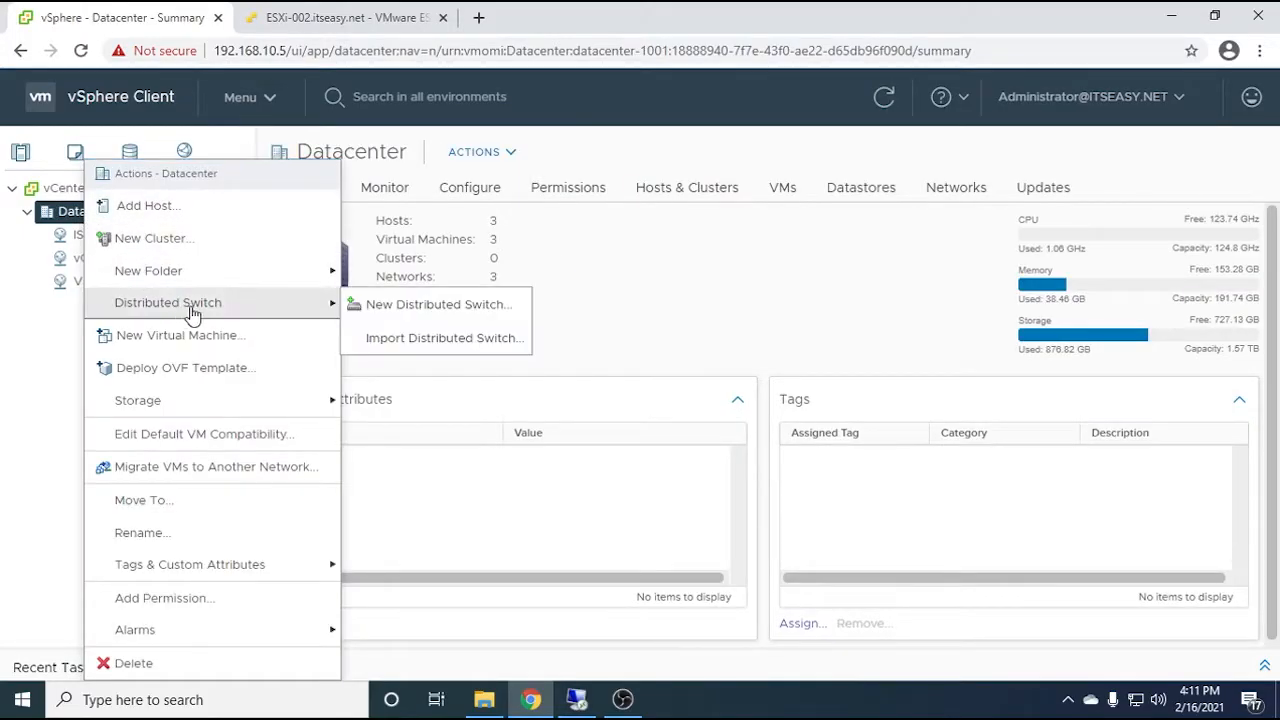
{"action": "left_click", "coordinate": [395, 303]}
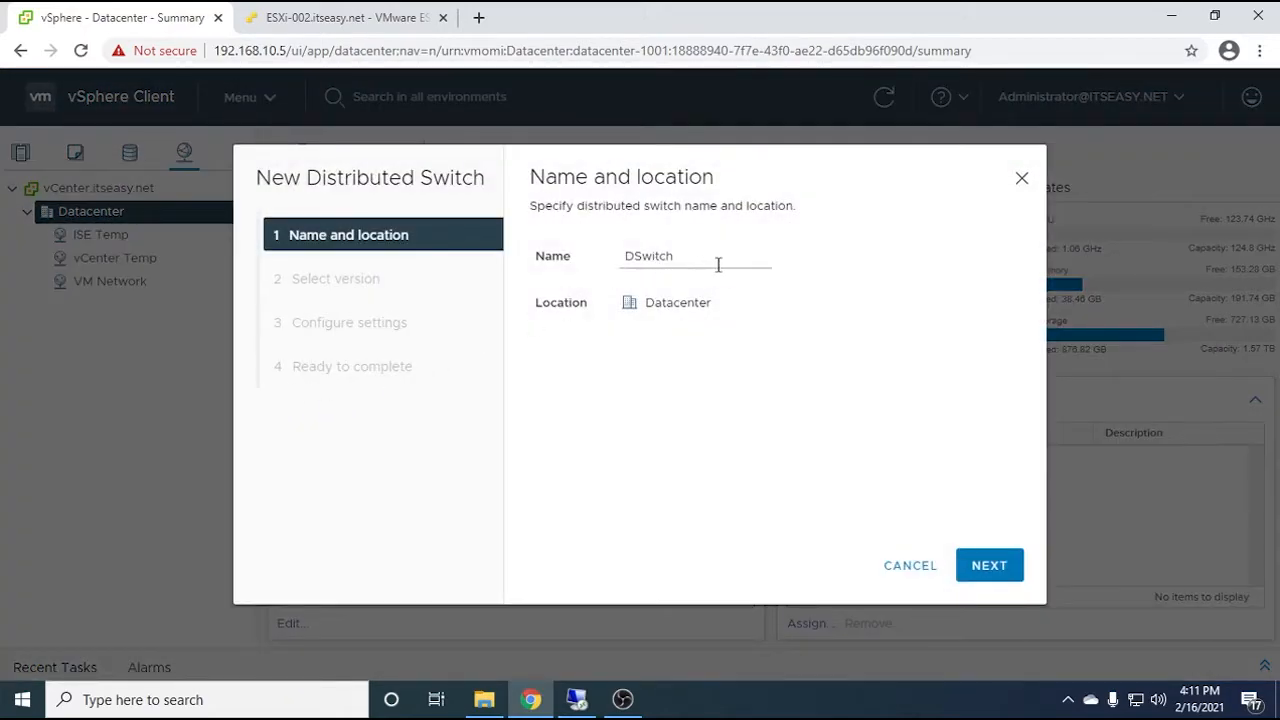
{"action": "double_click", "coordinate": [706, 257]}
{"action": "left_click", "coordinate": [714, 252]}
{"action": "left_click", "coordinate": [988, 565]}
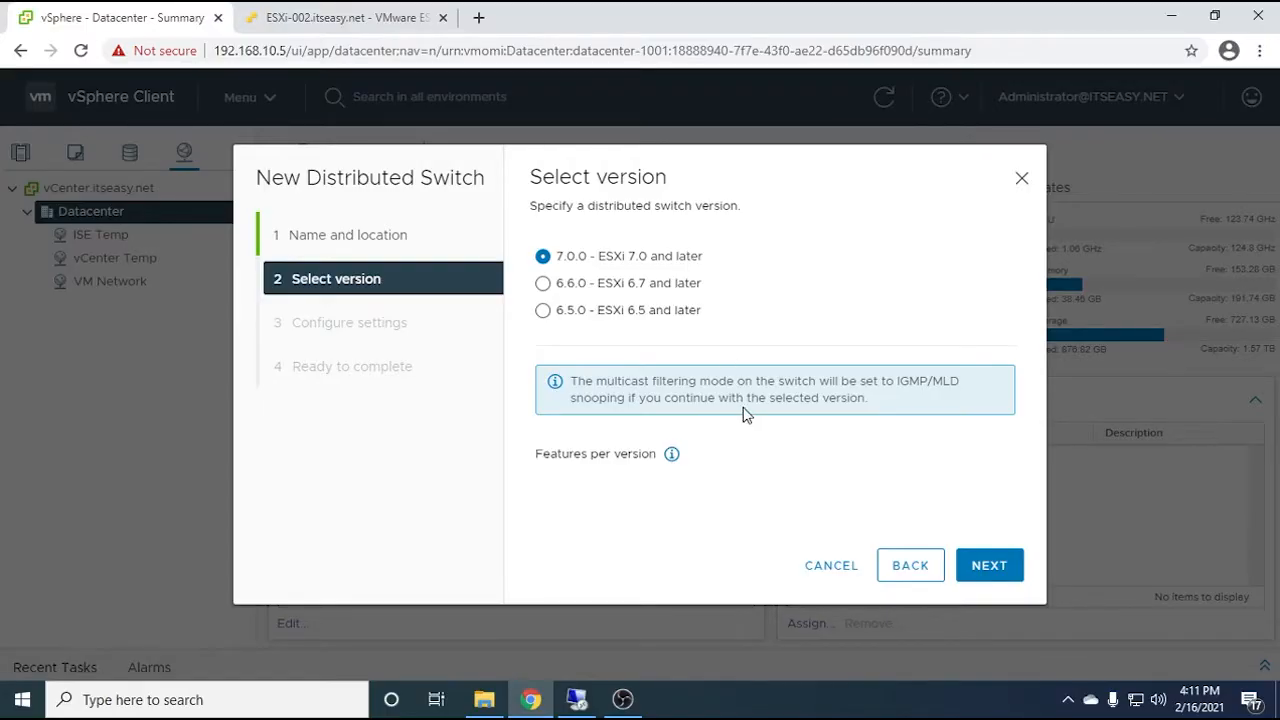
Create the distributed switch as version 7.0.0 with 4 uplinks, Network I/O Control enabled and no default port group, and display its summary
{"action": "left_click", "coordinate": [988, 567]}
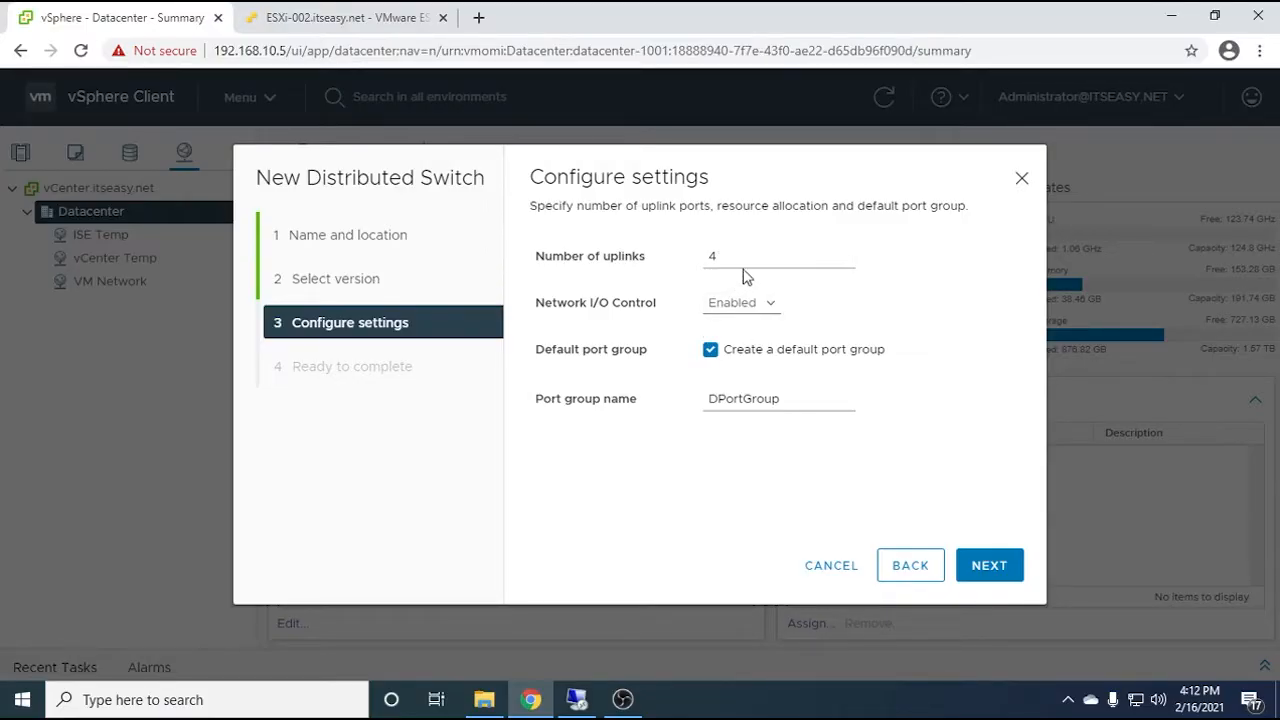
{"action": "left_click", "coordinate": [710, 352]}
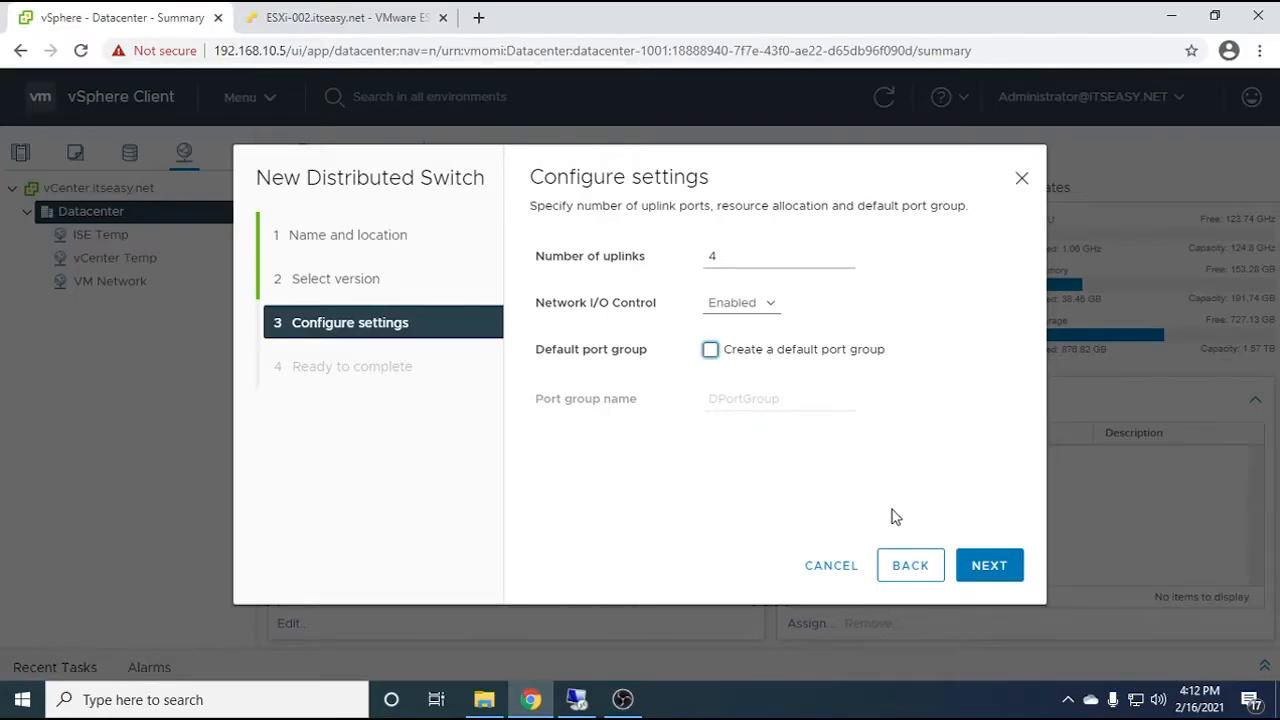
{"action": "left_click", "coordinate": [985, 566]}
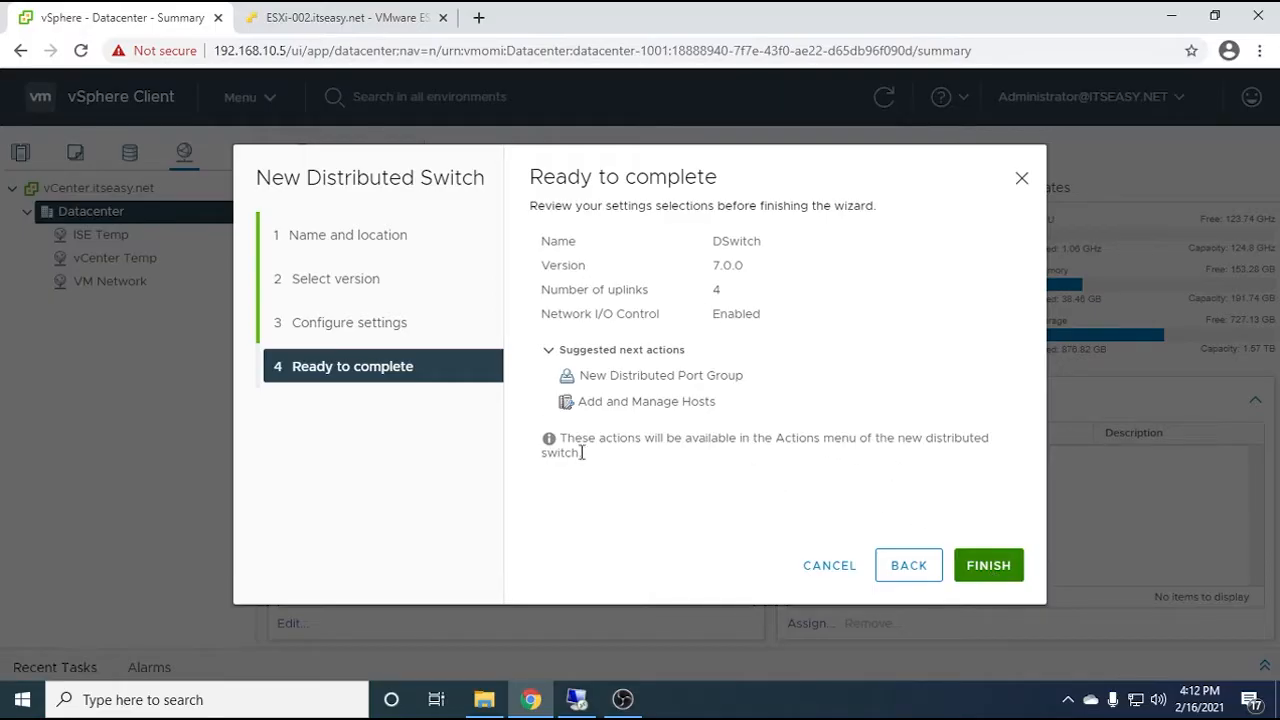
{"action": "left_click", "coordinate": [978, 568]}
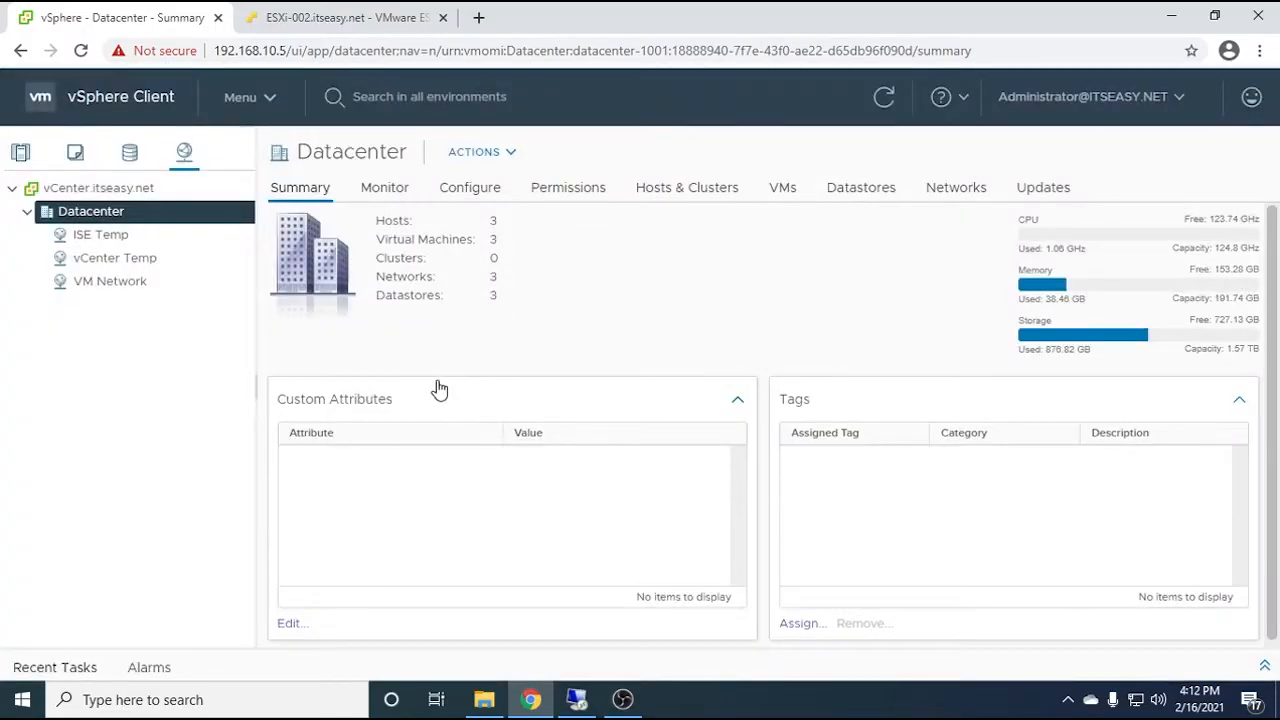
{"action": "left_click", "coordinate": [41, 304]}
{"action": "left_click", "coordinate": [95, 305]}
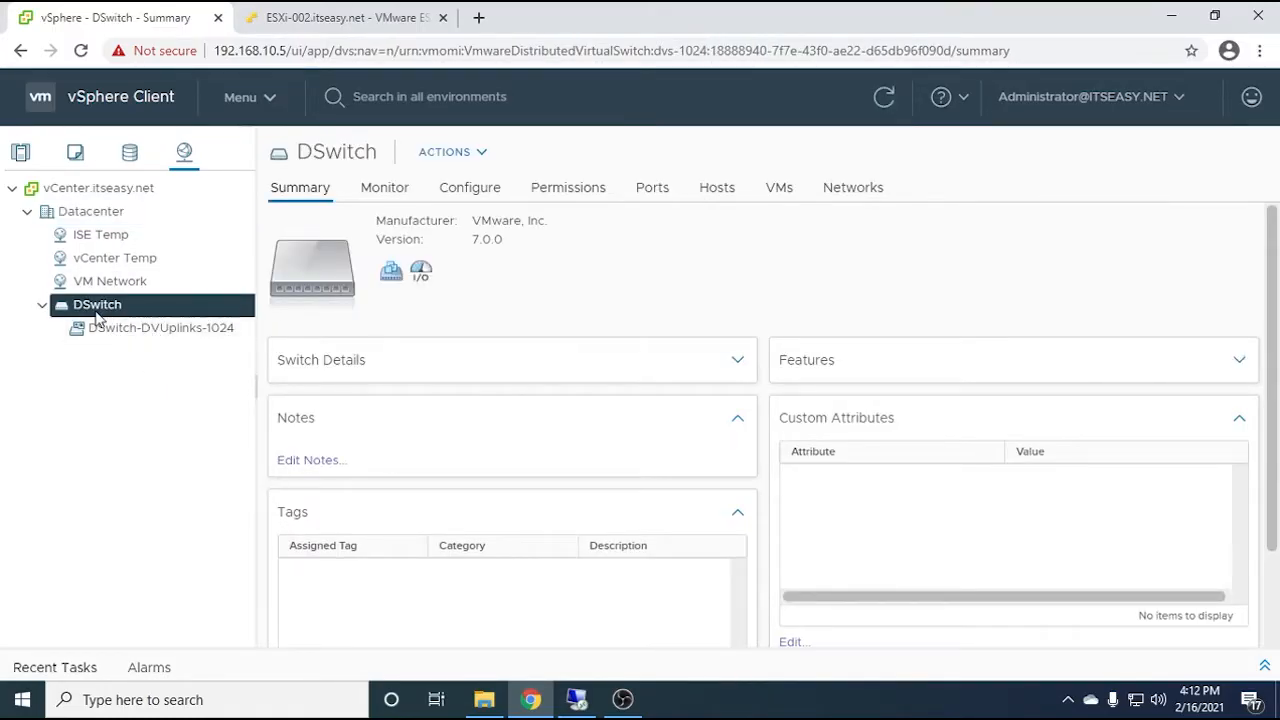
Switch to the ESXi-002 host client and view the details and physical adapters of vSwitch0
{"action": "left_click", "coordinate": [340, 17]}
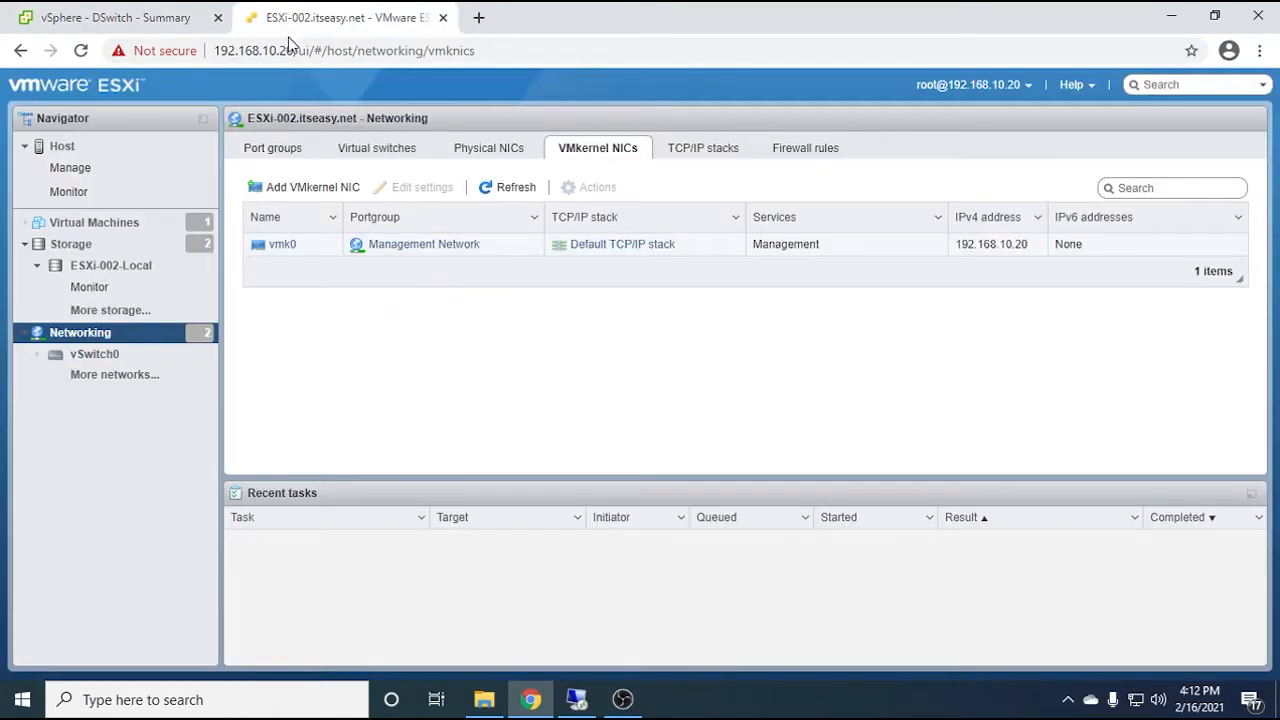
{"action": "left_click", "coordinate": [83, 51]}
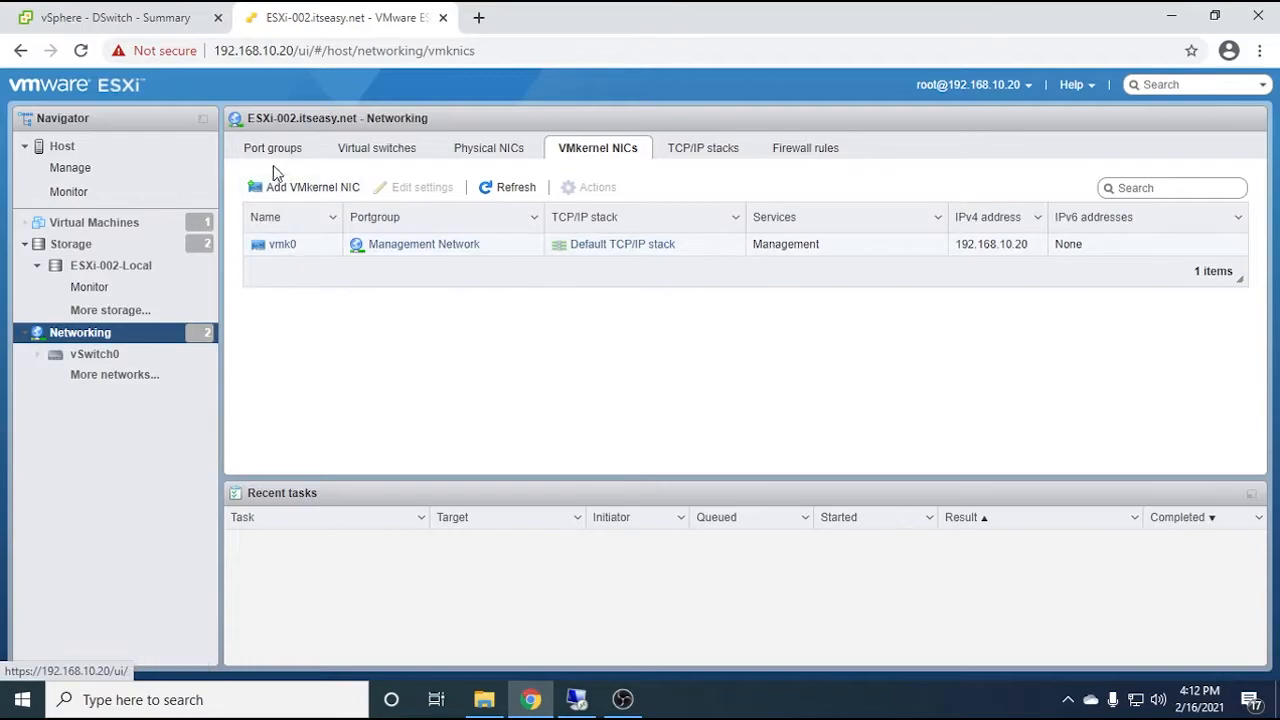
{"action": "left_click", "coordinate": [360, 149]}
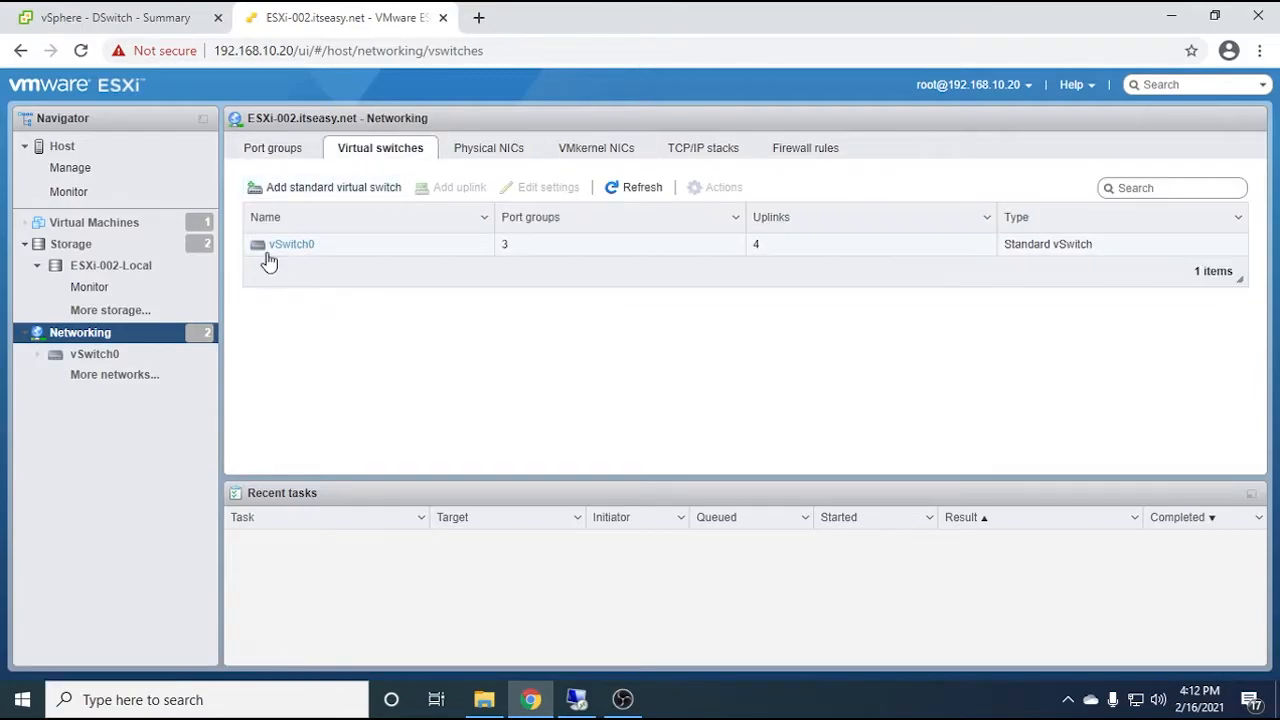
{"action": "left_click", "coordinate": [302, 247]}
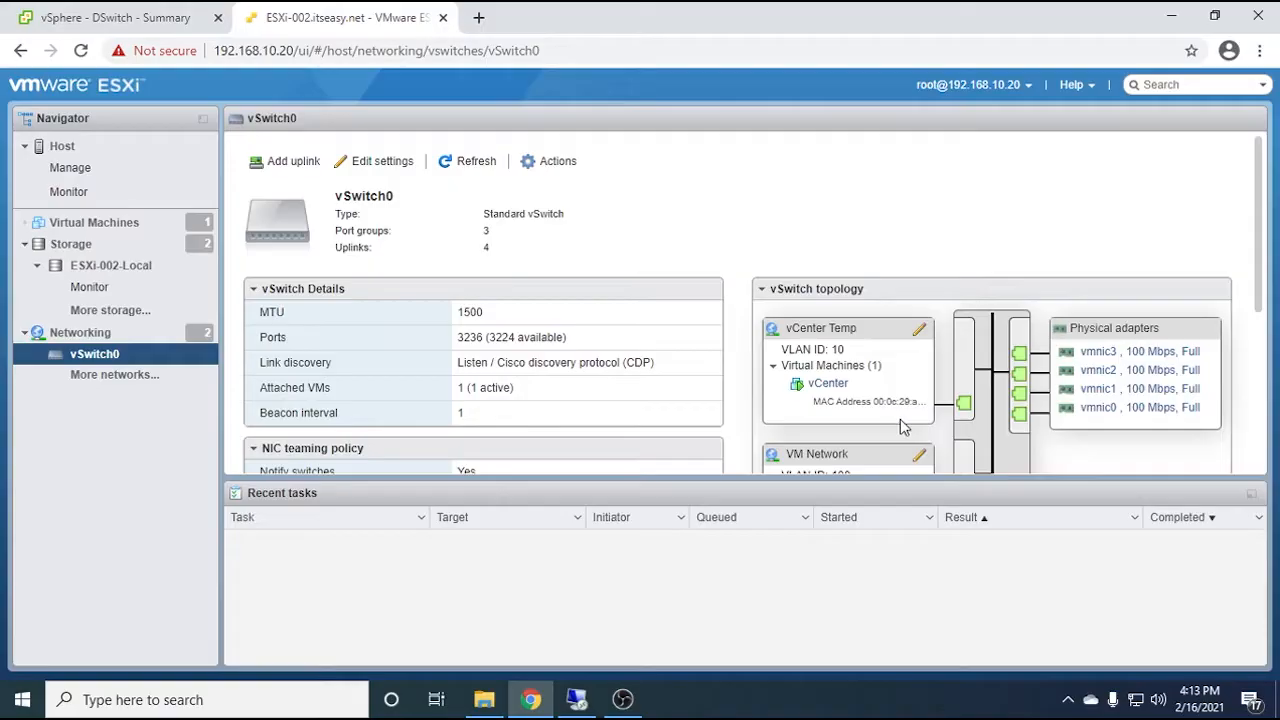
Return to the vSphere Client and bring up the distributed port group actions for DSwitch
{"action": "left_click", "coordinate": [180, 20]}
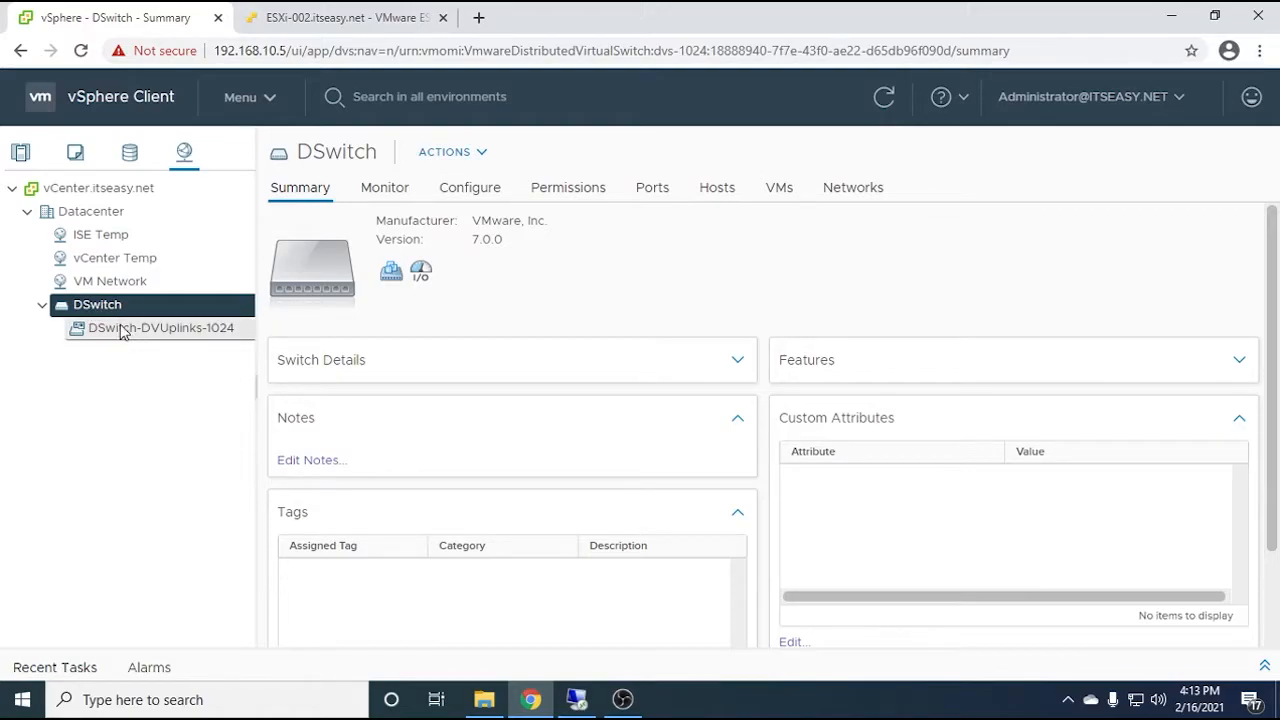
{"action": "right_click", "coordinate": [86, 304]}
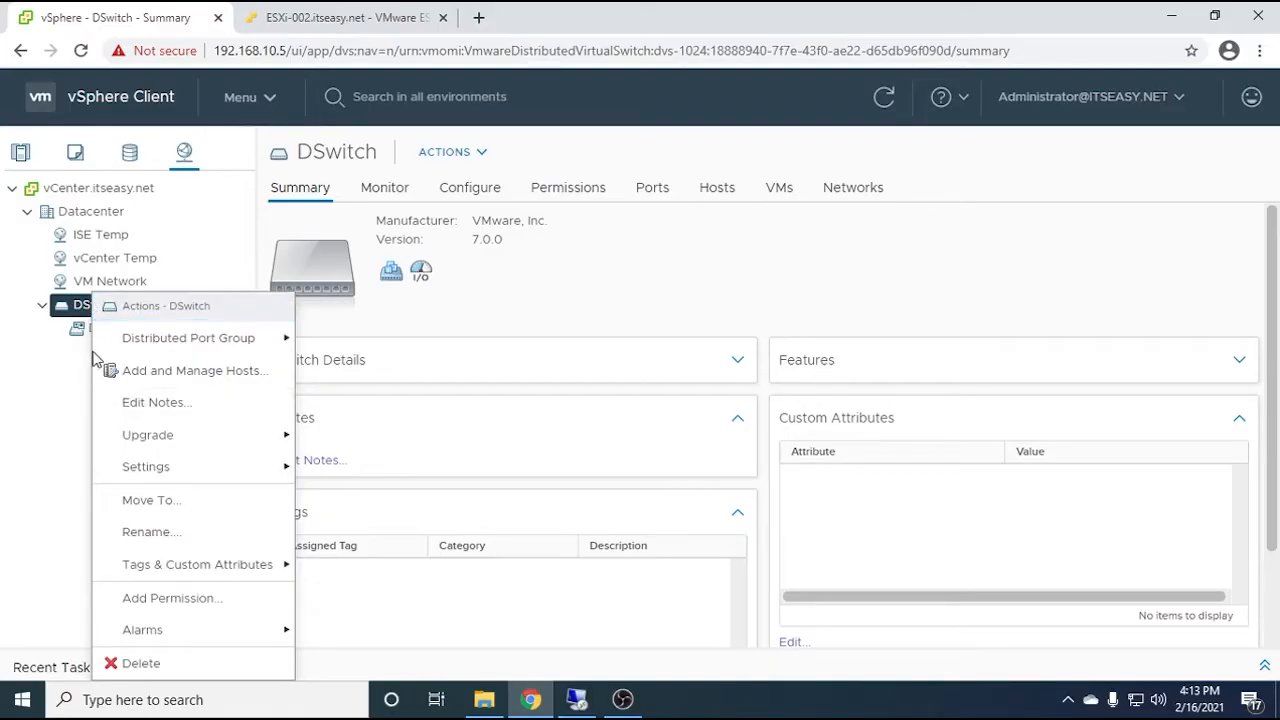
{"action": "mouse_move", "coordinate": [157, 344]}
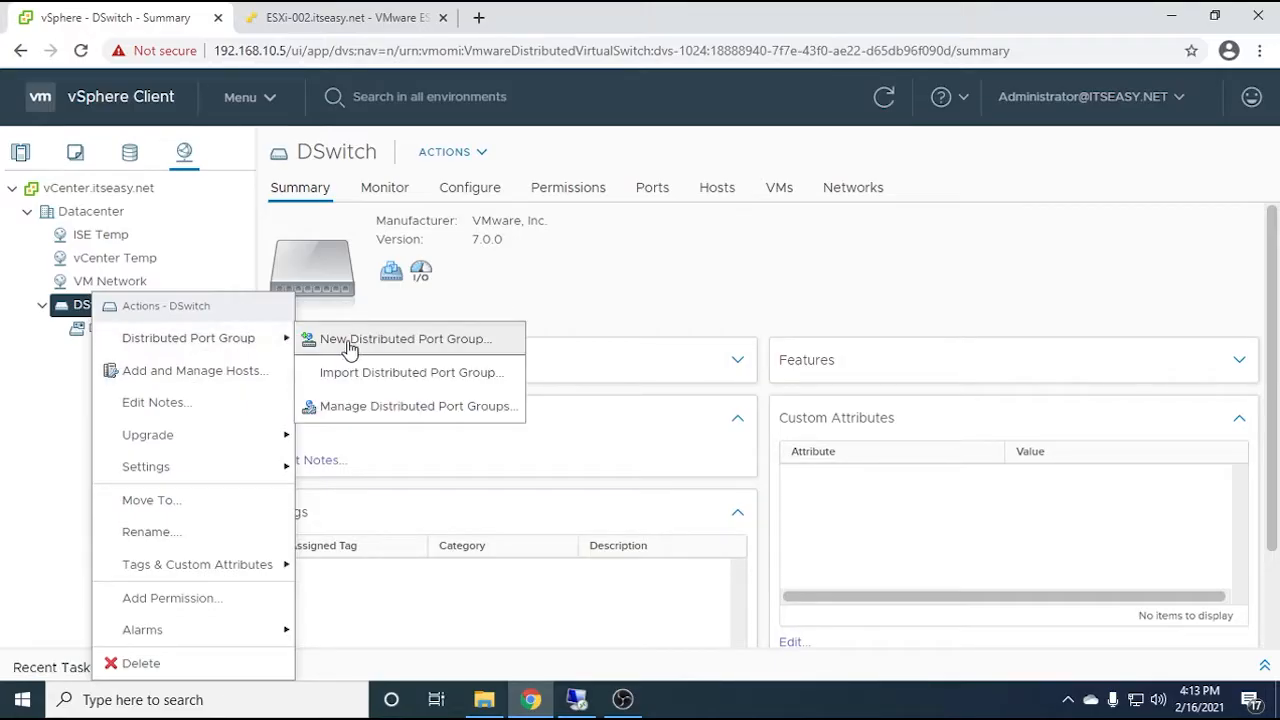
Examine the vSwitch0 topology on the ESXi-002 host for its existing port groups and their VLAN IDs
{"action": "left_click", "coordinate": [330, 17]}
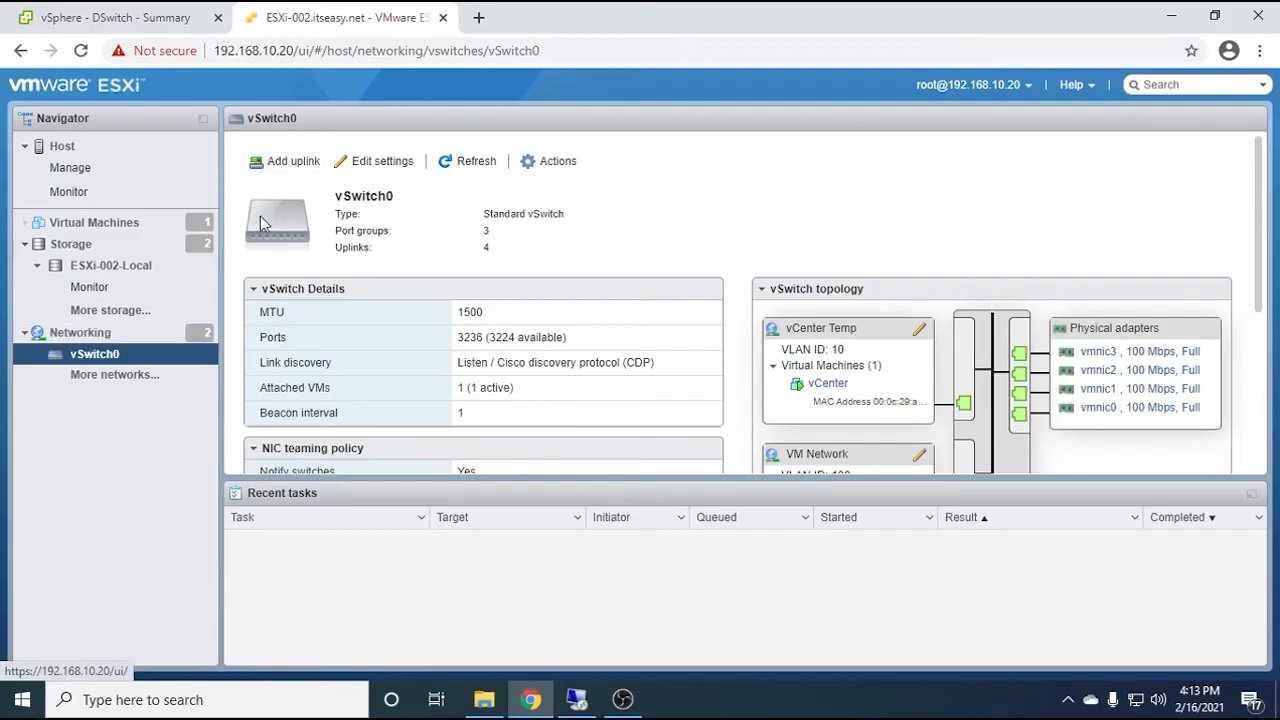
{"action": "left_click", "coordinate": [80, 332]}
{"action": "left_click", "coordinate": [345, 148]}
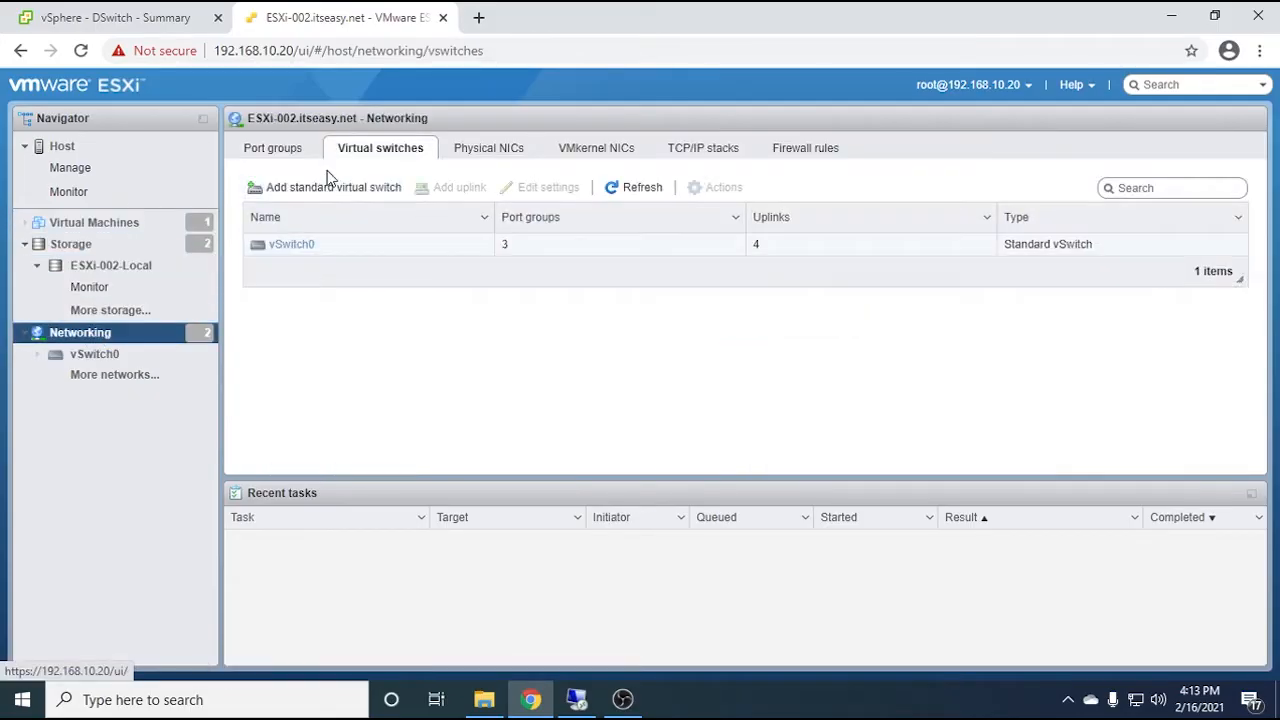
{"action": "left_click", "coordinate": [291, 245]}
{"action": "scroll", "coordinate": [600, 345], "scroll_direction": "down", "scroll_amount": 2}
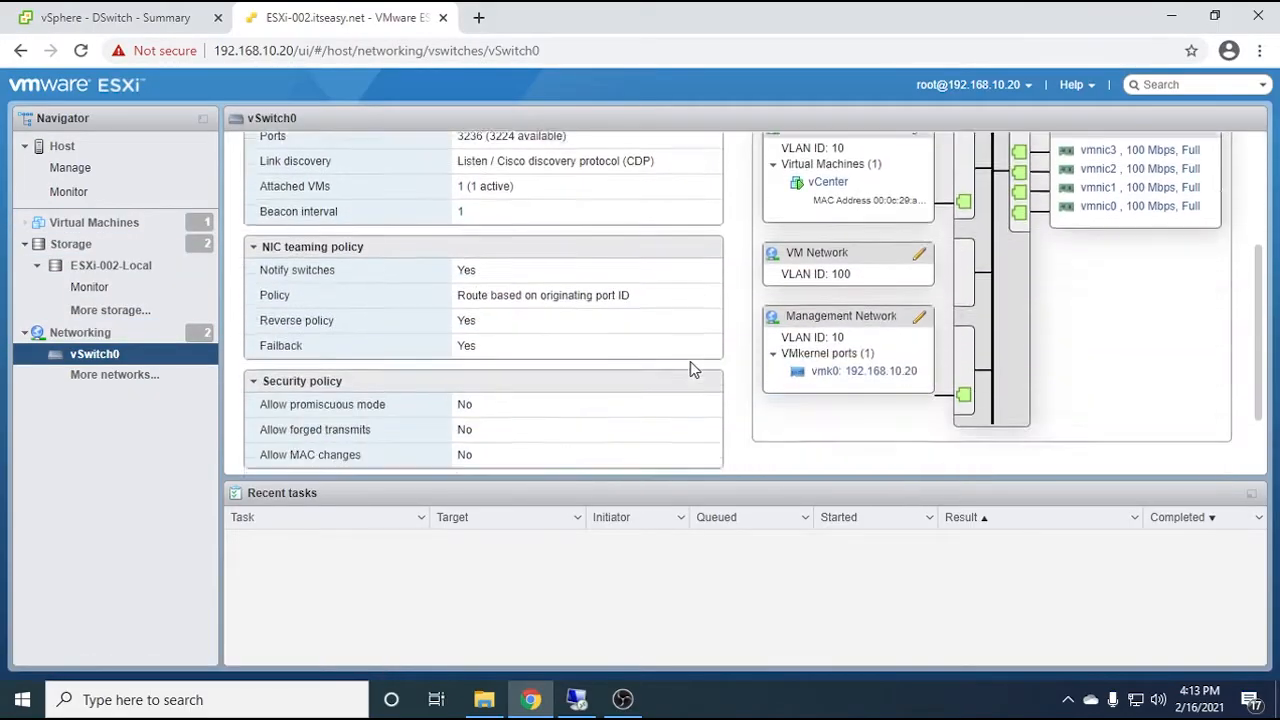
{"action": "scroll", "coordinate": [790, 338], "scroll_direction": "up", "scroll_amount": 1}
{"action": "scroll", "coordinate": [833, 234], "scroll_direction": "down", "scroll_amount": 3}
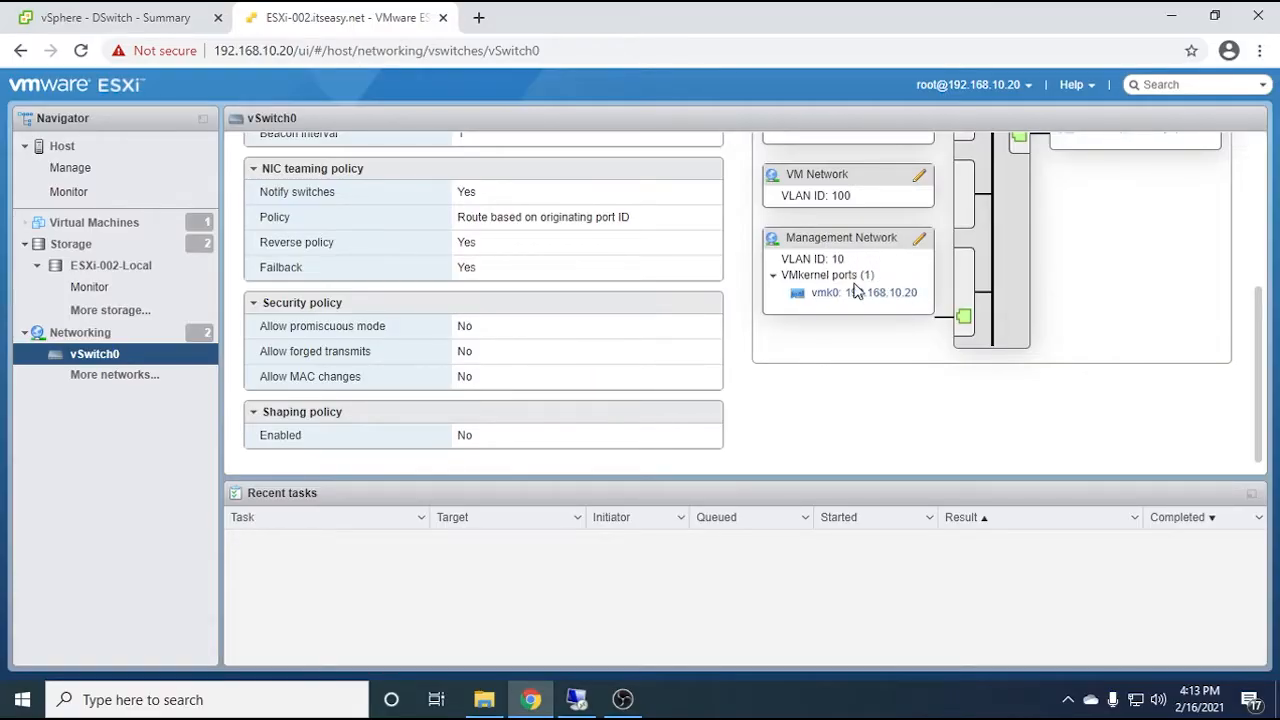
{"action": "scroll", "coordinate": [856, 285], "scroll_direction": "up", "scroll_amount": 2}
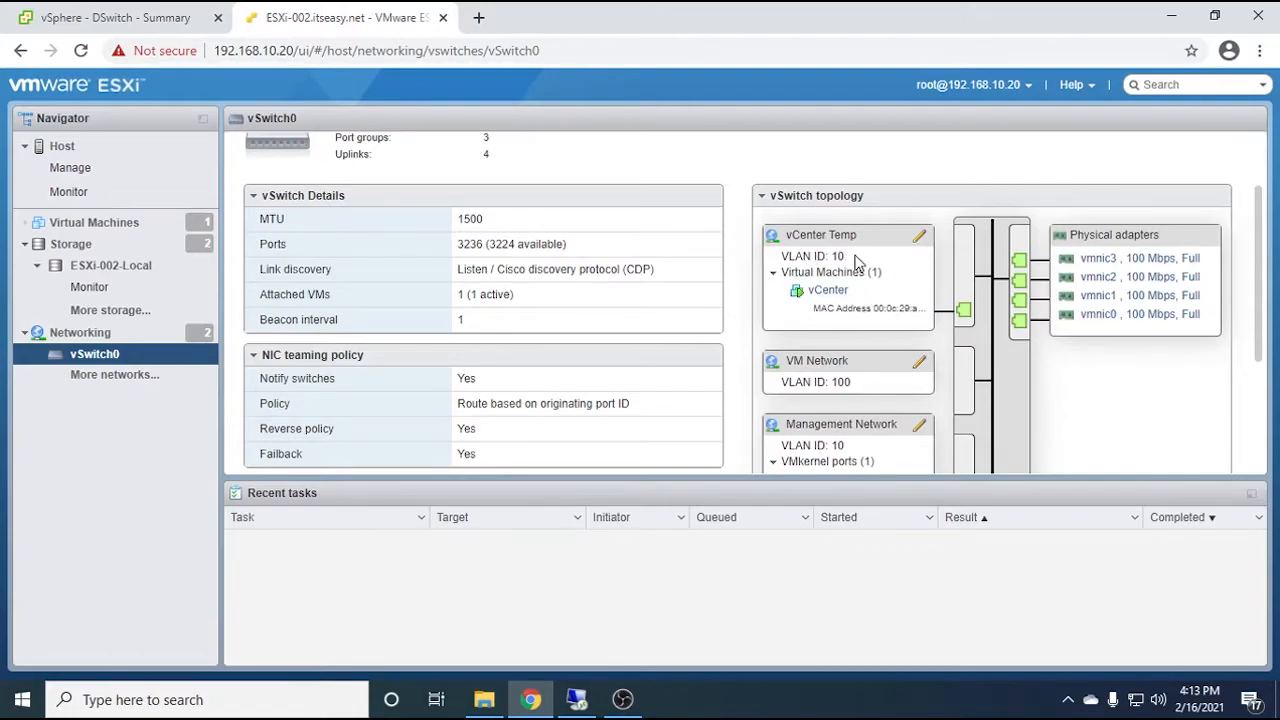
{"action": "left_click", "coordinate": [882, 174]}
{"action": "scroll", "coordinate": [846, 195], "scroll_direction": "down", "scroll_amount": 2}
{"action": "scroll", "coordinate": [815, 250], "scroll_direction": "up", "scroll_amount": 3}
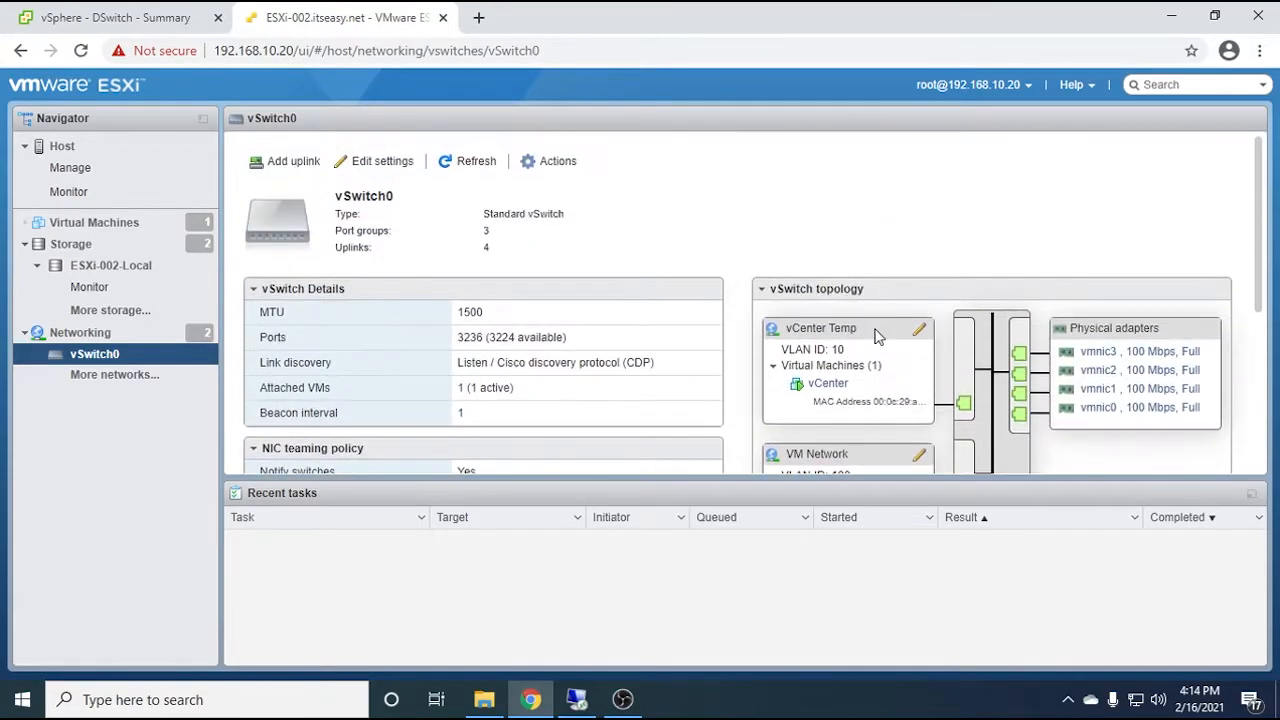
{"action": "scroll", "coordinate": [871, 266], "scroll_direction": "down", "scroll_amount": 3}
{"action": "scroll", "coordinate": [862, 248], "scroll_direction": "up", "scroll_amount": 2}
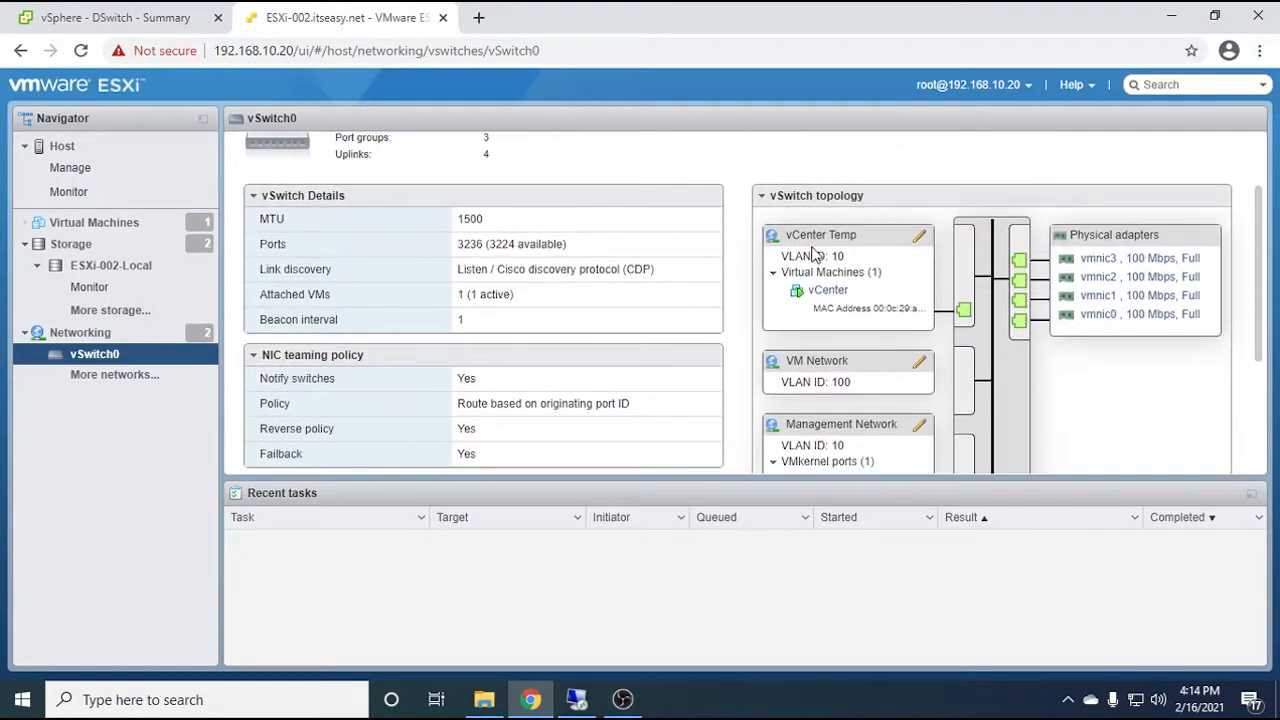
{"action": "scroll", "coordinate": [810, 245], "scroll_direction": "down", "scroll_amount": 1}
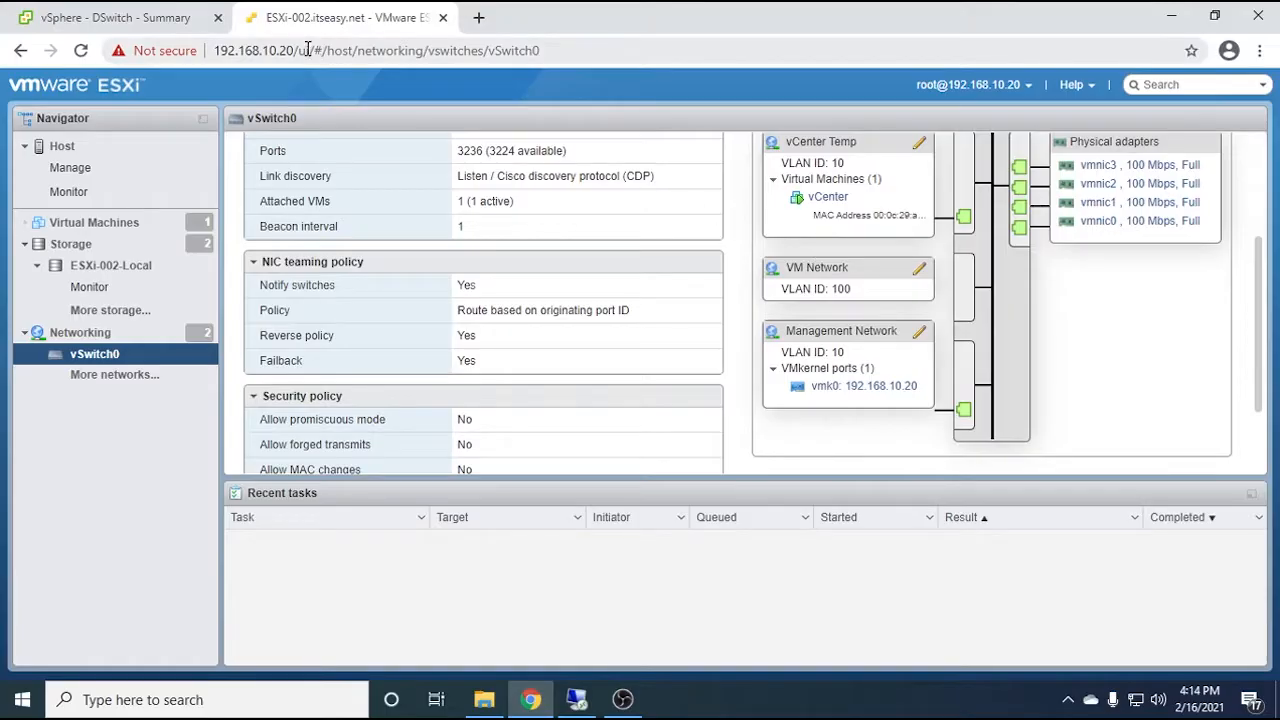
Back in the vSphere Client, start a new distributed port group on DSwitch and name it Management
{"action": "left_click", "coordinate": [80, 18]}
{"action": "mouse_move", "coordinate": [238, 342]}
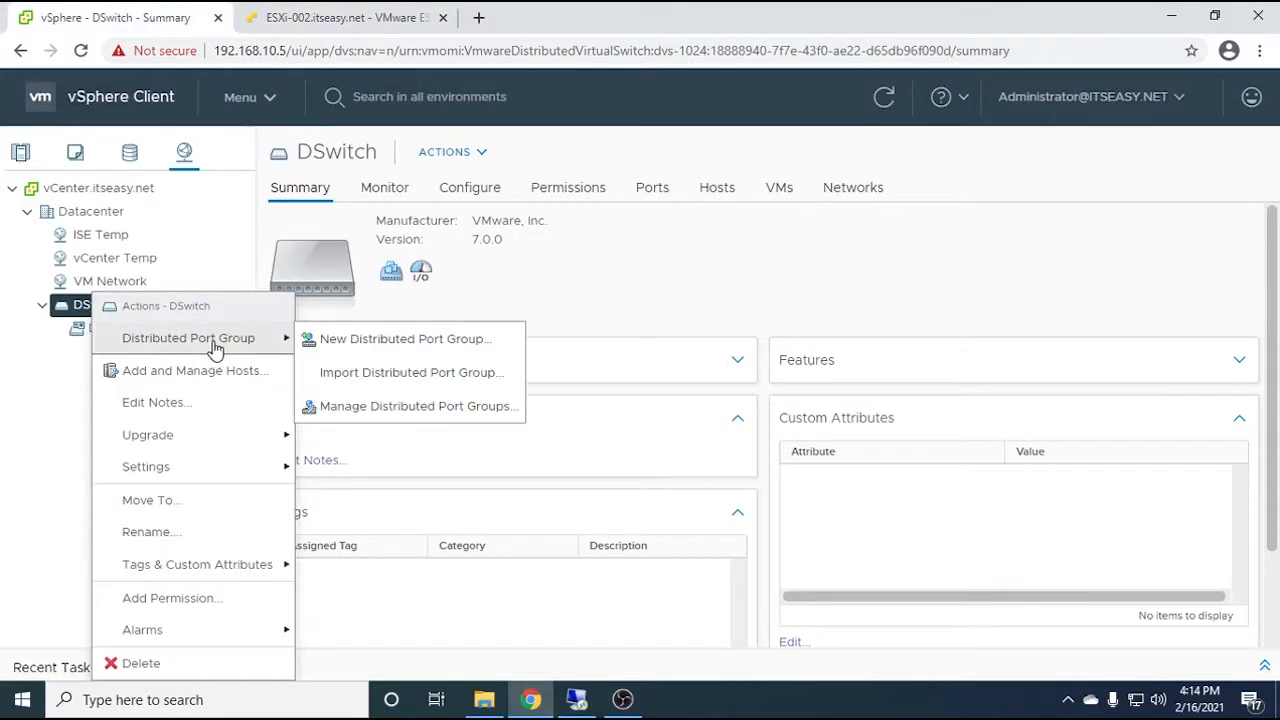
{"action": "left_click", "coordinate": [369, 341]}
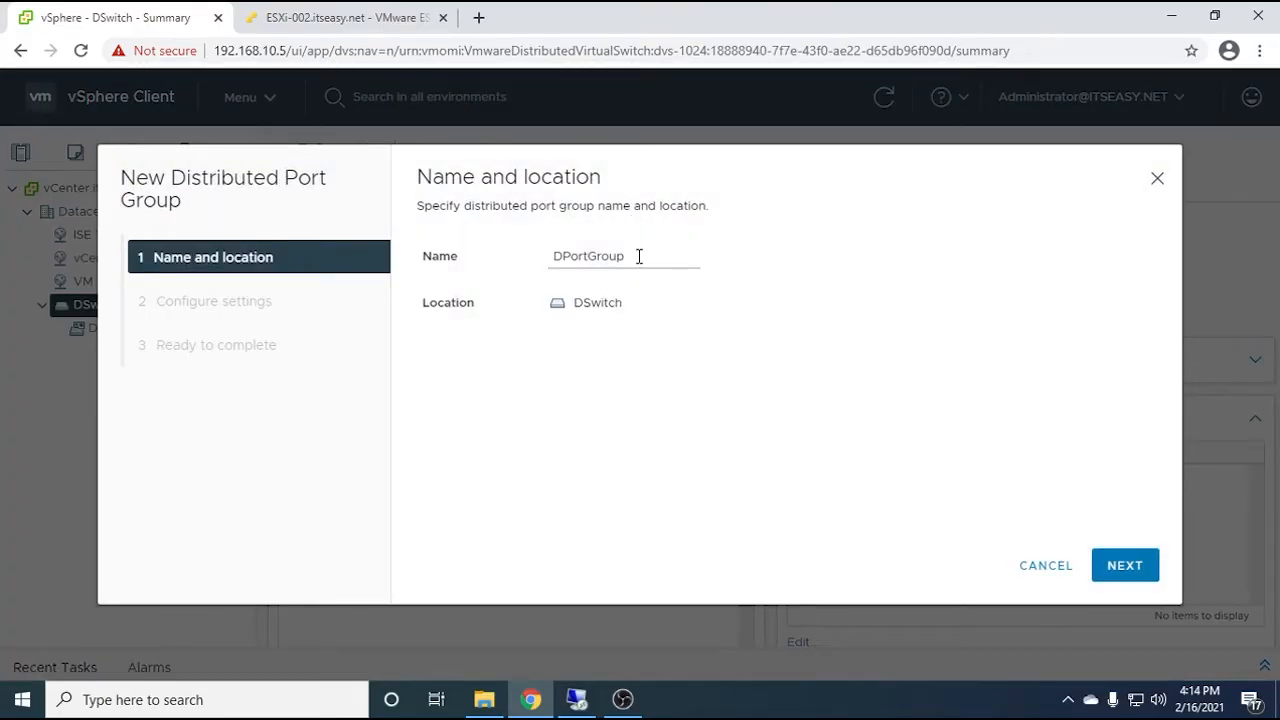
{"action": "left_click_drag", "start_coordinate": [639, 256], "coordinate": [495, 268]}
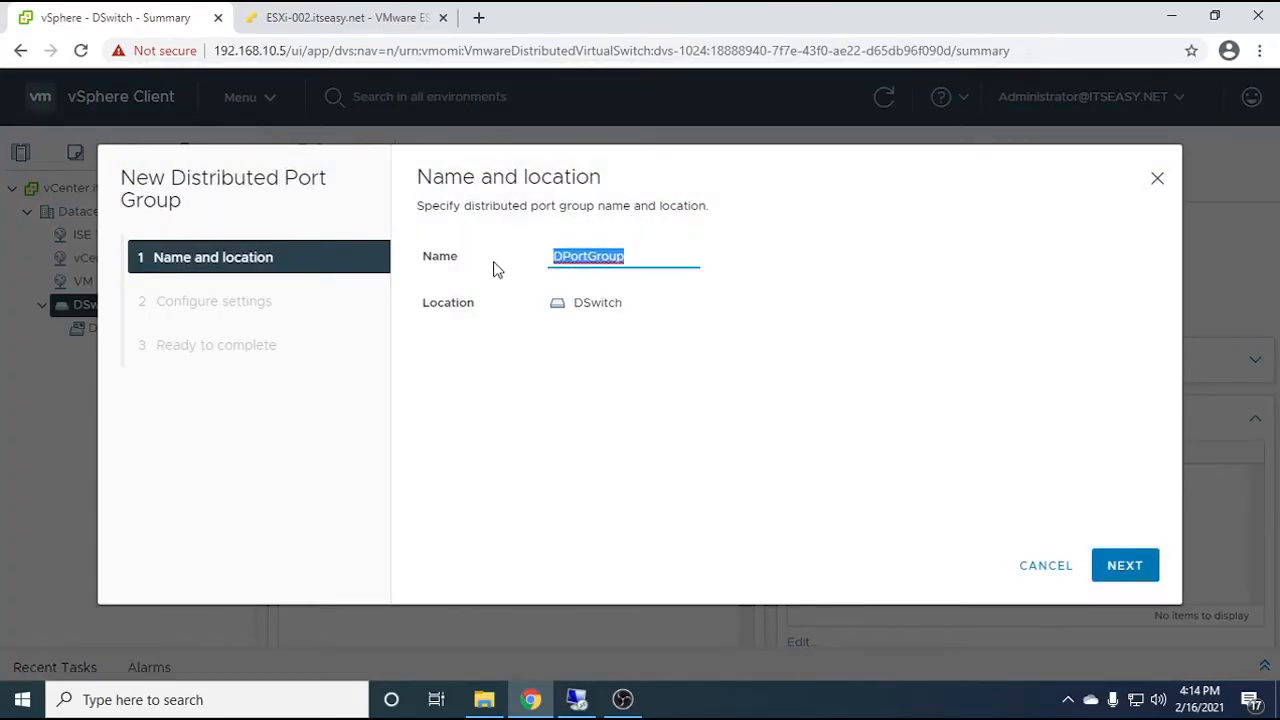
{"action": "type", "text": "M"}
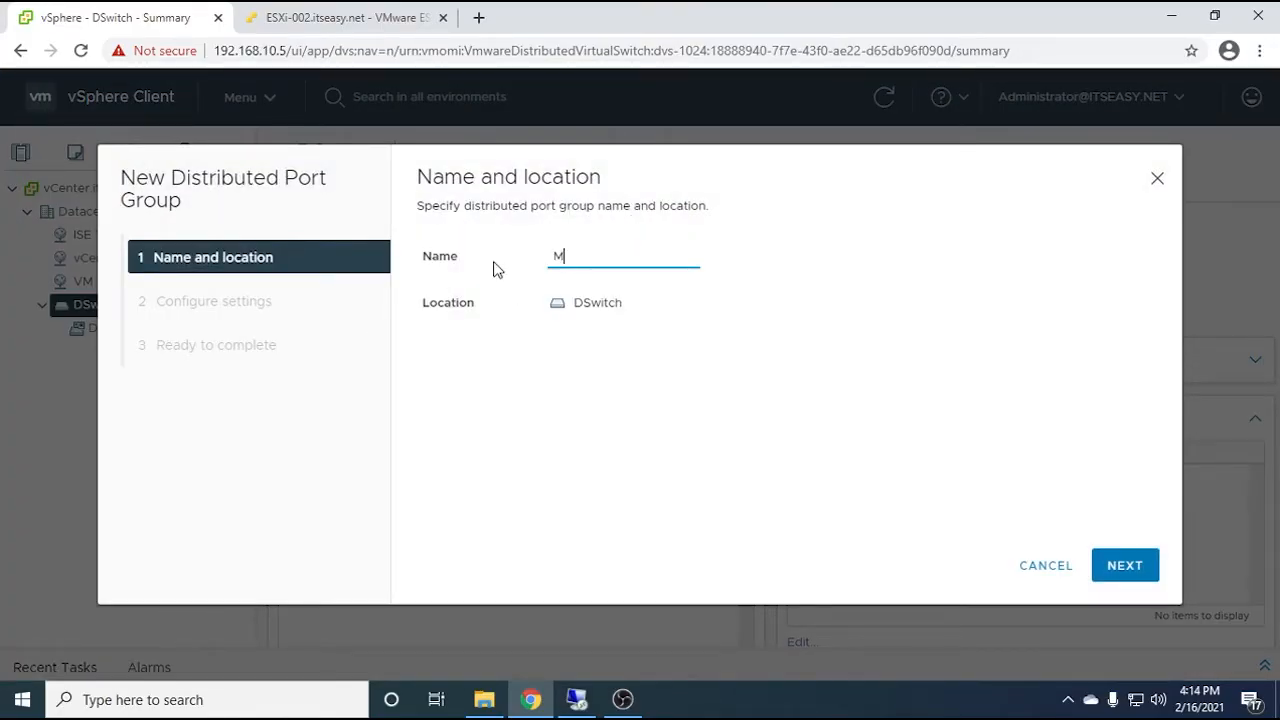
{"action": "type", "text": "anagement"}
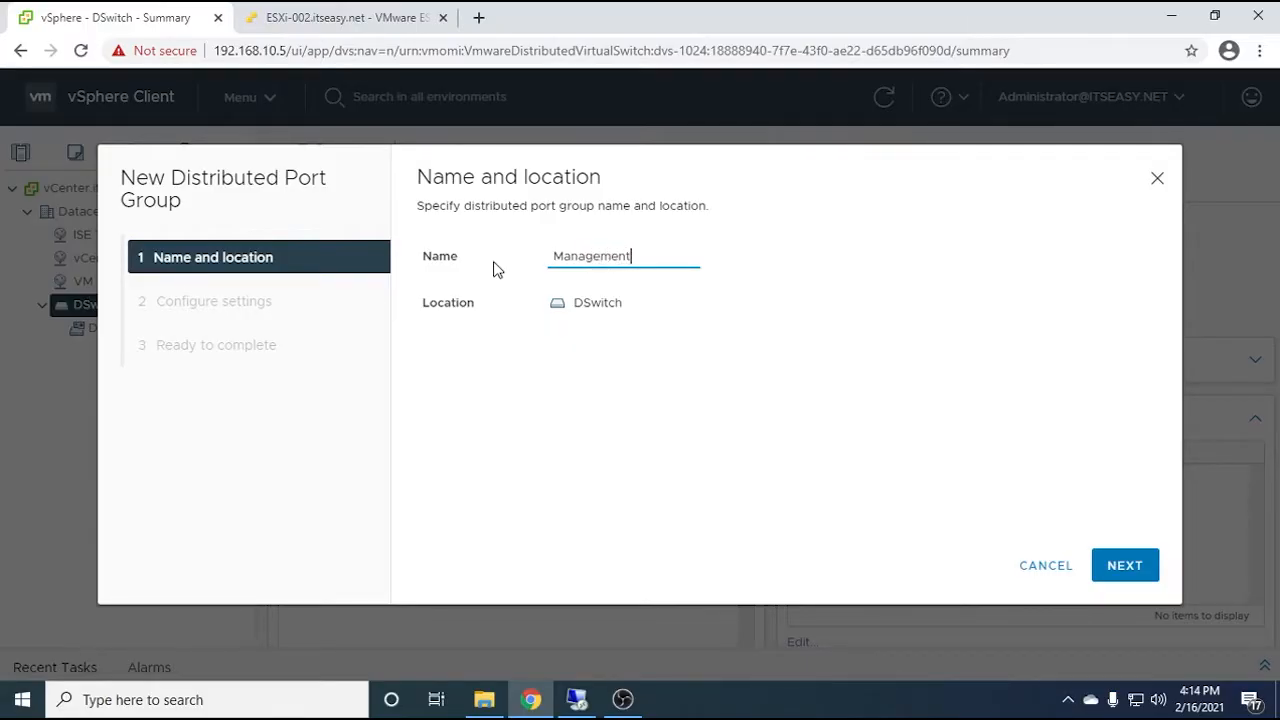
{"action": "left_click", "coordinate": [1096, 564]}
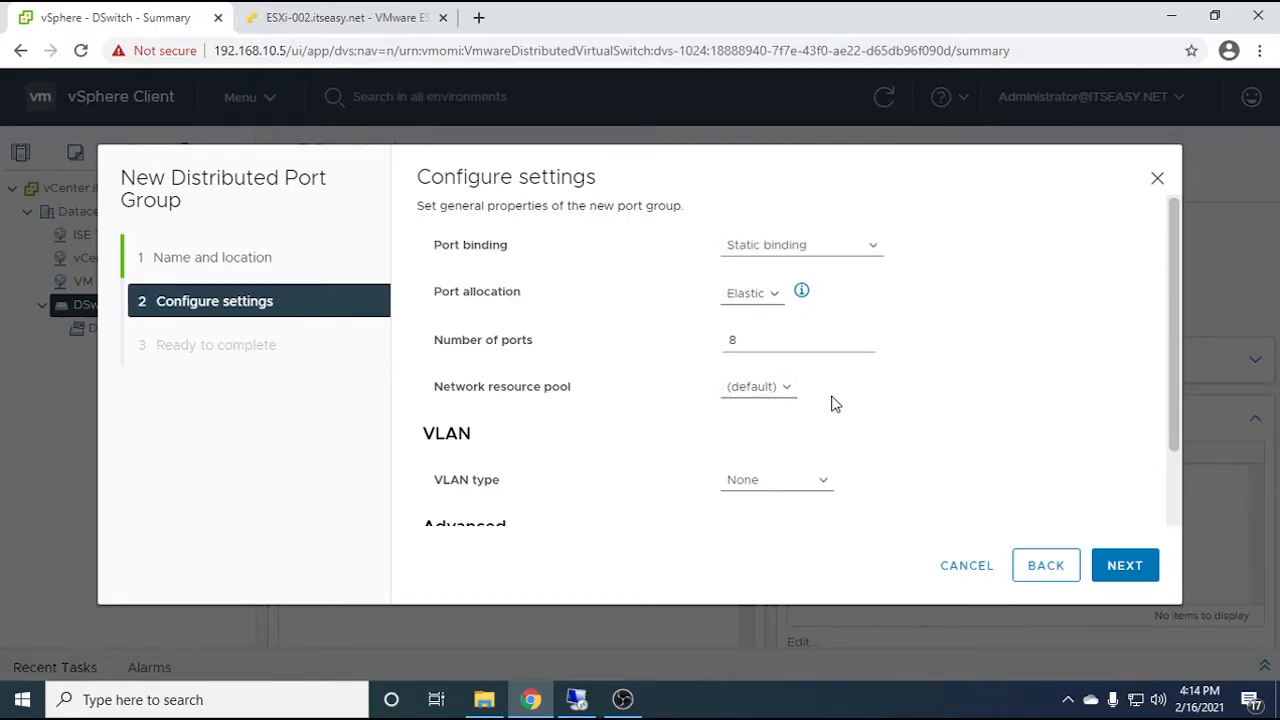
Set the Management port group's VLAN type to VLAN with ID 10, and review its remaining general settings
{"action": "scroll", "coordinate": [835, 403], "scroll_direction": "down", "scroll_amount": 1}
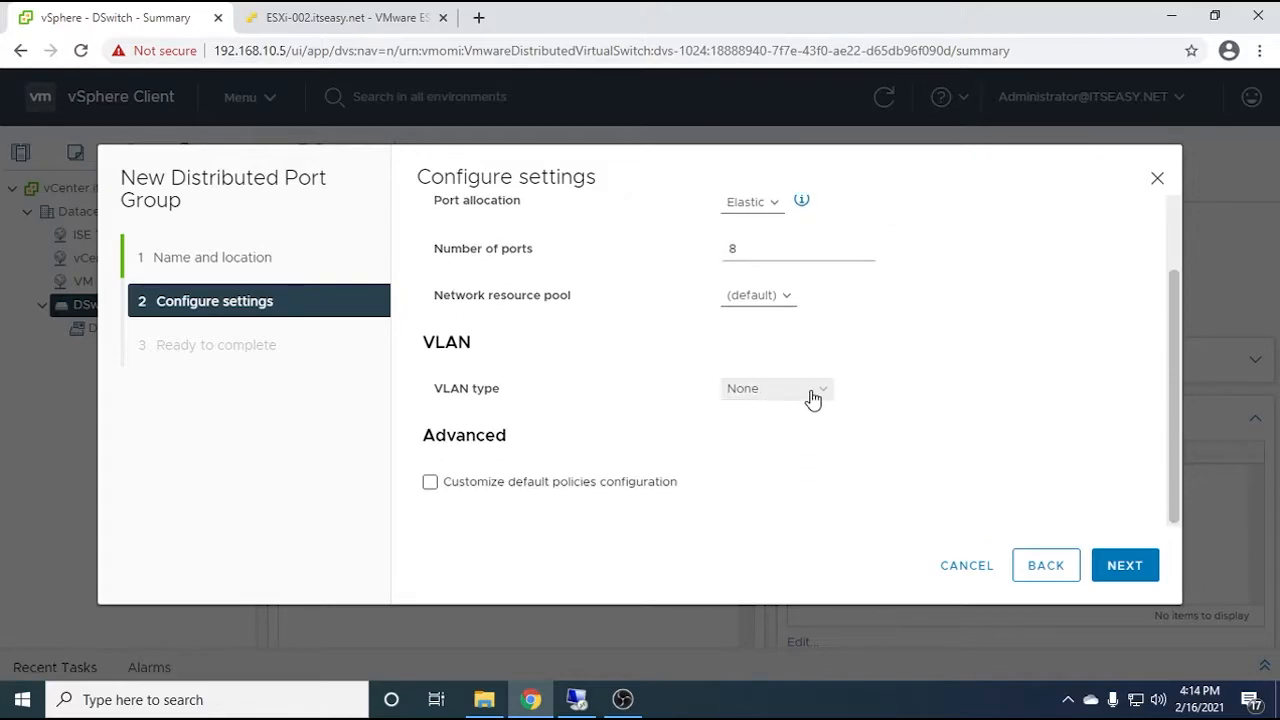
{"action": "left_click", "coordinate": [800, 393]}
{"action": "left_click", "coordinate": [766, 428]}
{"action": "left_click", "coordinate": [740, 432]}
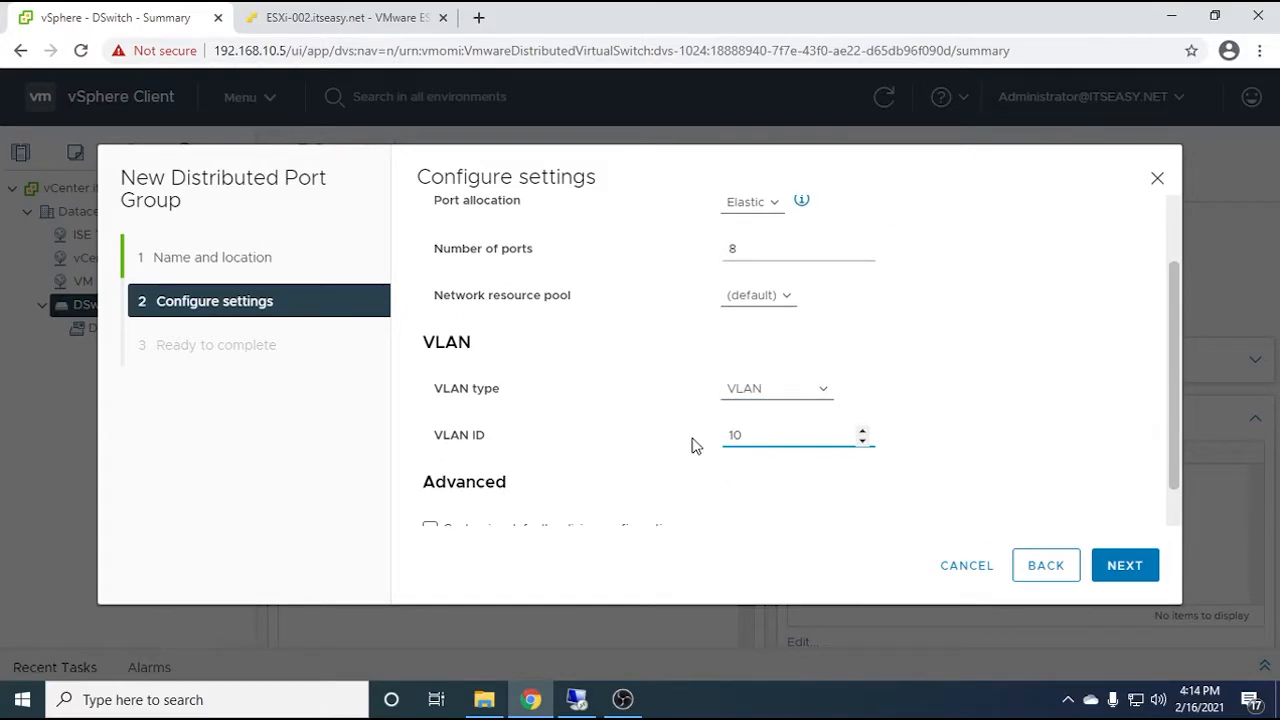
{"action": "scroll", "coordinate": [696, 446], "scroll_direction": "up", "scroll_amount": 1}
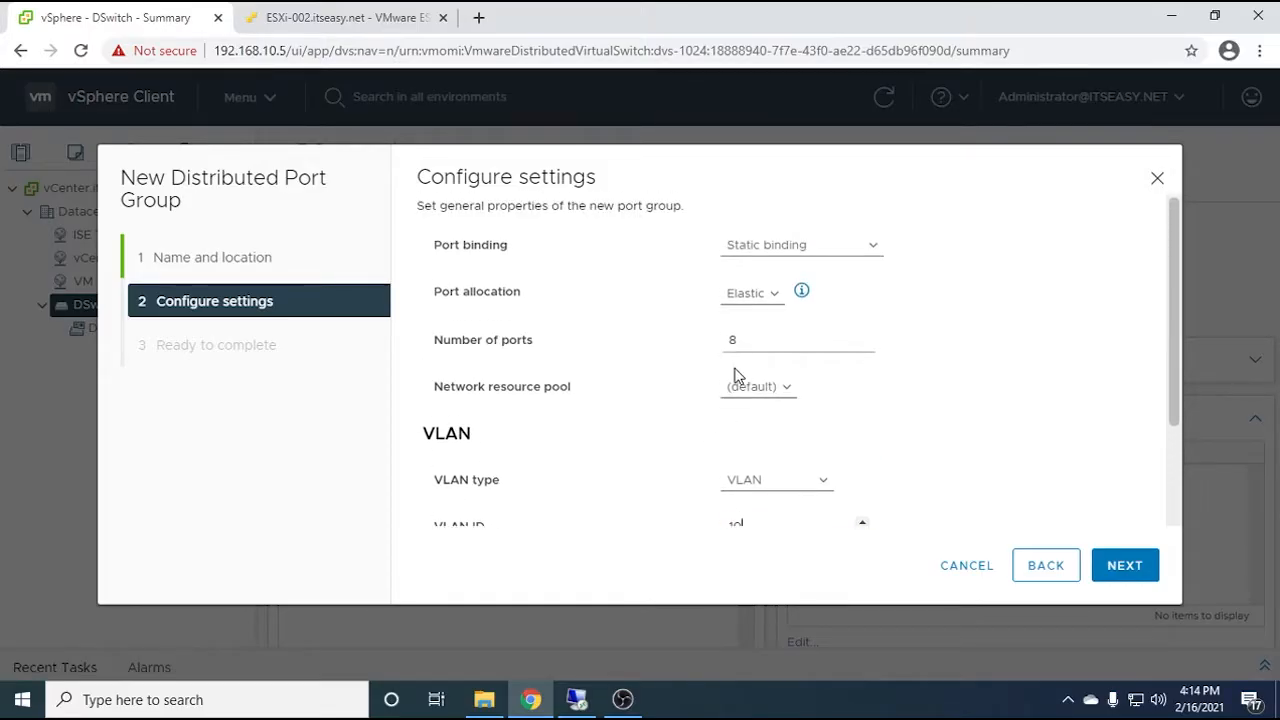
{"action": "scroll", "coordinate": [734, 374], "scroll_direction": "down", "scroll_amount": 1}
{"action": "scroll", "coordinate": [640, 465], "scroll_direction": "down", "scroll_amount": 1}
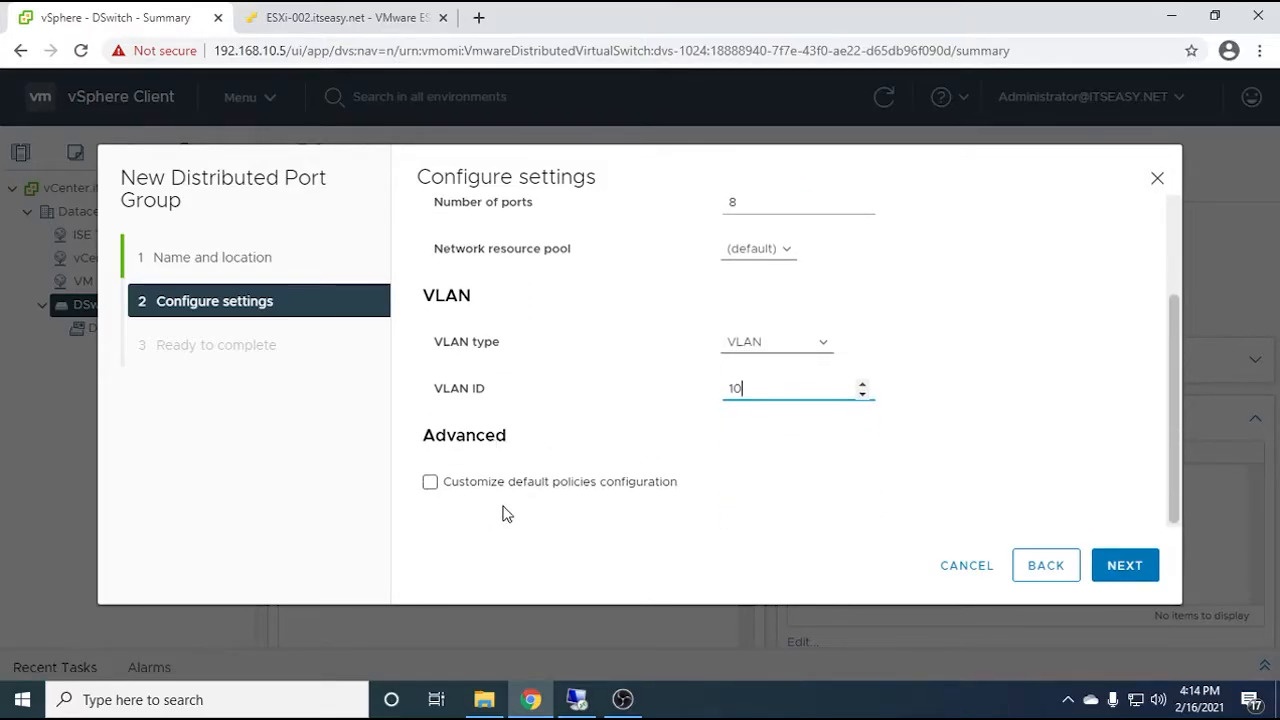
Enable customizing the default policies for the Management port group and keep its security policies set to Reject
{"action": "left_click", "coordinate": [430, 484]}
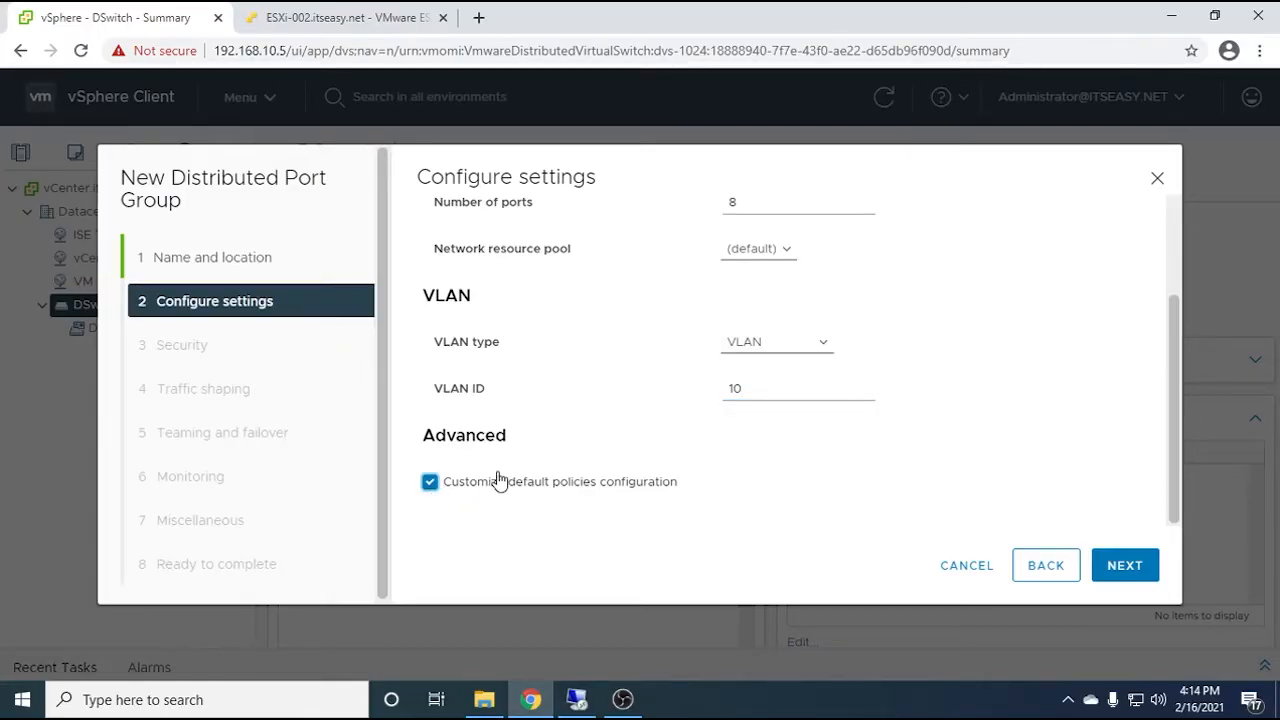
{"action": "left_click", "coordinate": [1110, 565]}
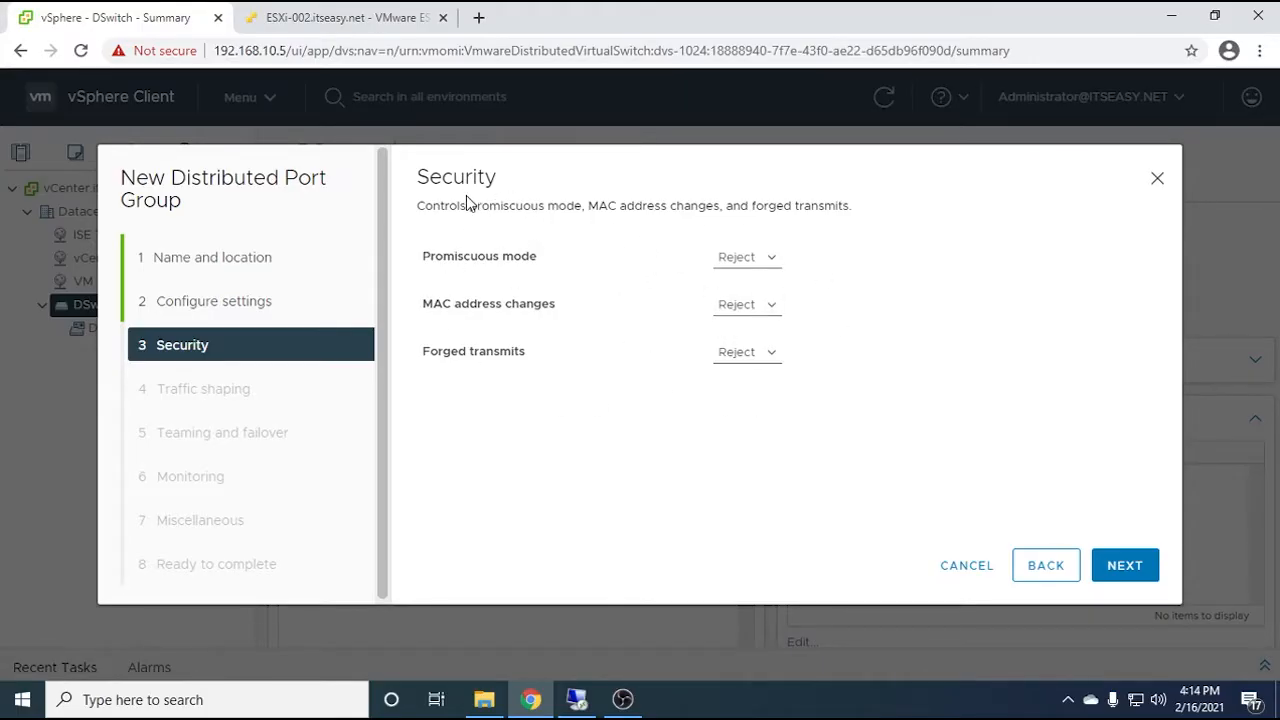
{"action": "left_click", "coordinate": [772, 262]}
{"action": "left_click", "coordinate": [773, 264]}
{"action": "left_click", "coordinate": [1123, 567]}
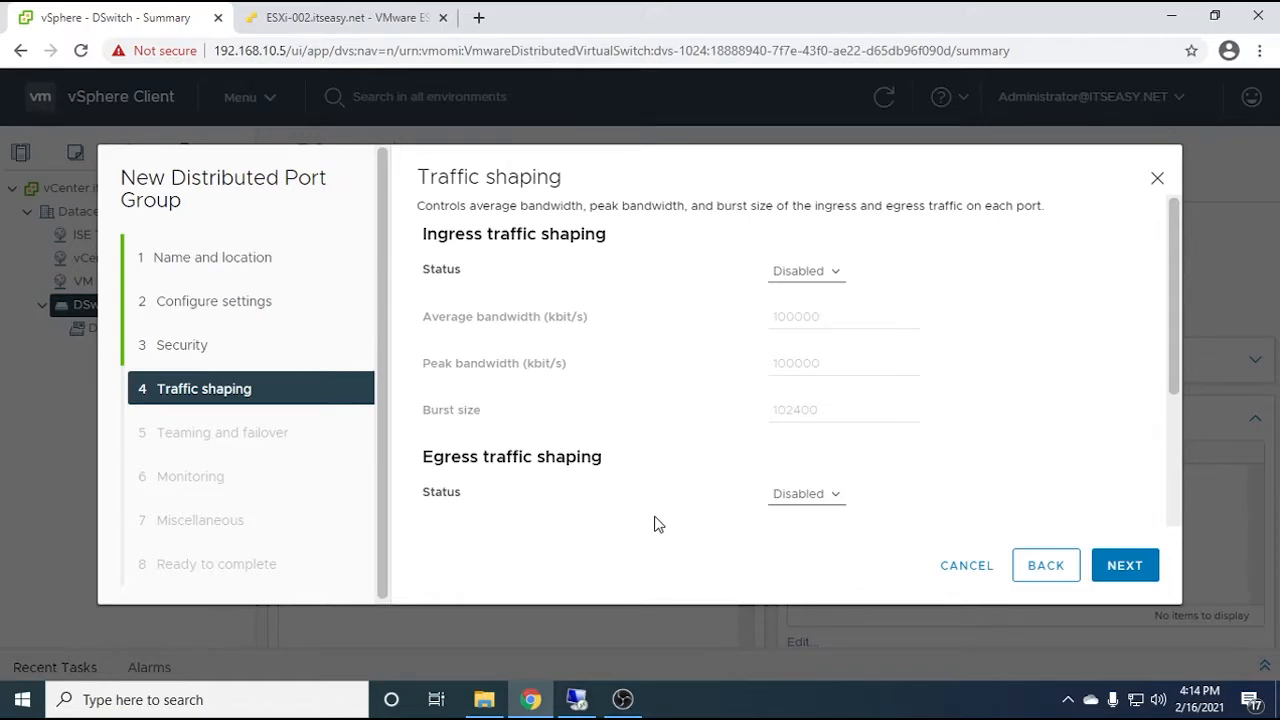
Review the ingress and egress traffic shaping policies for the Management port group and keep both disabled
{"action": "scroll", "coordinate": [657, 524], "scroll_direction": "down", "scroll_amount": 3}
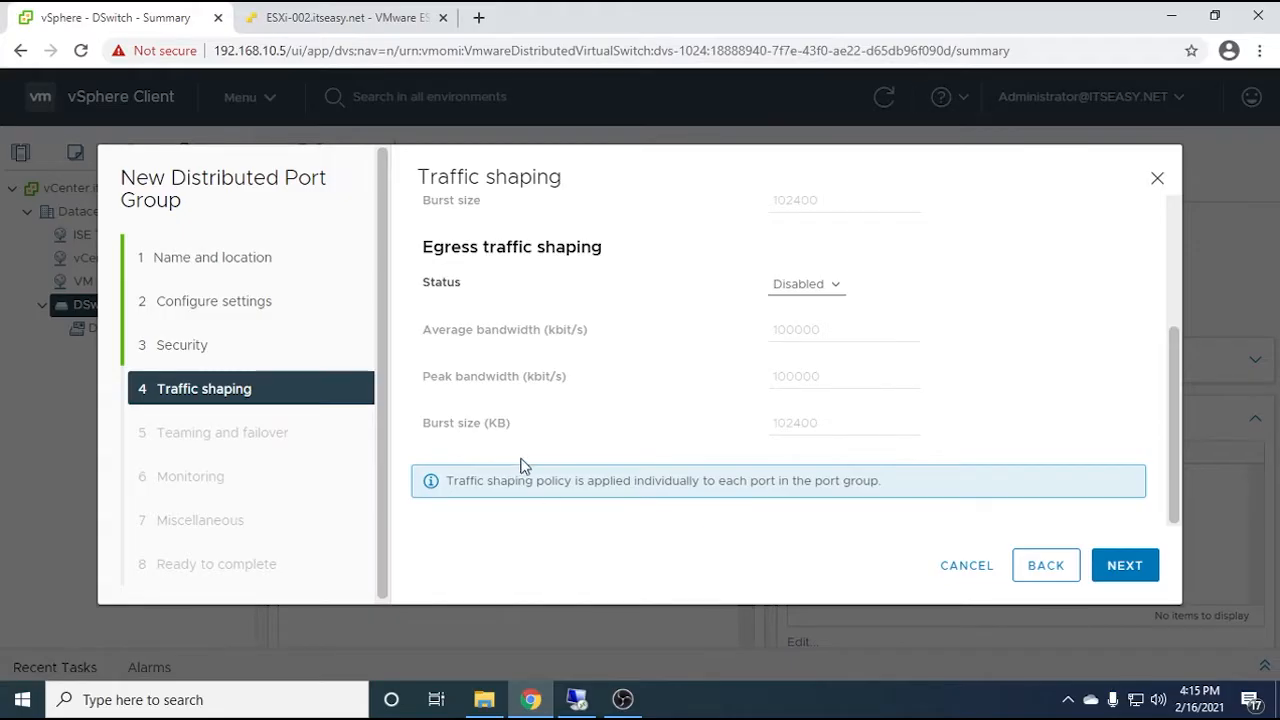
{"action": "scroll", "coordinate": [566, 451], "scroll_direction": "up", "scroll_amount": 4}
{"action": "scroll", "coordinate": [600, 450], "scroll_direction": "down", "scroll_amount": 3}
{"action": "scroll", "coordinate": [632, 451], "scroll_direction": "up", "scroll_amount": 3}
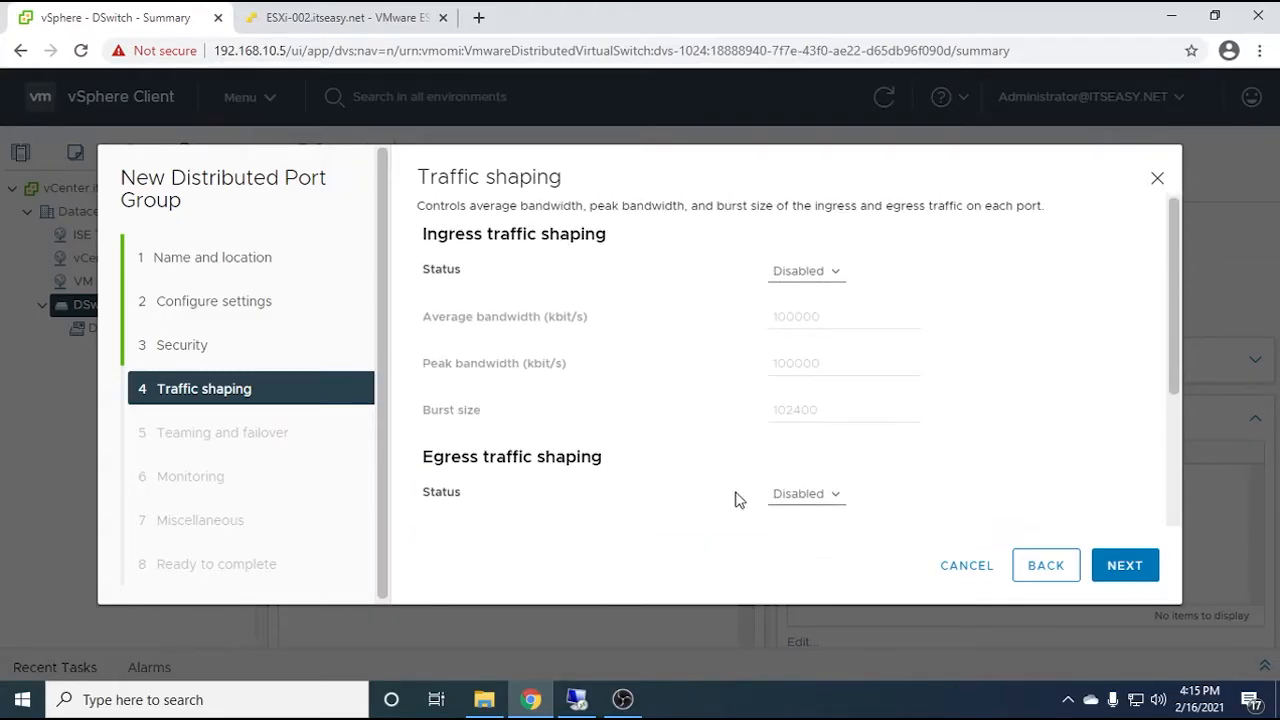
{"action": "left_click", "coordinate": [1119, 568]}
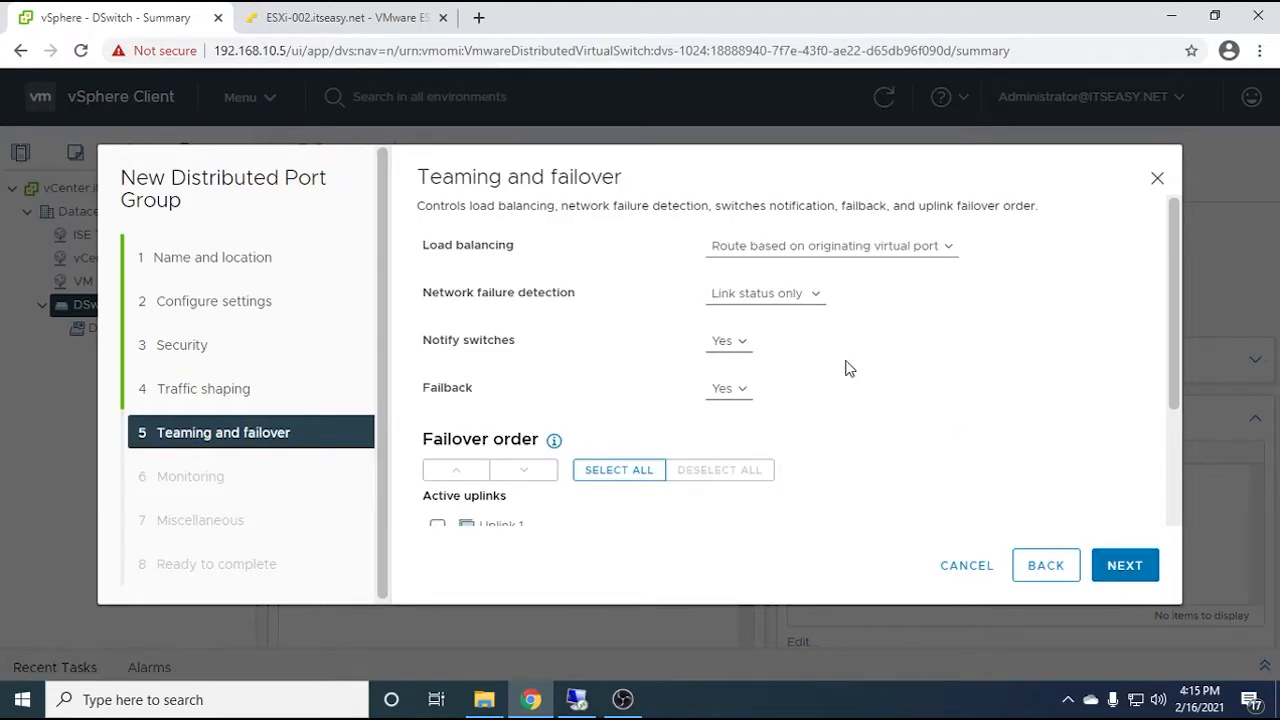
Keep the default teaming and failover, monitoring and miscellaneous settings, and finish creating the Management port group
{"action": "scroll", "coordinate": [800, 389], "scroll_direction": "down", "scroll_amount": 3}
{"action": "scroll", "coordinate": [946, 530], "scroll_direction": "up", "scroll_amount": 3}
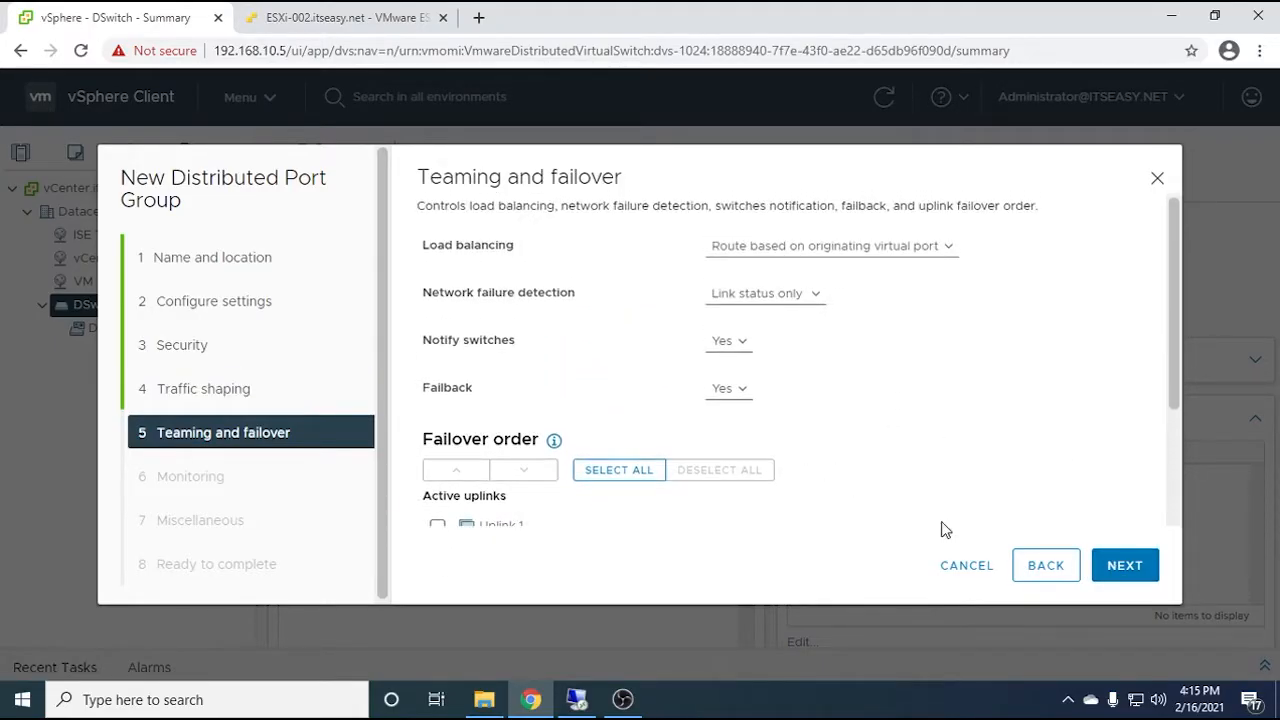
{"action": "left_click", "coordinate": [1113, 567]}
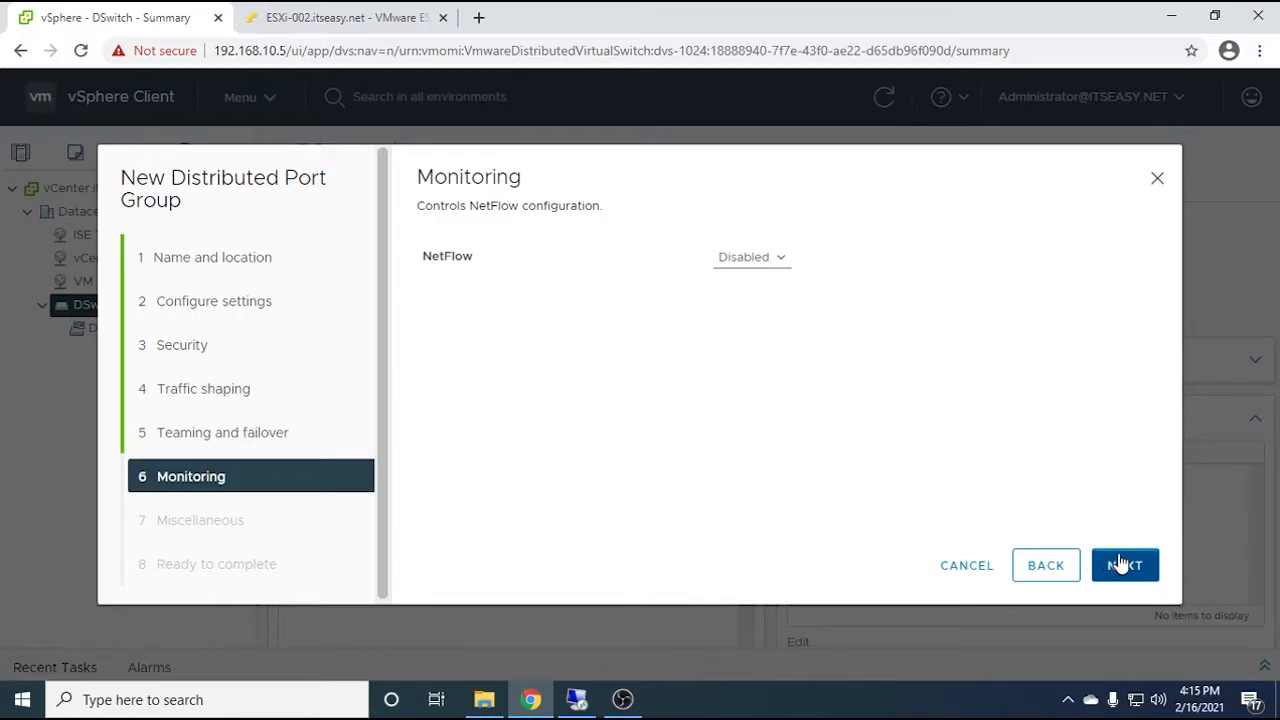
{"action": "left_click", "coordinate": [1121, 565]}
{"action": "left_click", "coordinate": [1122, 566]}
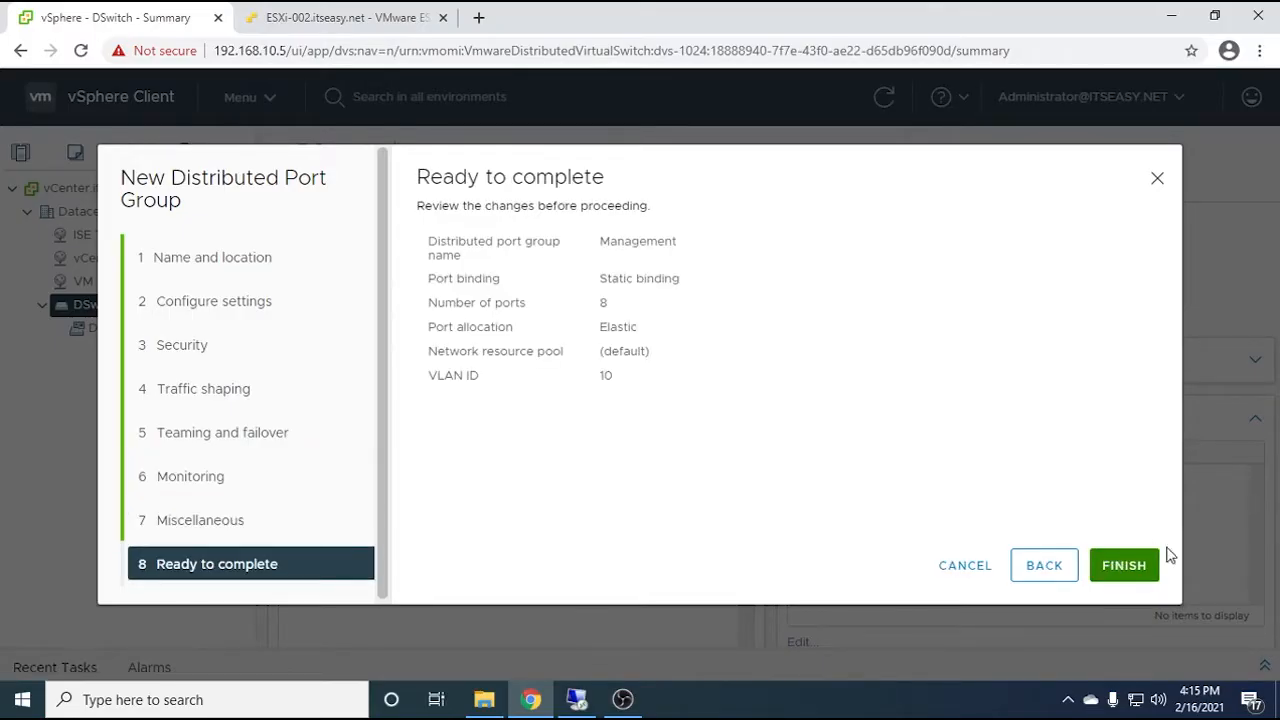
{"action": "left_click", "coordinate": [1124, 566]}
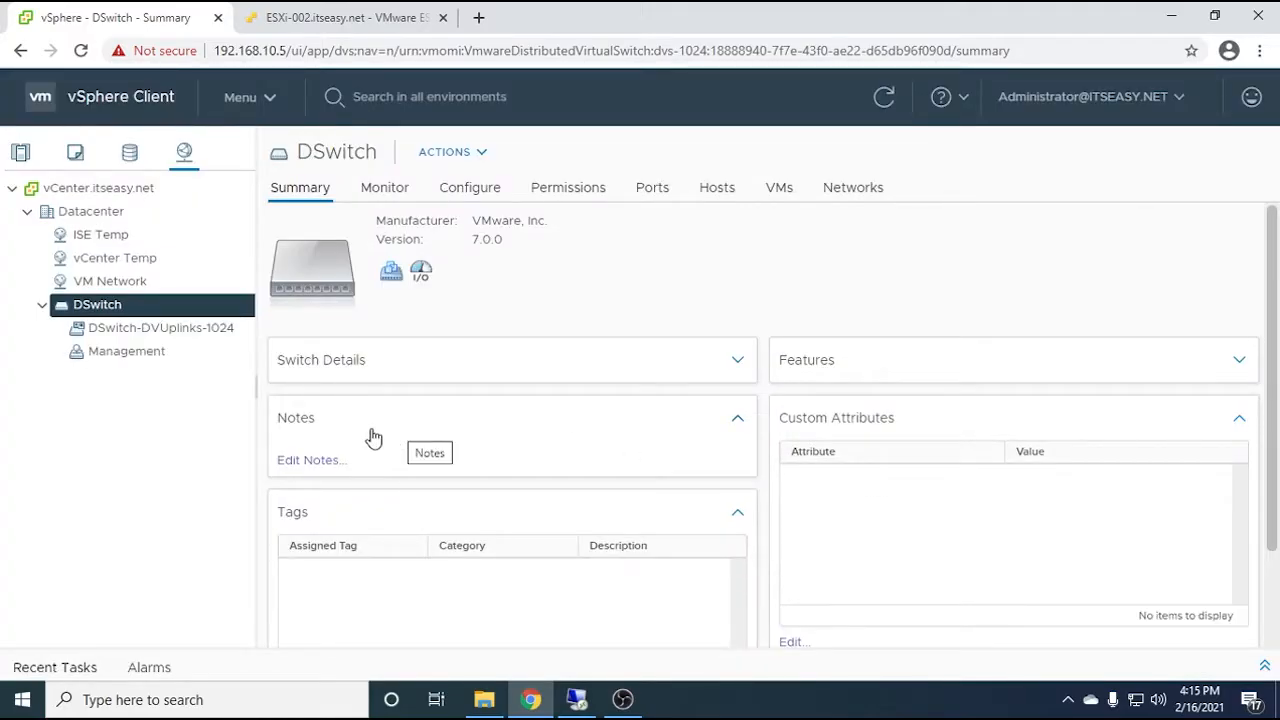
Start another new distributed port group on DSwitch and name it VMNetwork
{"action": "left_click", "coordinate": [92, 352]}
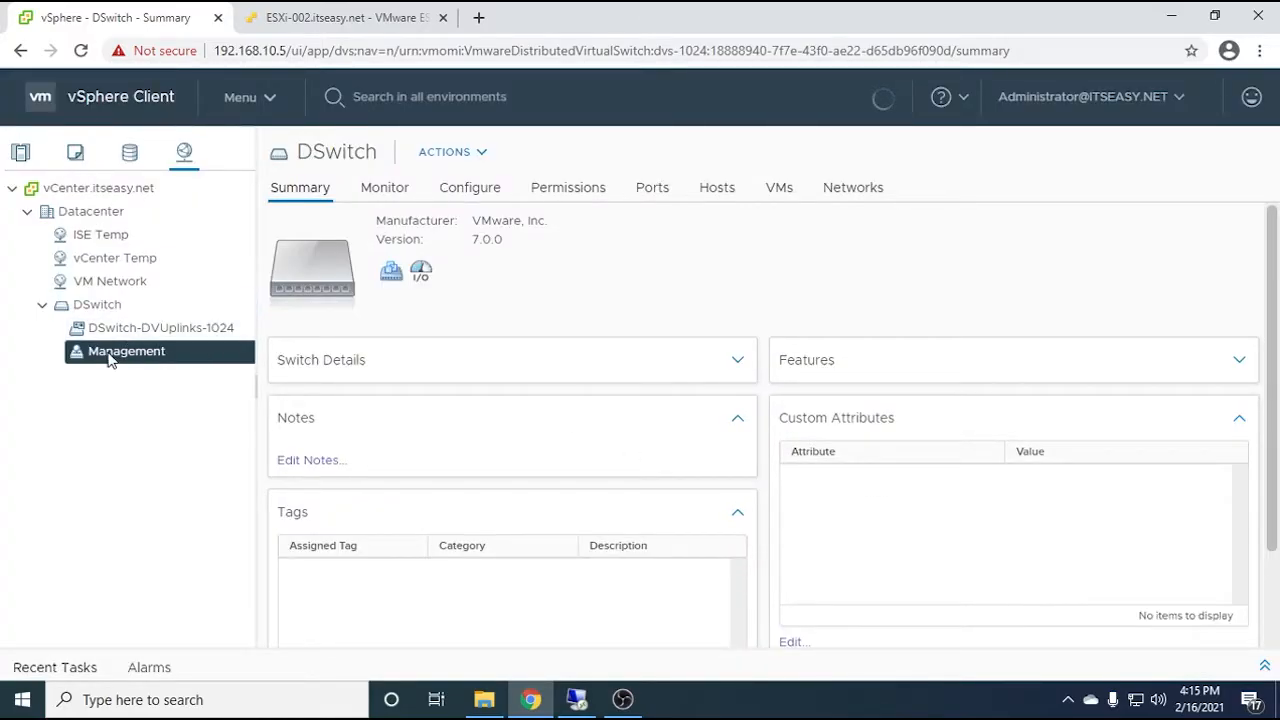
{"action": "left_click", "coordinate": [97, 305]}
{"action": "right_click", "coordinate": [92, 306]}
{"action": "mouse_move", "coordinate": [145, 337]}
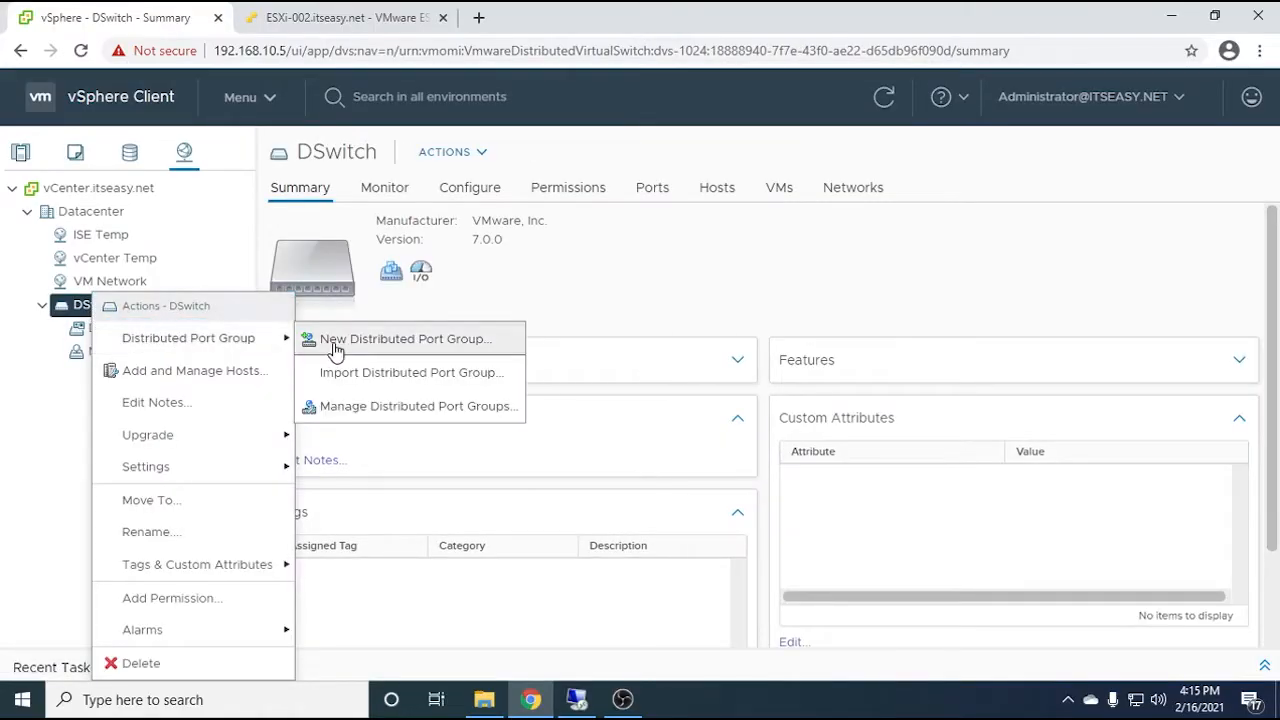
{"action": "left_click", "coordinate": [338, 340]}
{"action": "double_click", "coordinate": [638, 253]}
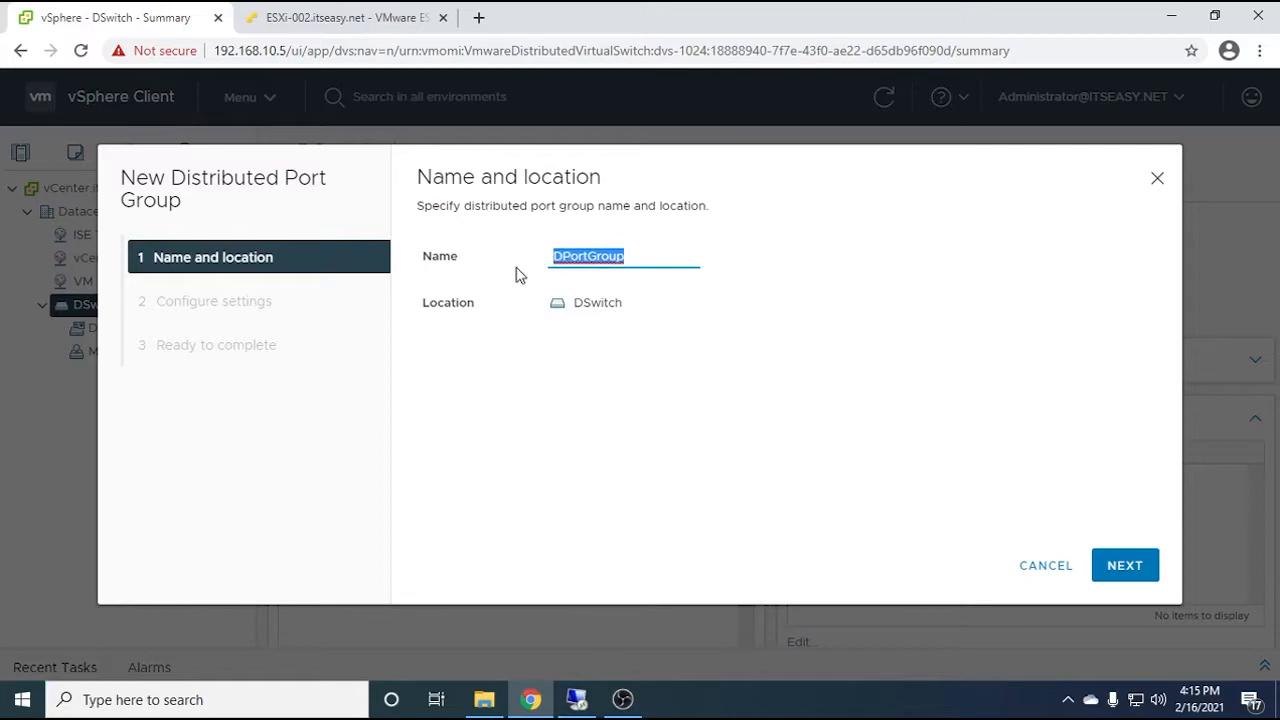
{"action": "type", "text": "VMNetwork"}
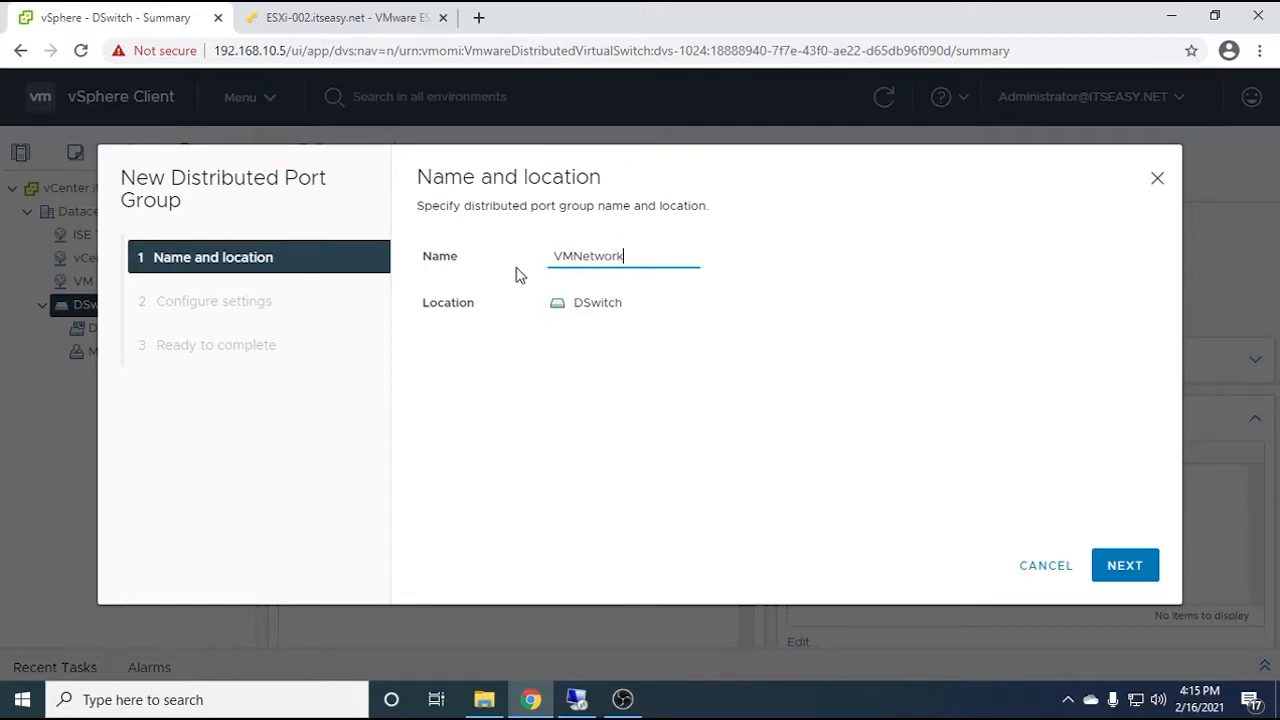
{"action": "left_click", "coordinate": [1123, 563]}
Set the VMNetwork port group's VLAN type to VLAN with ID 100 and finish creating it
{"action": "left_click", "coordinate": [798, 479]}
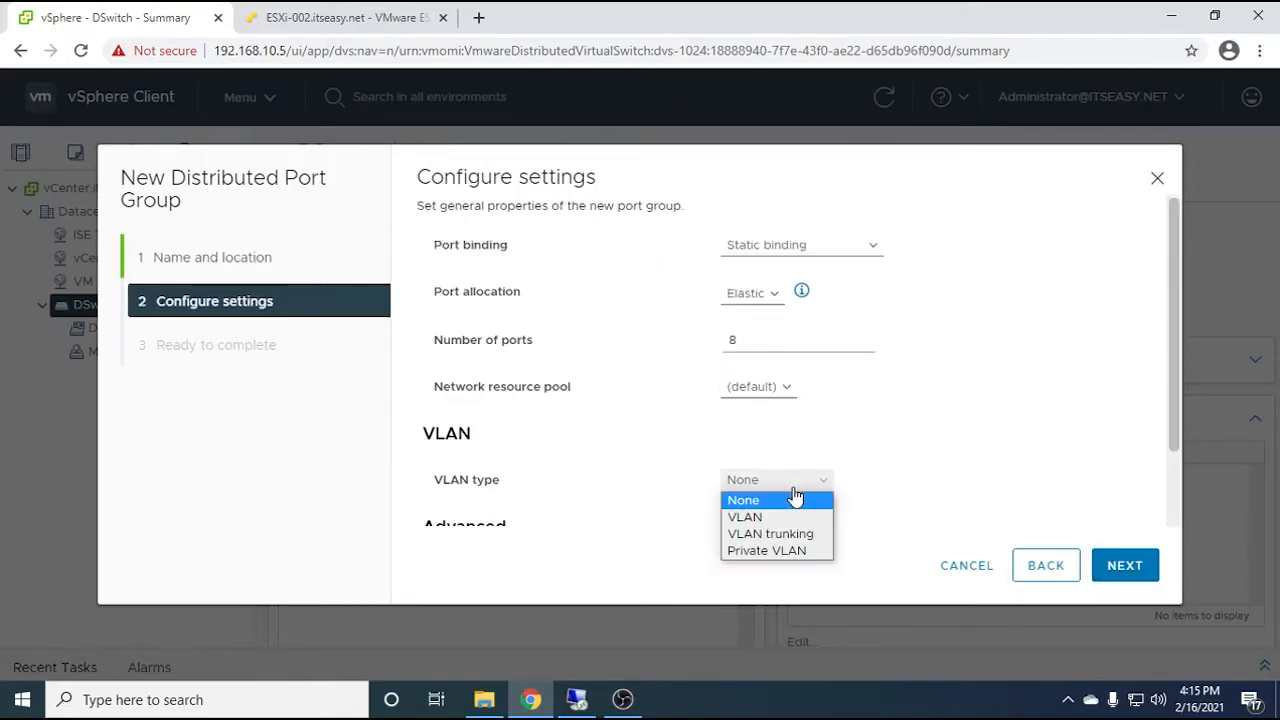
{"action": "left_click", "coordinate": [763, 516]}
{"action": "scroll", "coordinate": [654, 449], "scroll_direction": "down", "scroll_amount": 2}
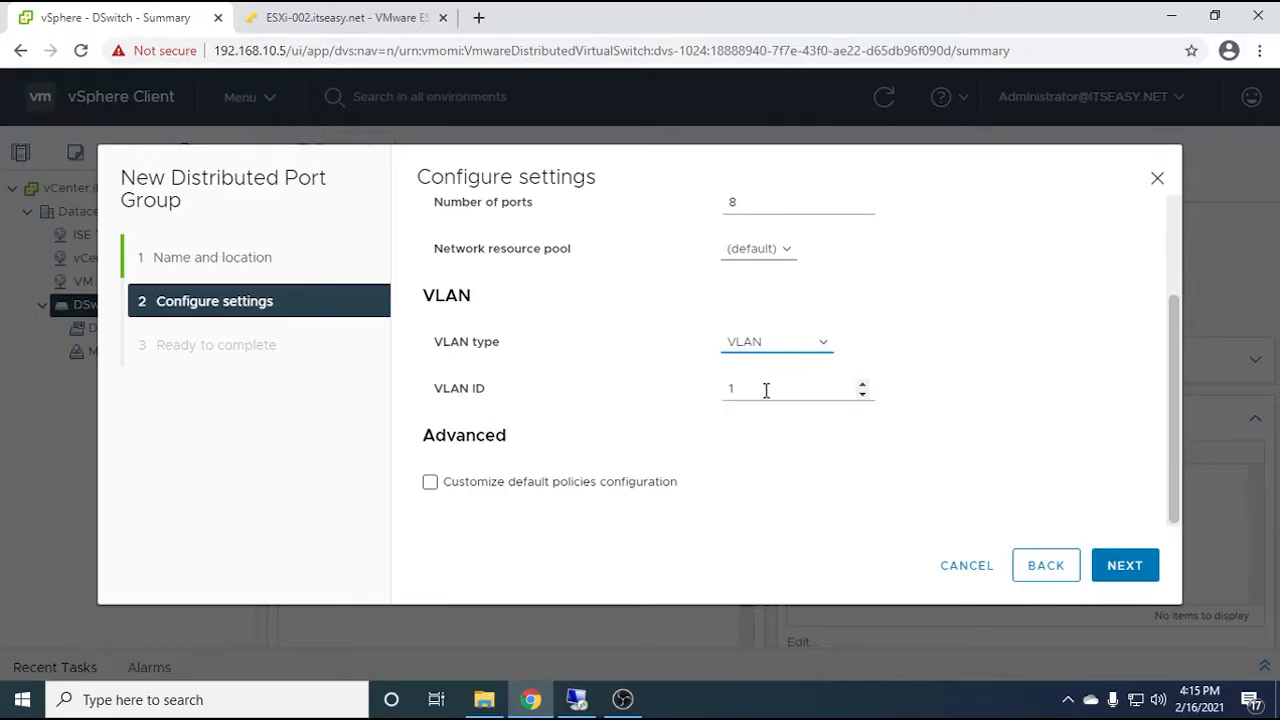
{"action": "left_click", "coordinate": [766, 342]}
{"action": "left_click", "coordinate": [752, 363]}
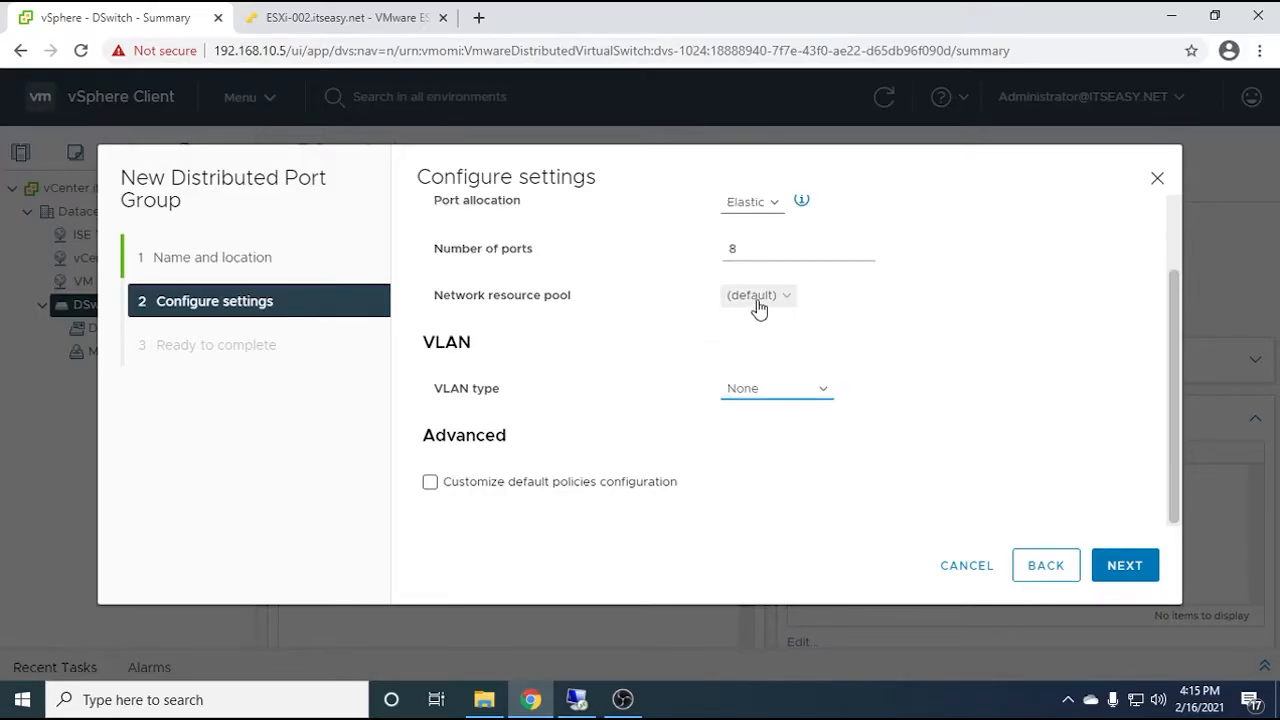
{"action": "left_click", "coordinate": [743, 391]}
{"action": "left_click", "coordinate": [745, 427]}
{"action": "left_click", "coordinate": [766, 388]}
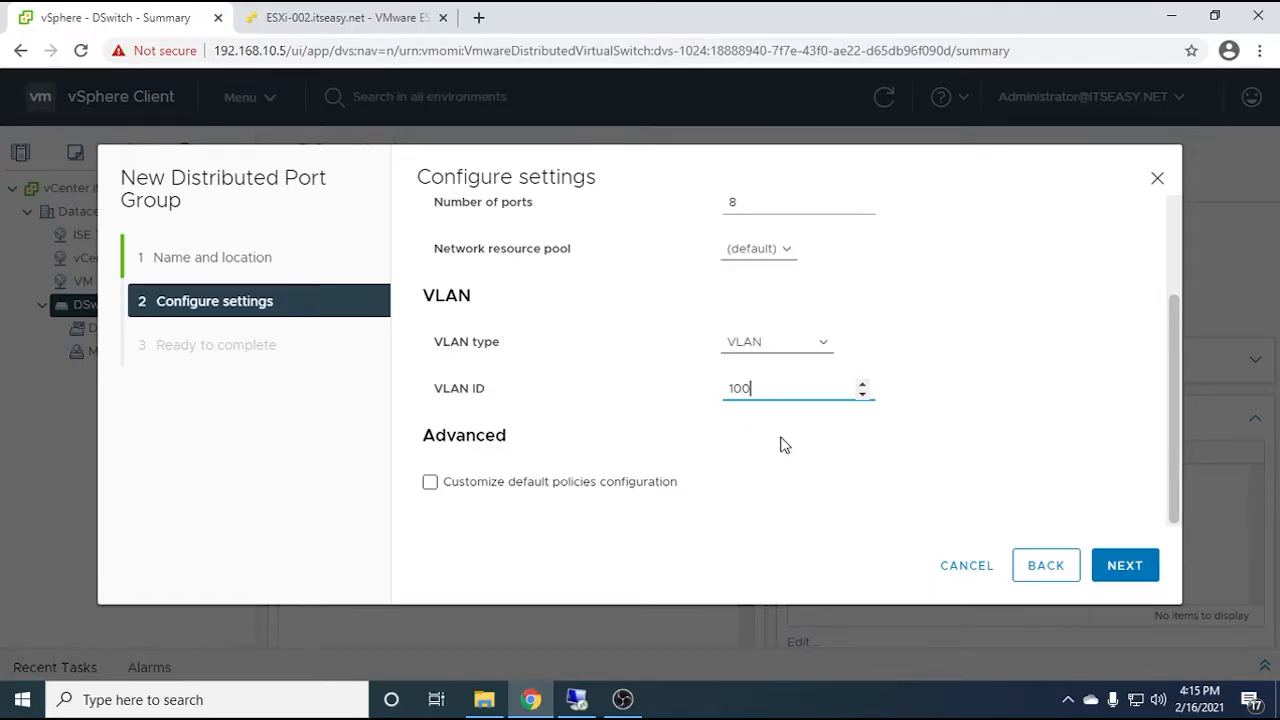
{"action": "left_click", "coordinate": [1131, 572]}
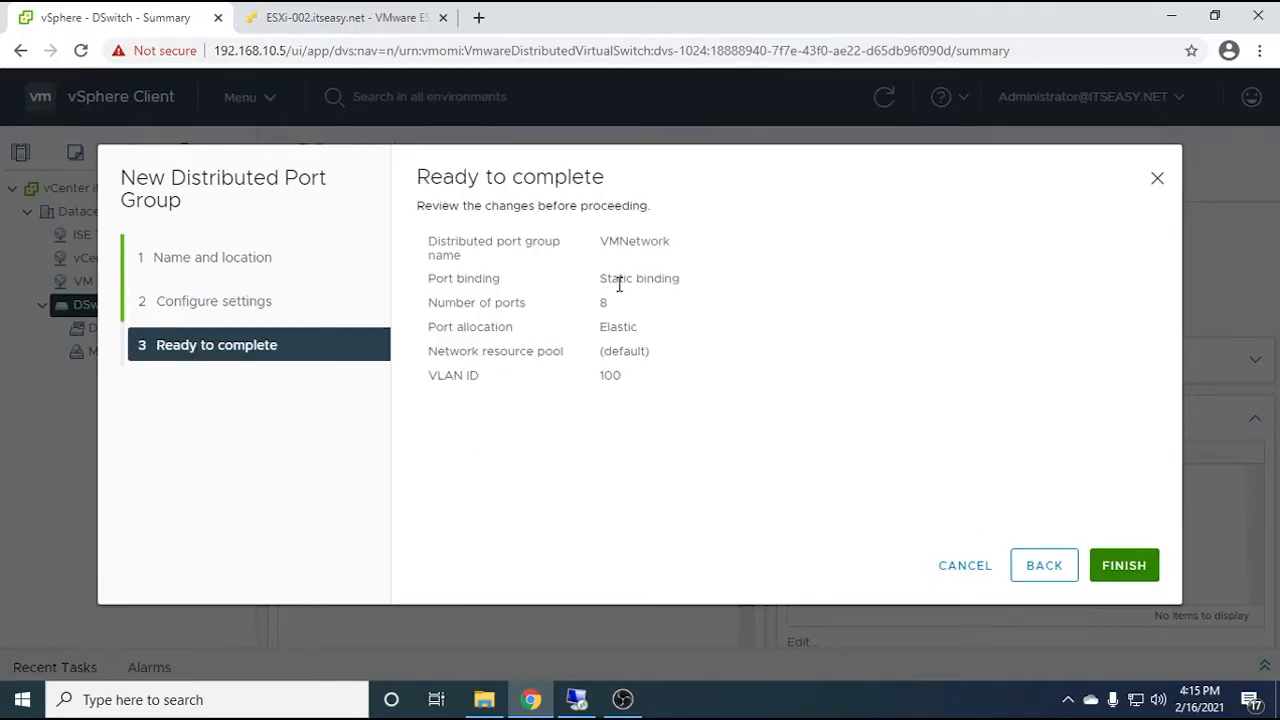
{"action": "left_click", "coordinate": [1124, 564]}
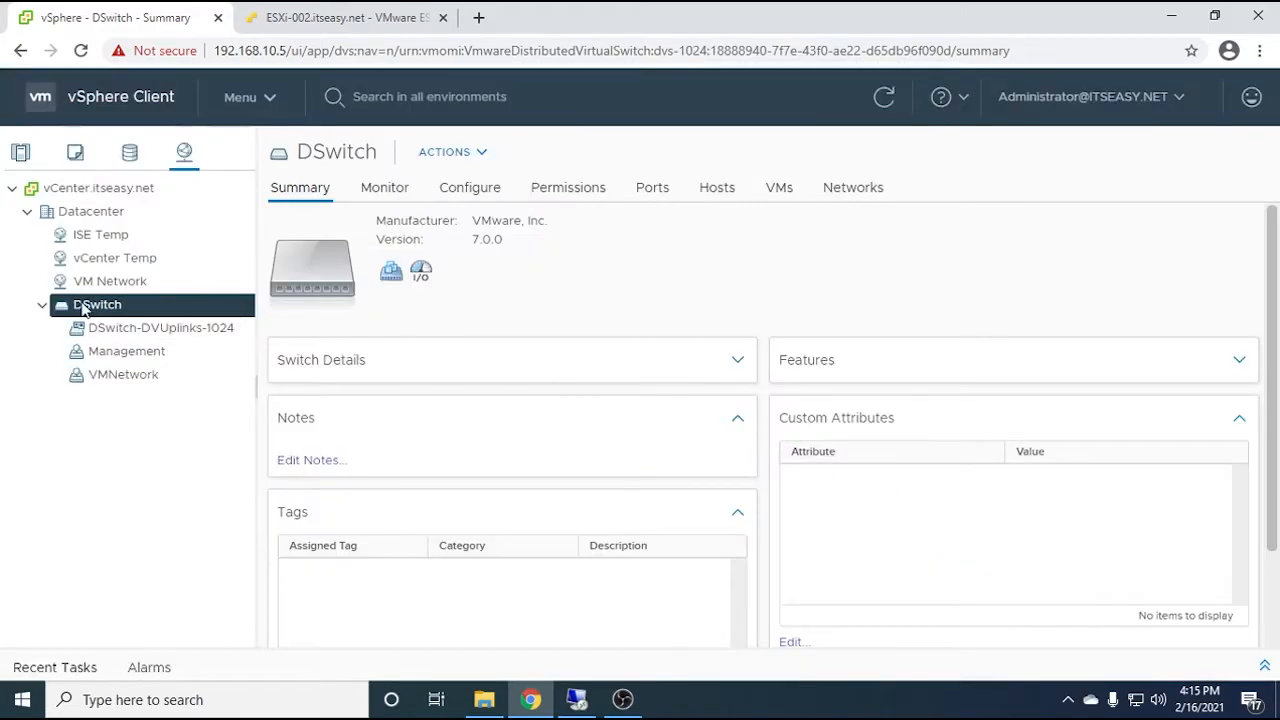
Start a third new distributed port group on DSwitch and name it Storage
{"action": "right_click", "coordinate": [118, 307]}
{"action": "mouse_move", "coordinate": [263, 340]}
{"action": "left_click", "coordinate": [350, 338]}
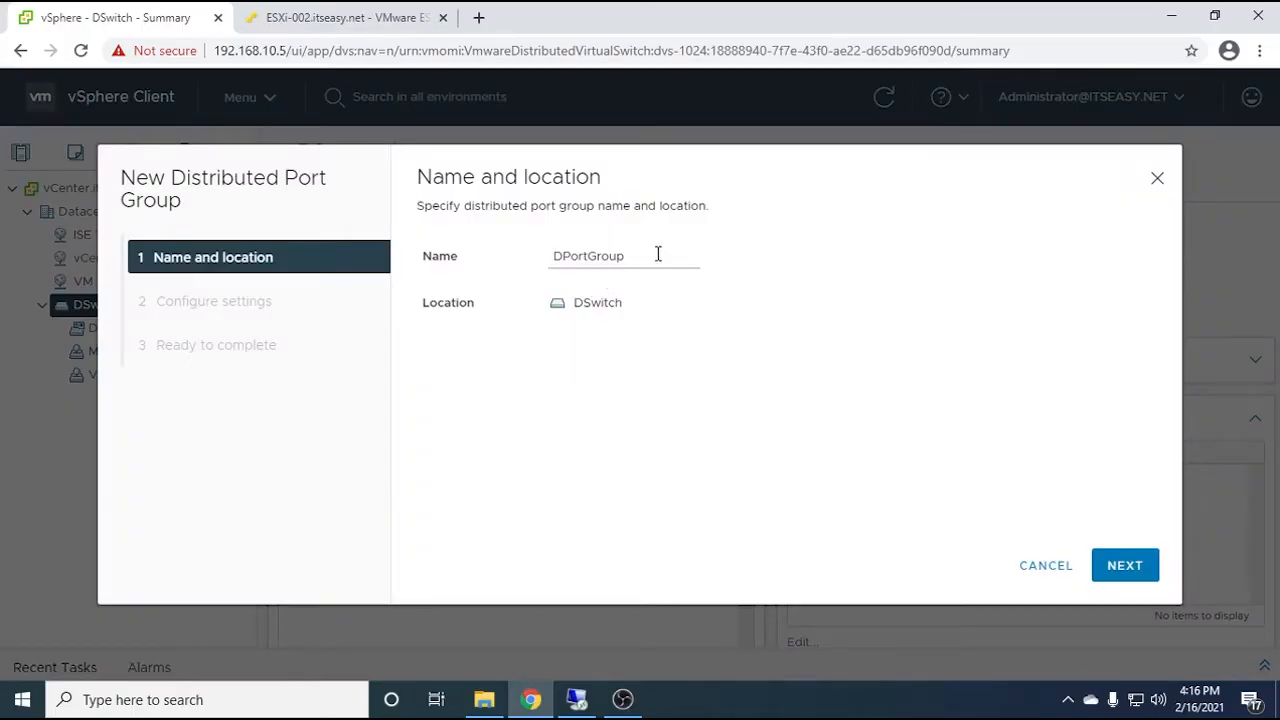
{"action": "double_click", "coordinate": [658, 254]}
{"action": "type", "text": "Stor"}
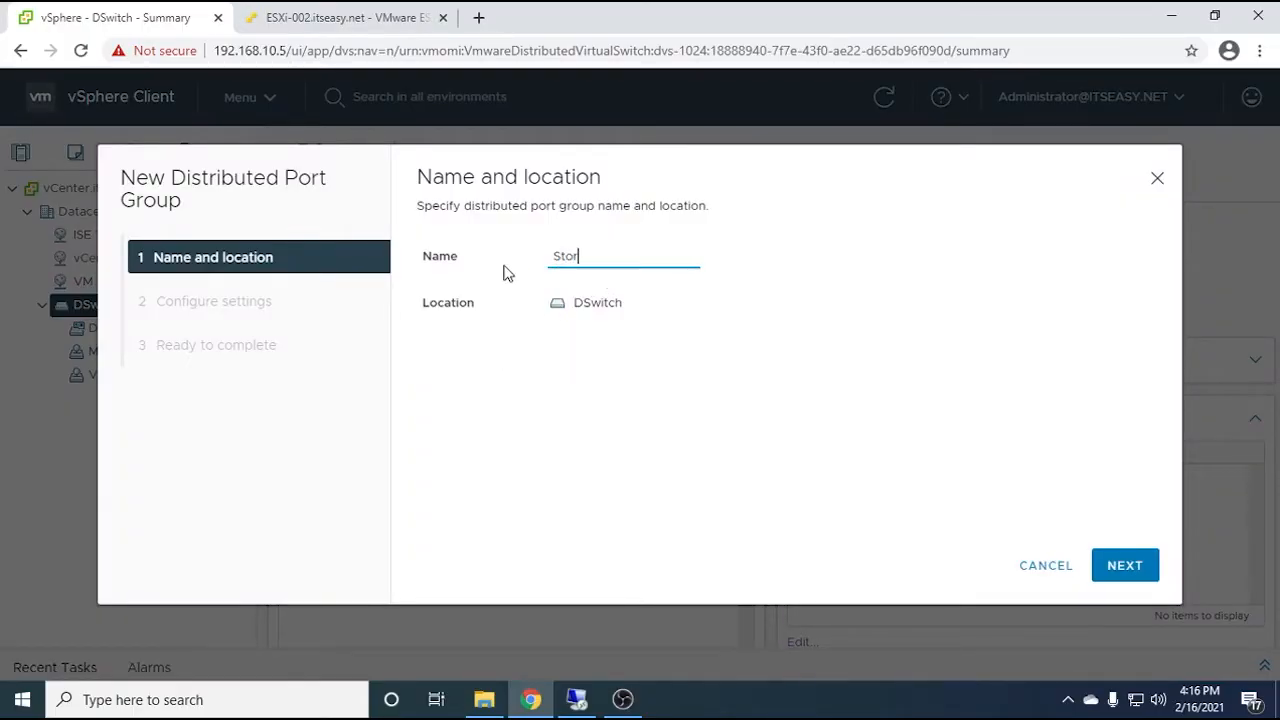
{"action": "left_click", "coordinate": [1110, 568]}
Set the Storage port group's VLAN type to VLAN with ID 200 and finish creating it
{"action": "left_click", "coordinate": [788, 480]}
{"action": "left_click", "coordinate": [763, 517]}
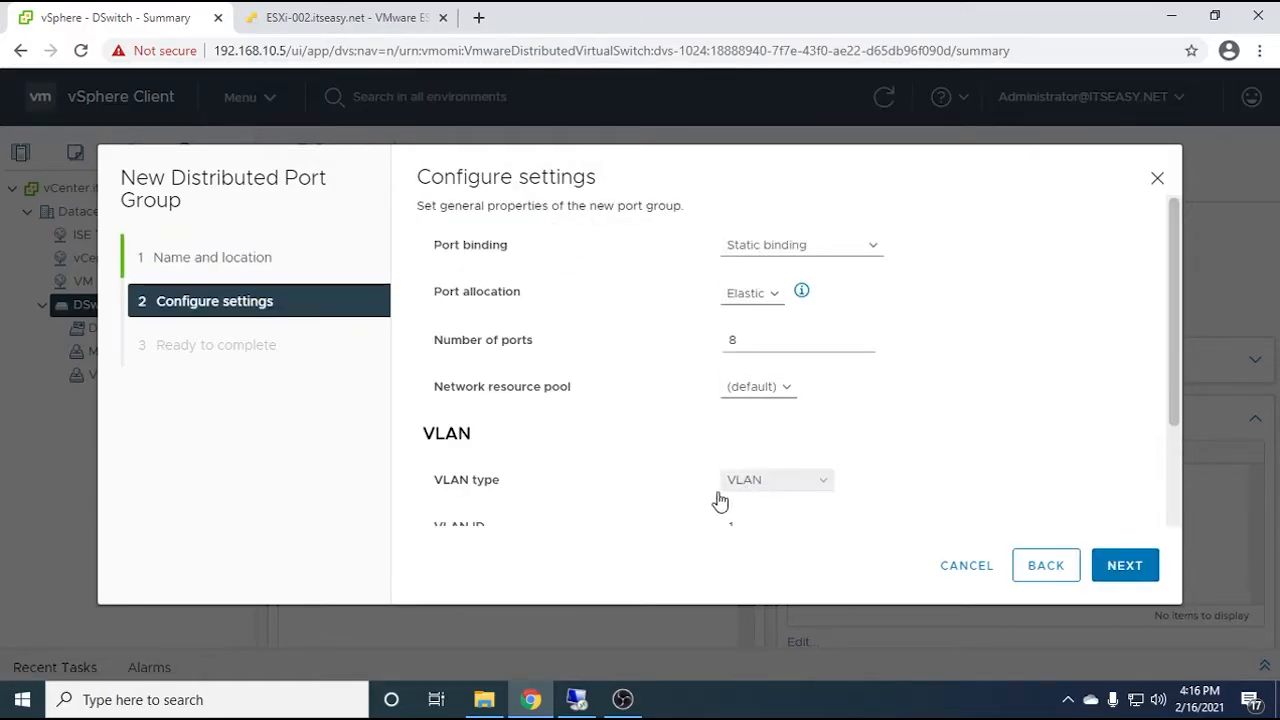
{"action": "scroll", "coordinate": [723, 500], "scroll_direction": "down", "scroll_amount": 2}
{"action": "left_click_drag", "start_coordinate": [751, 391], "coordinate": [640, 398]}
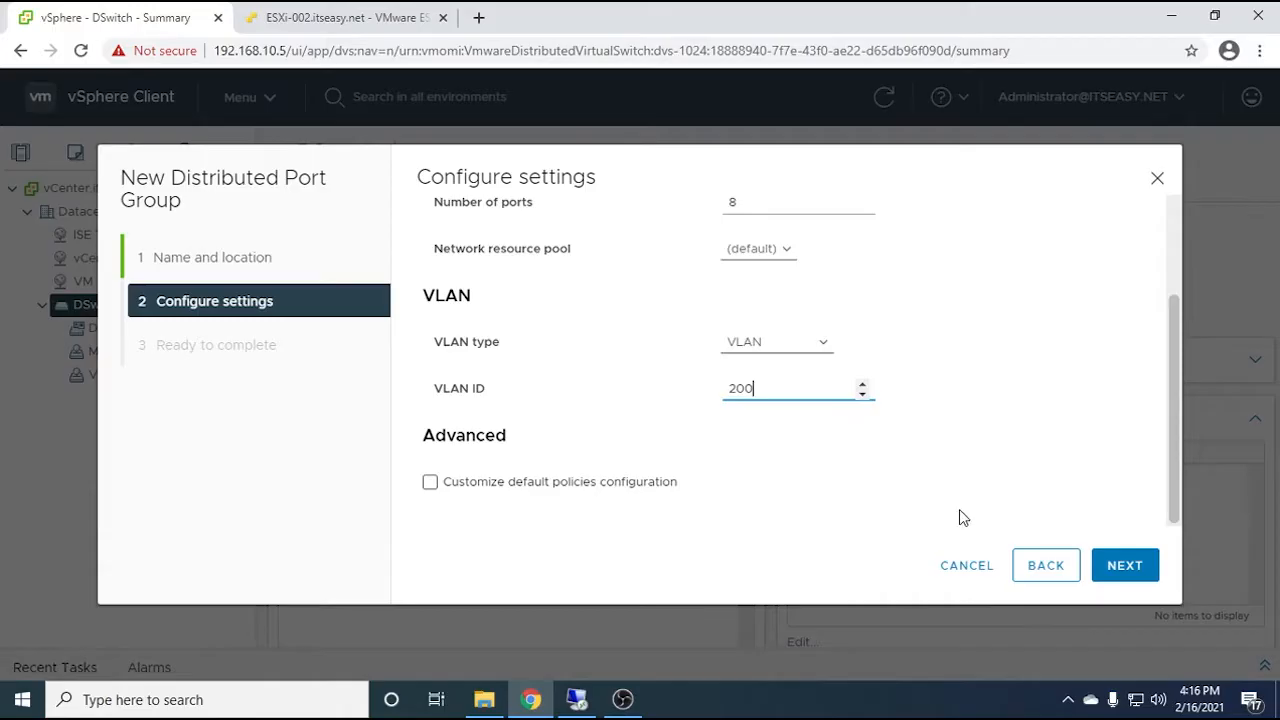
{"action": "left_click", "coordinate": [1125, 570]}
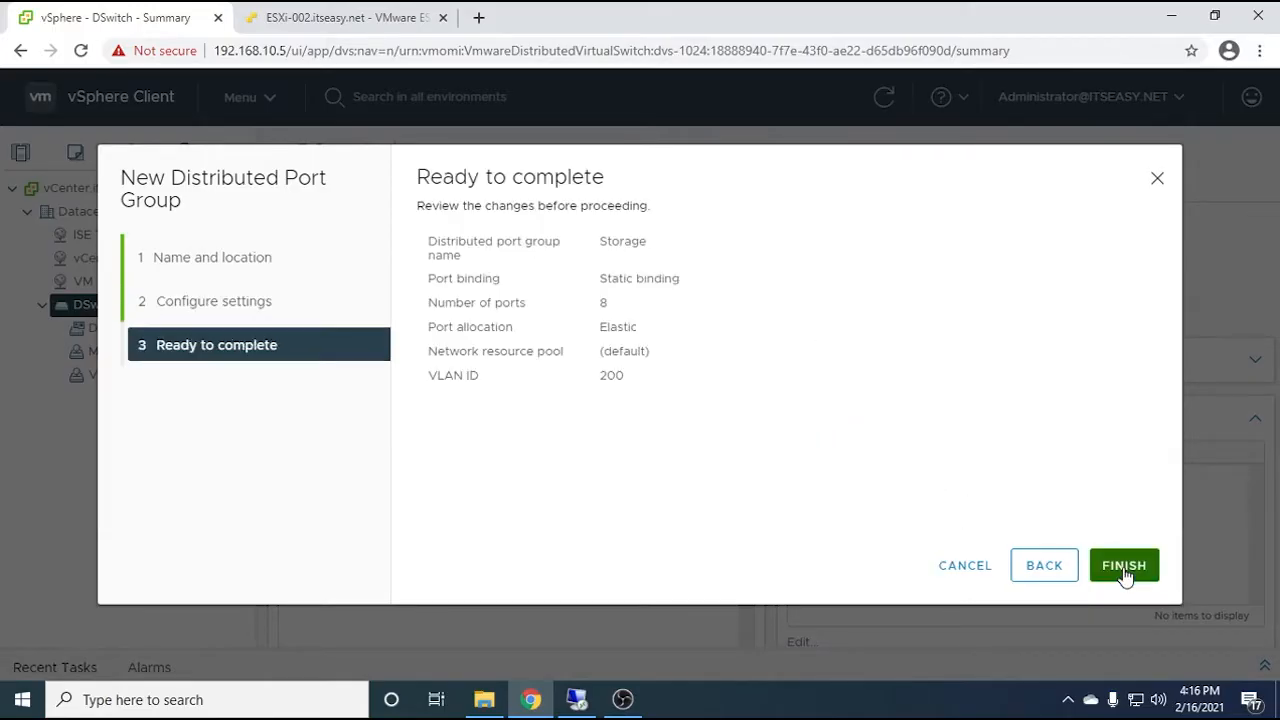
{"action": "left_click", "coordinate": [1130, 566]}
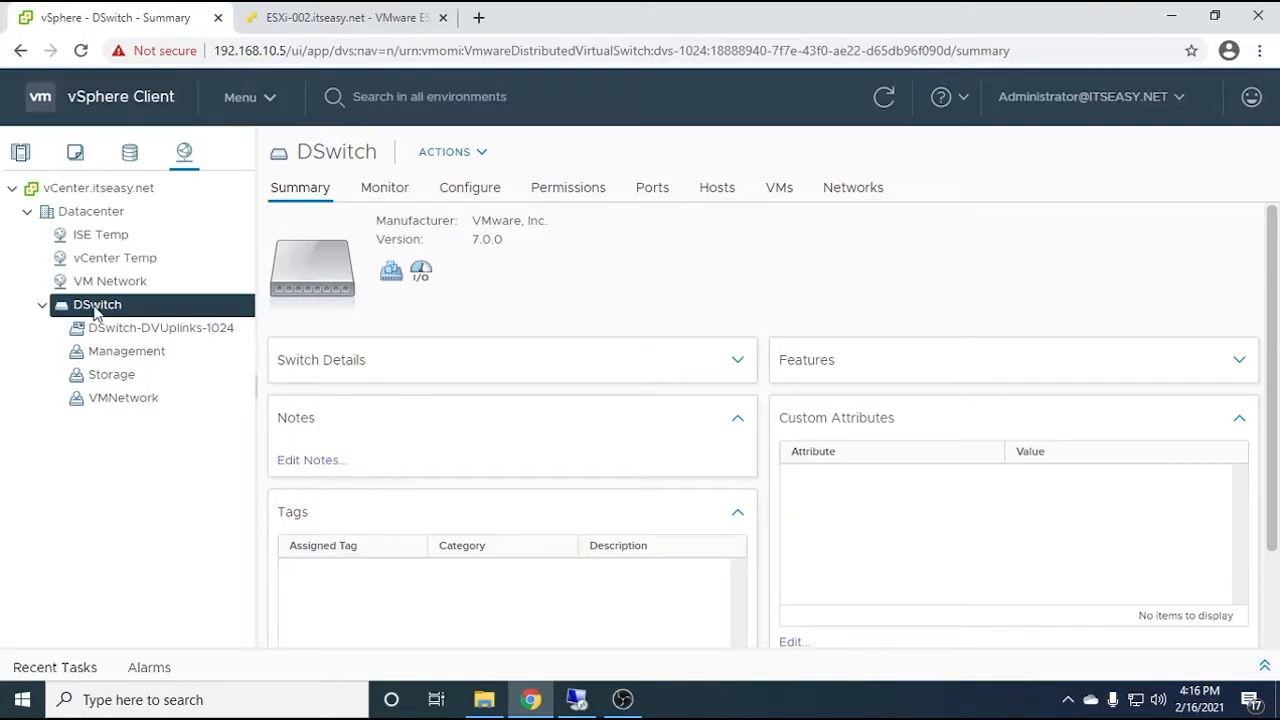
Start adding hosts to DSwitch, select esxi-001, esxi-002 and esxi-003, and proceed to their physical adapters
{"action": "right_click", "coordinate": [97, 313]}
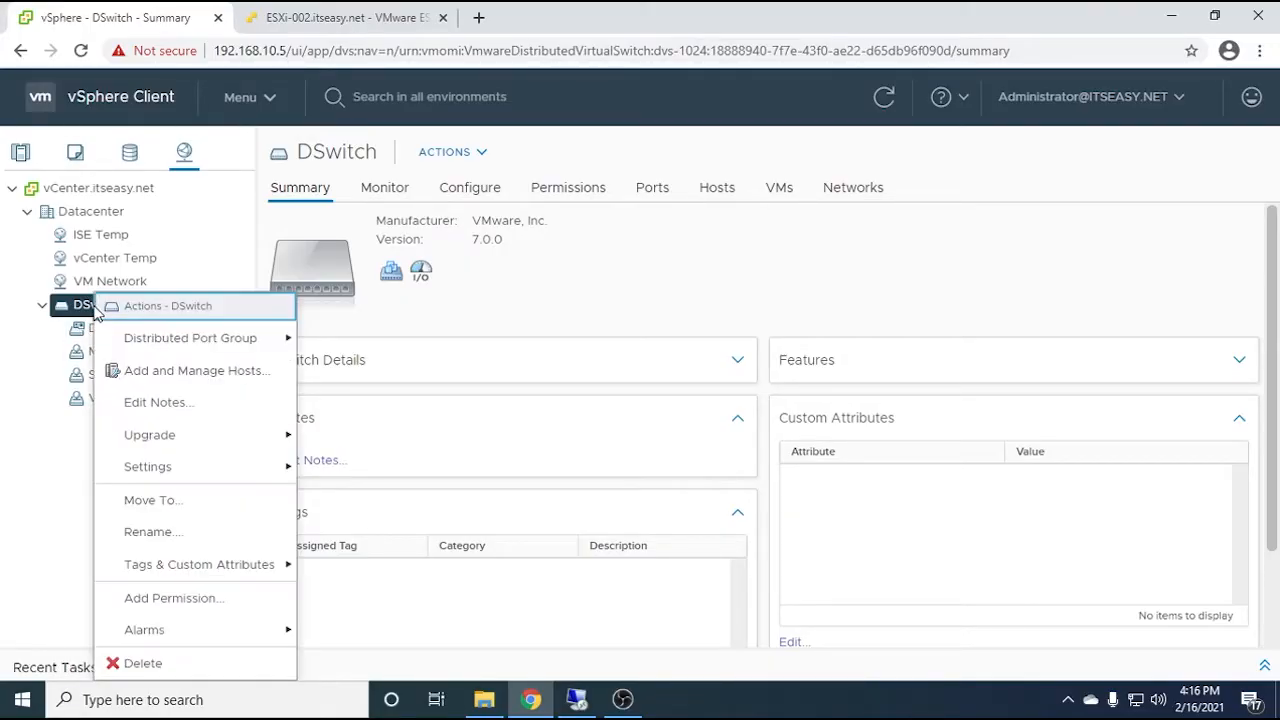
{"action": "left_click", "coordinate": [175, 372]}
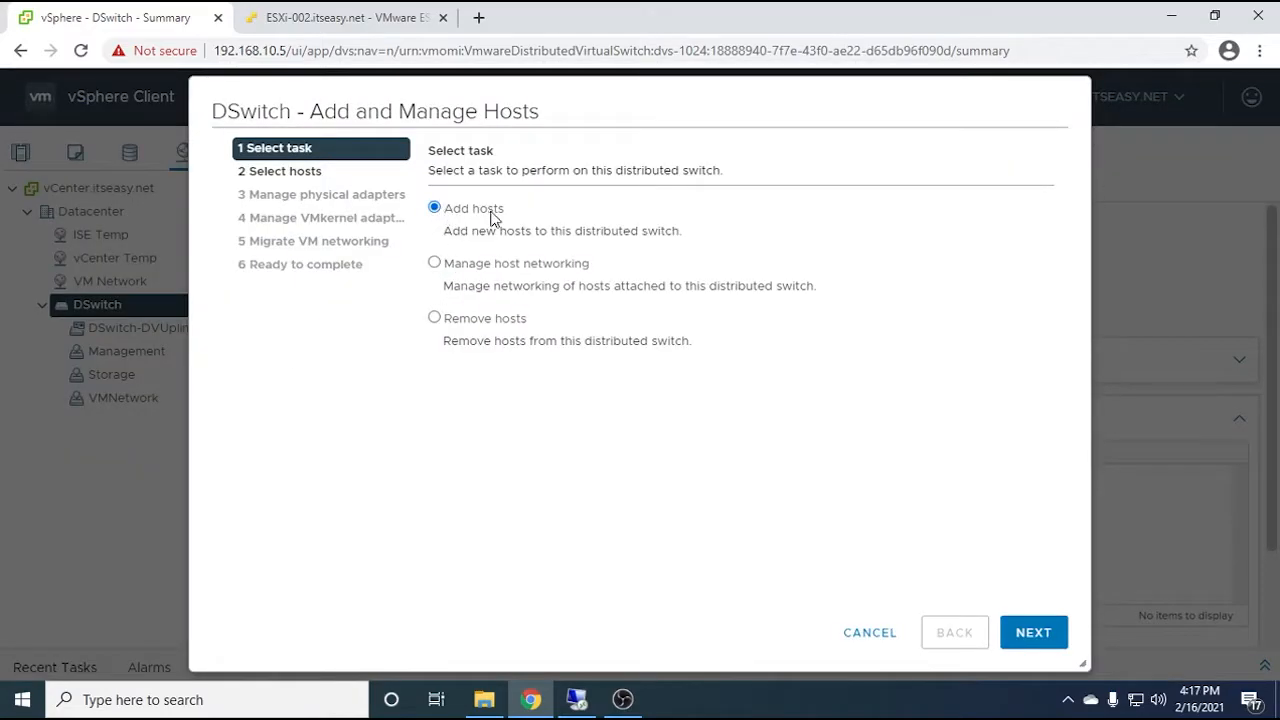
{"action": "left_click", "coordinate": [1032, 630]}
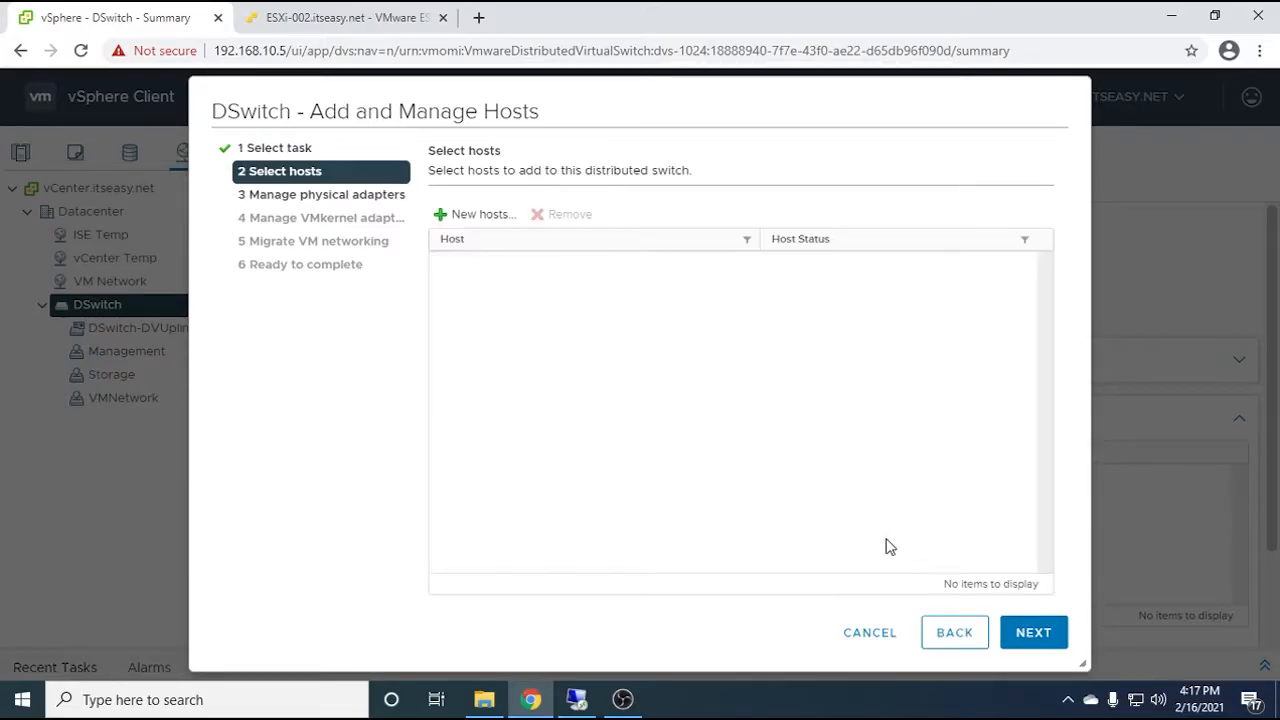
{"action": "left_click", "coordinate": [470, 218]}
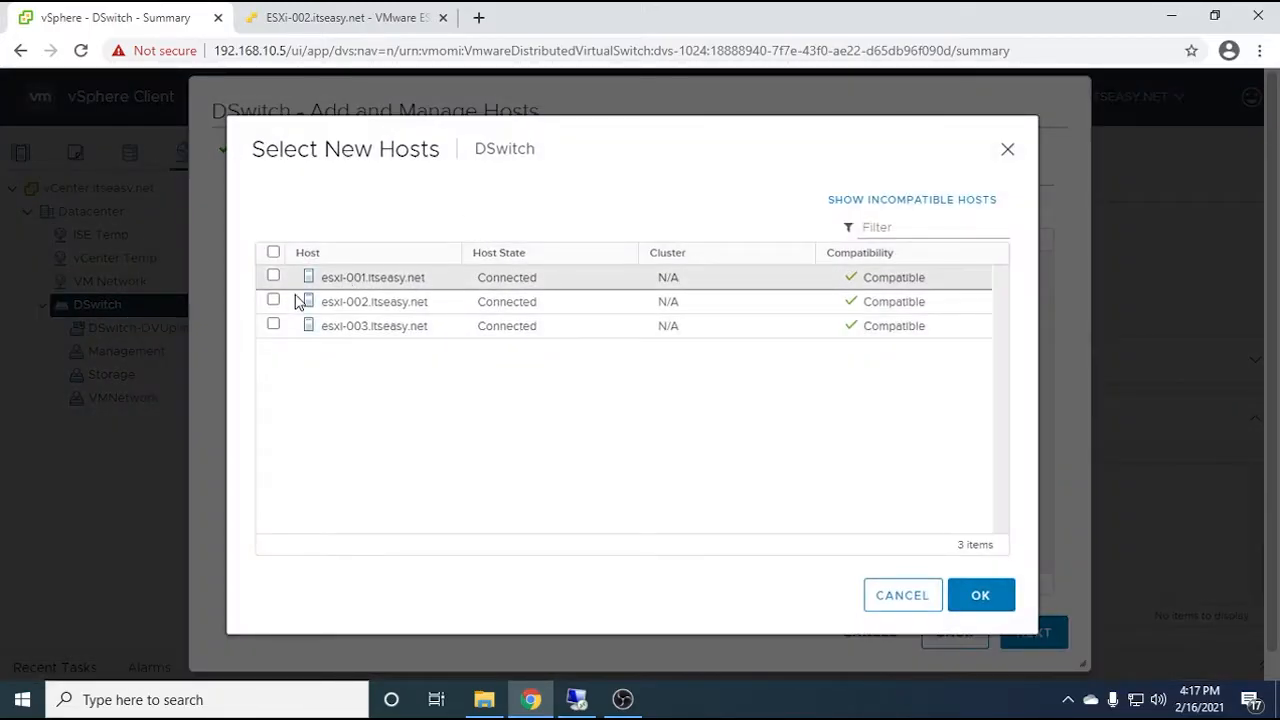
{"action": "left_click", "coordinate": [273, 252]}
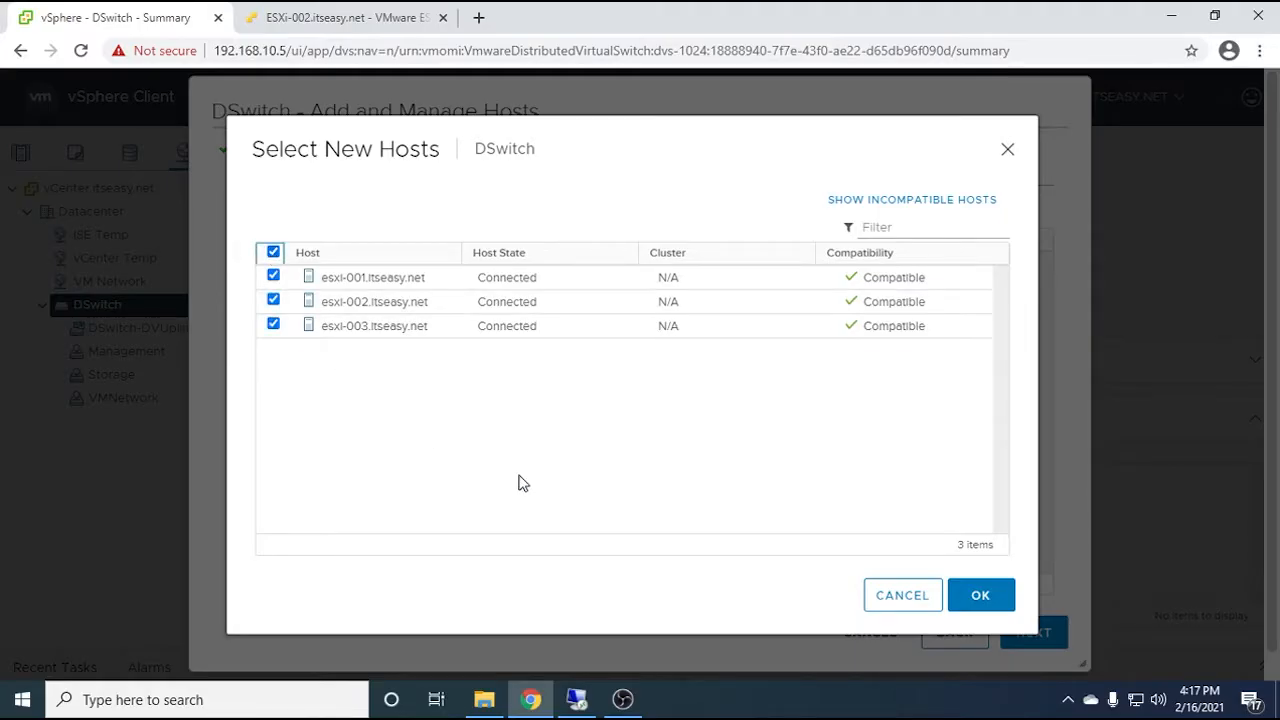
{"action": "left_click", "coordinate": [975, 596]}
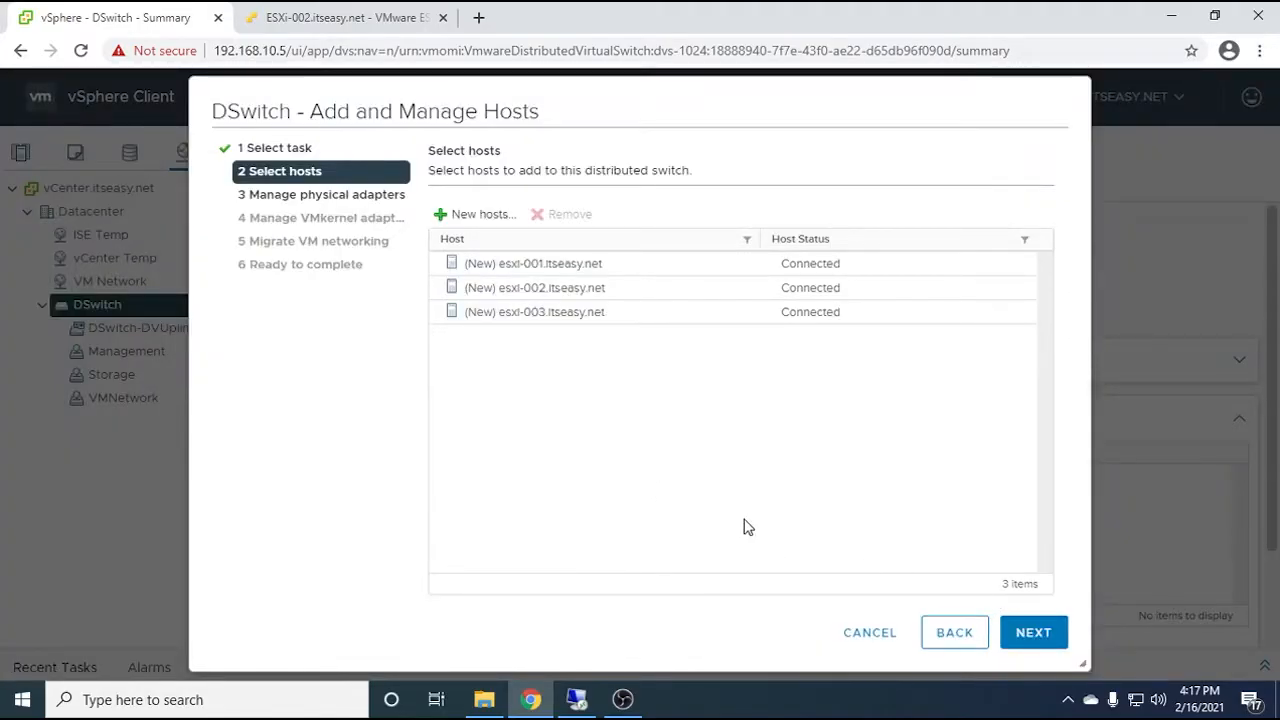
{"action": "left_click", "coordinate": [1048, 645]}
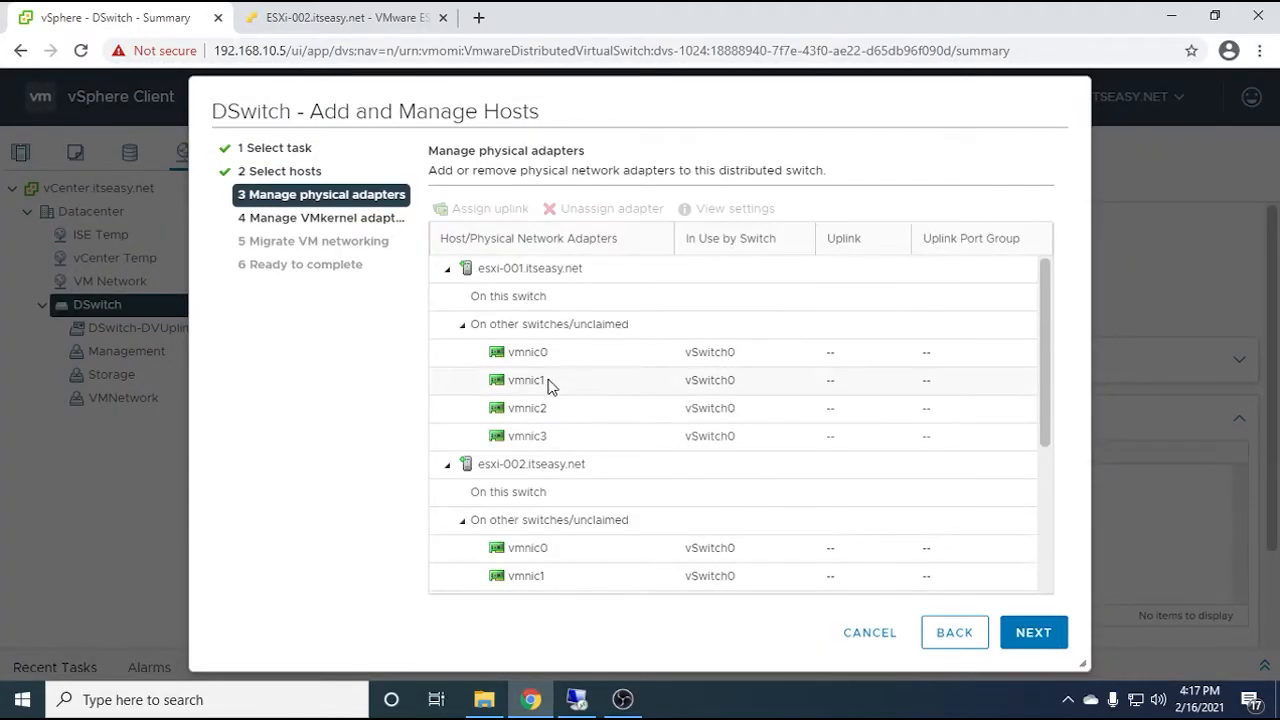
Review the hosts' physical adapters, and switch to the ESXi-002 host client to examine the vSwitch0 topology and its uplinks
{"action": "scroll", "coordinate": [551, 369], "scroll_direction": "down", "scroll_amount": 2}
{"action": "scroll", "coordinate": [551, 369], "scroll_direction": "up", "scroll_amount": 2}
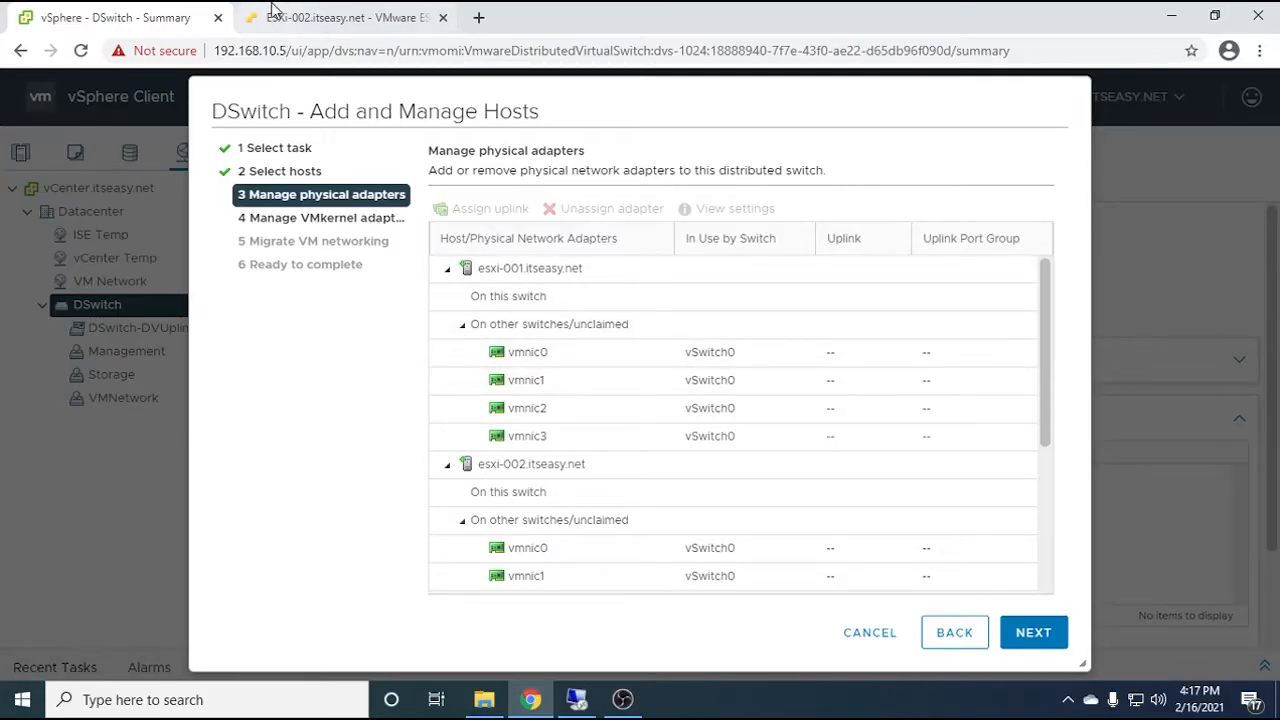
{"action": "left_click", "coordinate": [340, 17]}
{"action": "scroll", "coordinate": [651, 329], "scroll_direction": "down", "scroll_amount": 1}
{"action": "scroll", "coordinate": [1015, 279], "scroll_direction": "up", "scroll_amount": 5}
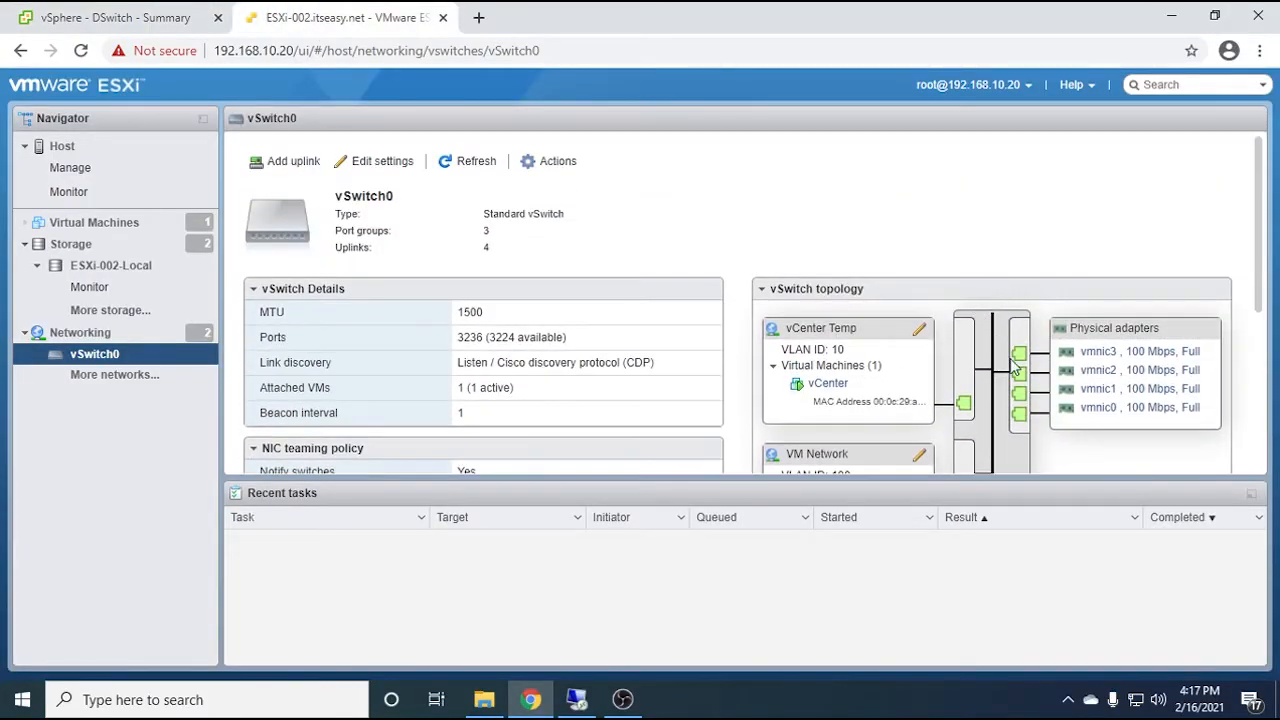
Examine vSwitch0's uplinks on ESXi-002, return to the vSphere Client, and review the three hosts' physical adapters for DSwitch
{"action": "scroll", "coordinate": [1010, 360], "scroll_direction": "down", "scroll_amount": 2}
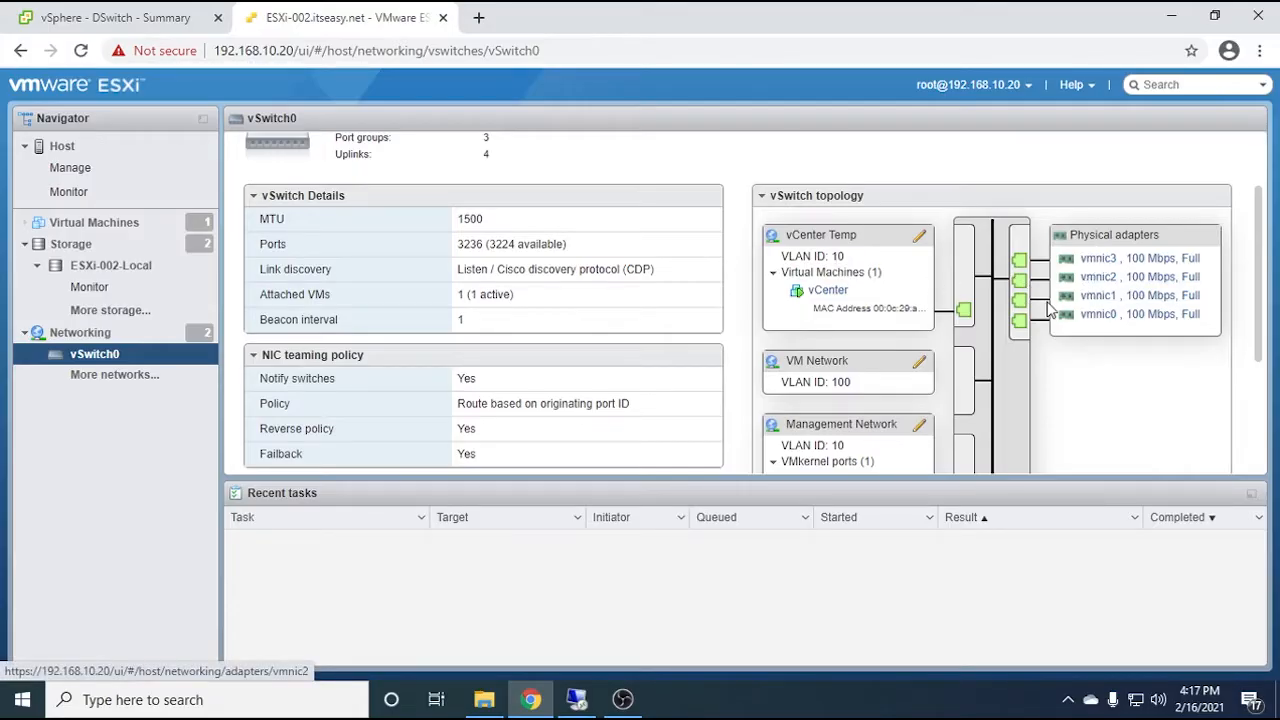
{"action": "scroll", "coordinate": [805, 252], "scroll_direction": "down", "scroll_amount": 1}
{"action": "scroll", "coordinate": [805, 252], "scroll_direction": "up", "scroll_amount": 3}
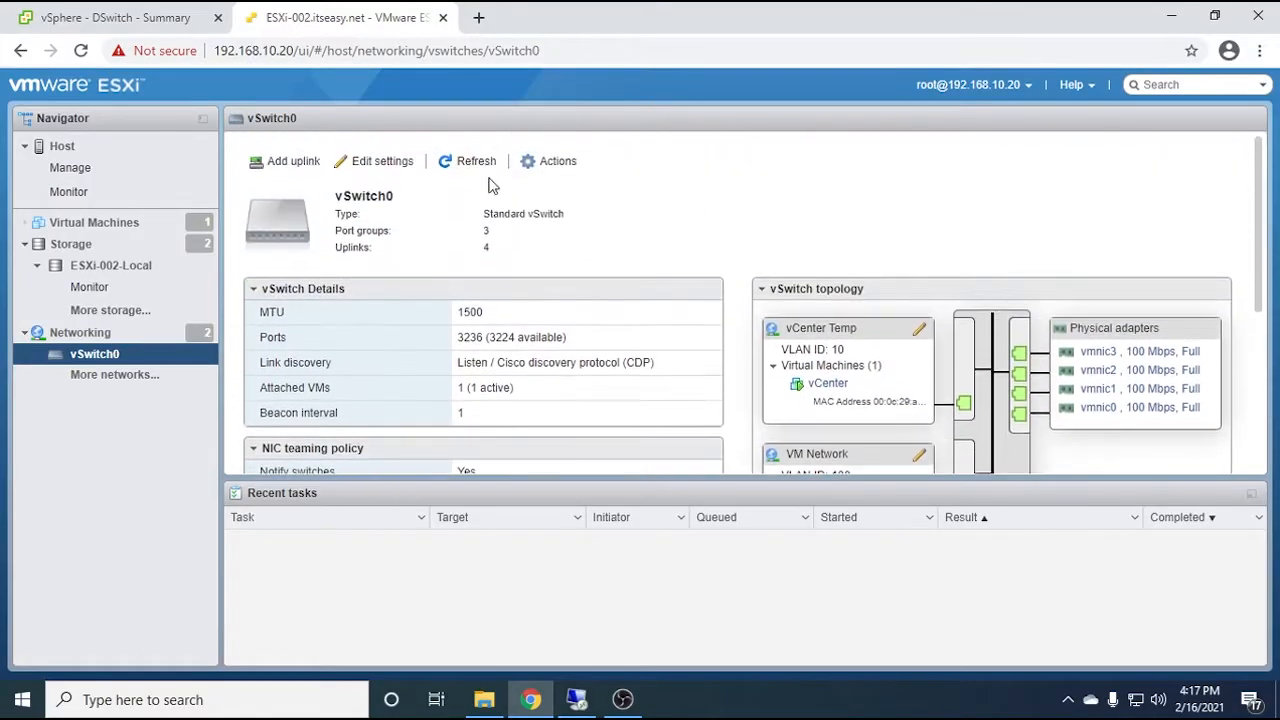
{"action": "left_click", "coordinate": [115, 17]}
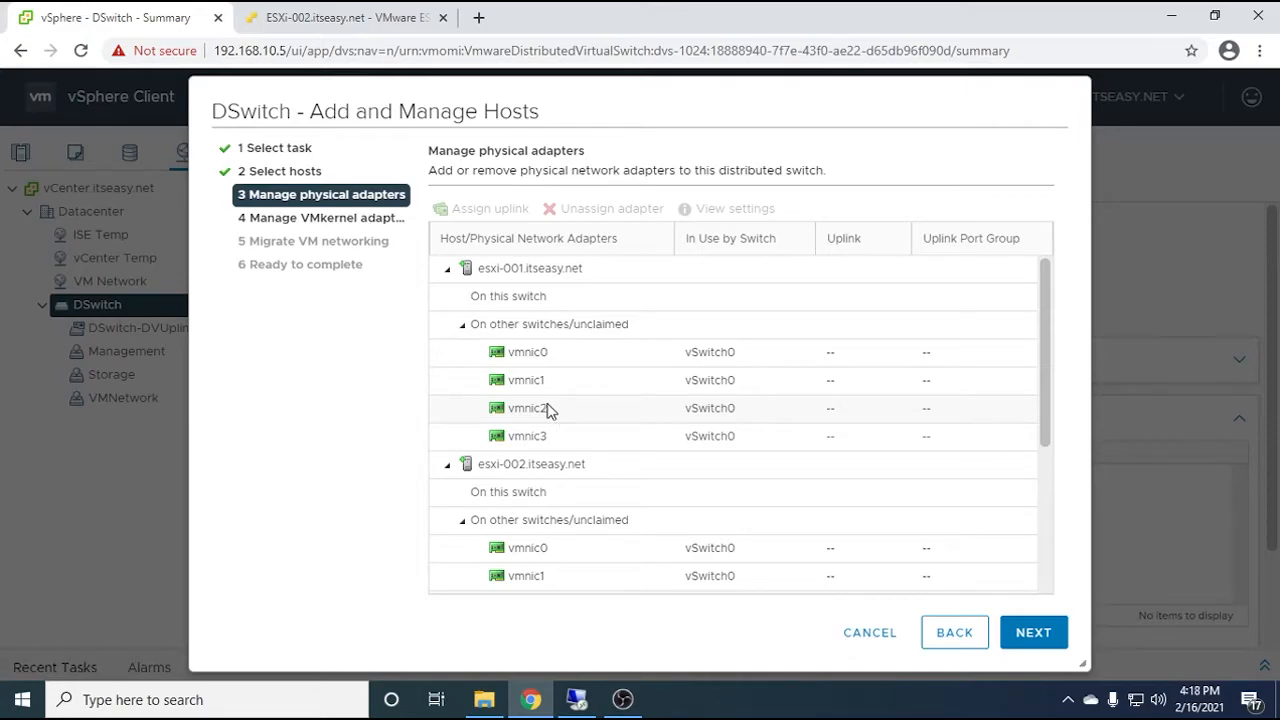
{"action": "left_click", "coordinate": [586, 360]}
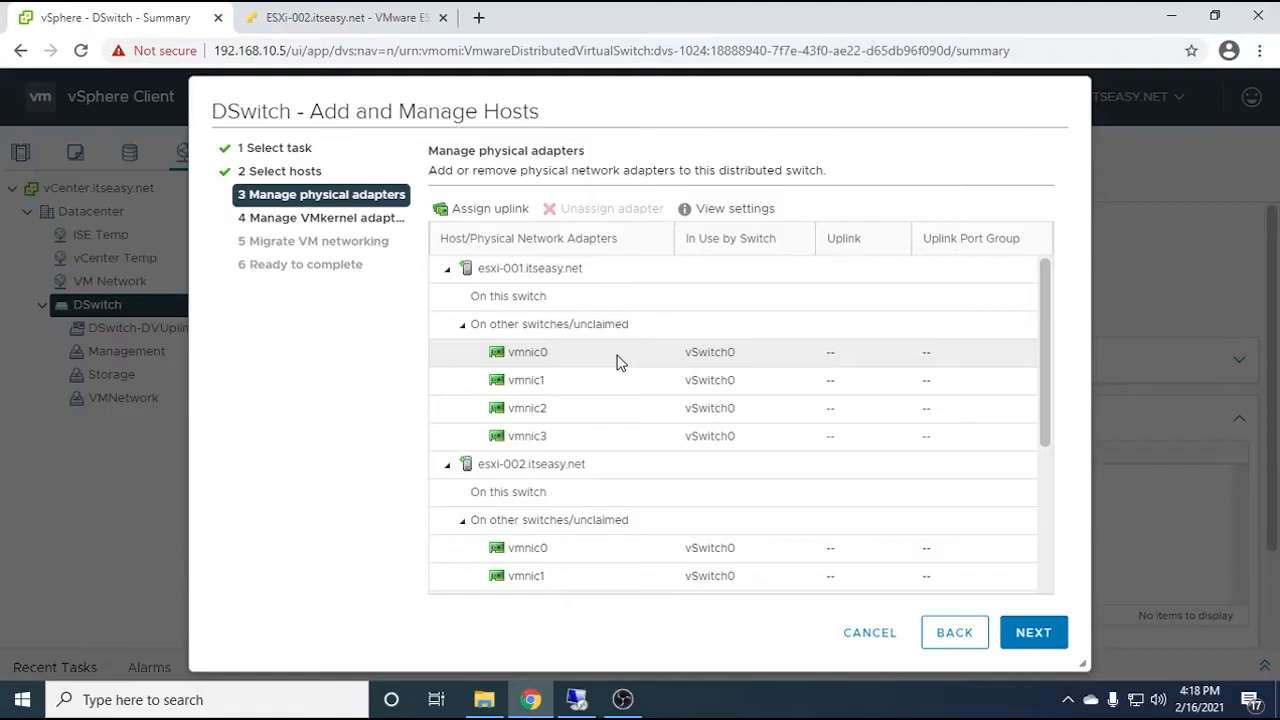
{"action": "left_click", "coordinate": [586, 418]}
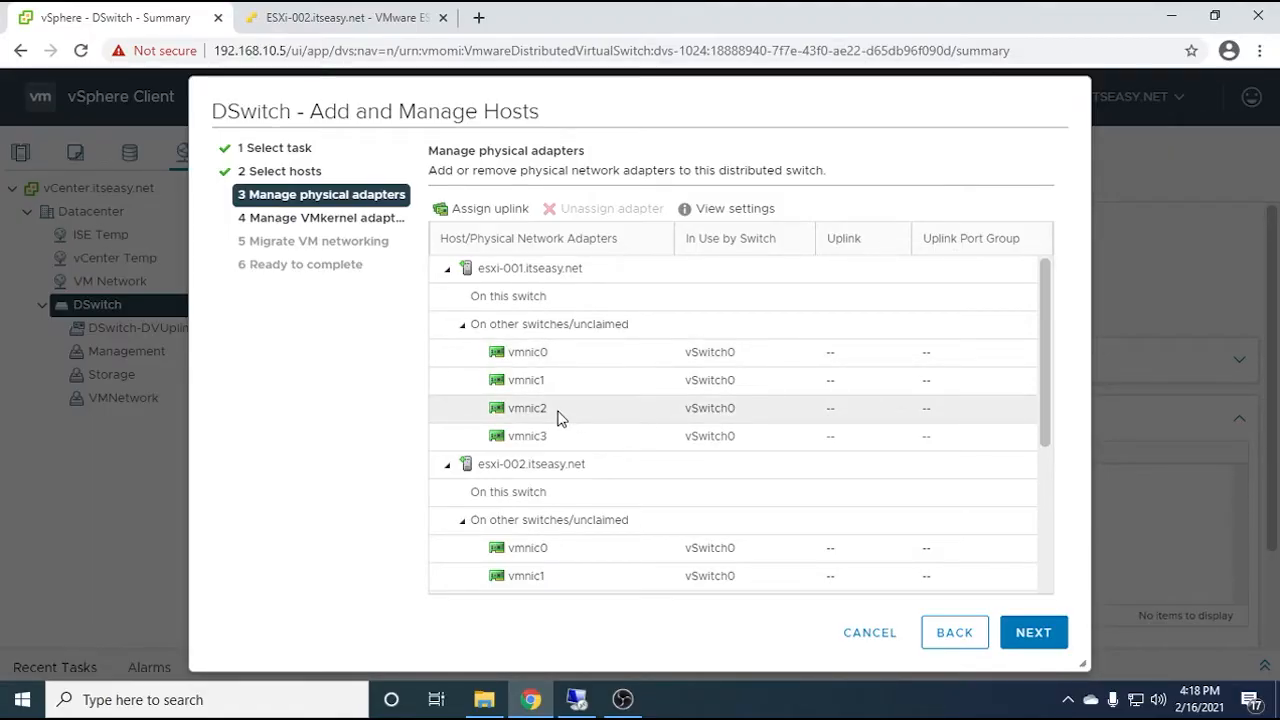
{"action": "scroll", "coordinate": [595, 455], "scroll_direction": "down", "scroll_amount": 3}
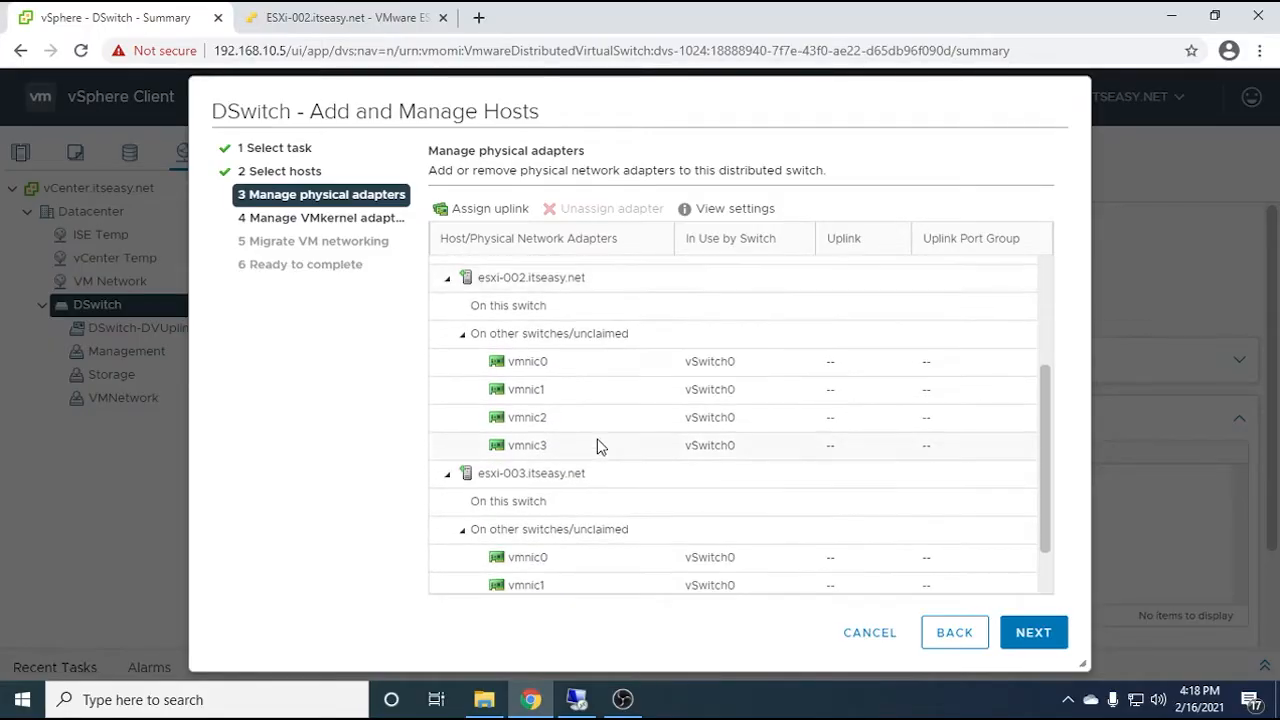
{"action": "scroll", "coordinate": [571, 505], "scroll_direction": "down", "scroll_amount": 1}
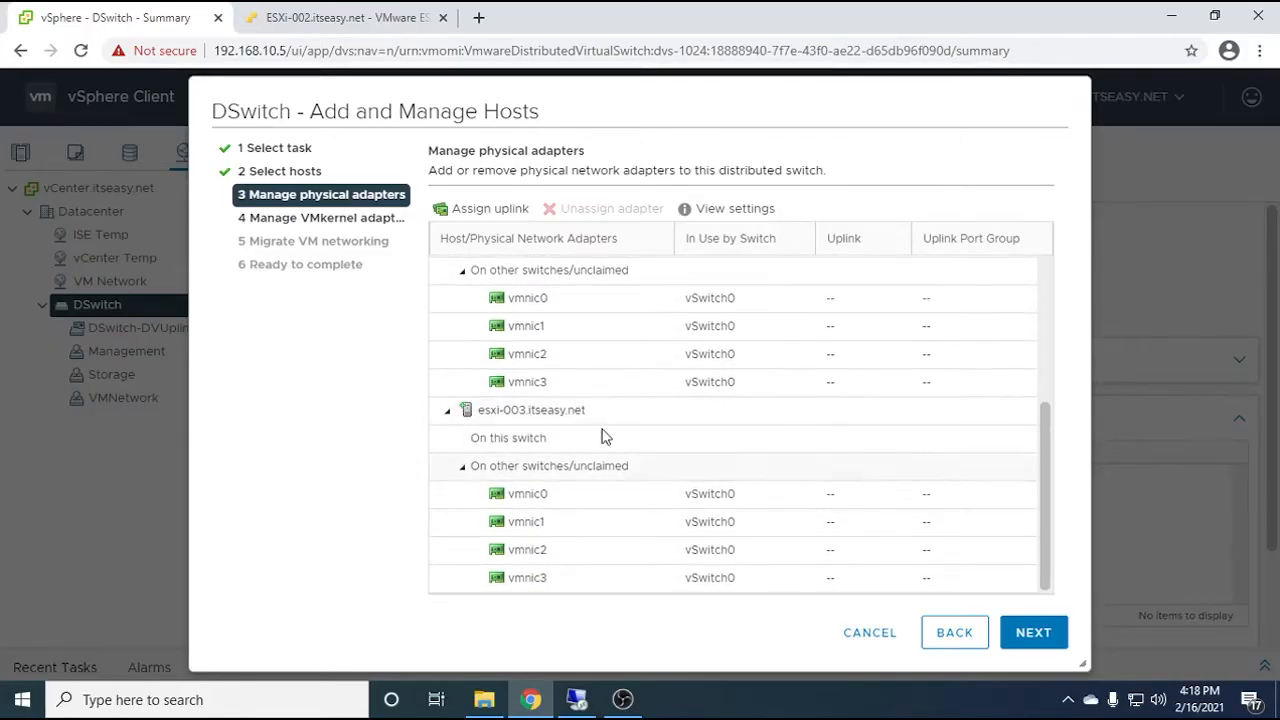
{"action": "scroll", "coordinate": [560, 418], "scroll_direction": "up", "scroll_amount": 4}
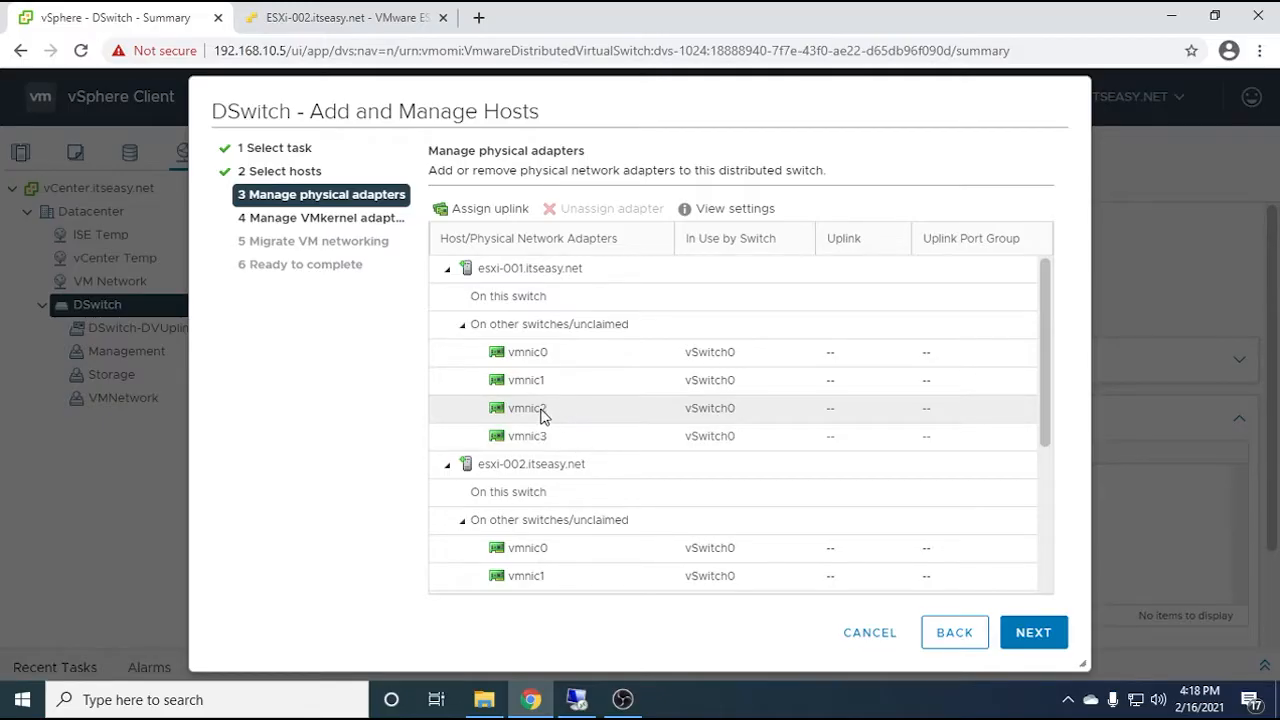
{"action": "left_click", "coordinate": [489, 210]}
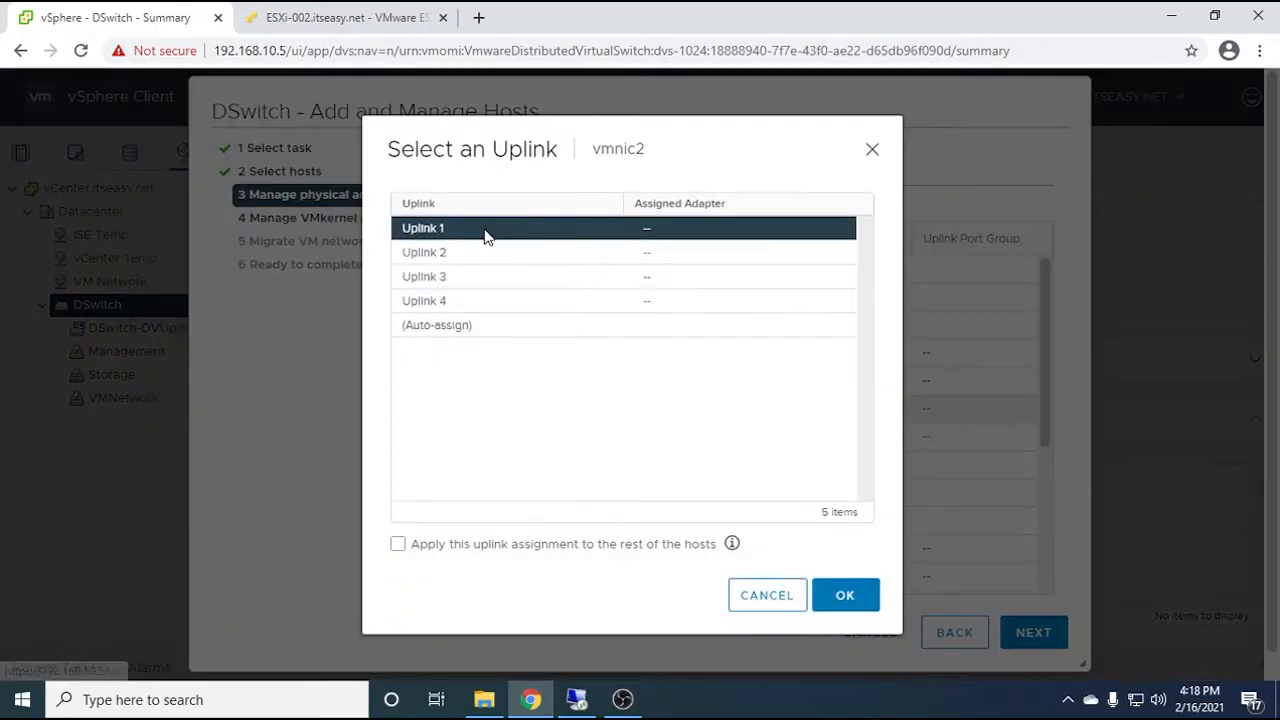
{"action": "left_click", "coordinate": [465, 281]}
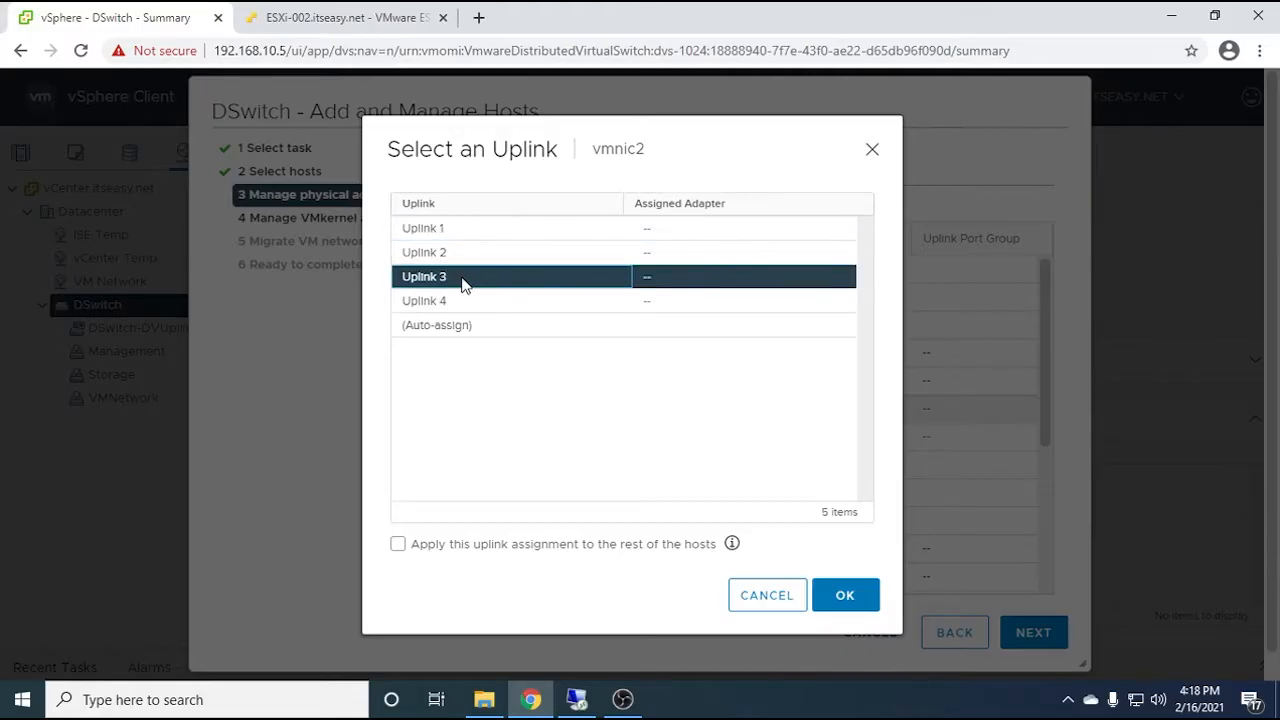
{"action": "left_click_drag", "start_coordinate": [588, 168], "coordinate": [613, 272]}
{"action": "left_click", "coordinate": [566, 148]}
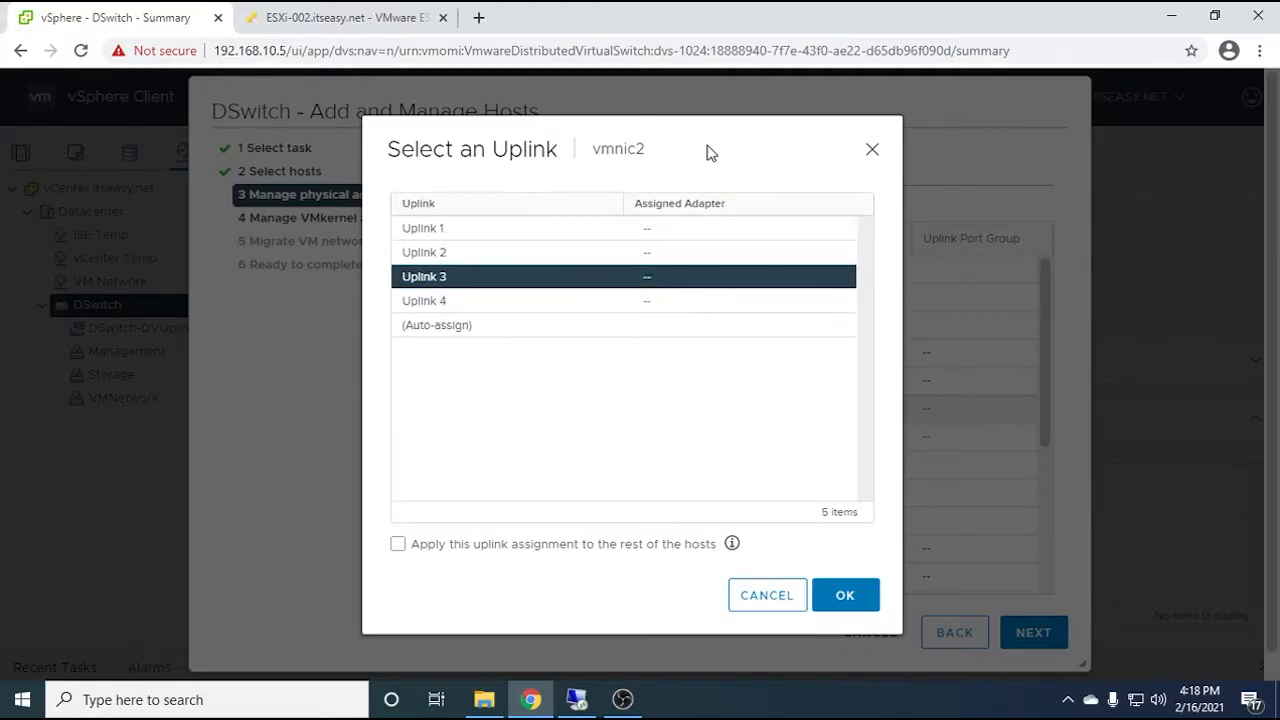
{"action": "left_click", "coordinate": [758, 590]}
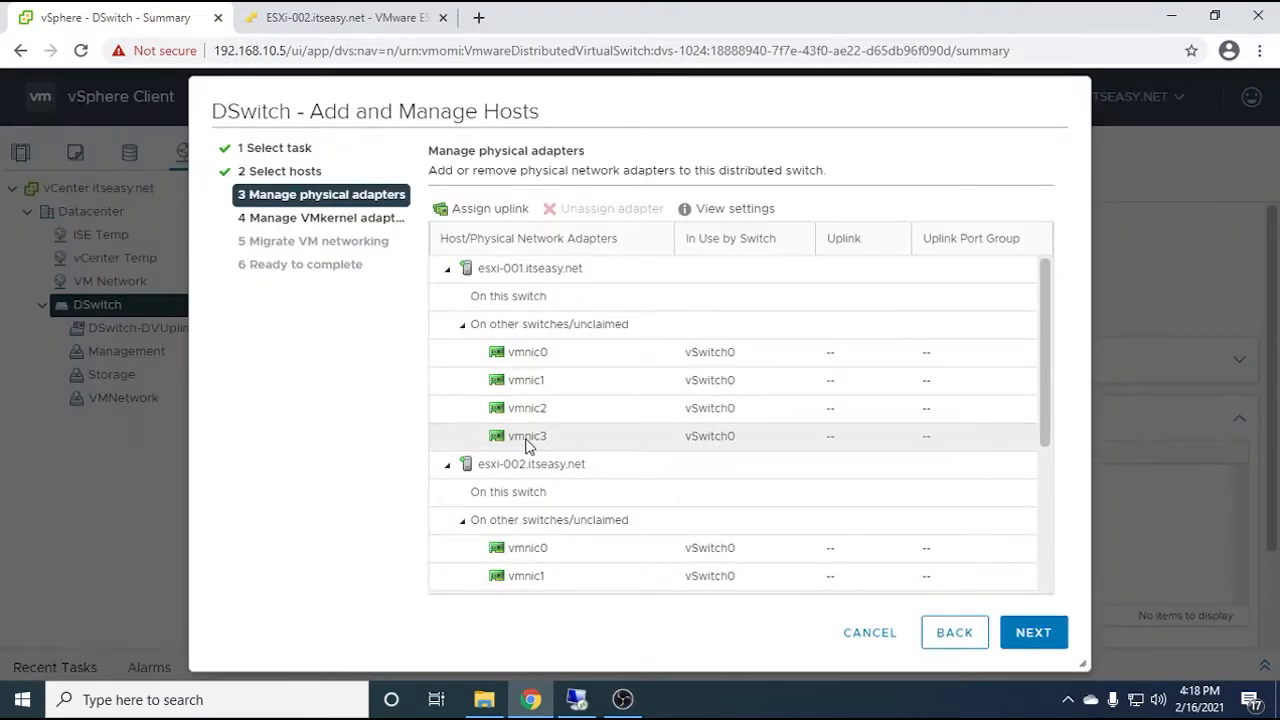
Assign esxi-001's vmnic3 to Uplink 4 and apply this uplink assignment to the rest of the hosts
{"action": "left_click", "coordinate": [488, 208]}
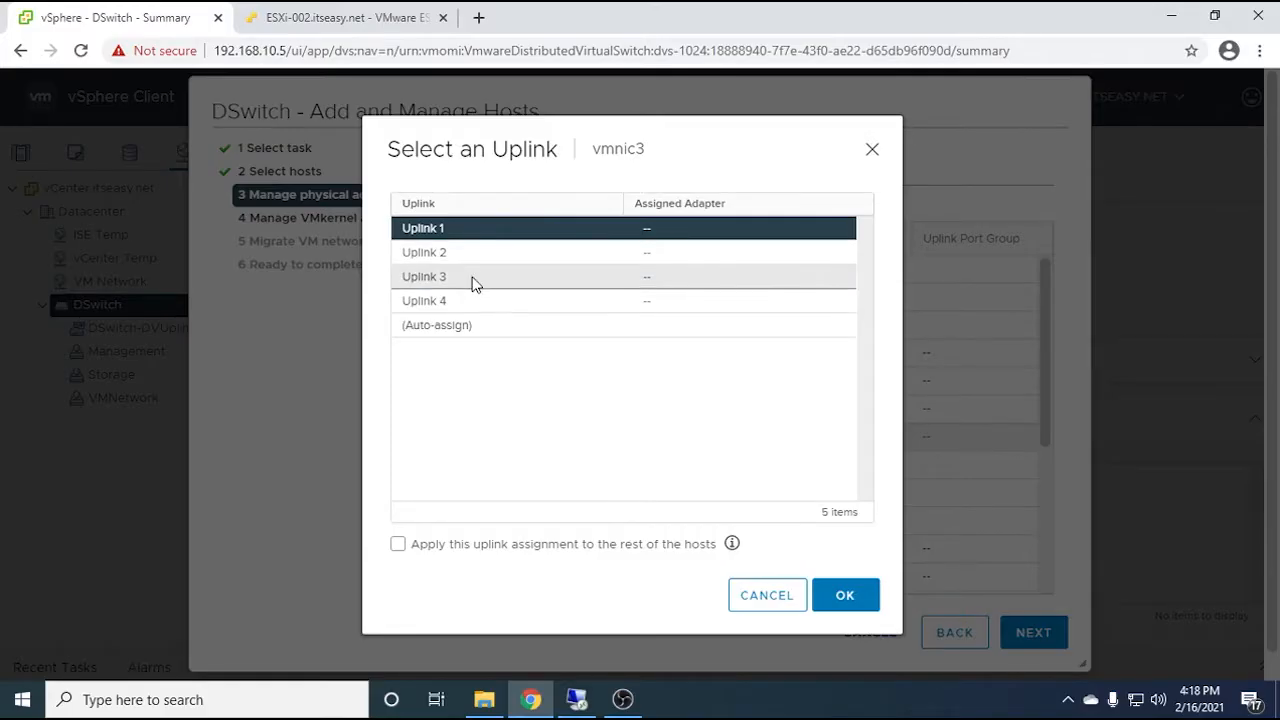
{"action": "left_click", "coordinate": [476, 308]}
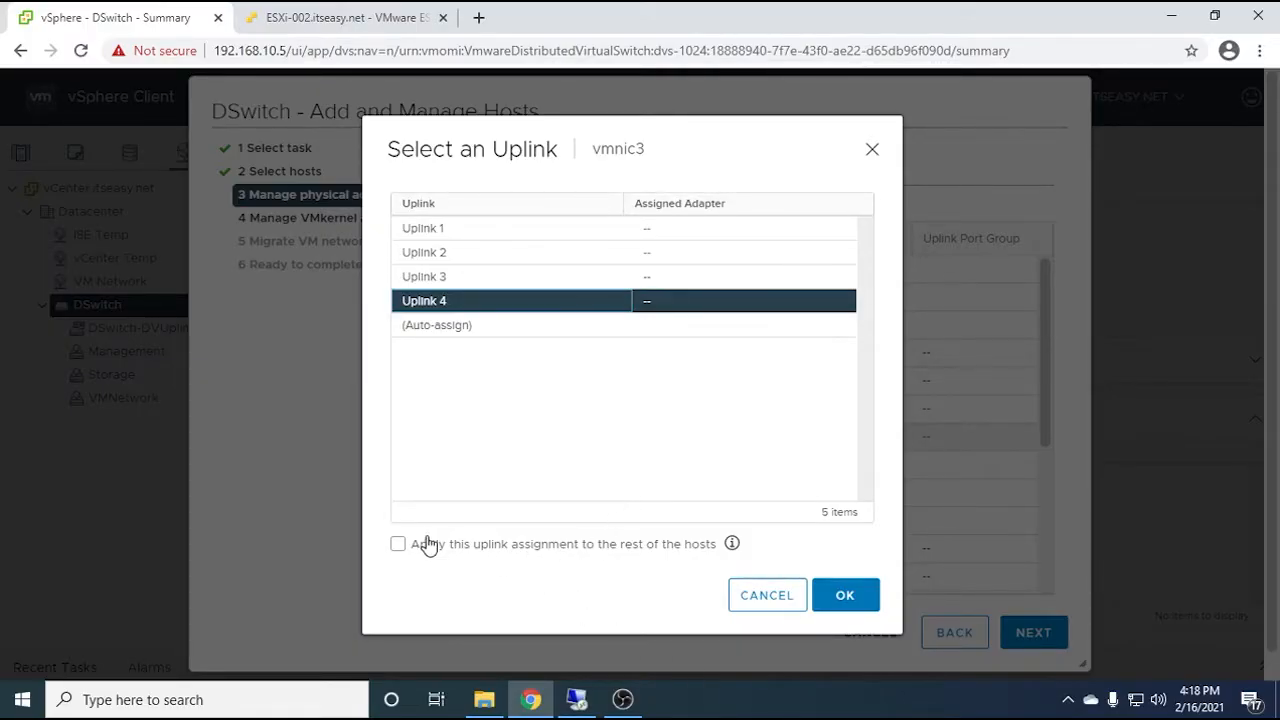
{"action": "left_click", "coordinate": [398, 546]}
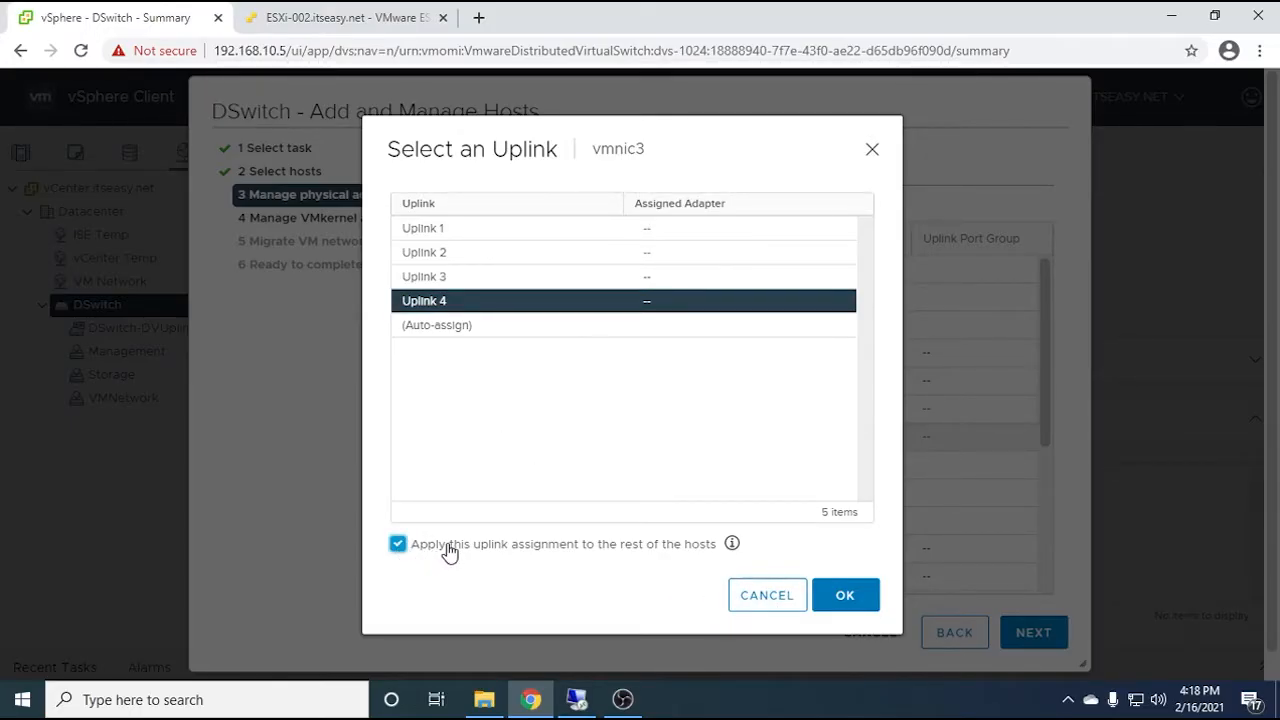
{"action": "left_click", "coordinate": [843, 598]}
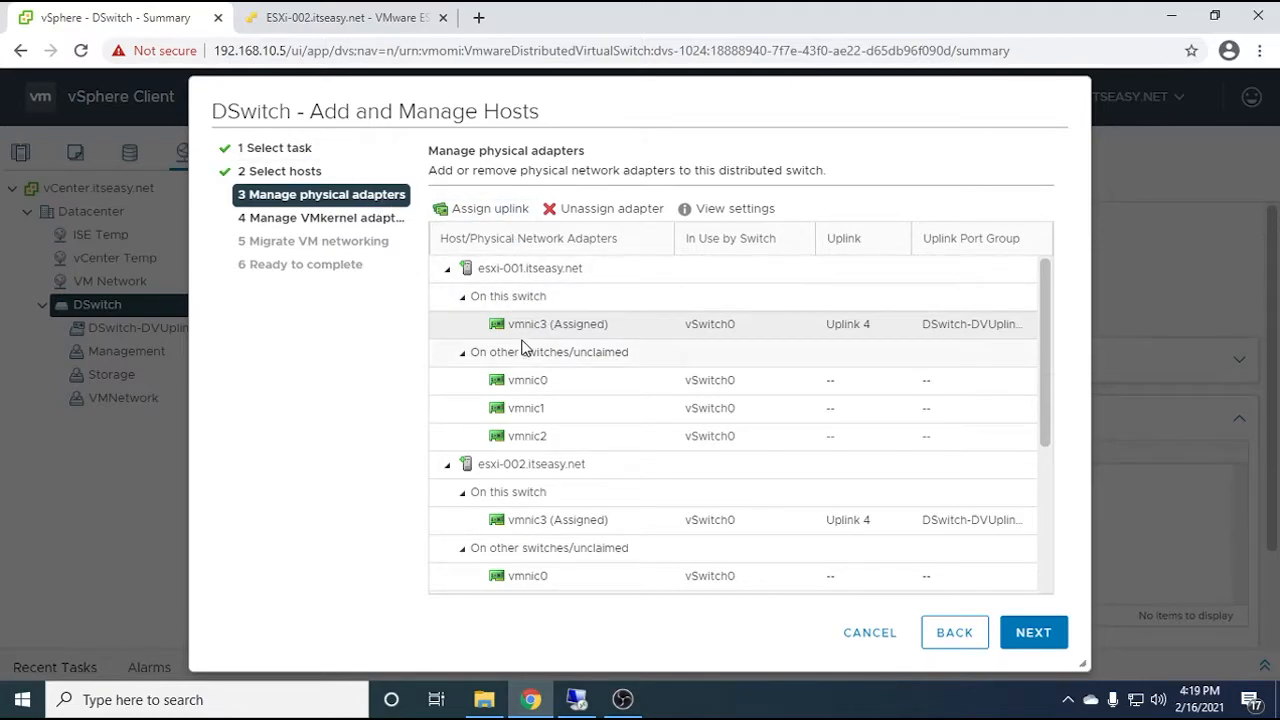
Assign esxi-001's vmnic2 to Uplink 3 and apply this uplink assignment to the rest of the hosts
{"action": "scroll", "coordinate": [522, 380], "scroll_direction": "down", "scroll_amount": 1}
{"action": "scroll", "coordinate": [545, 445], "scroll_direction": "down", "scroll_amount": 2}
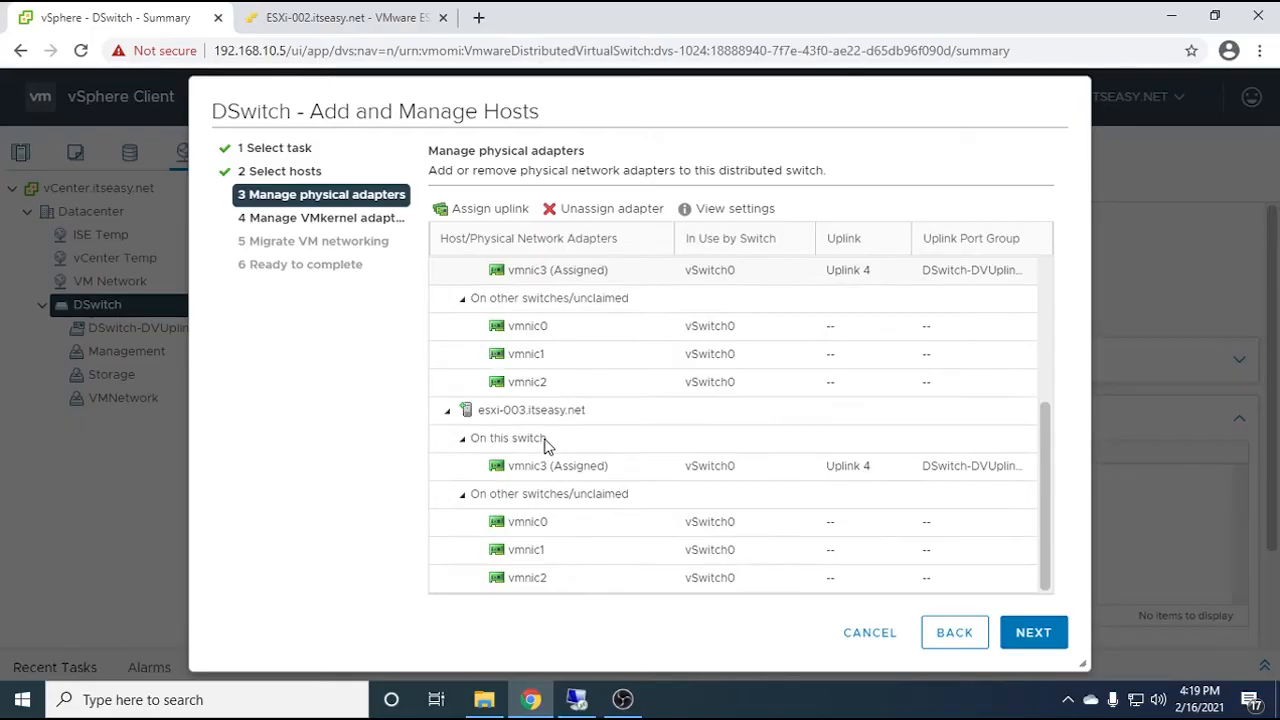
{"action": "scroll", "coordinate": [843, 471], "scroll_direction": "up", "scroll_amount": 3}
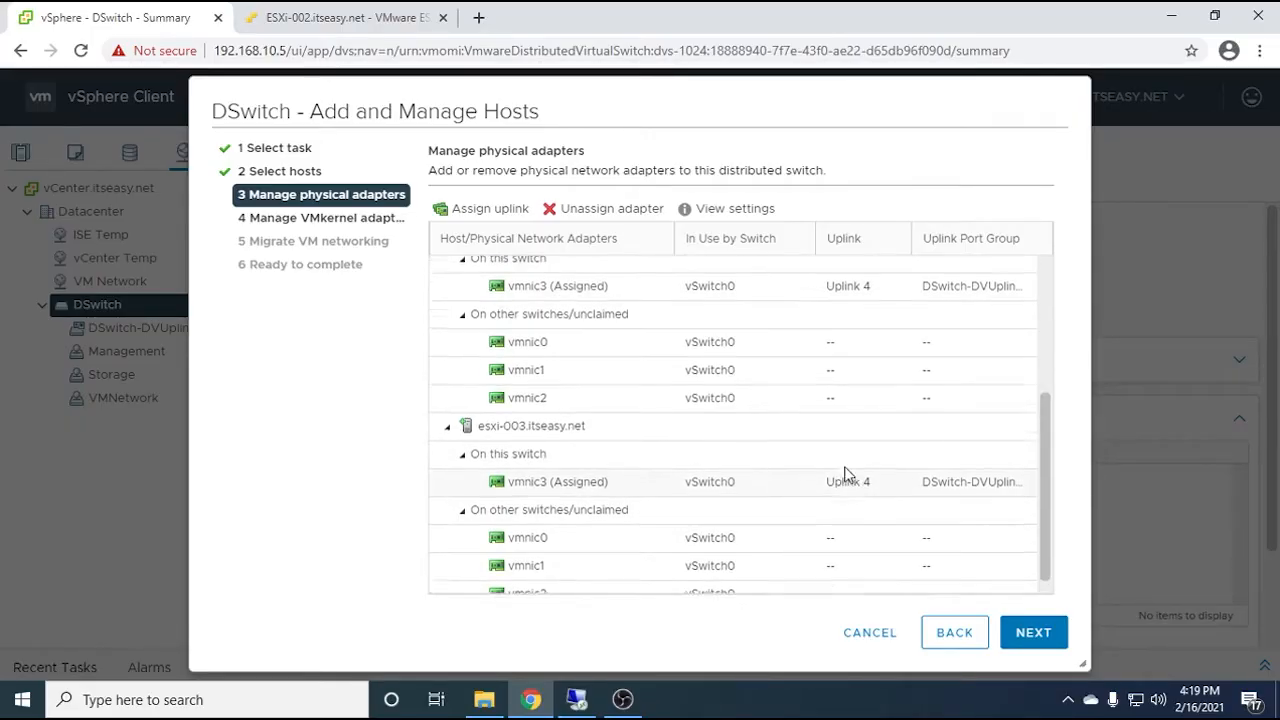
{"action": "scroll", "coordinate": [720, 375], "scroll_direction": "down", "scroll_amount": 1}
{"action": "left_click", "coordinate": [563, 346]}
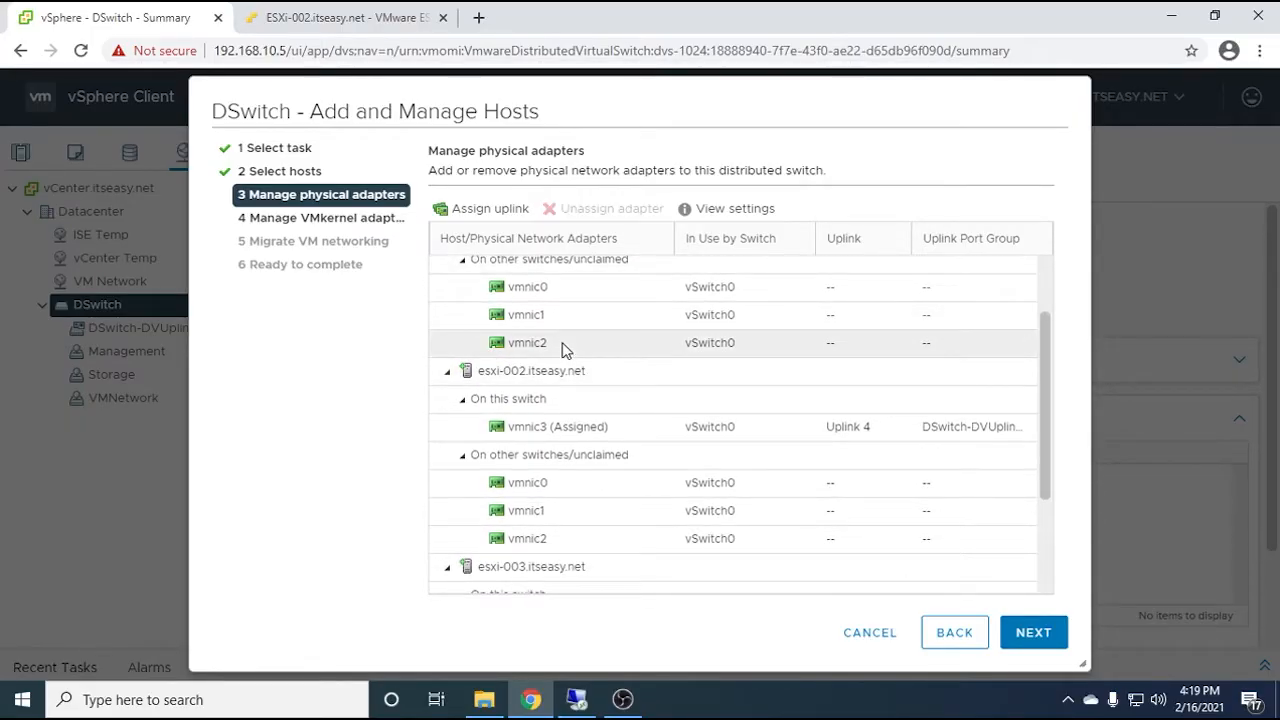
{"action": "left_click", "coordinate": [485, 209]}
{"action": "left_click", "coordinate": [476, 281]}
{"action": "left_click", "coordinate": [399, 546]}
{"action": "left_click", "coordinate": [845, 596]}
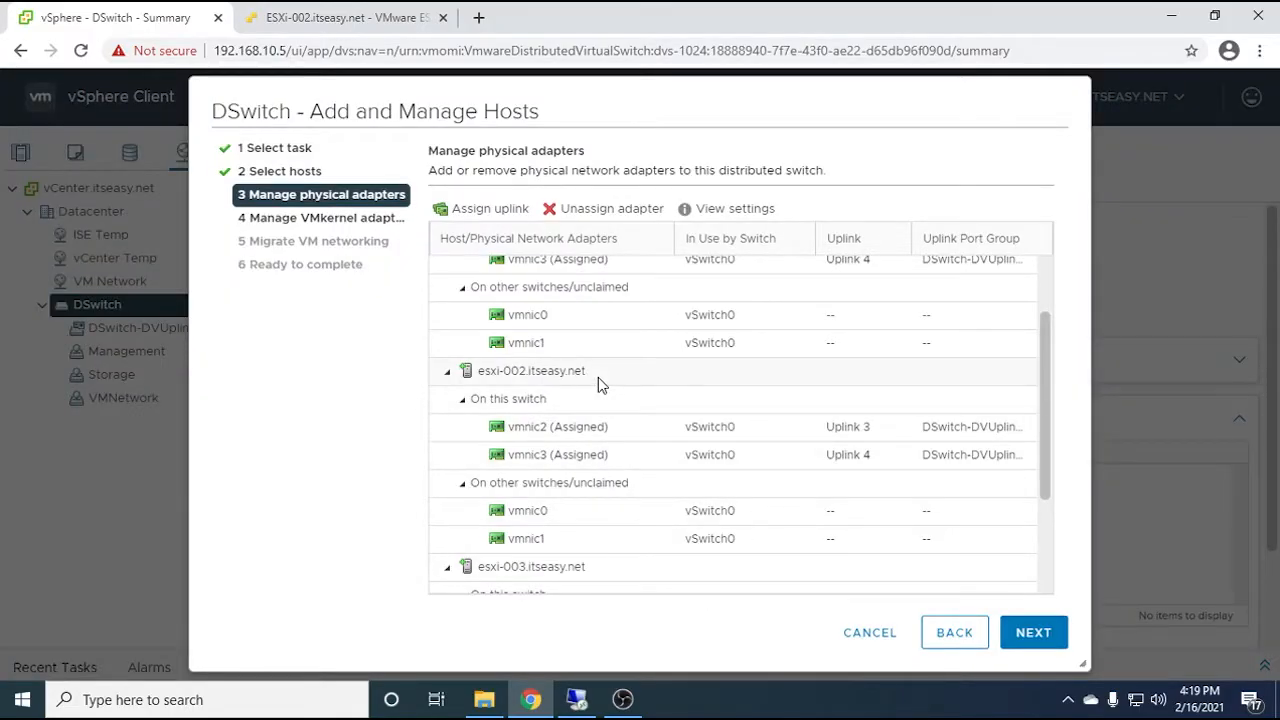
Review the uplink assignments and finish adding the hosts to DSwitch without migrating VMkernel adapters or virtual machine networking
{"action": "scroll", "coordinate": [600, 385], "scroll_direction": "up", "scroll_amount": 1}
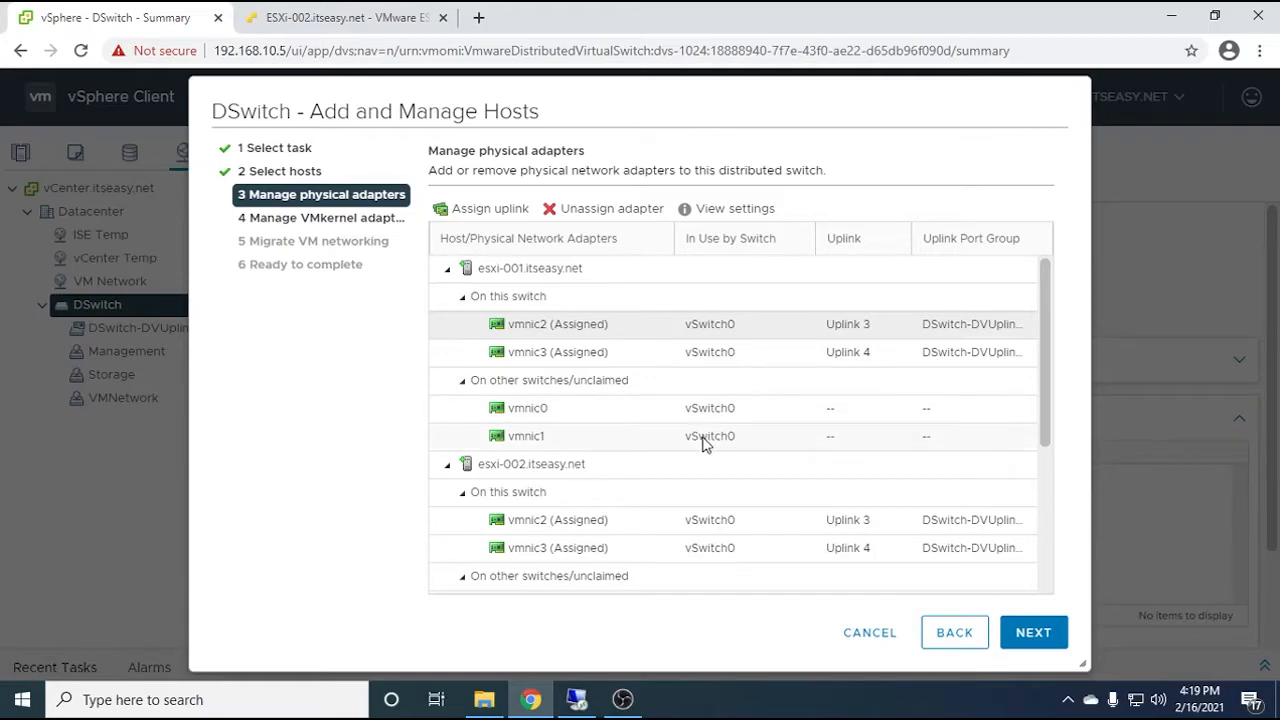
{"action": "scroll", "coordinate": [700, 450], "scroll_direction": "down", "scroll_amount": 4}
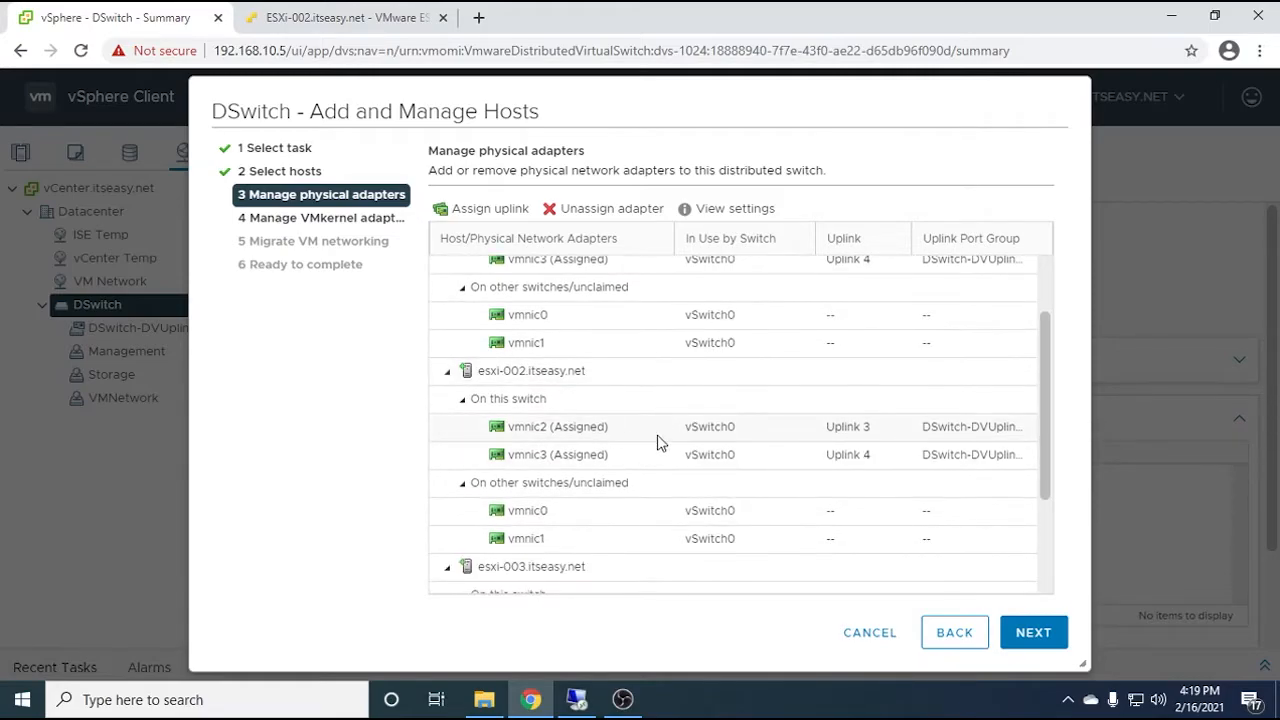
{"action": "scroll", "coordinate": [627, 387], "scroll_direction": "down", "scroll_amount": 2}
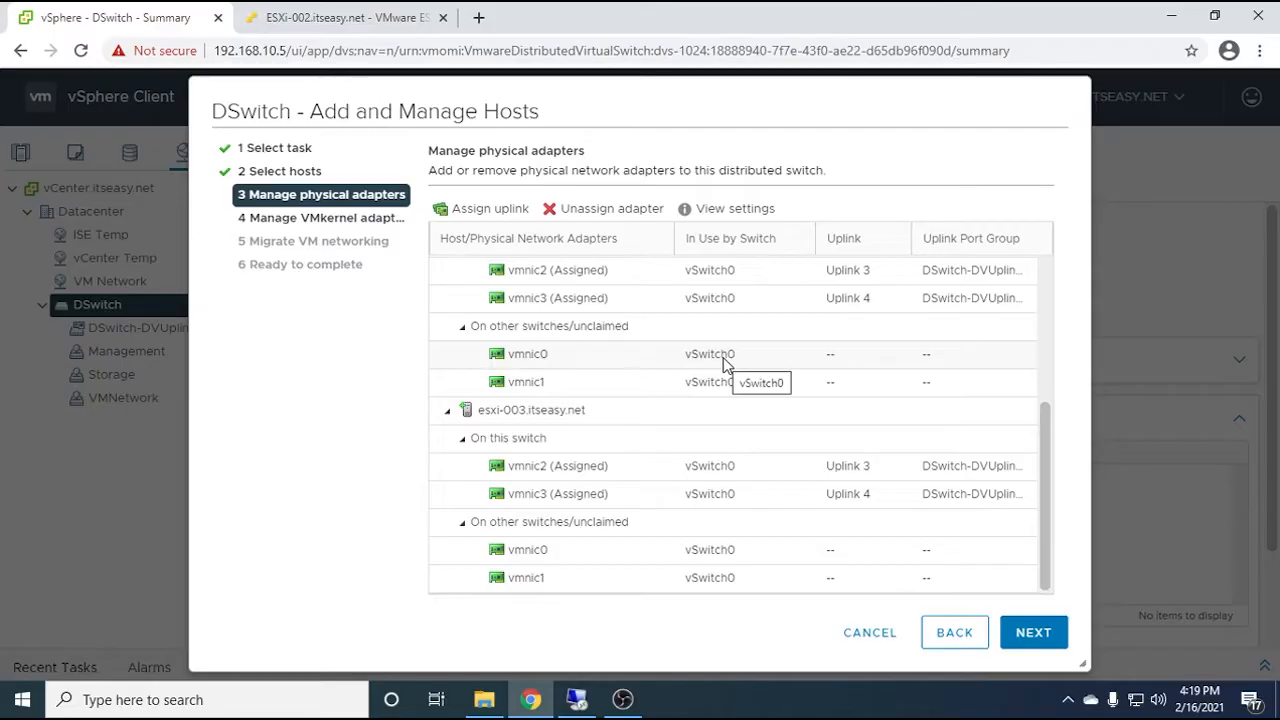
{"action": "scroll", "coordinate": [724, 362], "scroll_direction": "up", "scroll_amount": 5}
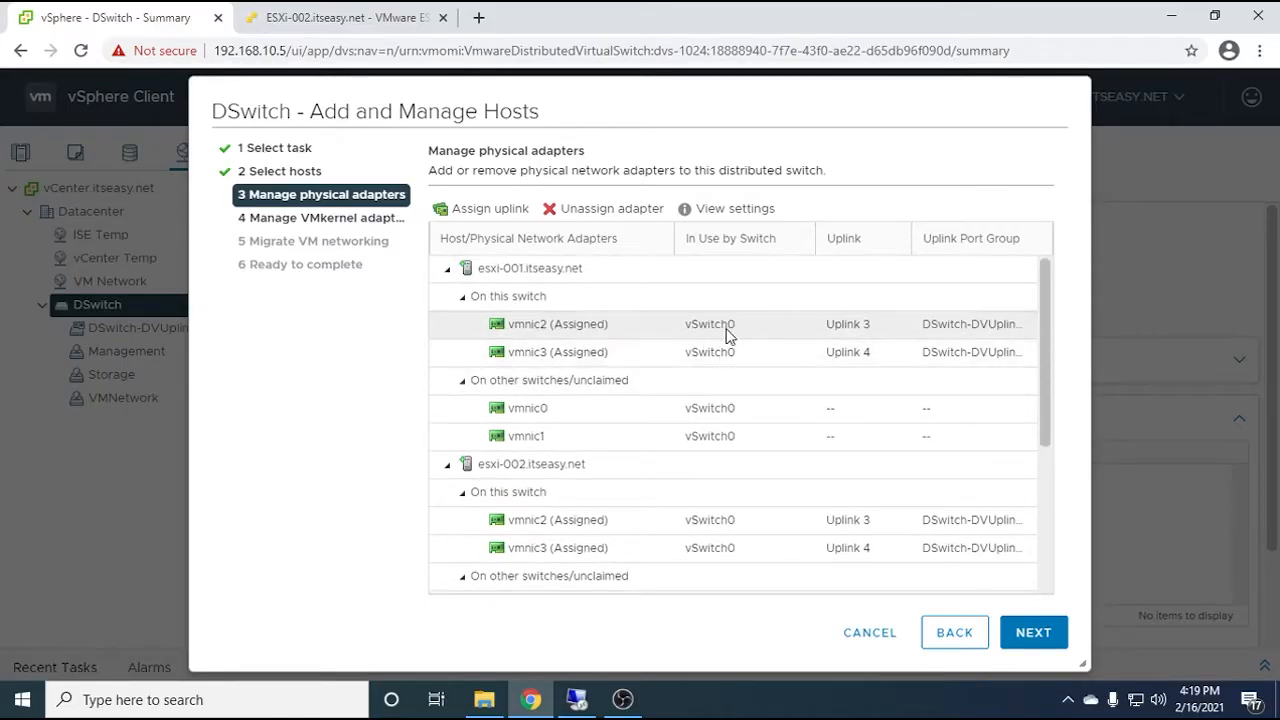
{"action": "left_click", "coordinate": [1031, 632]}
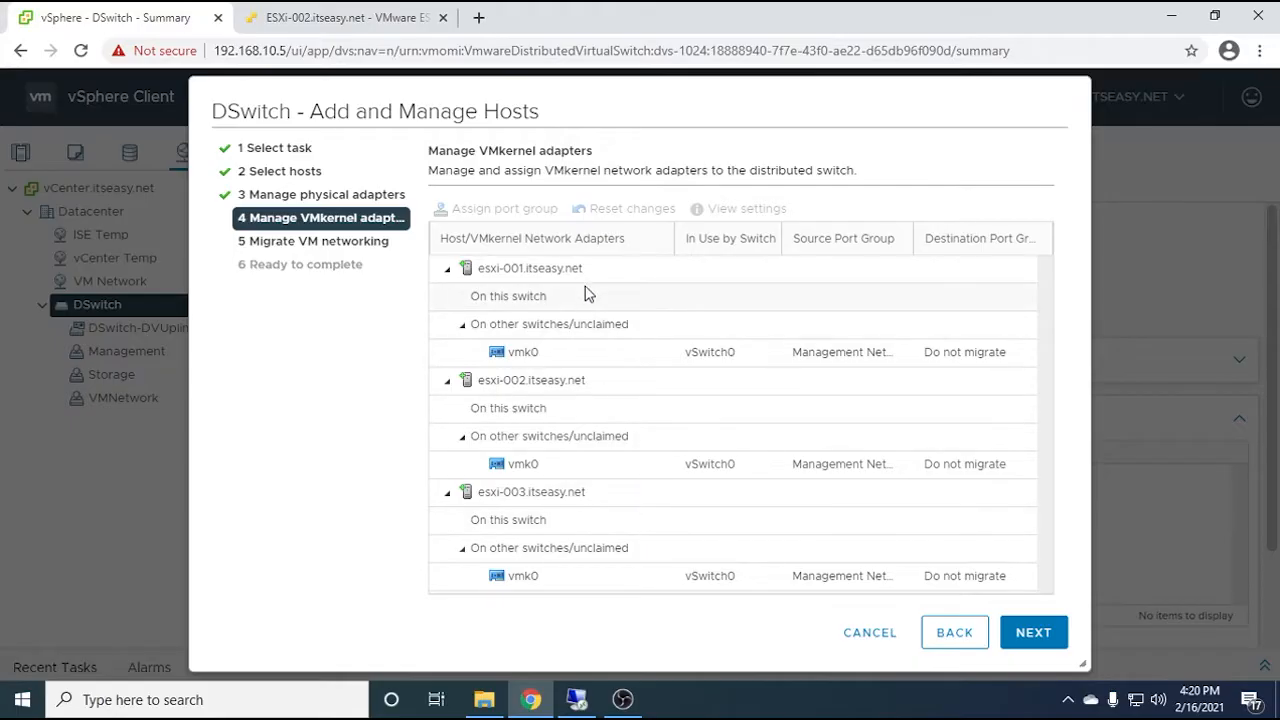
{"action": "left_click", "coordinate": [1036, 638]}
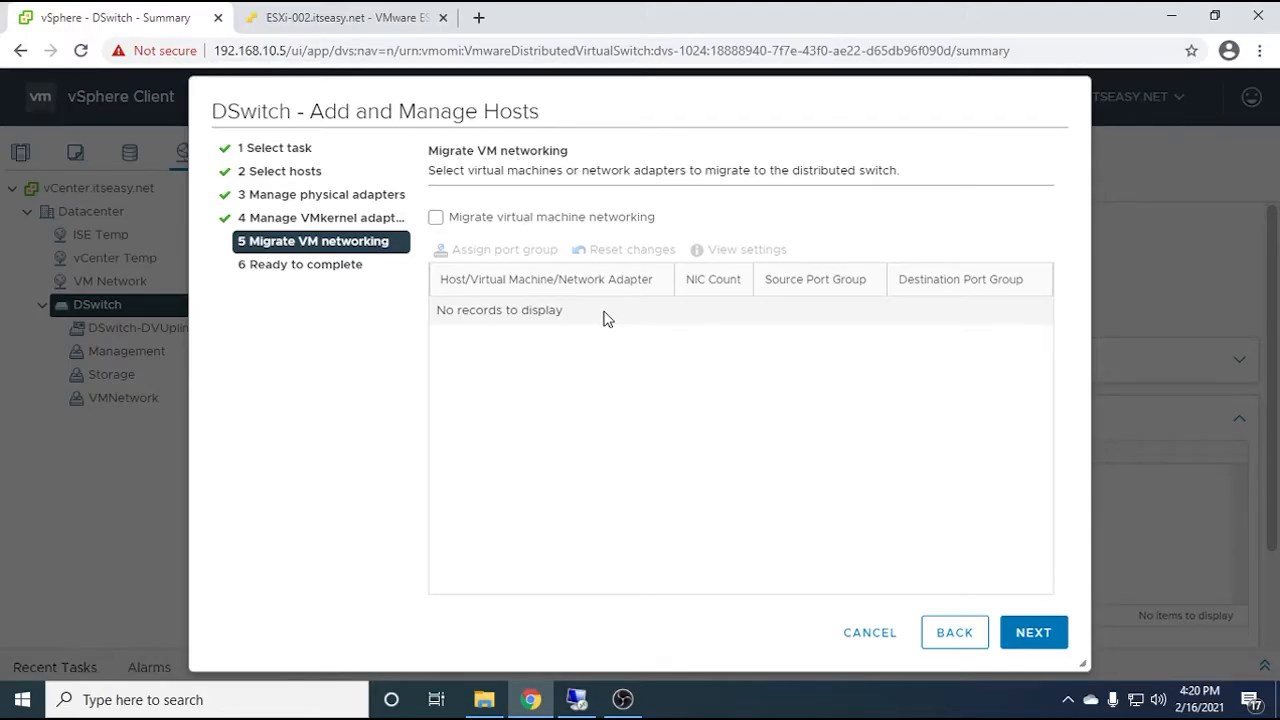
{"action": "left_click", "coordinate": [1036, 636]}
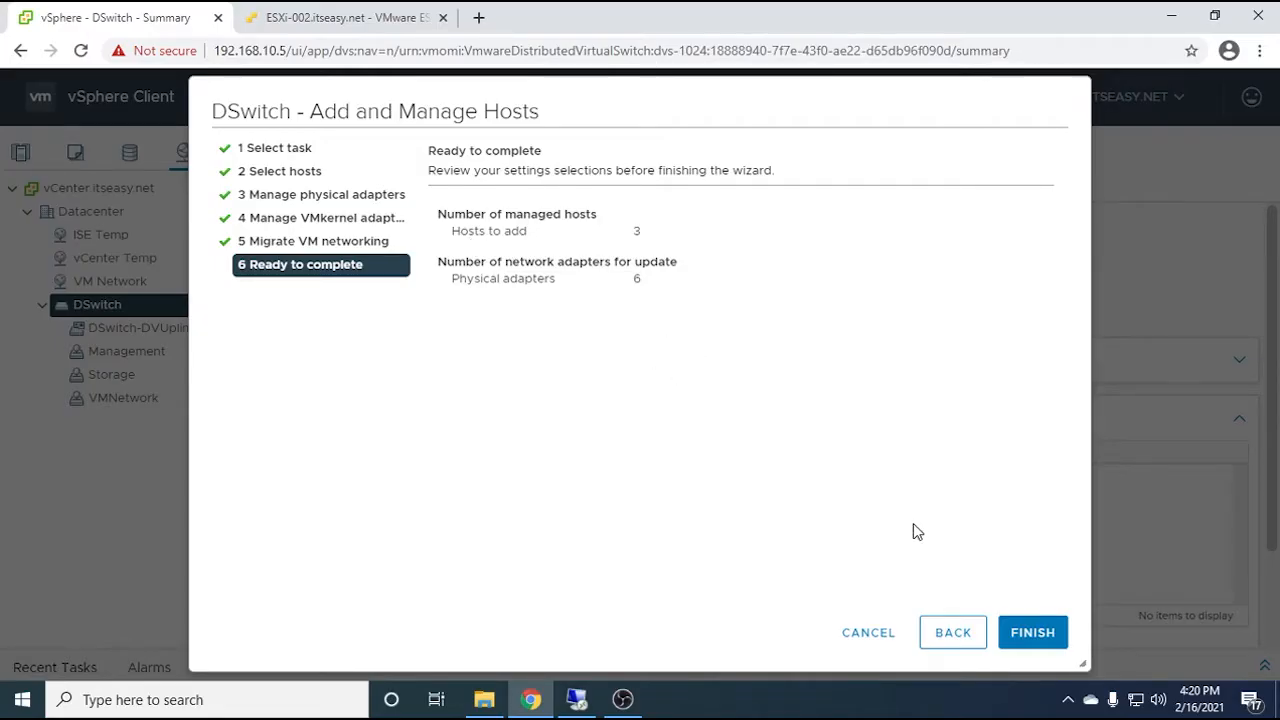
{"action": "left_click", "coordinate": [1022, 632]}
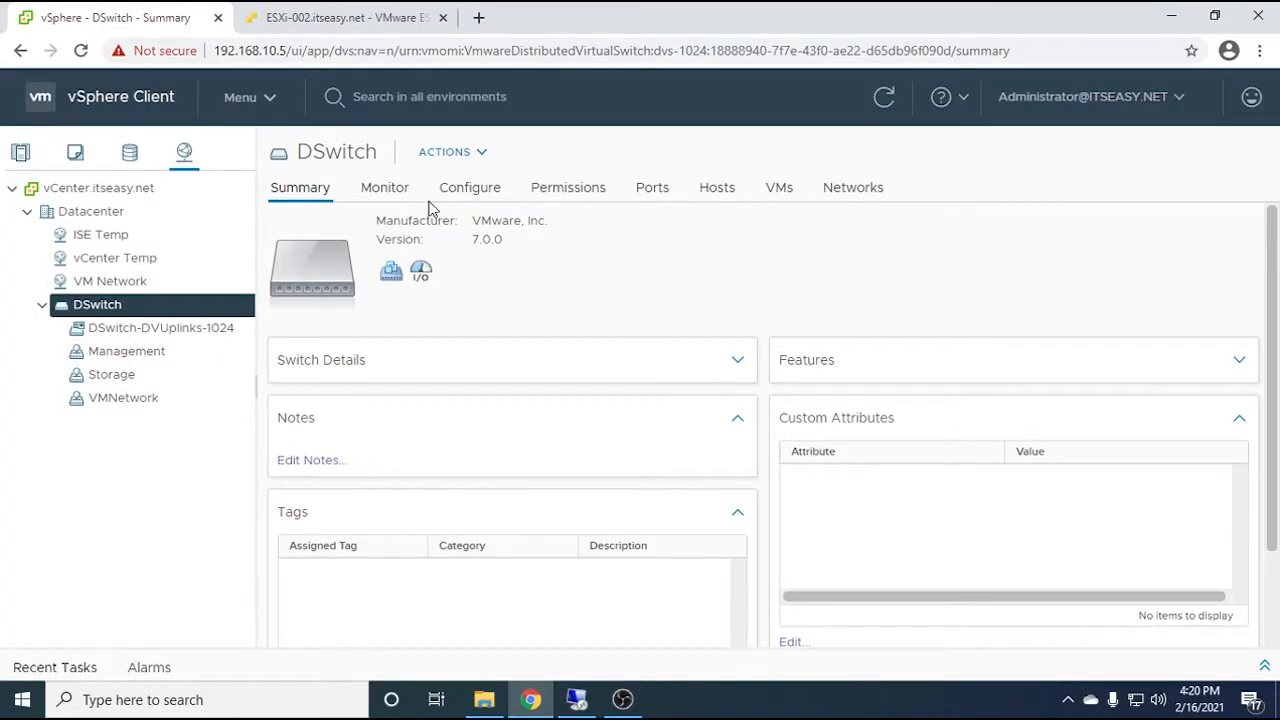
View DSwitch's topology with Uplink 3 and Uplink 4 expanded to check their assigned host adapters
{"action": "left_click", "coordinate": [503, 194]}
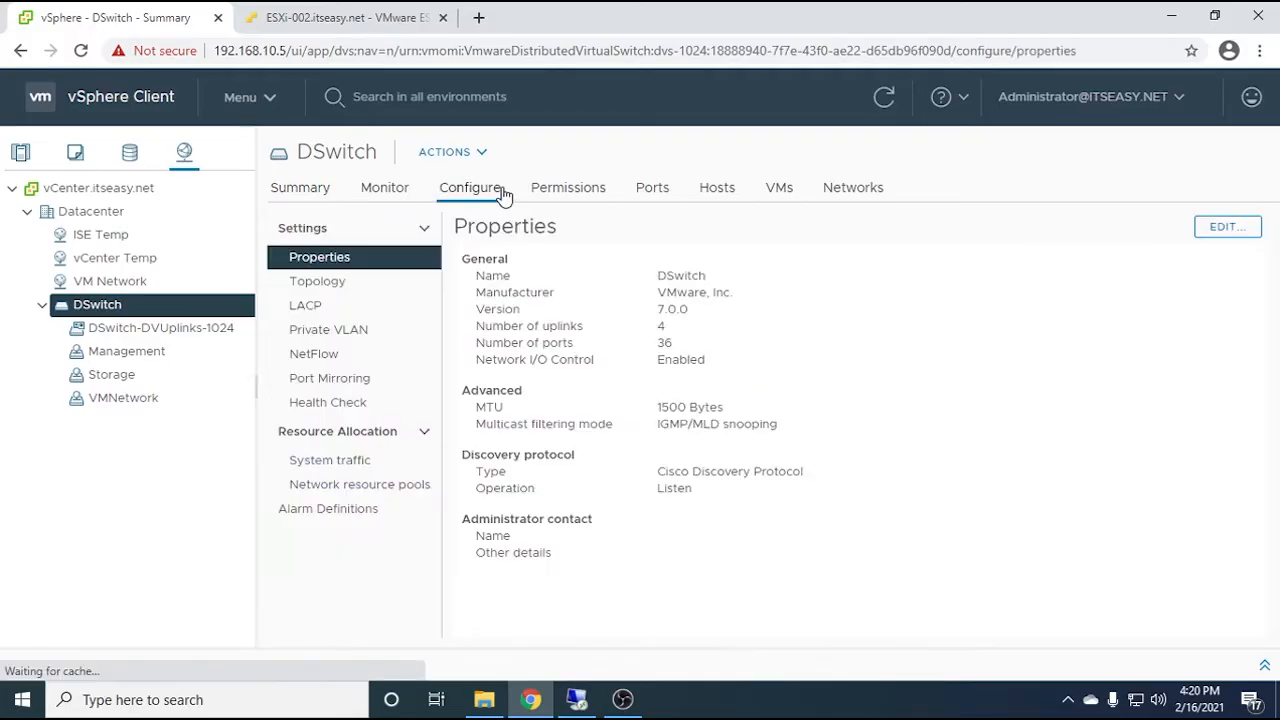
{"action": "left_click", "coordinate": [322, 284]}
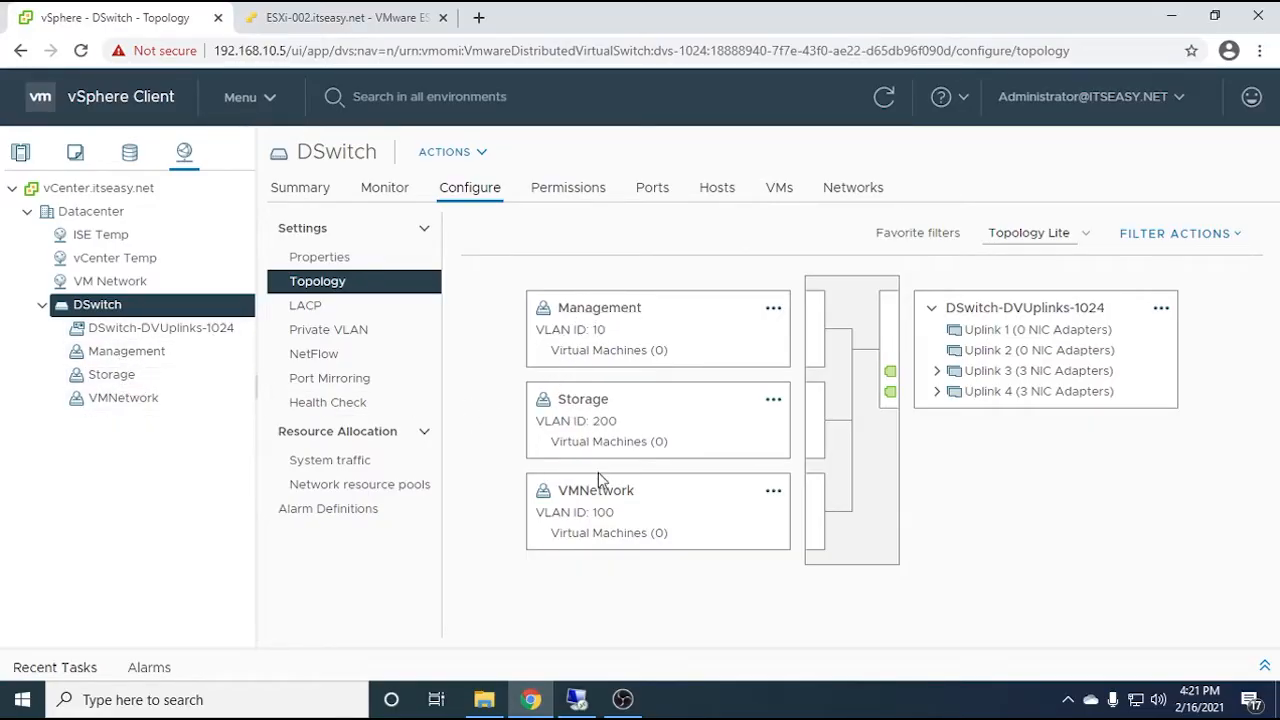
{"action": "left_click", "coordinate": [937, 371]}
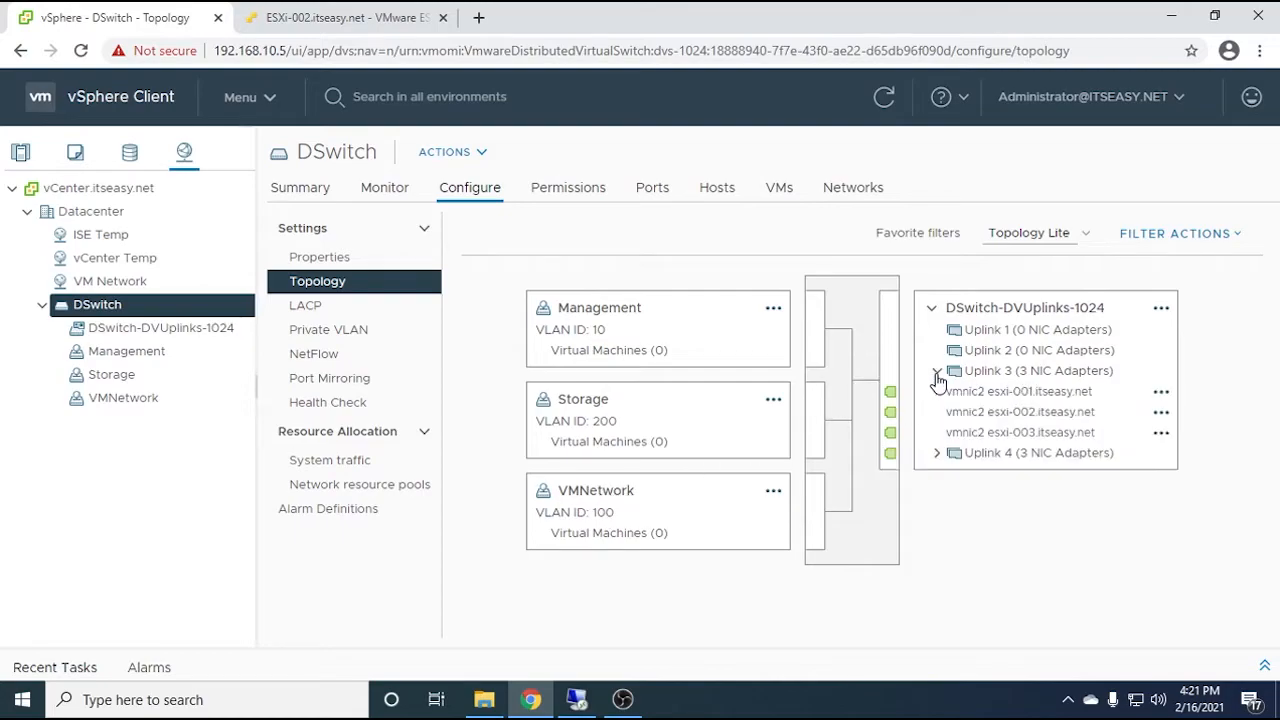
{"action": "left_click", "coordinate": [937, 453]}
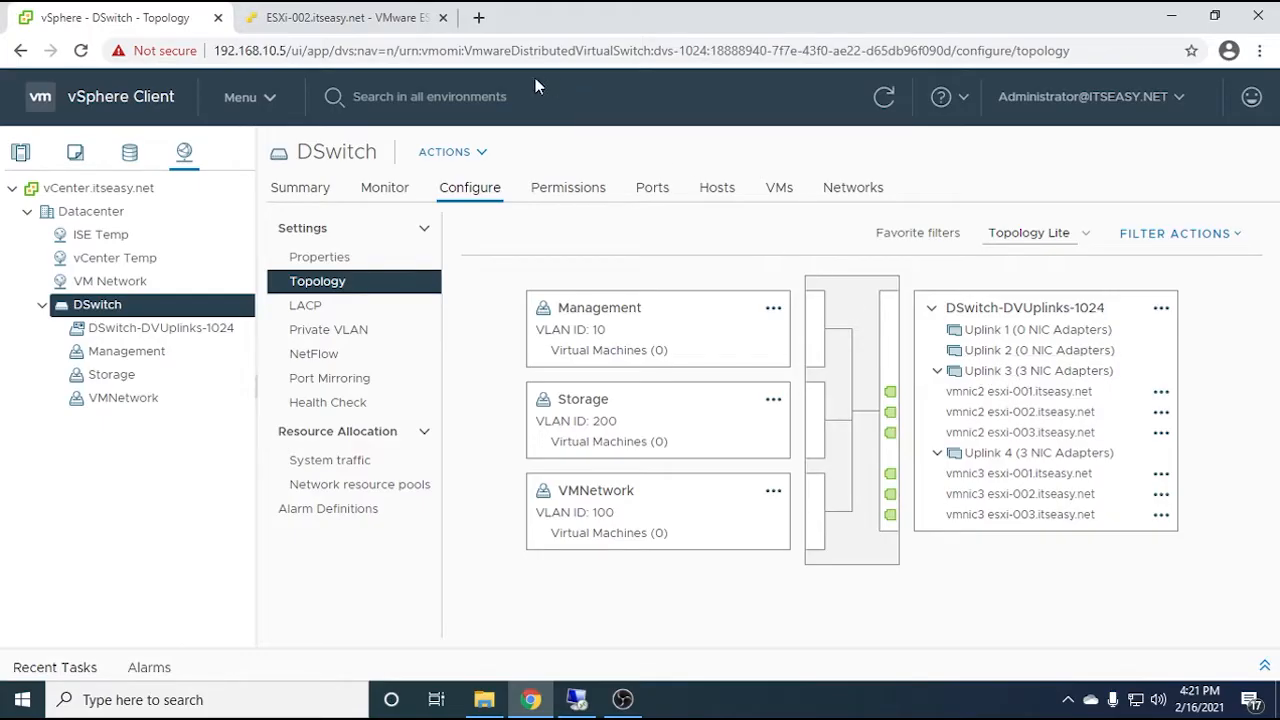
Switch to the ESXi-002 host client, reload vSwitch0 to check its uplinks, and view the host's list of virtual switches
{"action": "left_click", "coordinate": [345, 18]}
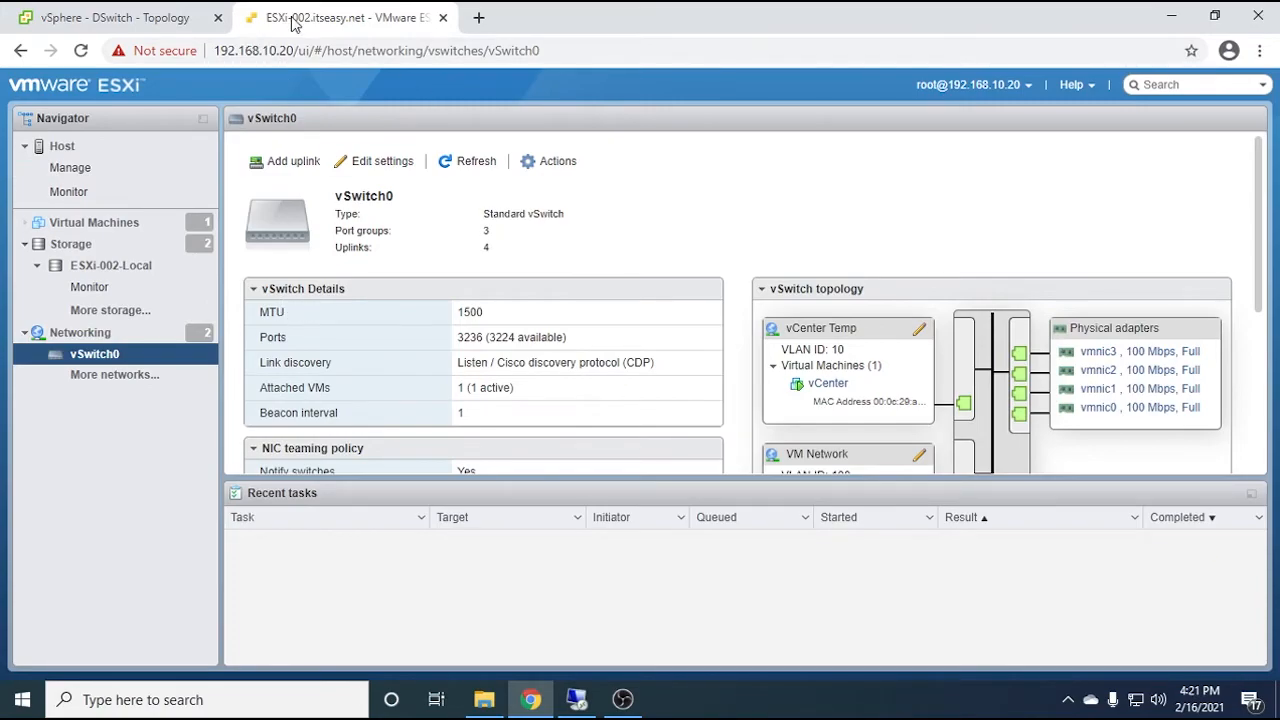
{"action": "left_click", "coordinate": [81, 51]}
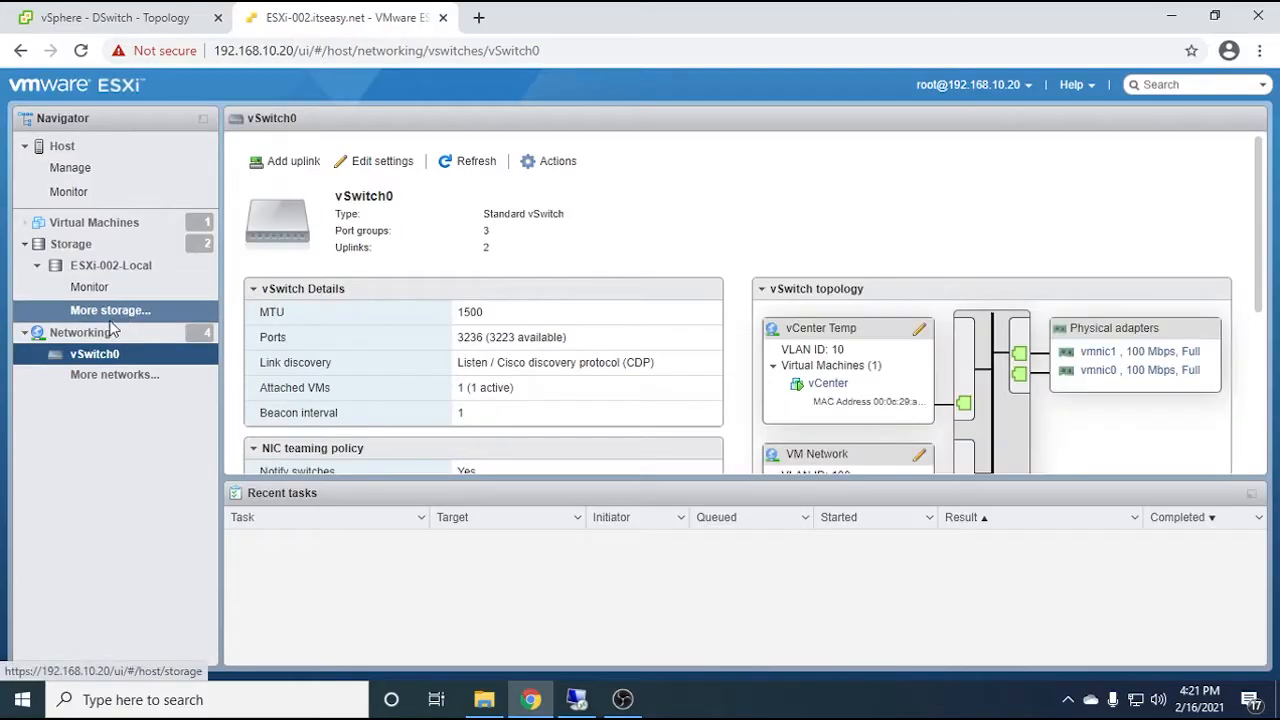
{"action": "left_click", "coordinate": [113, 330]}
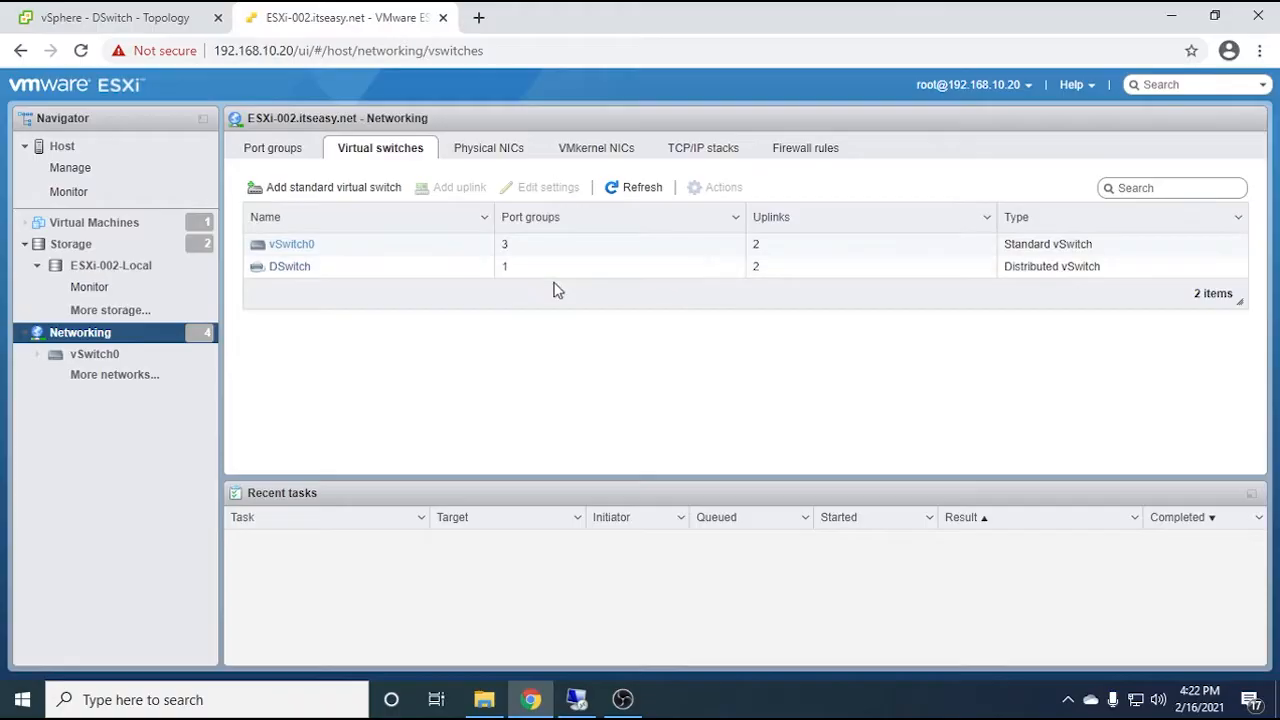
View DSwitch's details in the ESXi-002 host client and compare them with DSwitch's topology in the vSphere Client
{"action": "left_click", "coordinate": [288, 270]}
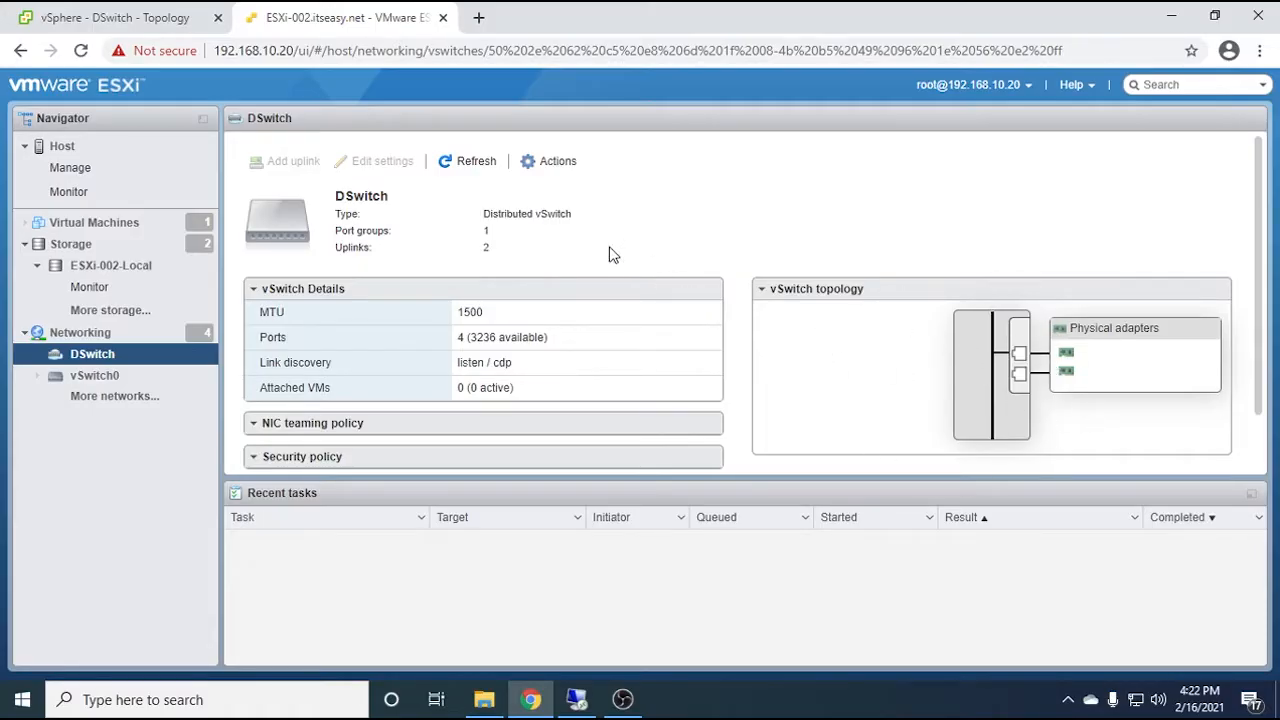
{"action": "left_click", "coordinate": [149, 20]}
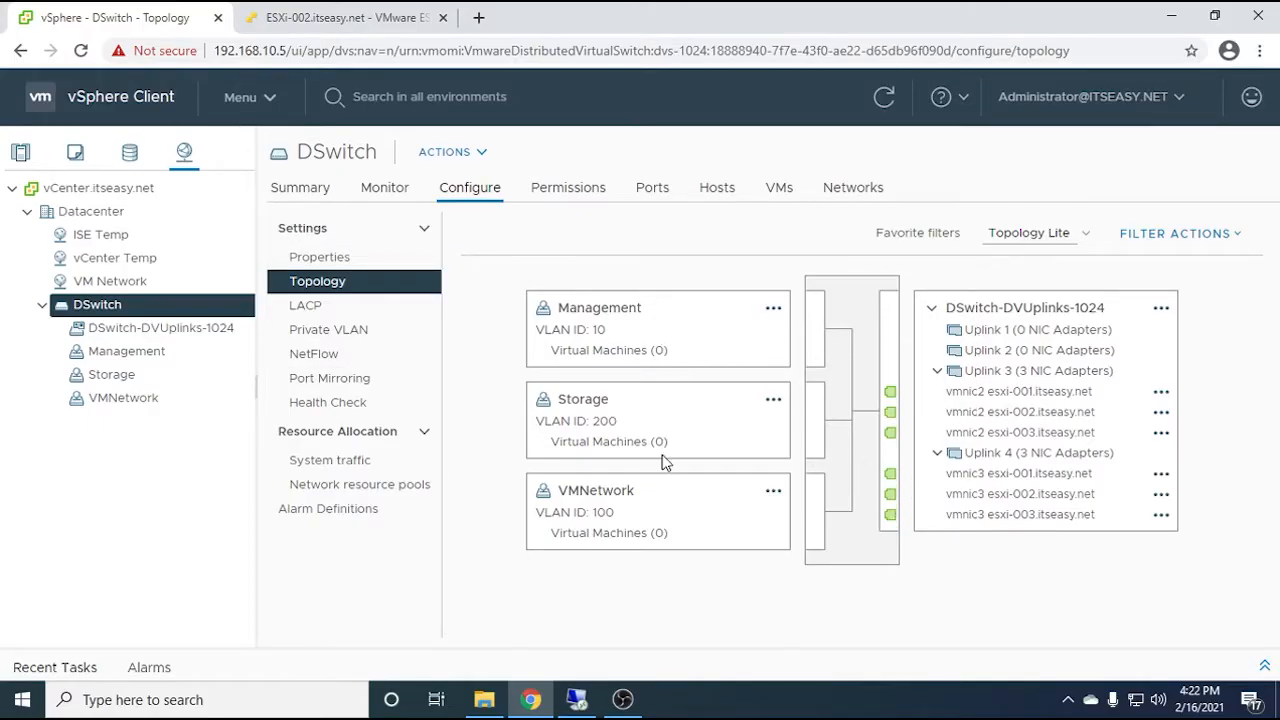
{"action": "left_click", "coordinate": [335, 18]}
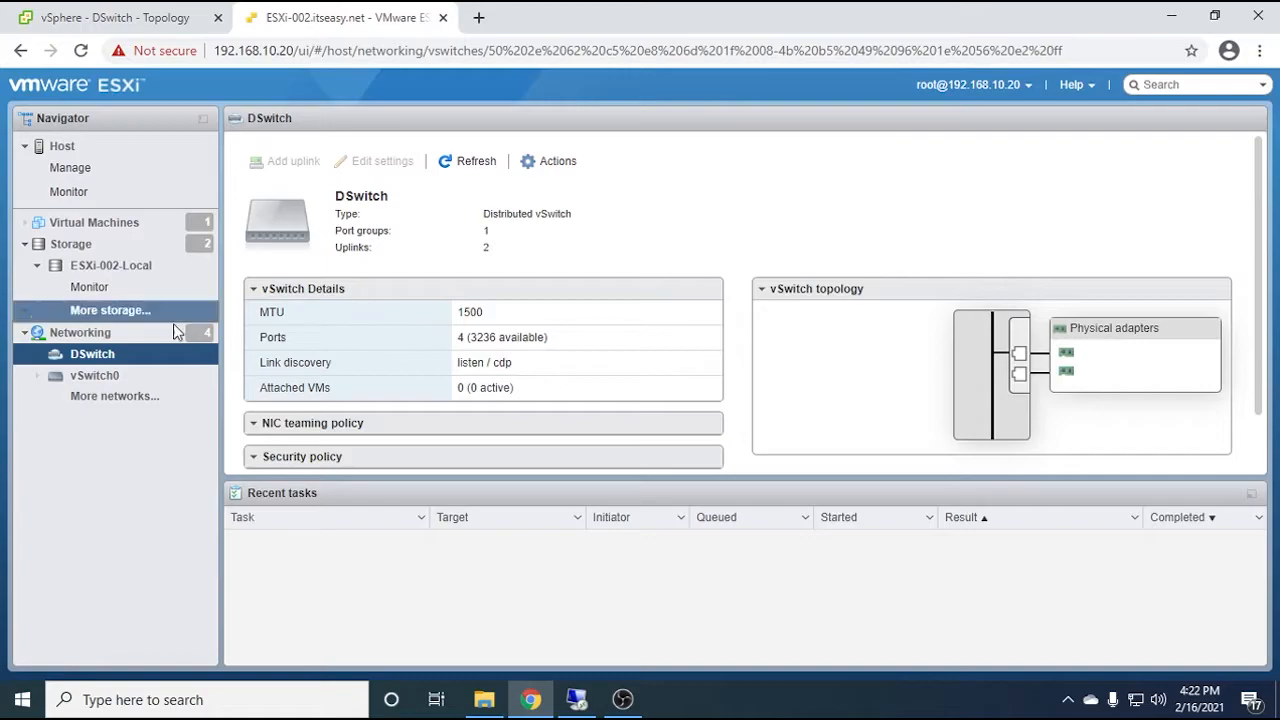
Check ESXi-002's physical NICs and VMkernel NICs, comparing vmk0's management address with the host client's web address
{"action": "left_click", "coordinate": [80, 332]}
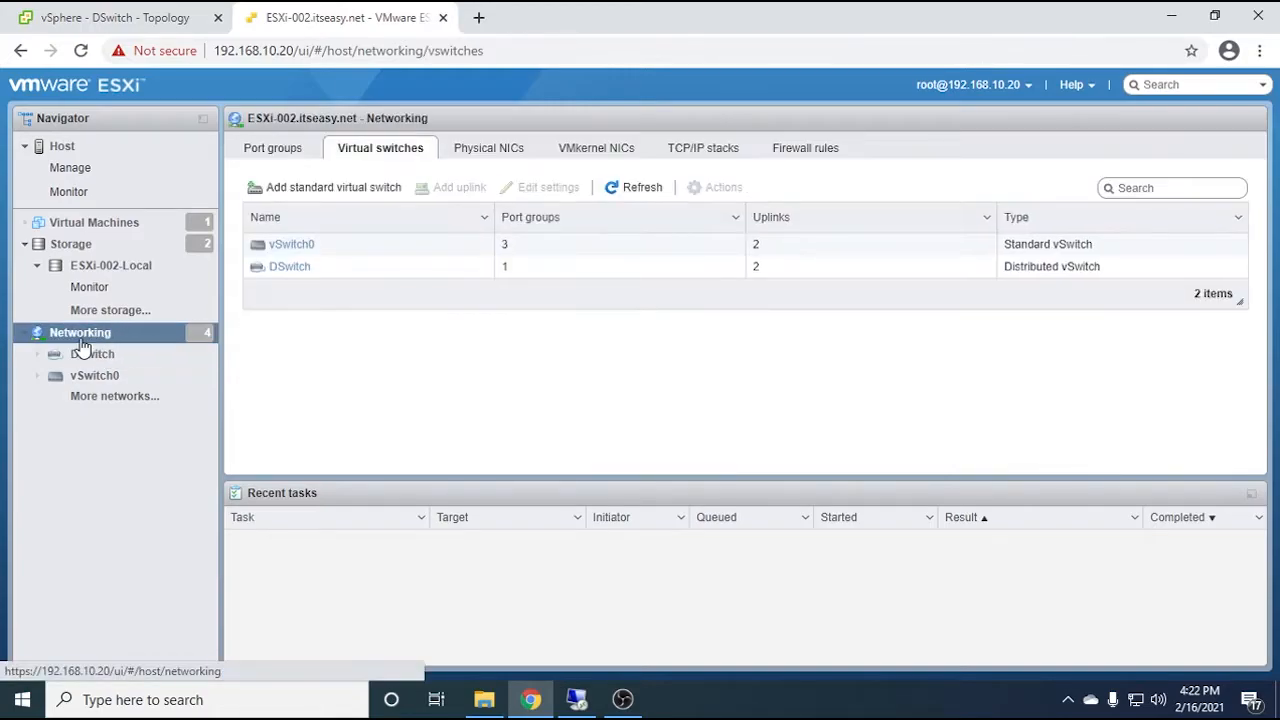
{"action": "left_click", "coordinate": [518, 155]}
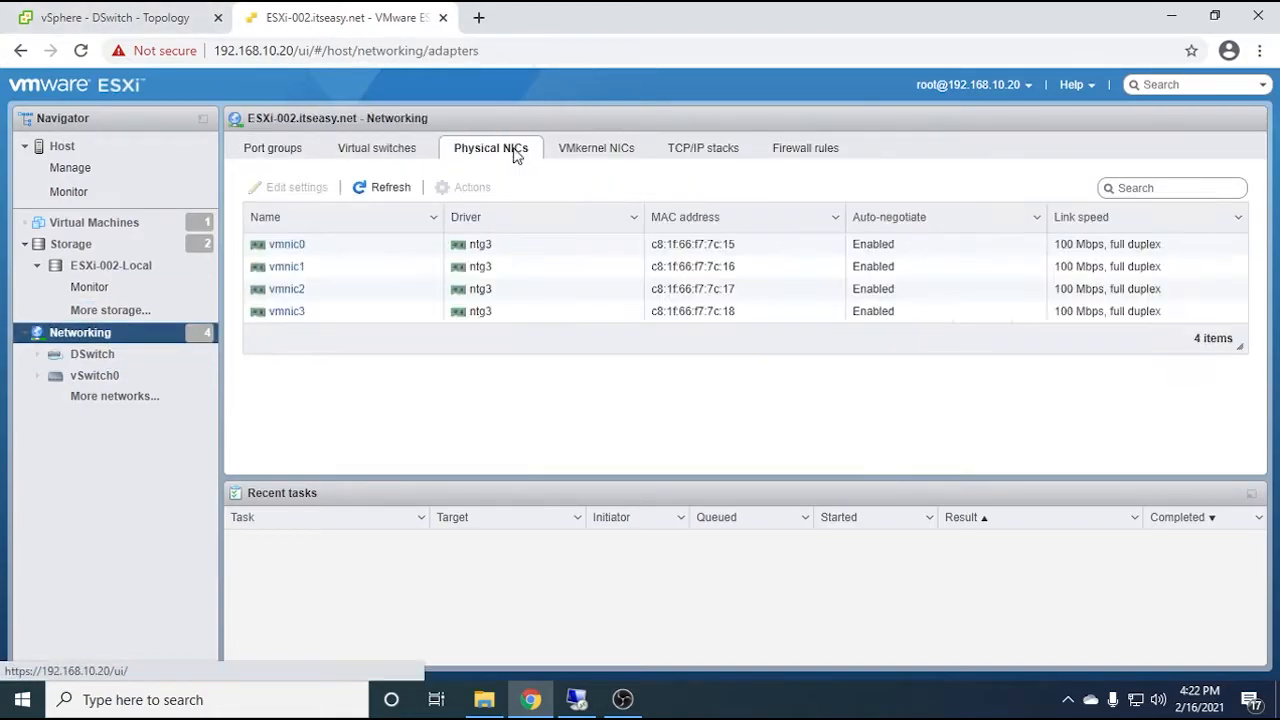
{"action": "left_click", "coordinate": [595, 154]}
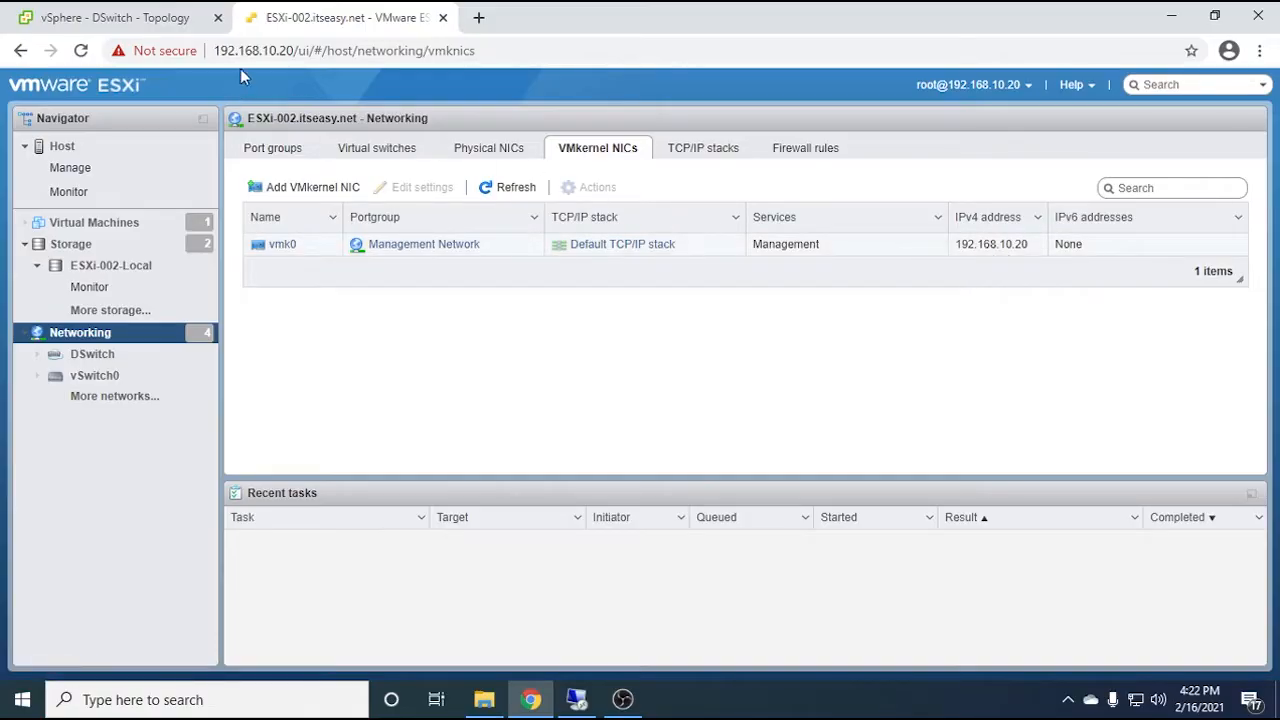
{"action": "left_click_drag", "start_coordinate": [293, 52], "coordinate": [212, 52]}
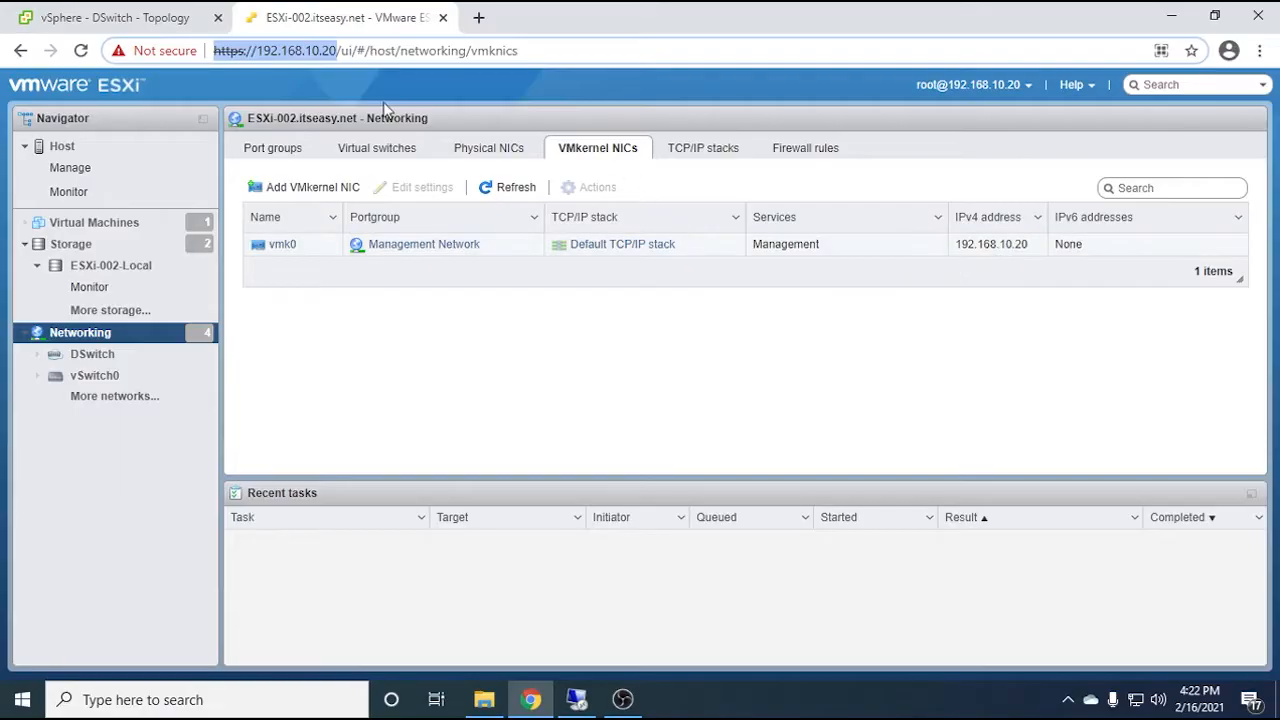
{"action": "left_click", "coordinate": [655, 346]}
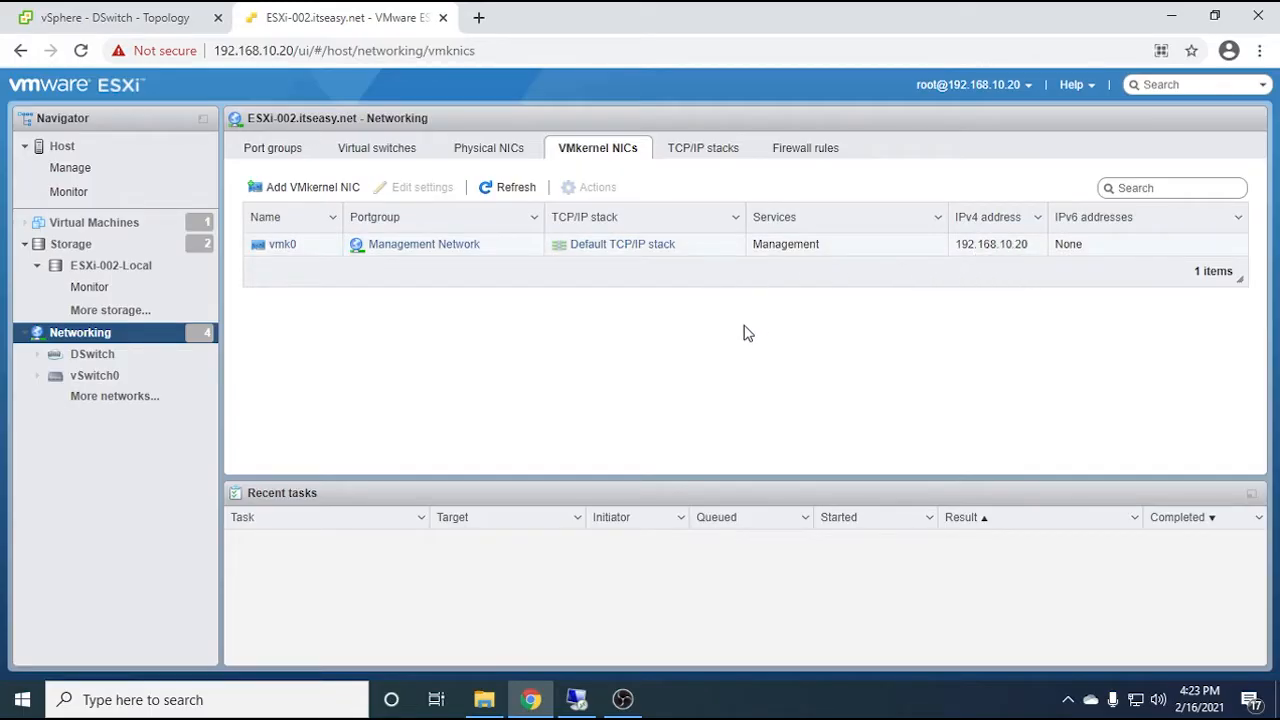
Switch to the vSphere Client and start the Manage host networking task for DSwitch
{"action": "left_click", "coordinate": [157, 20]}
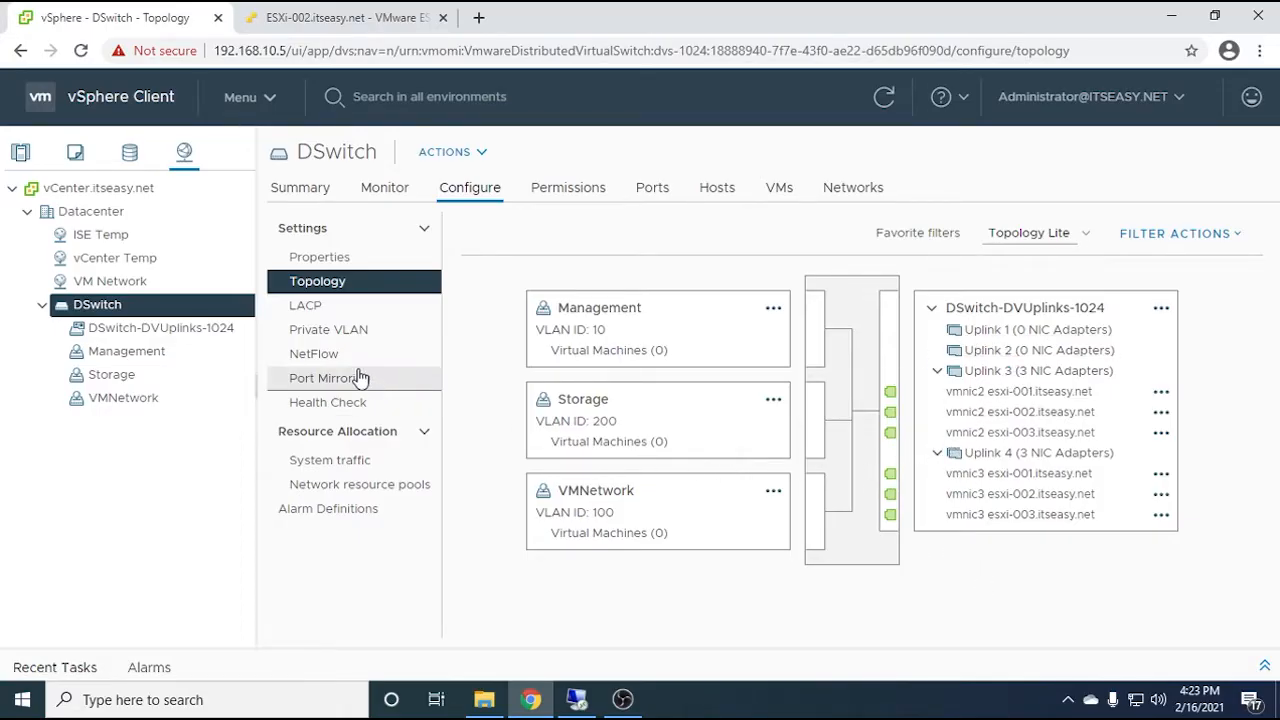
{"action": "right_click", "coordinate": [117, 313]}
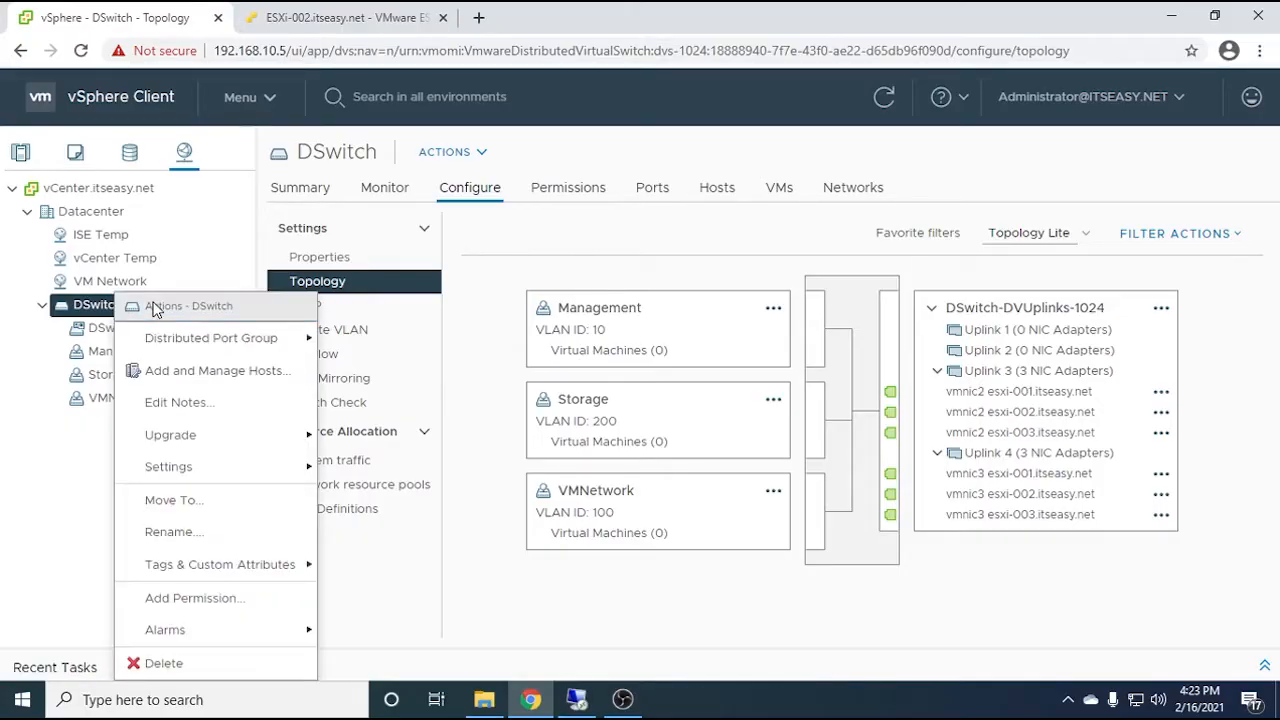
{"action": "mouse_move", "coordinate": [131, 350]}
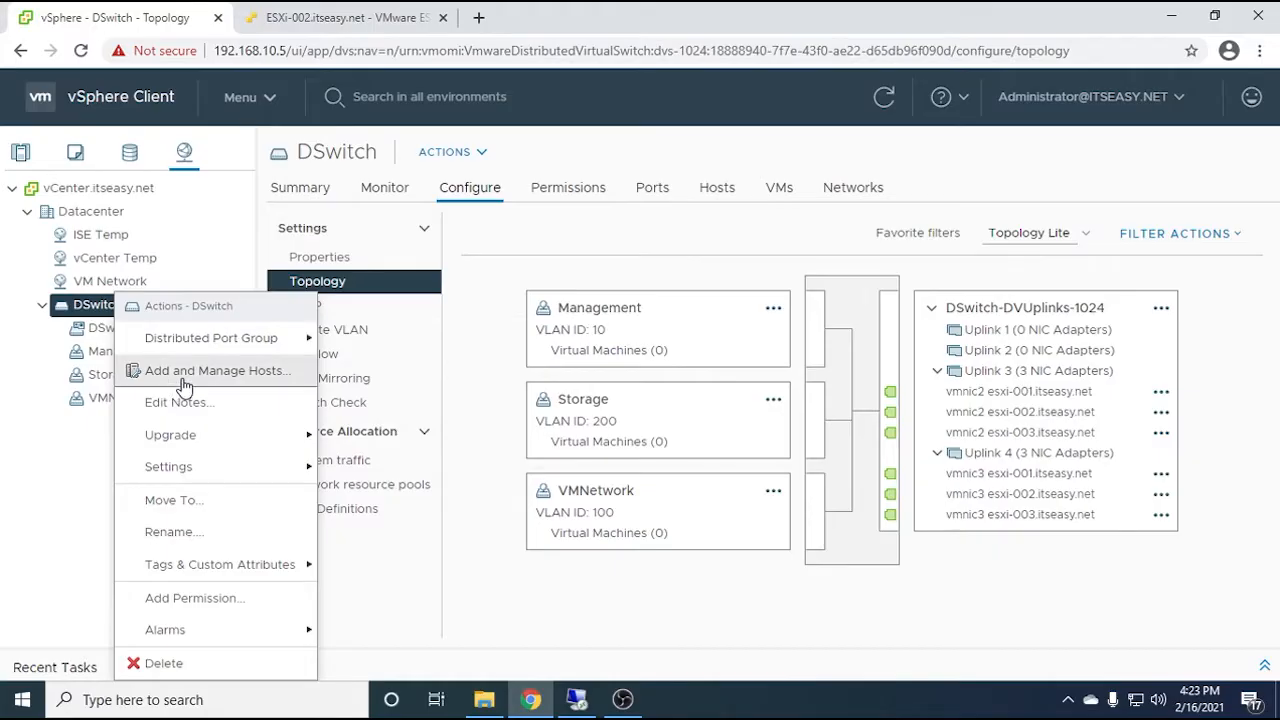
{"action": "left_click", "coordinate": [222, 382]}
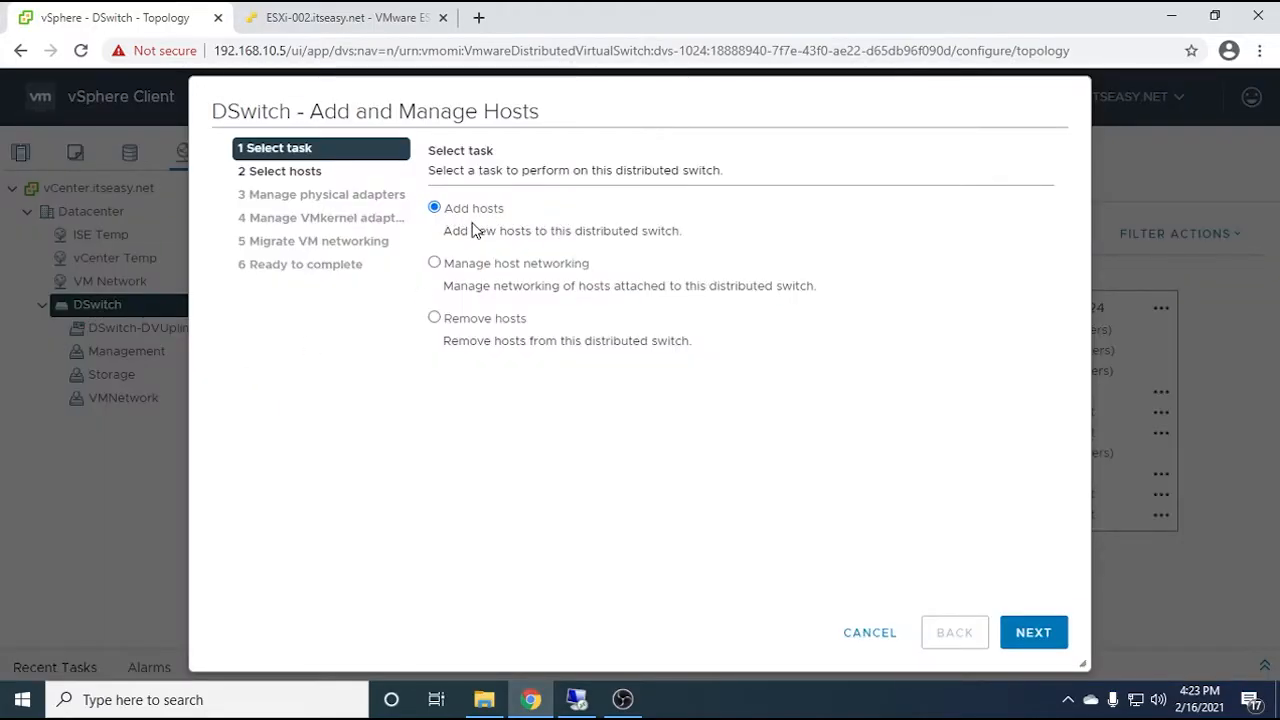
{"action": "left_click", "coordinate": [436, 265]}
{"action": "left_click", "coordinate": [1030, 633]}
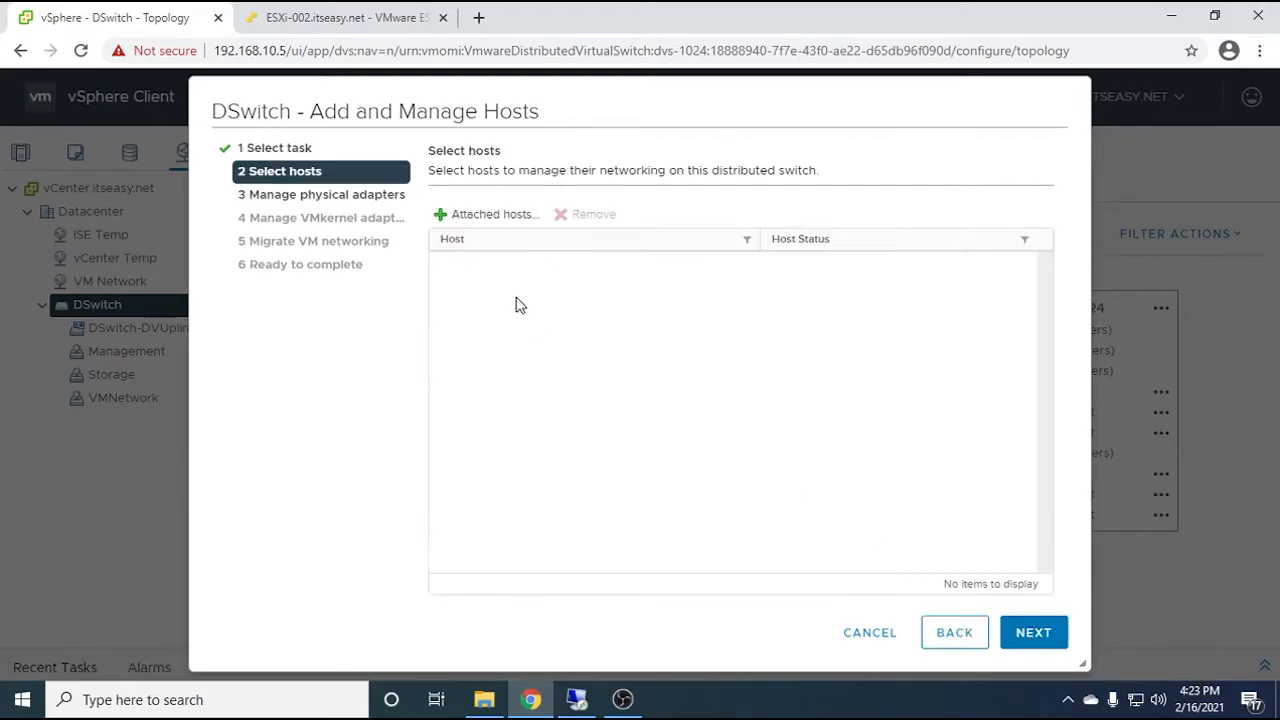
Select all three attached ESXi hosts, review their physical adapters, and keep the existing uplink assignments
{"action": "left_click", "coordinate": [466, 222]}
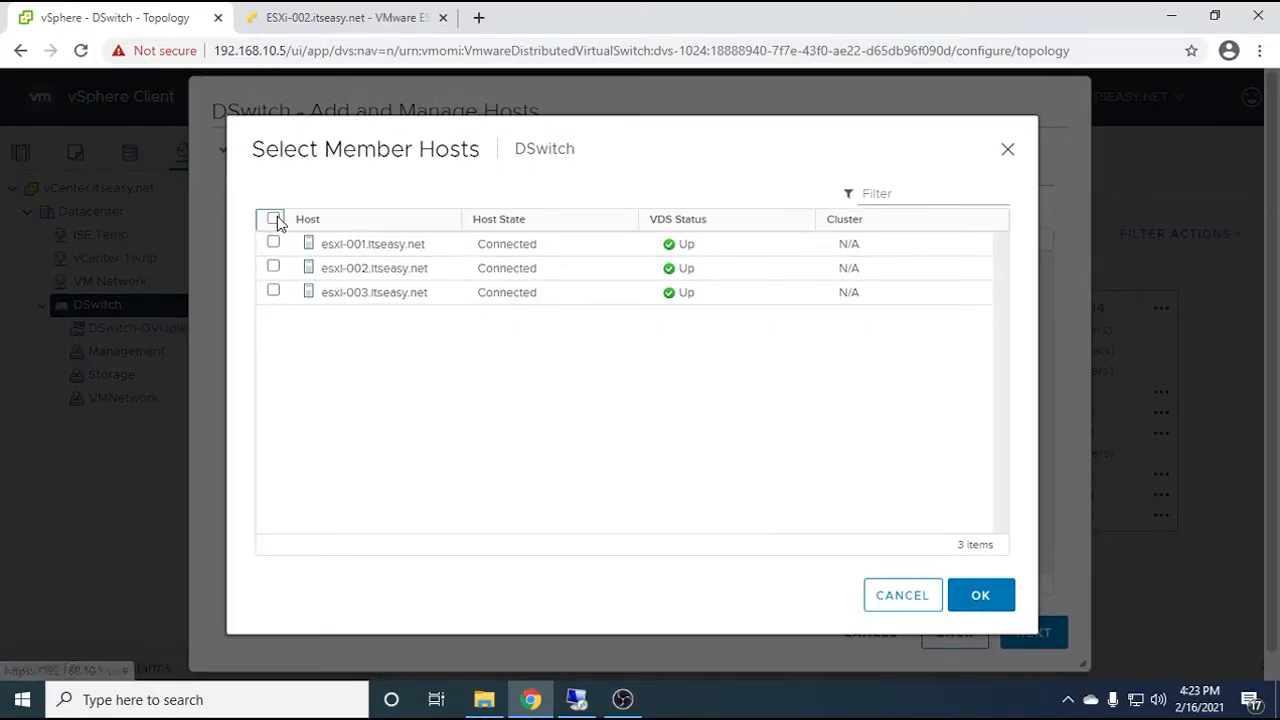
{"action": "left_click", "coordinate": [273, 218]}
{"action": "left_click", "coordinate": [976, 595]}
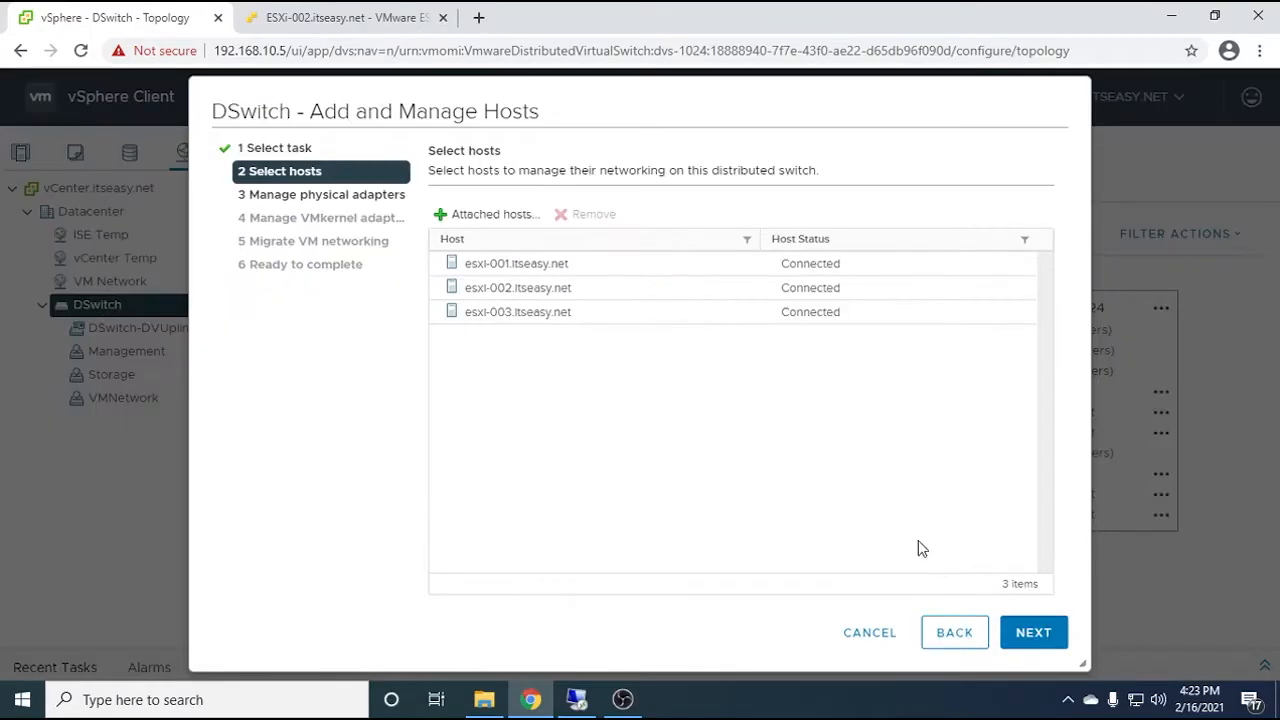
{"action": "left_click", "coordinate": [1032, 632]}
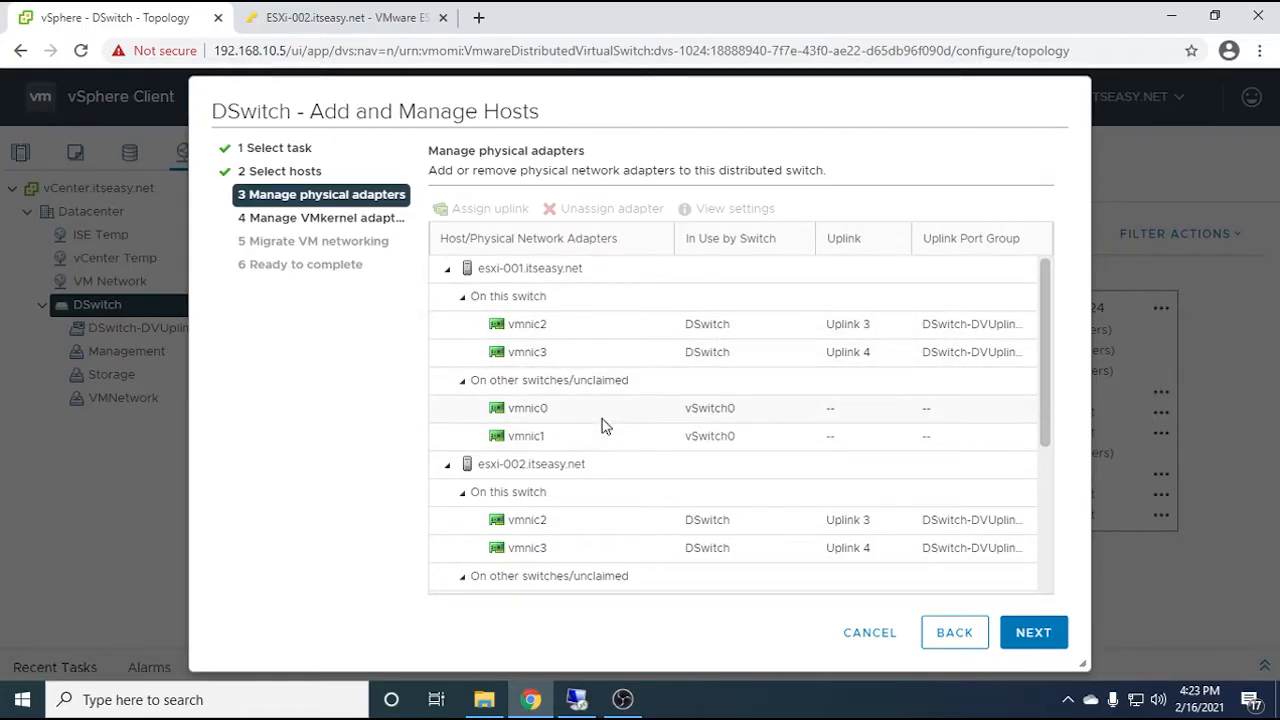
{"action": "scroll", "coordinate": [603, 424], "scroll_direction": "down", "scroll_amount": 2}
{"action": "scroll", "coordinate": [603, 424], "scroll_direction": "up", "scroll_amount": 2}
{"action": "left_click", "coordinate": [1030, 633]}
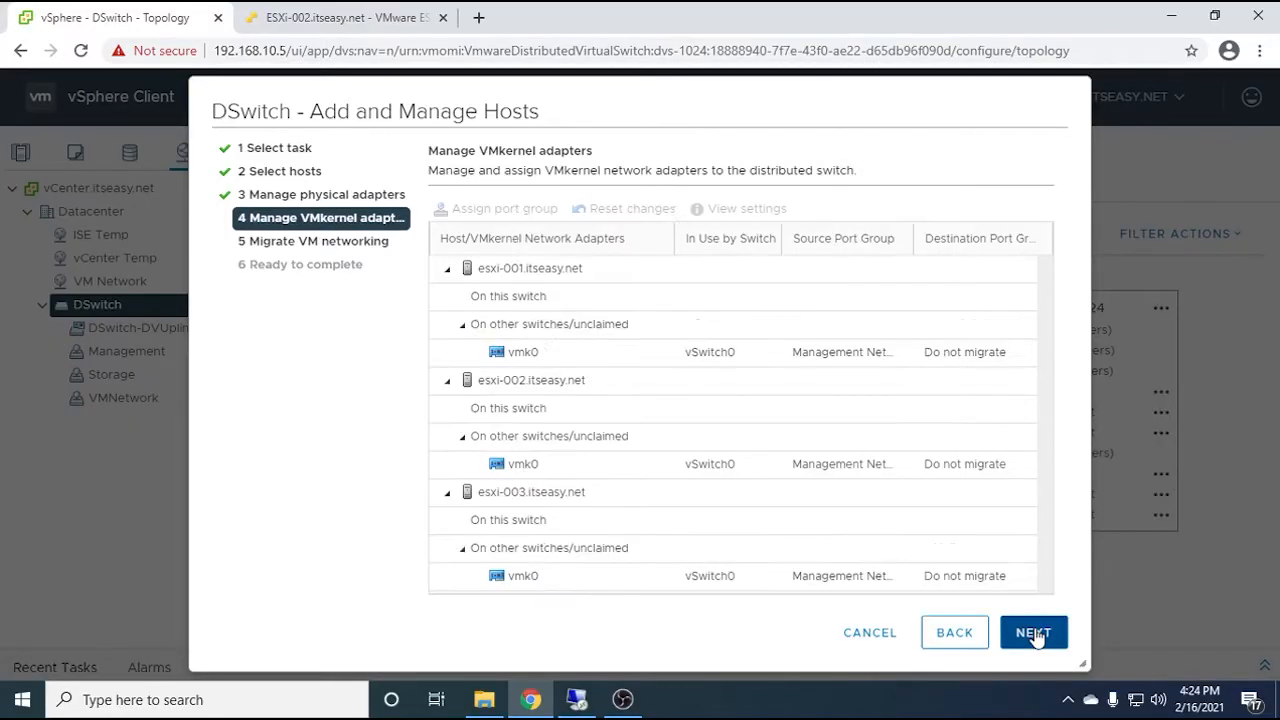
Assign esxi-001's vmk0 to the Management port group and apply this port group assignment to the rest of the hosts
{"action": "left_click", "coordinate": [567, 359]}
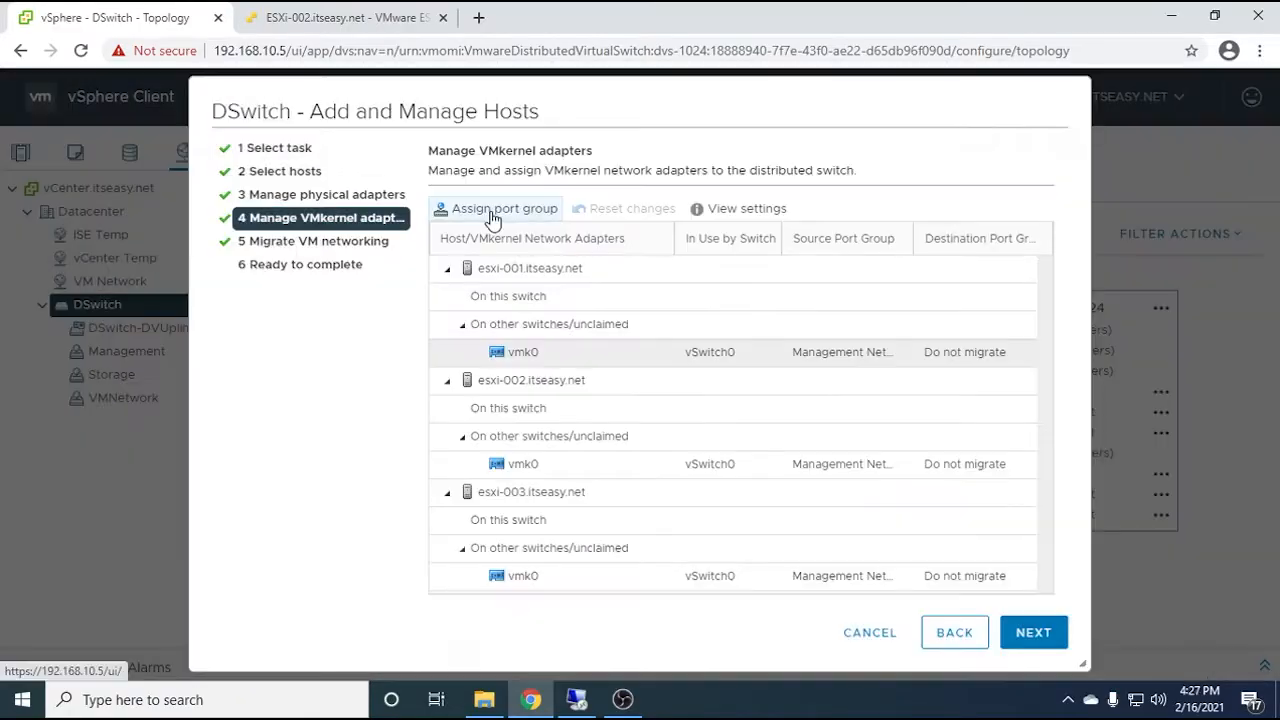
{"action": "left_click", "coordinate": [483, 214]}
{"action": "left_click", "coordinate": [440, 287]}
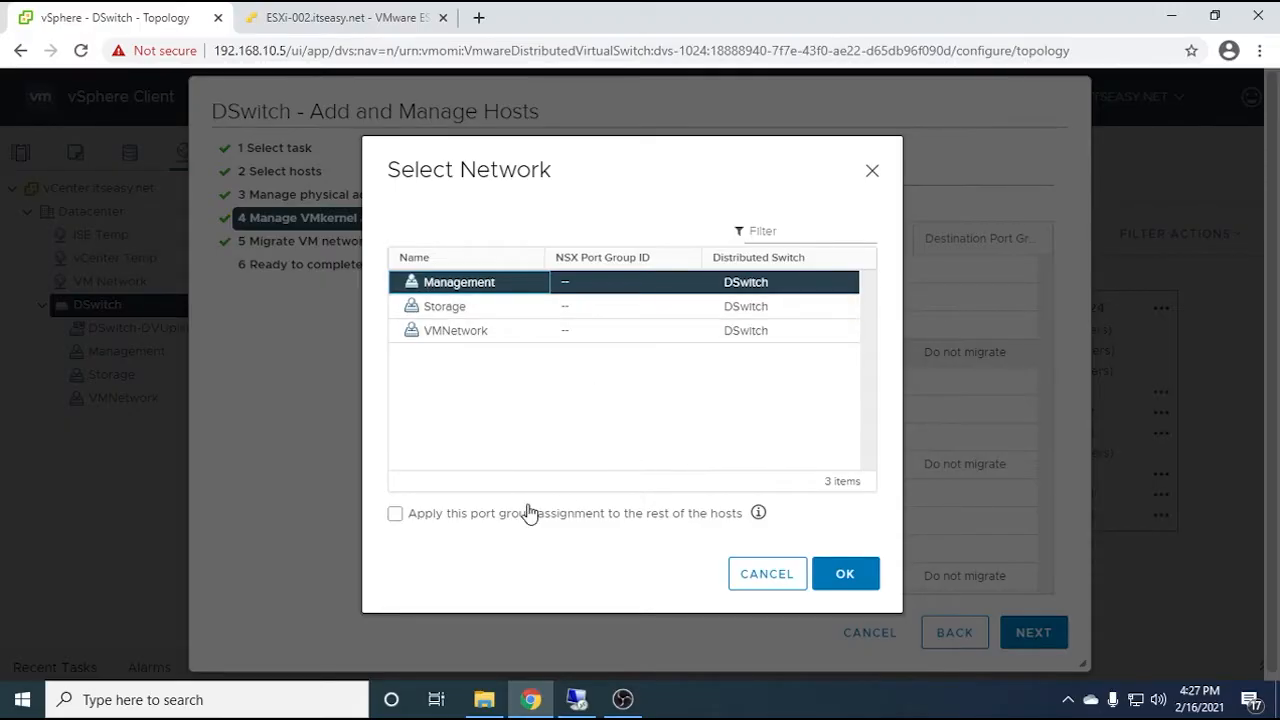
{"action": "left_click", "coordinate": [396, 515]}
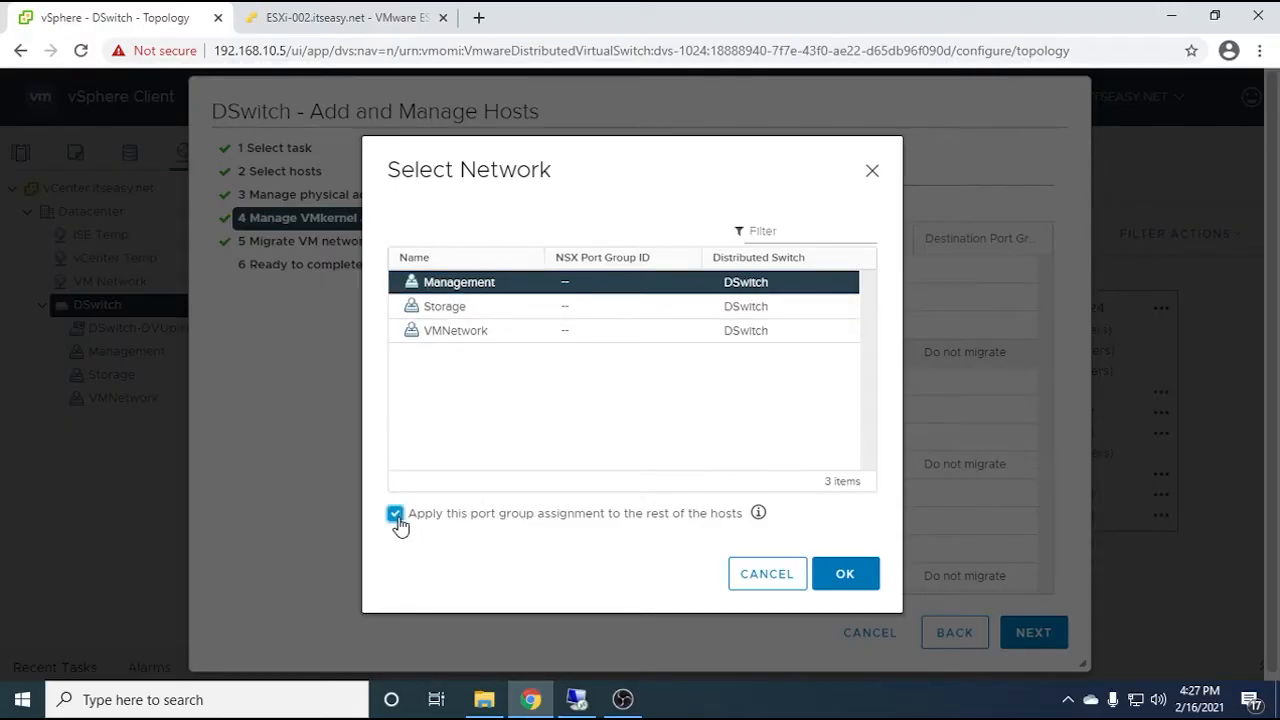
{"action": "left_click", "coordinate": [845, 575]}
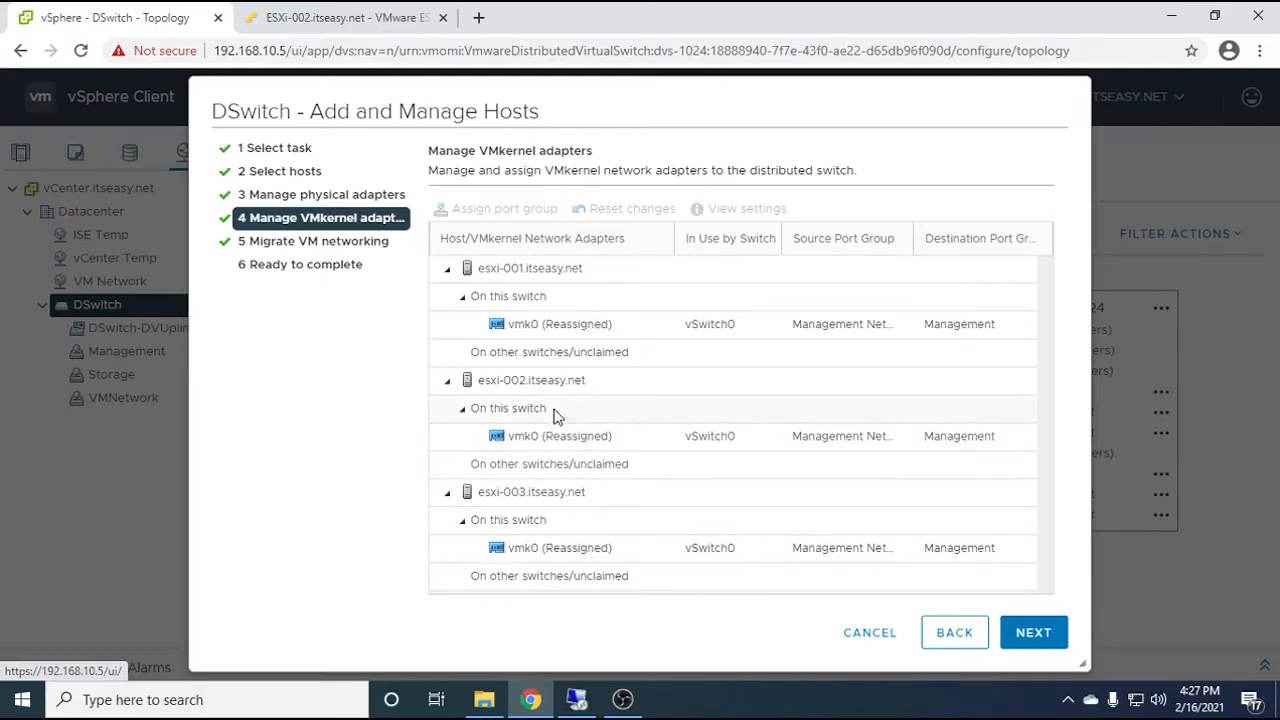
Review the reassigned VMkernel adapters and finish the host networking changes without migrating virtual machine networking
{"action": "left_click", "coordinate": [1029, 636]}
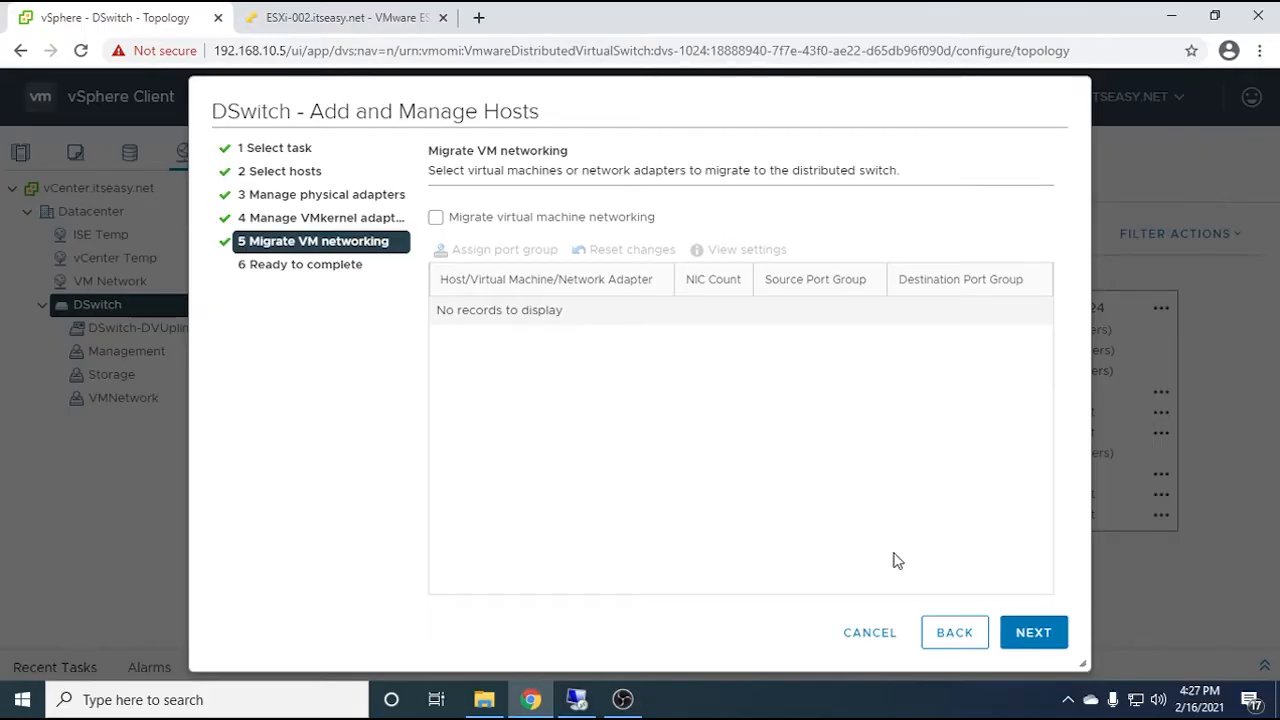
{"action": "left_click", "coordinate": [1030, 634]}
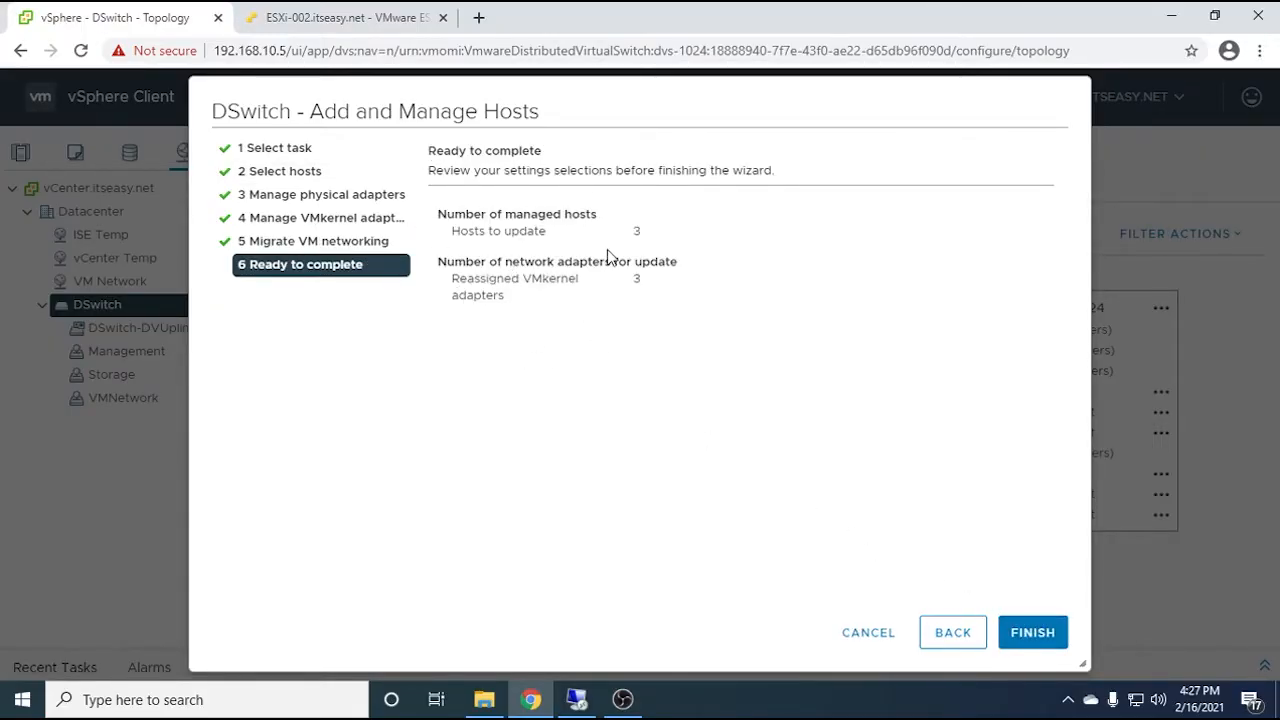
{"action": "left_click", "coordinate": [1030, 636]}
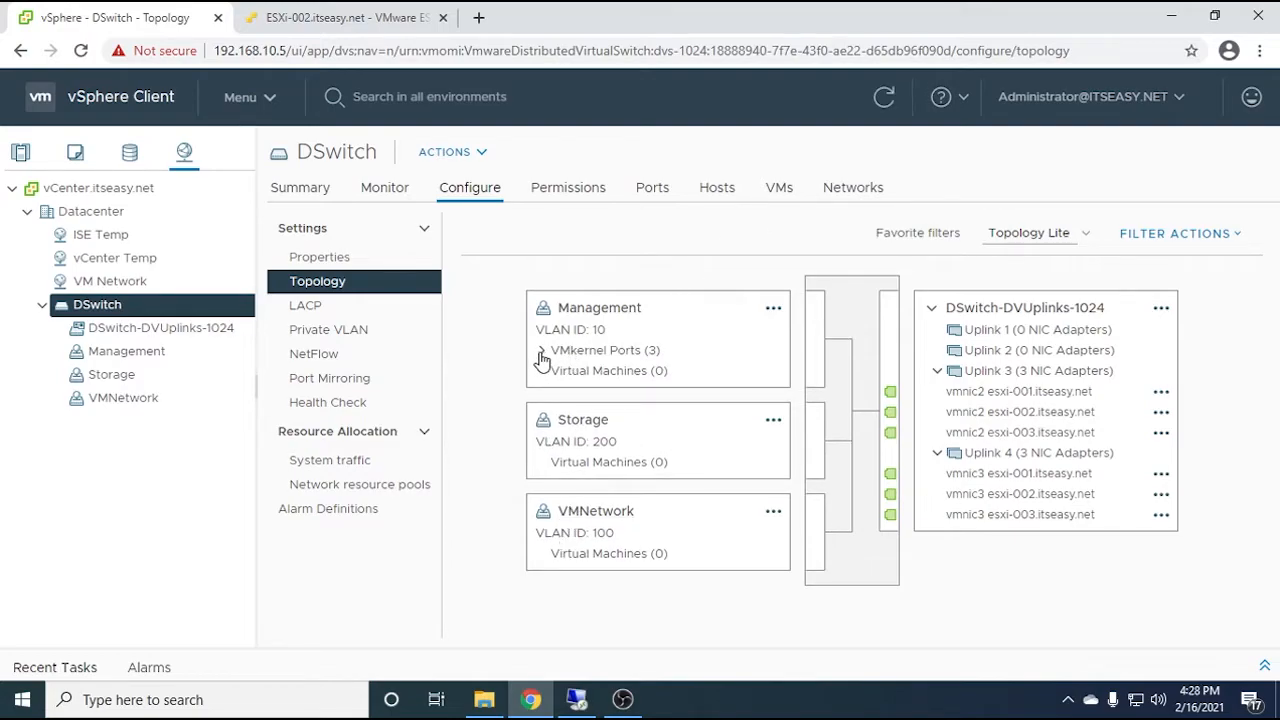
Expand the Management port group's VMkernel ports in DSwitch's topology and refresh the view to check their link status
{"action": "left_click", "coordinate": [541, 351]}
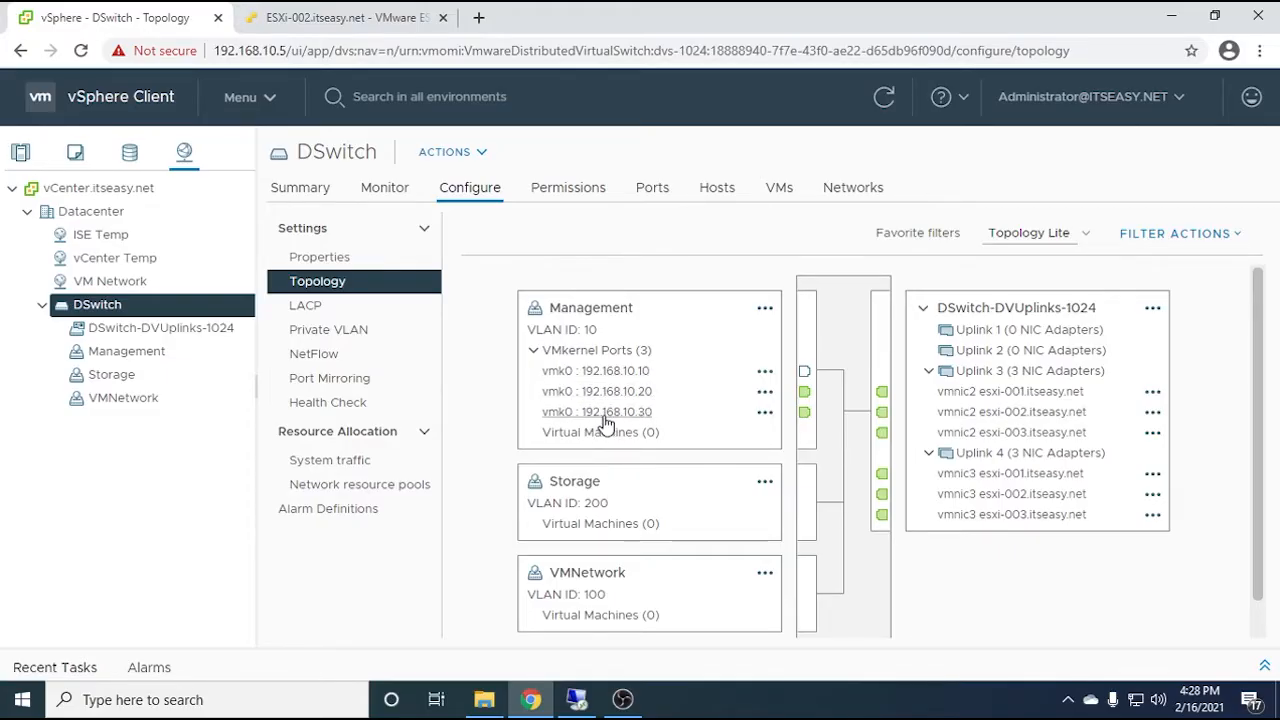
{"action": "left_click", "coordinate": [340, 20]}
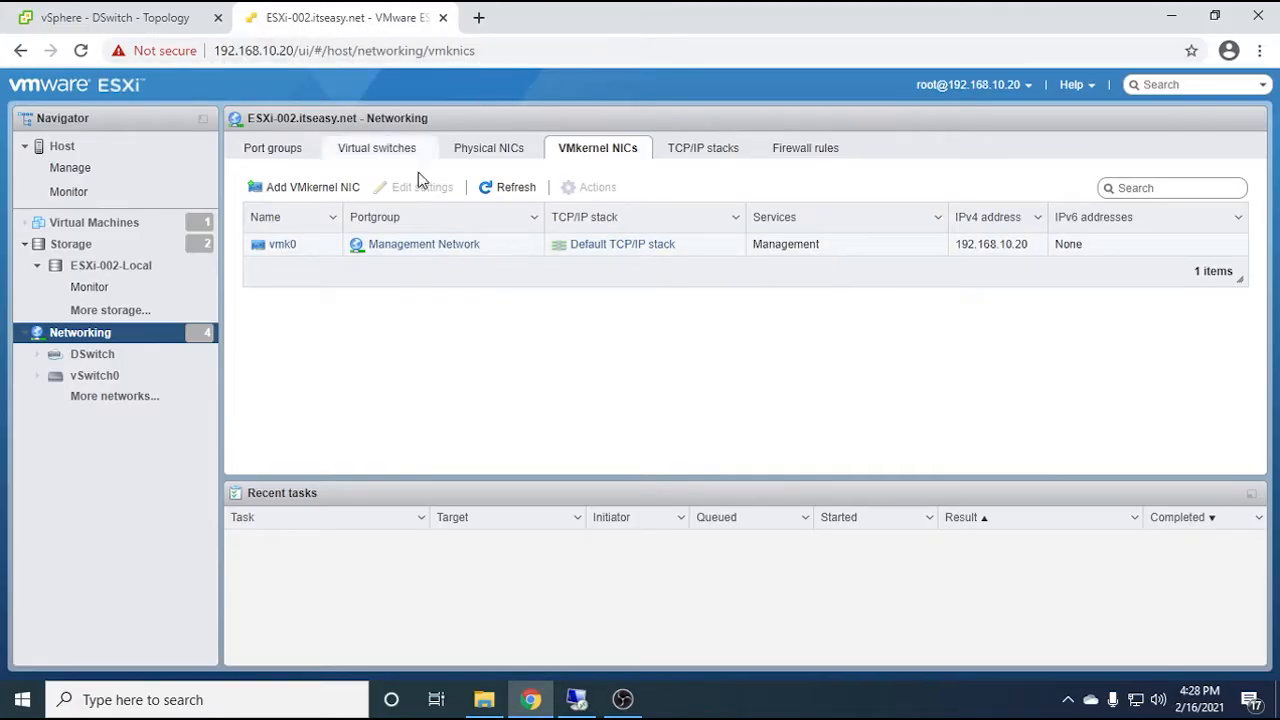
{"action": "left_click", "coordinate": [128, 16]}
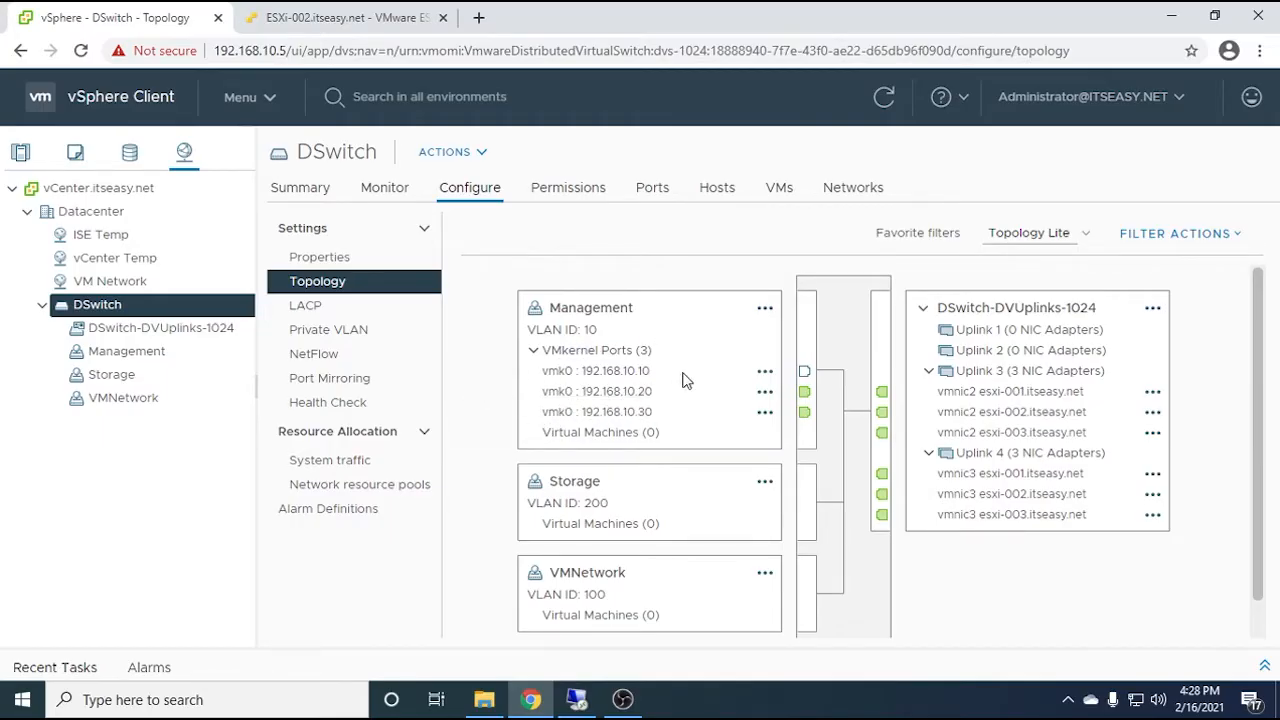
{"action": "left_click", "coordinate": [885, 96]}
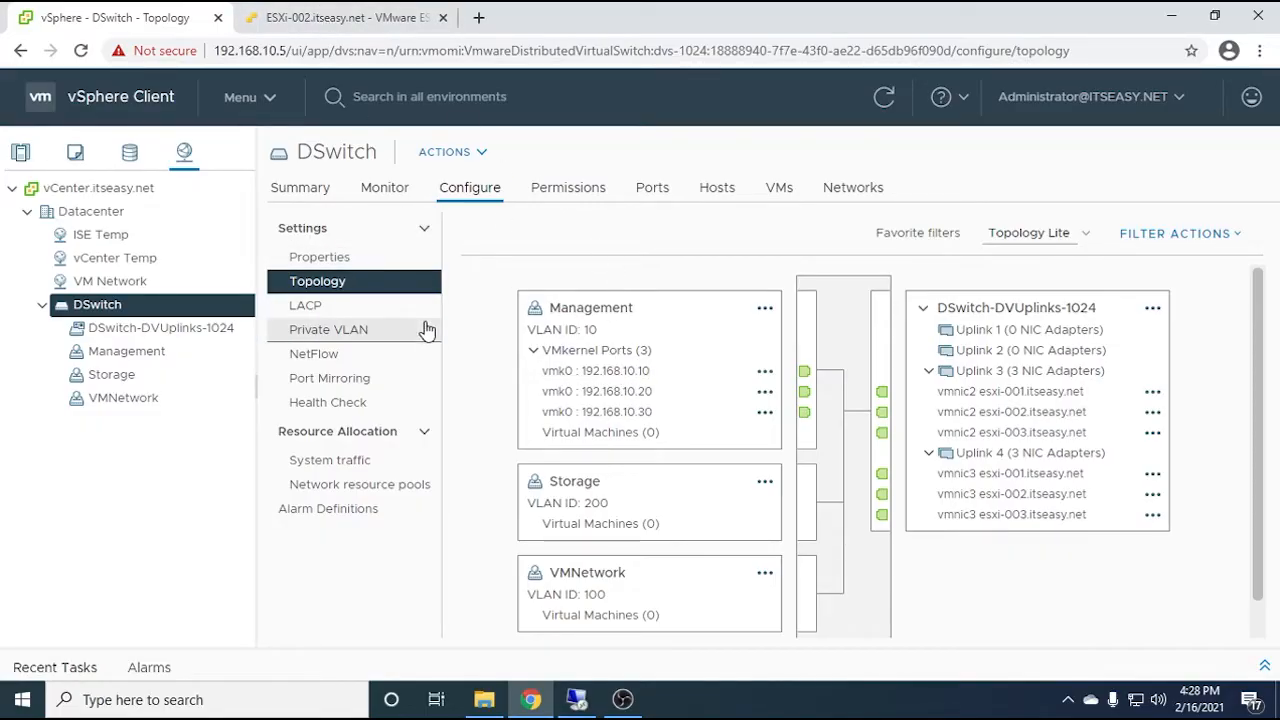
Reload ESXi-002's networking in the host client, view the vCenter host inventory, and check vmk0's port group on ESXi-002
{"action": "left_click", "coordinate": [387, 25]}
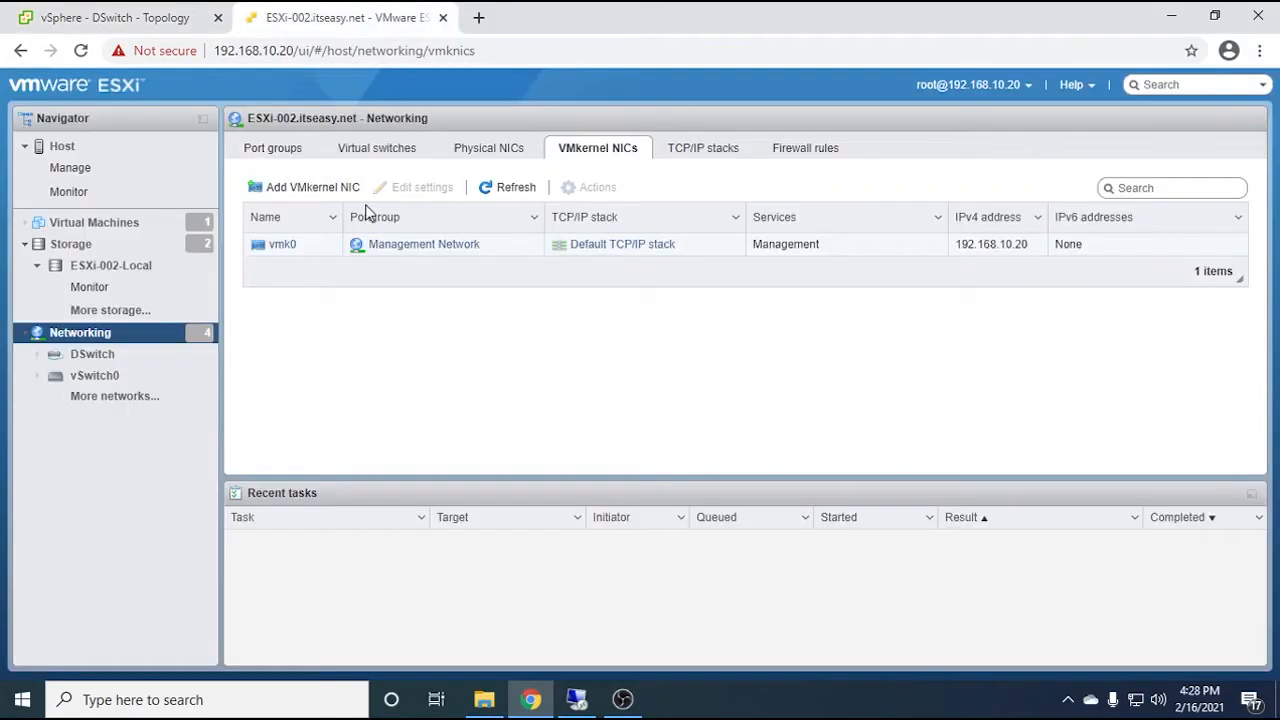
{"action": "left_click", "coordinate": [86, 150]}
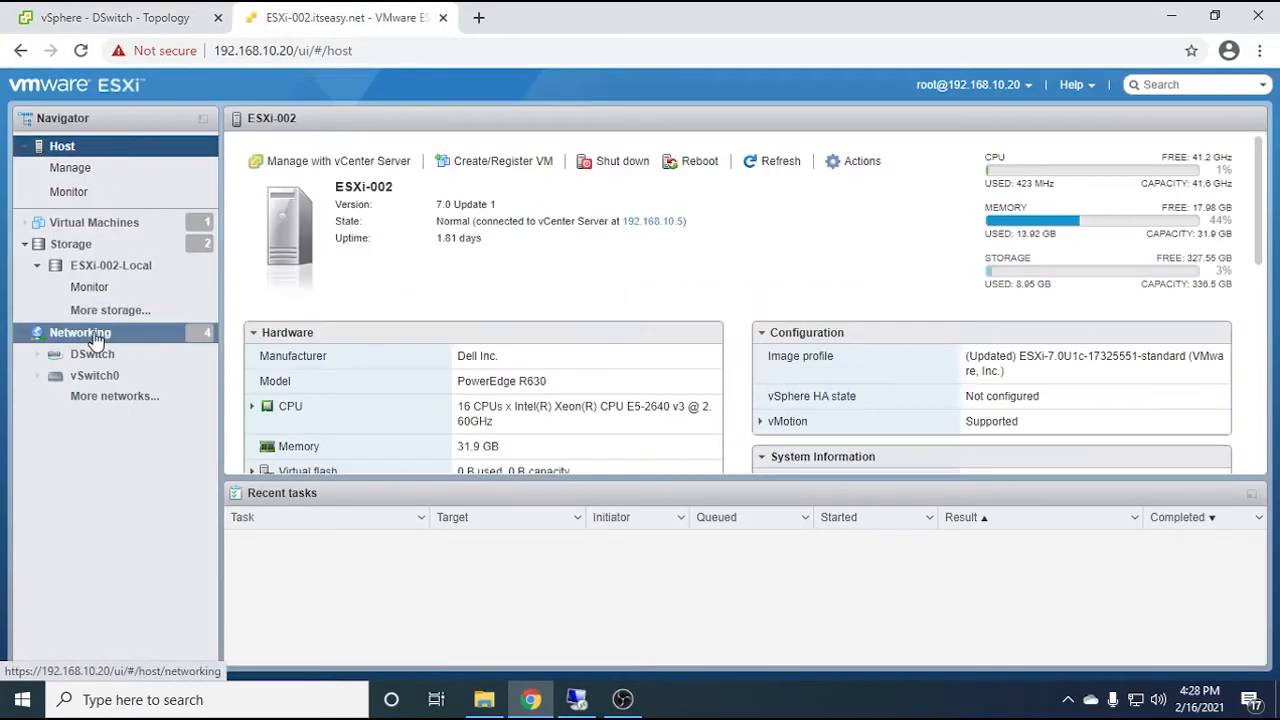
{"action": "left_click", "coordinate": [82, 333]}
{"action": "left_click", "coordinate": [140, 20]}
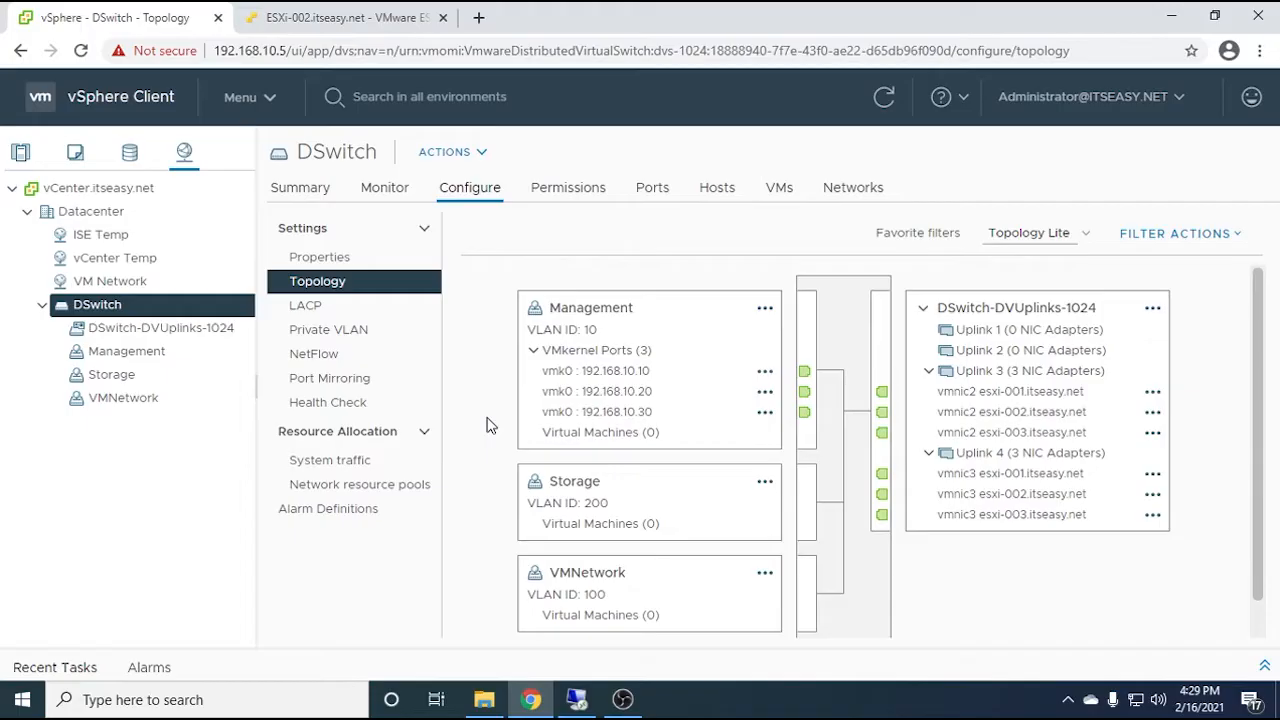
{"action": "left_click", "coordinate": [20, 152]}
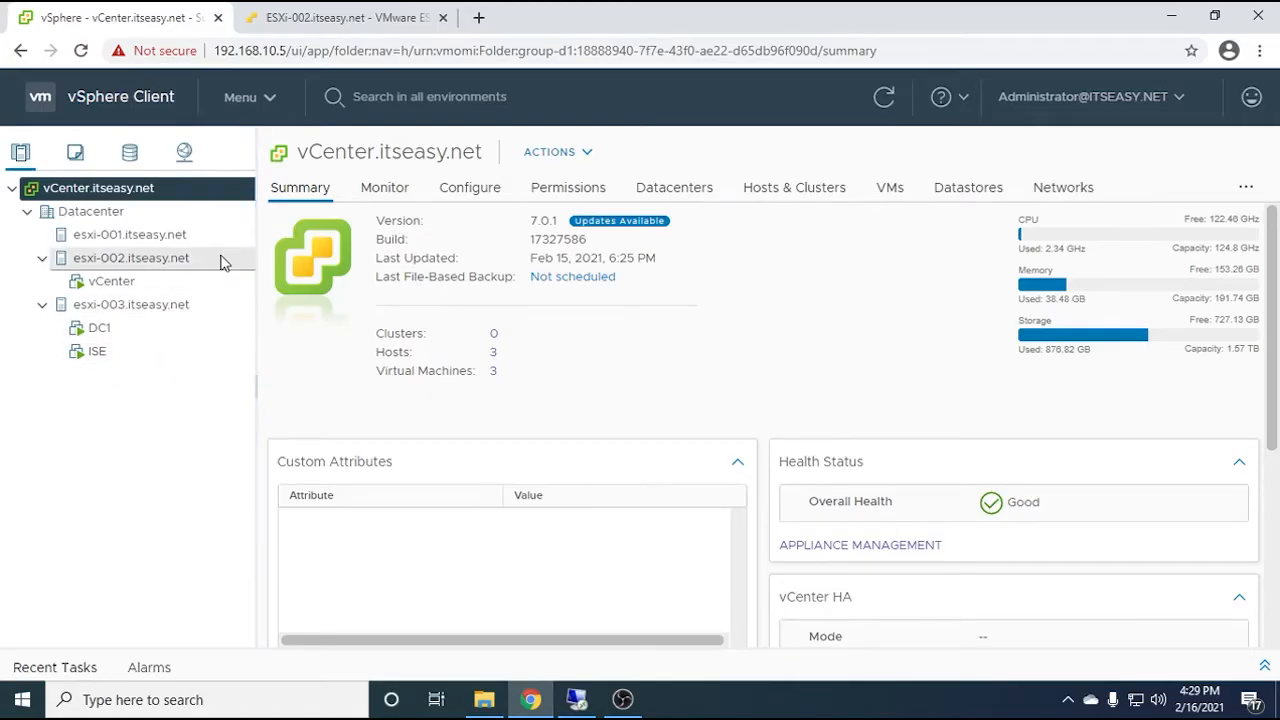
{"action": "left_click", "coordinate": [308, 21]}
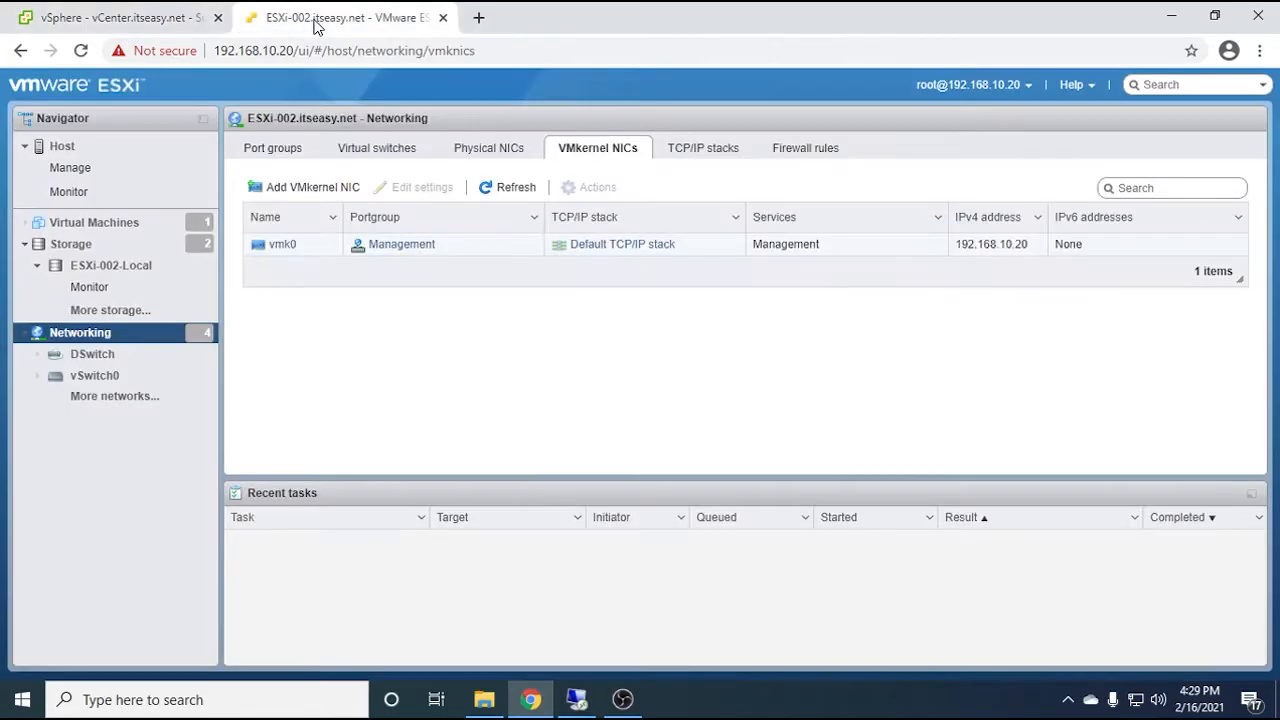
Switch back to the vSphere Client and display DSwitch's topology from the networking inventory
{"action": "left_click", "coordinate": [144, 24]}
{"action": "left_click", "coordinate": [182, 153]}
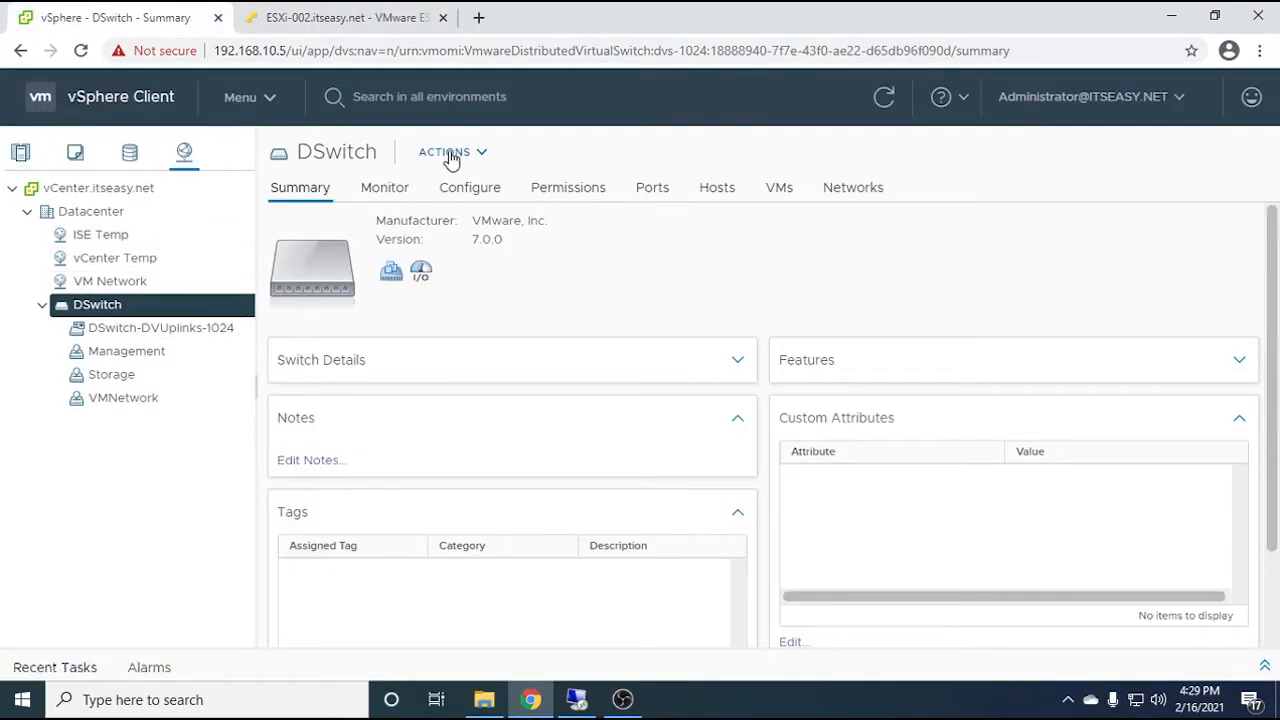
{"action": "left_click", "coordinate": [469, 190]}
{"action": "left_click", "coordinate": [316, 283]}
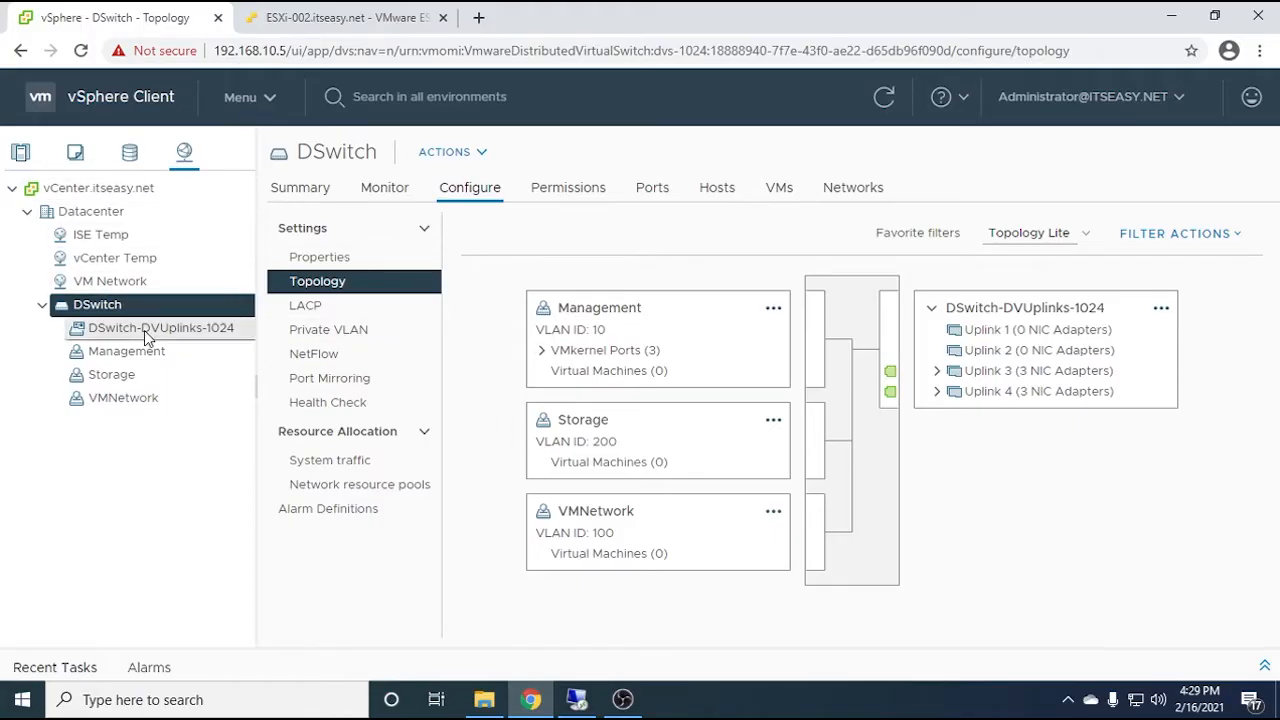
Start managing host networking on DSwitch for all three attached hosts, and advance past the physical and VMkernel adapter settings to virtual machine migration
{"action": "right_click", "coordinate": [108, 312]}
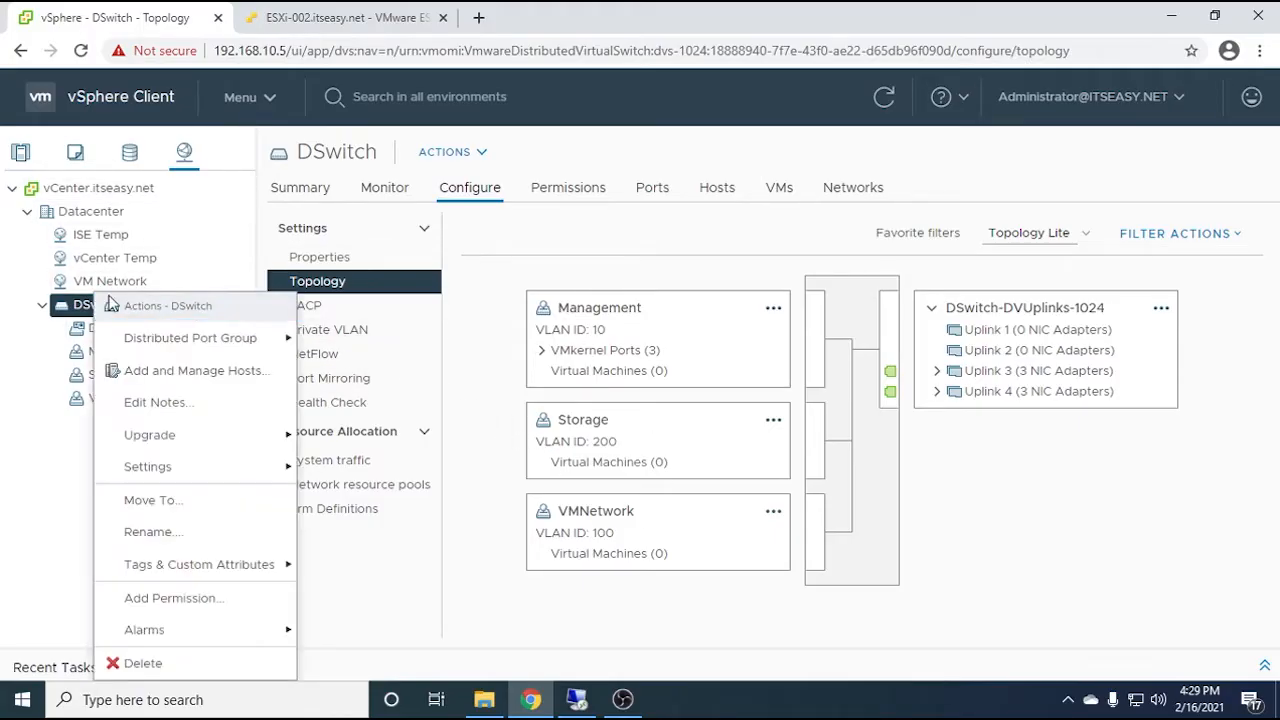
{"action": "left_click", "coordinate": [172, 371]}
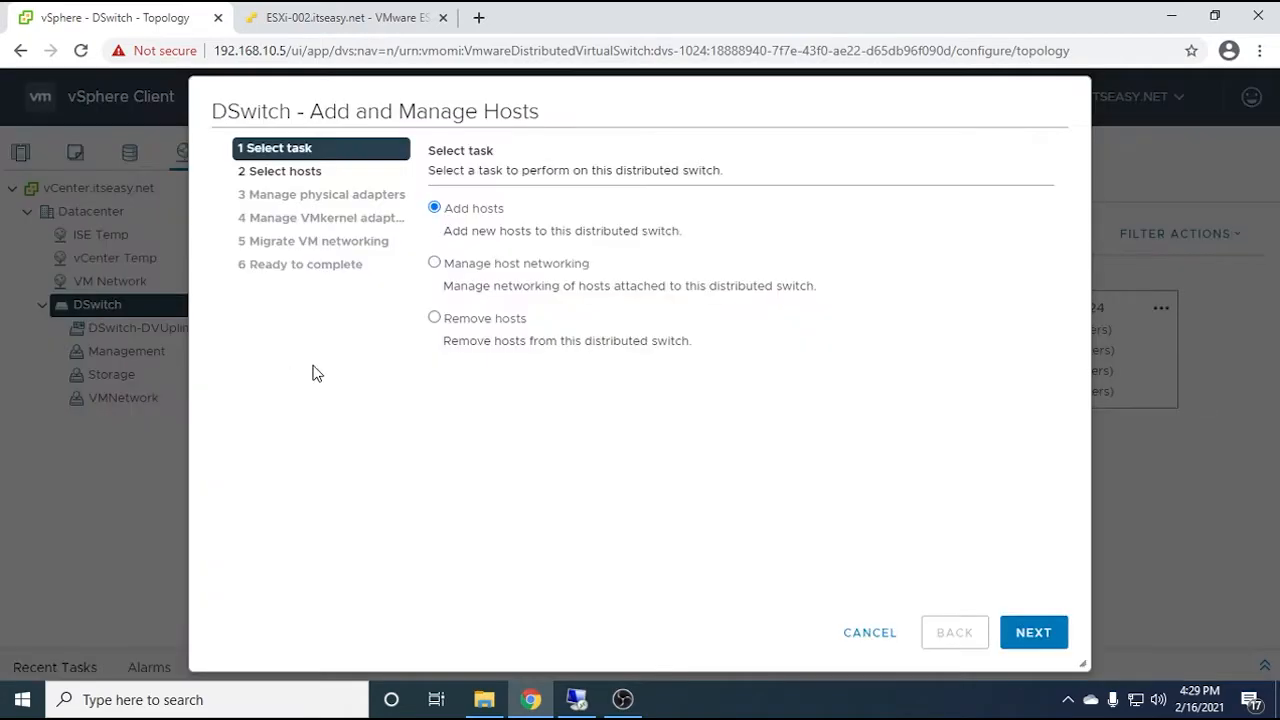
{"action": "left_click", "coordinate": [435, 264]}
{"action": "left_click", "coordinate": [1031, 640]}
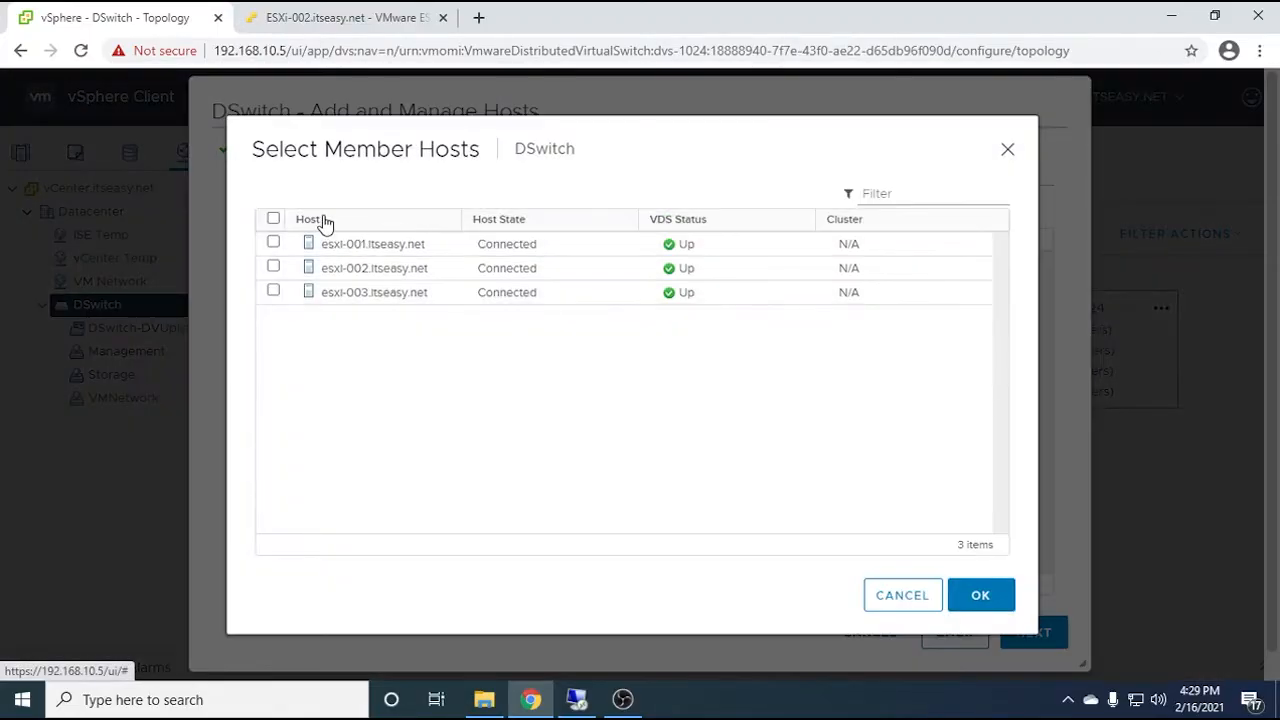
{"action": "left_click", "coordinate": [273, 217]}
{"action": "left_click", "coordinate": [980, 596]}
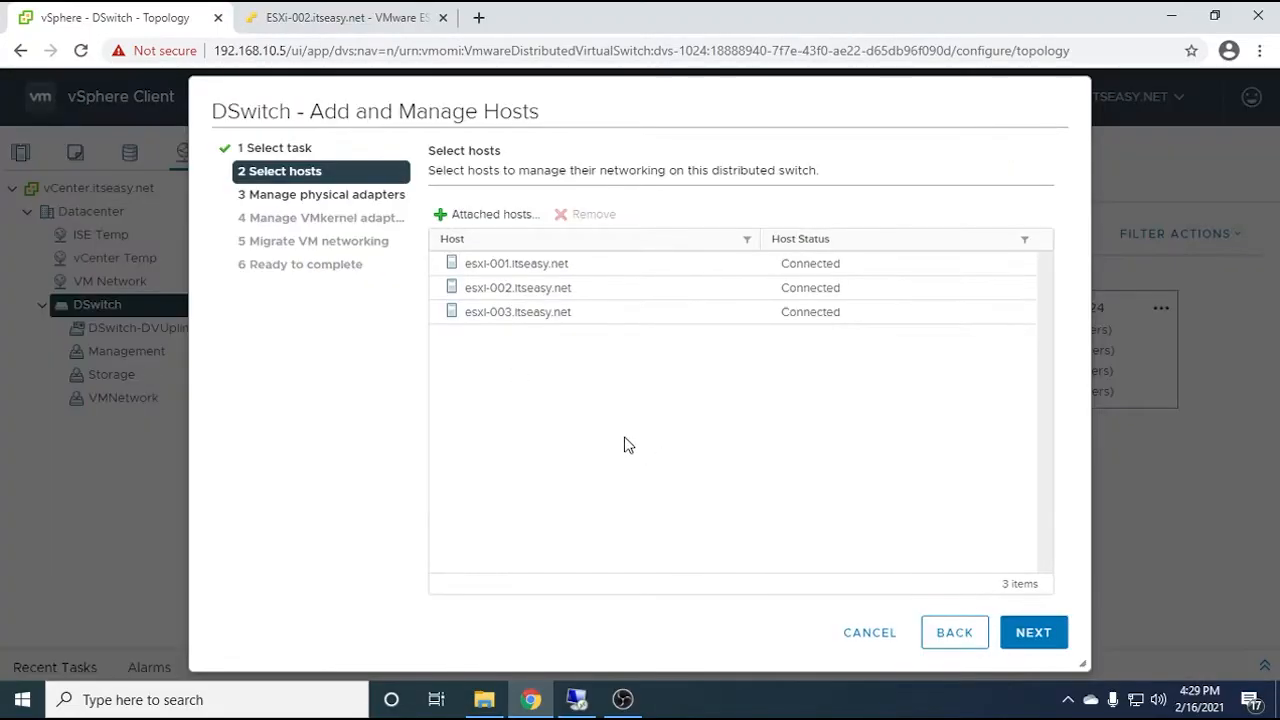
{"action": "left_click", "coordinate": [1012, 632]}
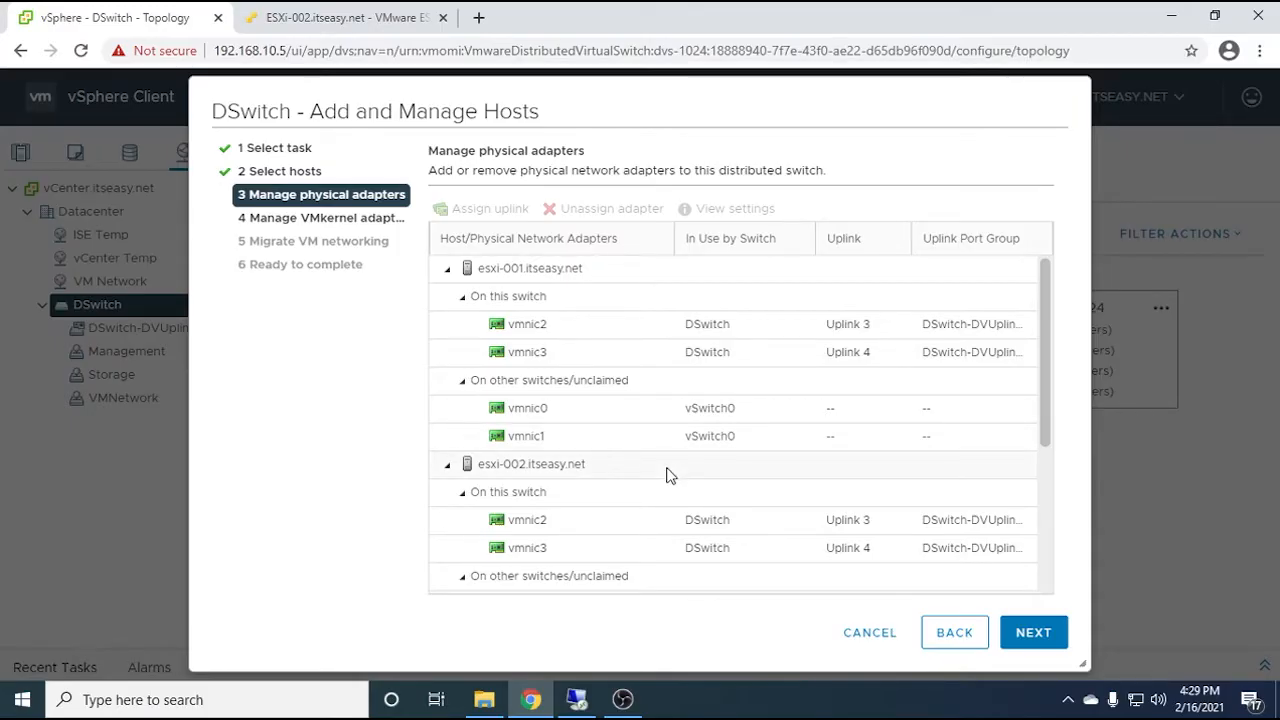
{"action": "left_click", "coordinate": [1020, 636]}
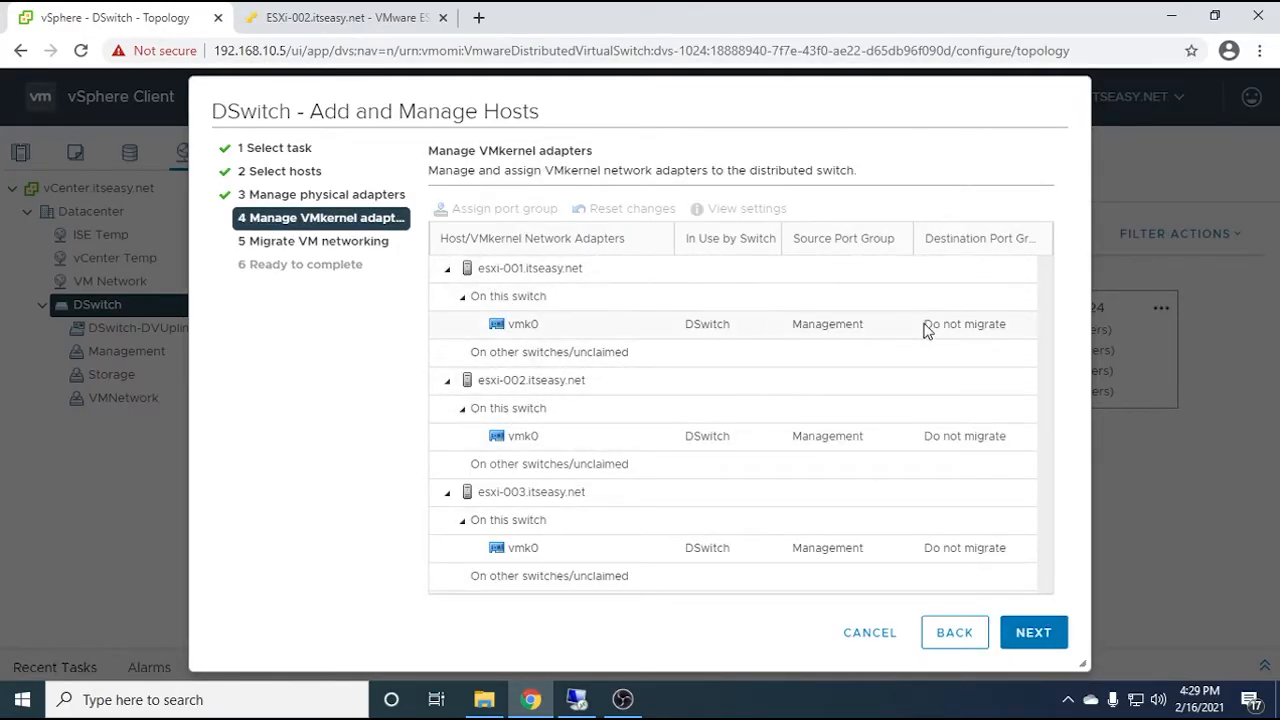
{"action": "left_click", "coordinate": [1037, 636]}
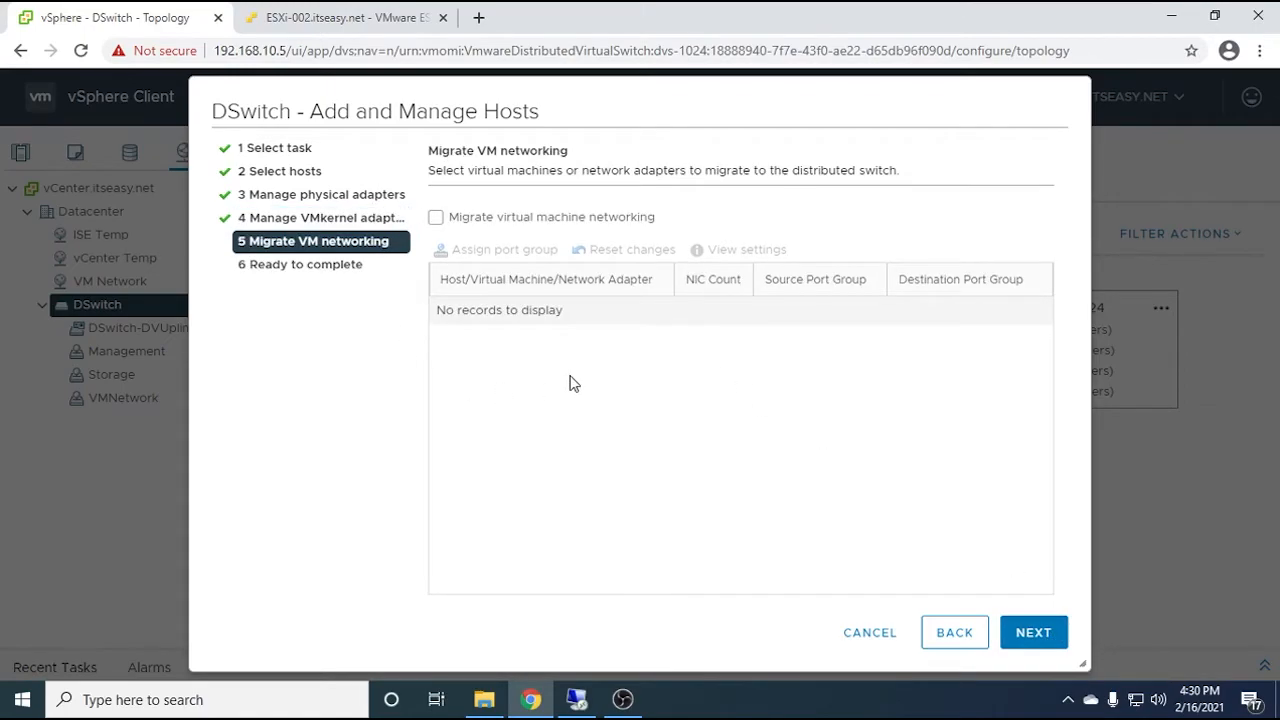
Enable virtual machine networking migration and assign the vCenter virtual machine to the Management port group
{"action": "left_click", "coordinate": [437, 219]}
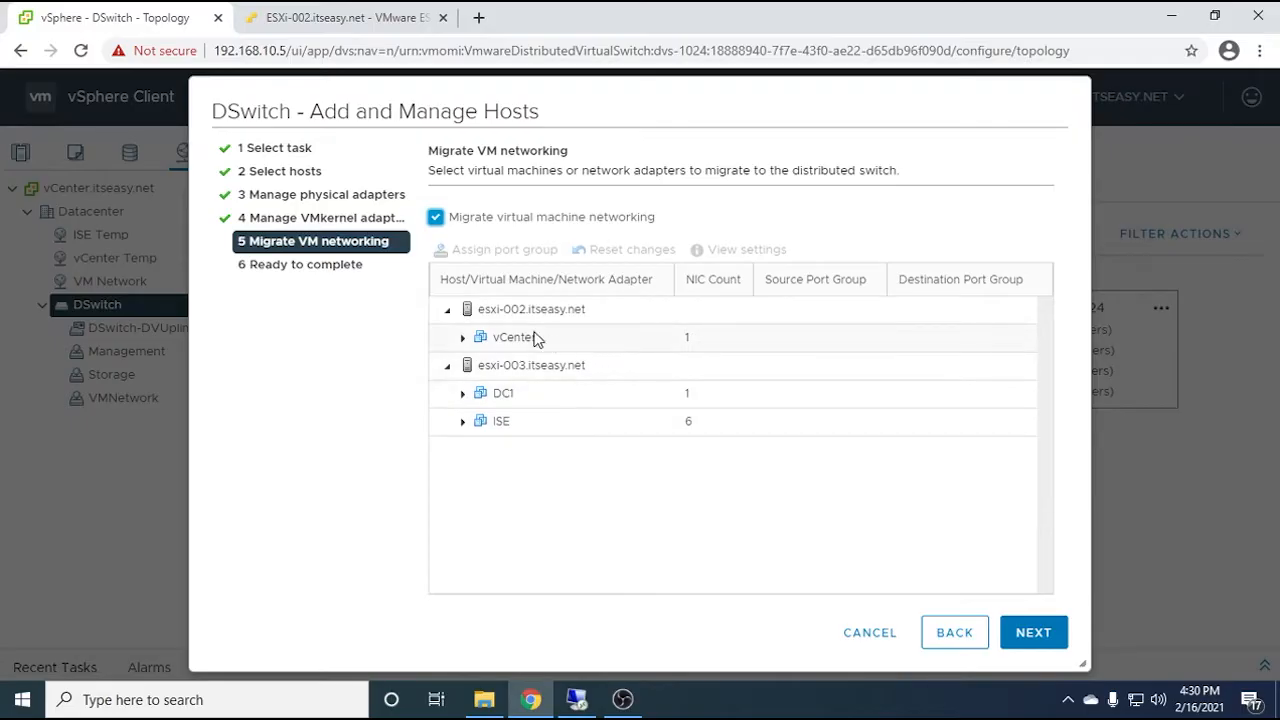
{"action": "left_click", "coordinate": [515, 336]}
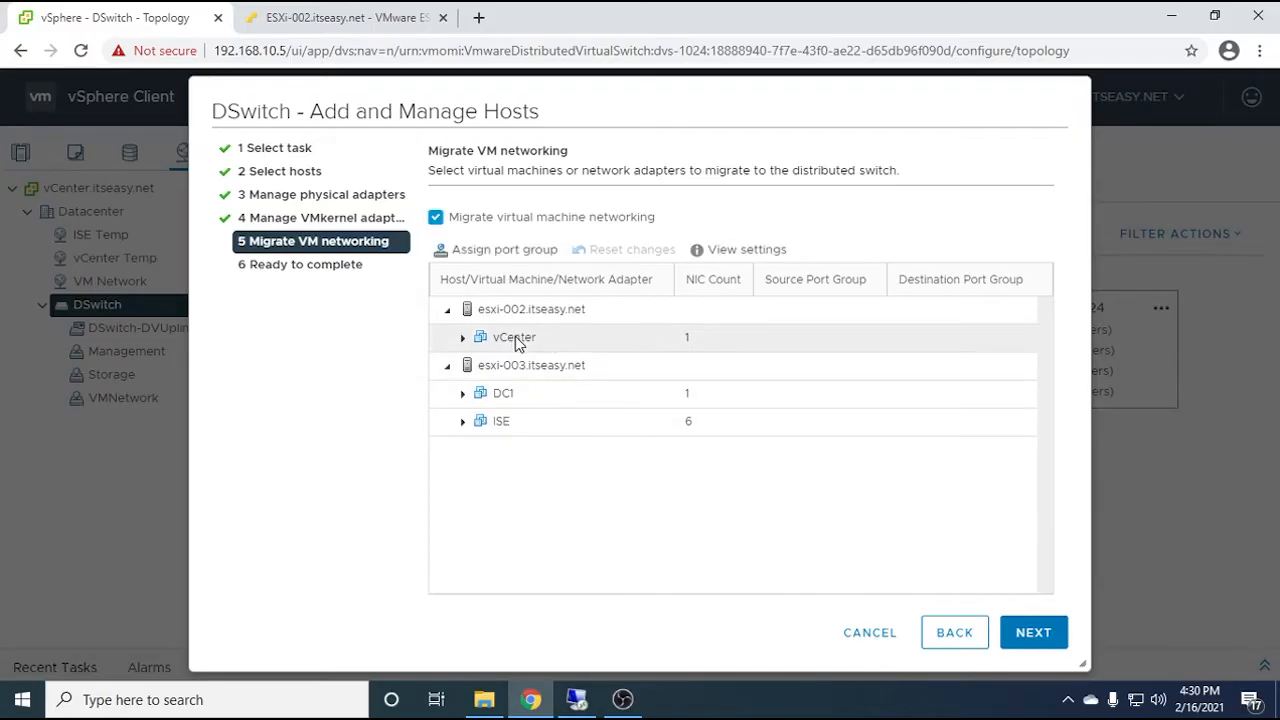
{"action": "left_click", "coordinate": [481, 252]}
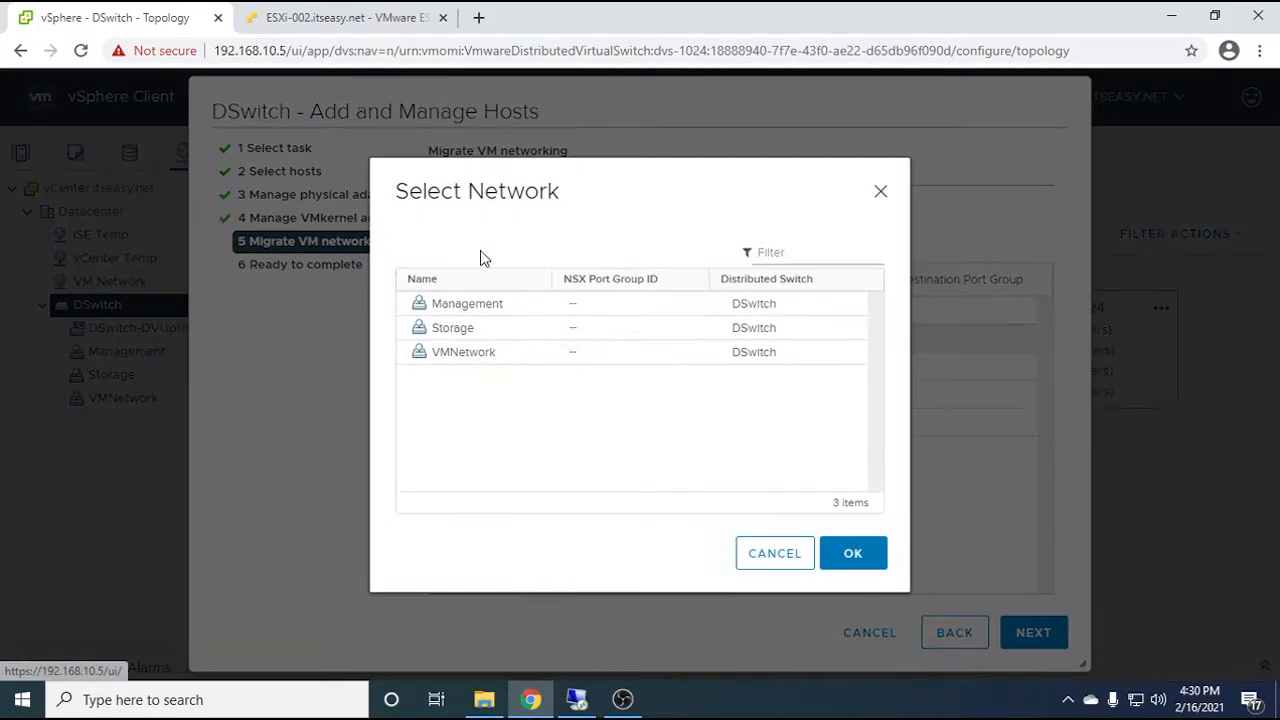
{"action": "left_click", "coordinate": [486, 303]}
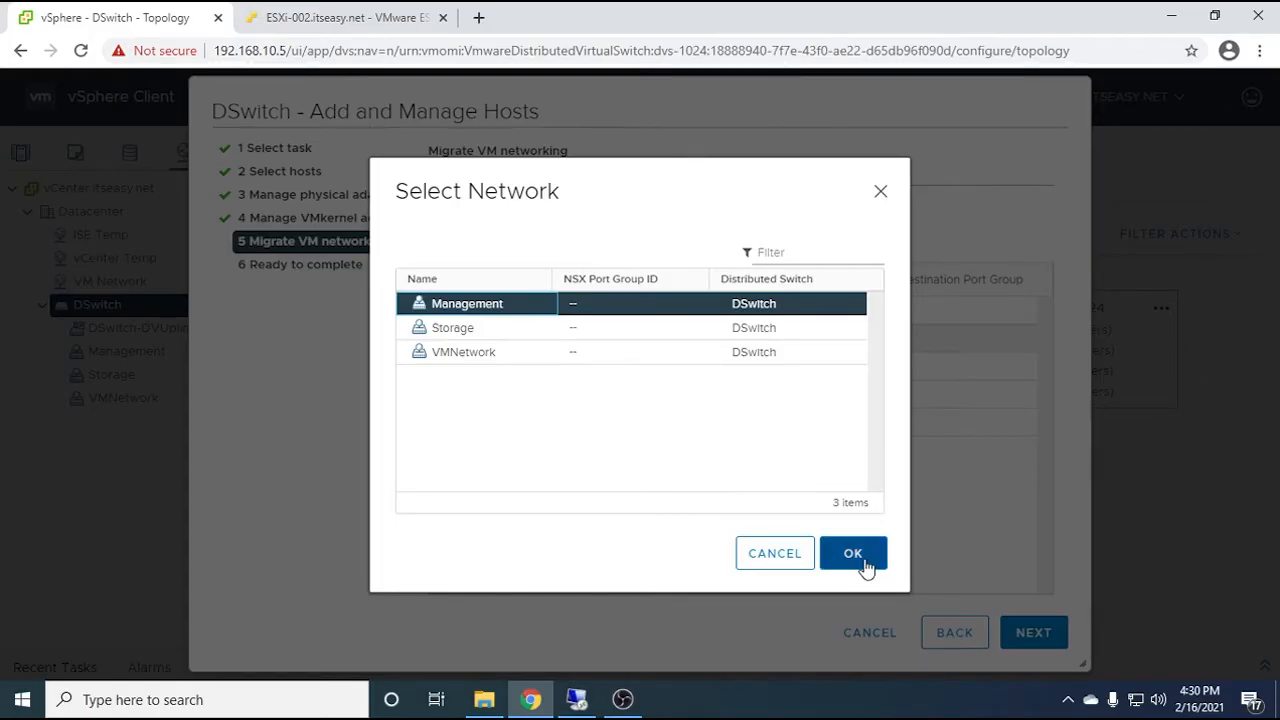
{"action": "left_click", "coordinate": [852, 555]}
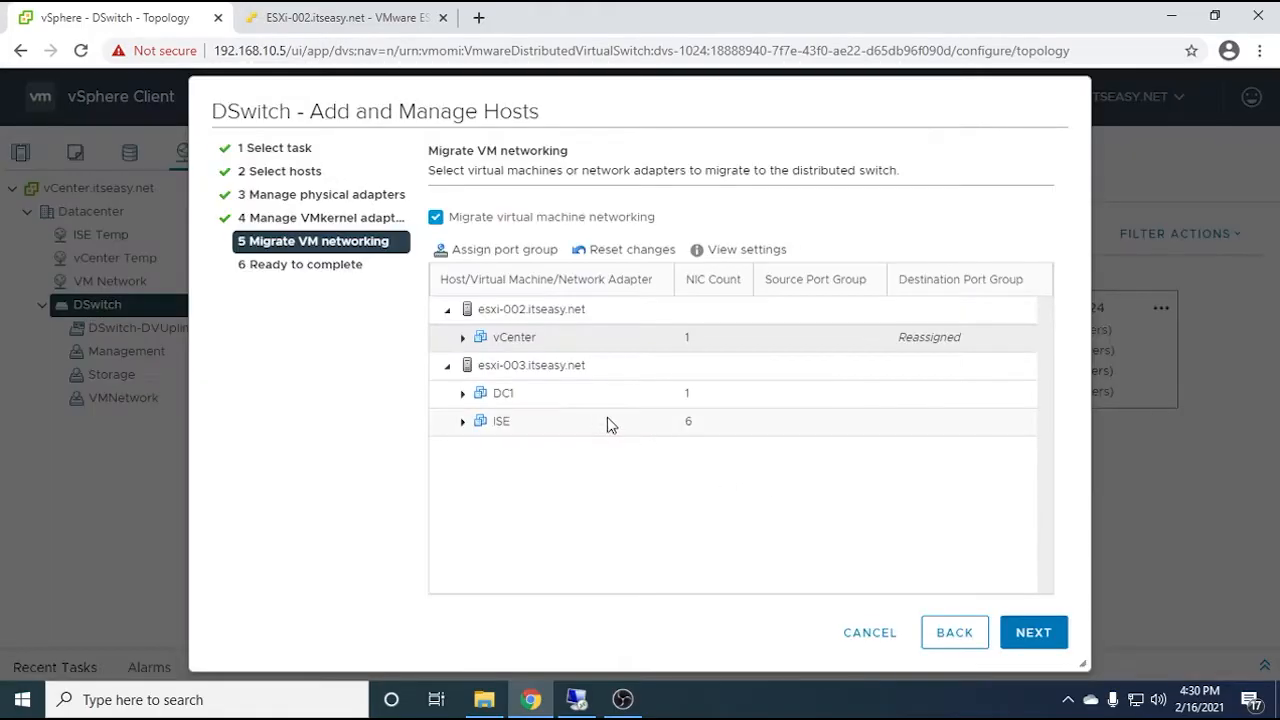
Assign the DC1 virtual machine to the VMNetwork port group and the ISE virtual machine to the Management port group
{"action": "left_click", "coordinate": [543, 402]}
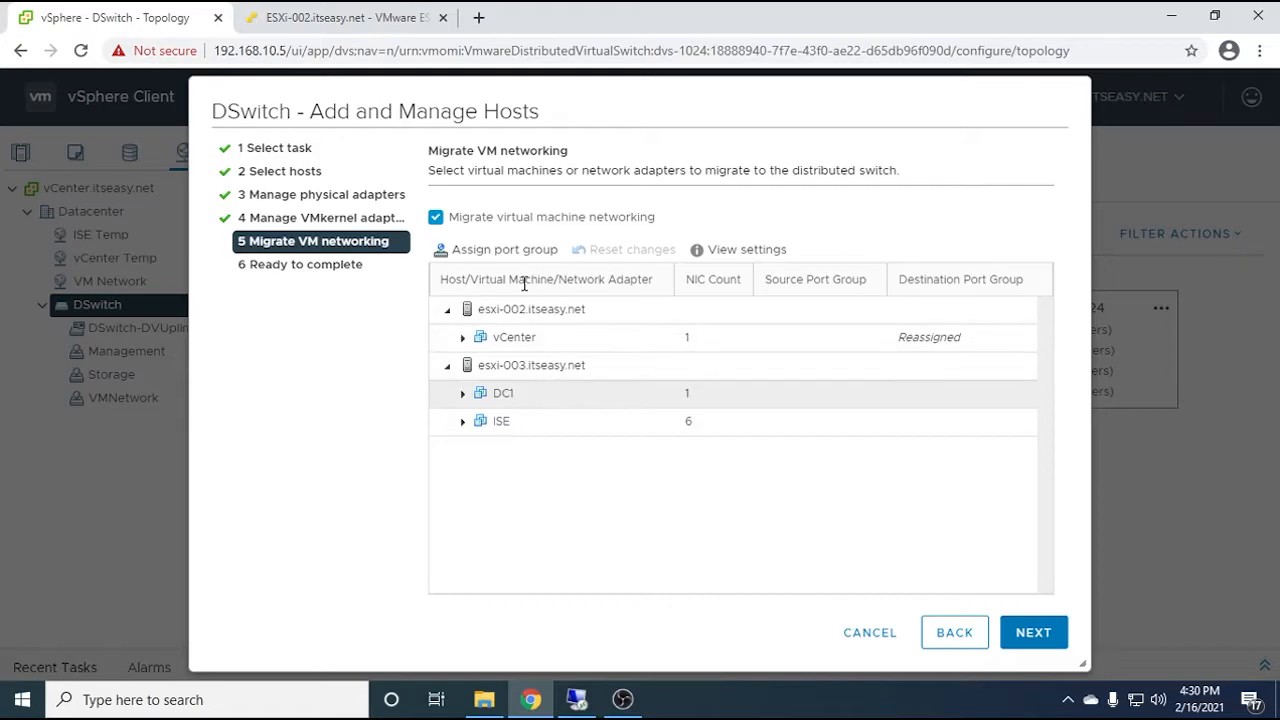
{"action": "left_click", "coordinate": [484, 252]}
{"action": "left_click", "coordinate": [476, 360]}
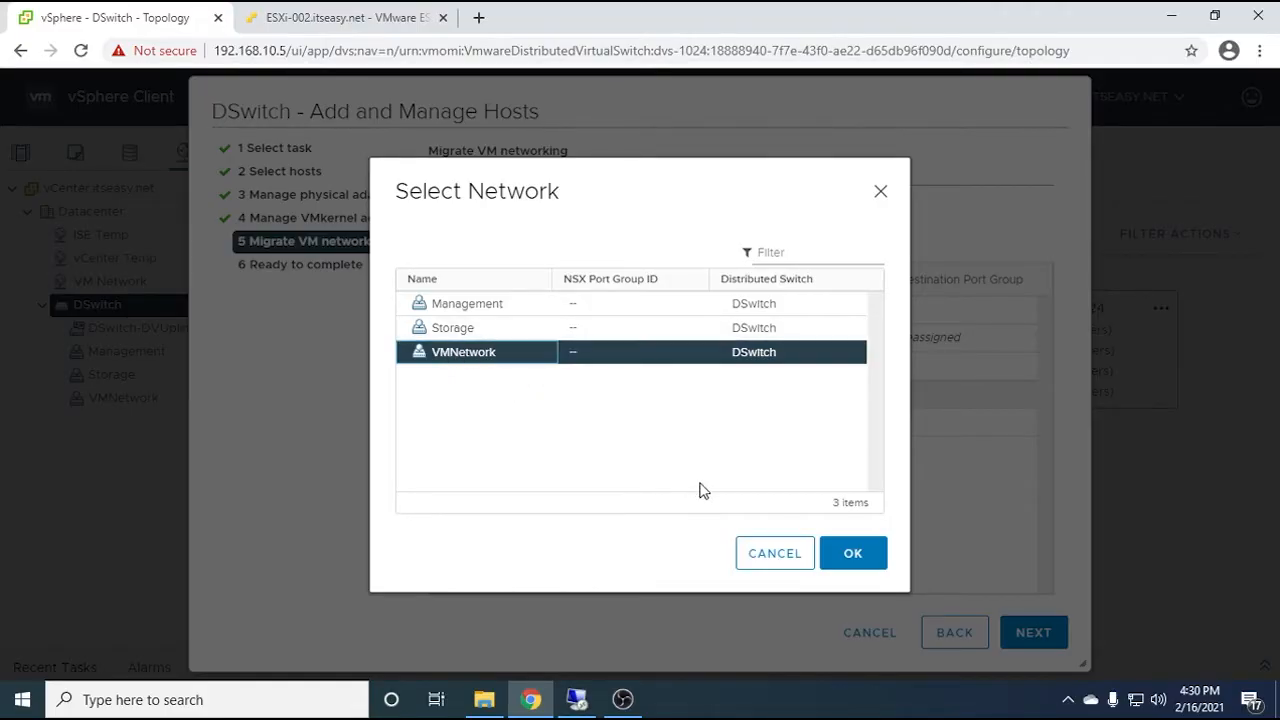
{"action": "left_click", "coordinate": [853, 556]}
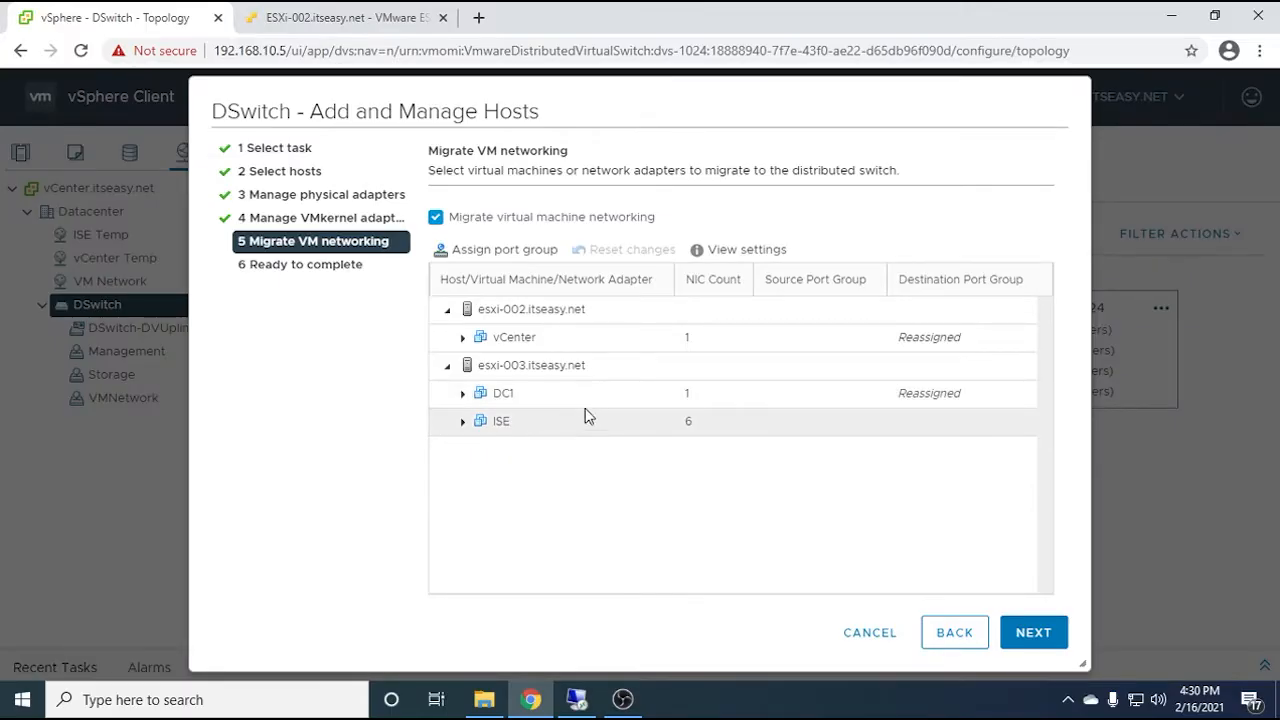
{"action": "left_click", "coordinate": [478, 250]}
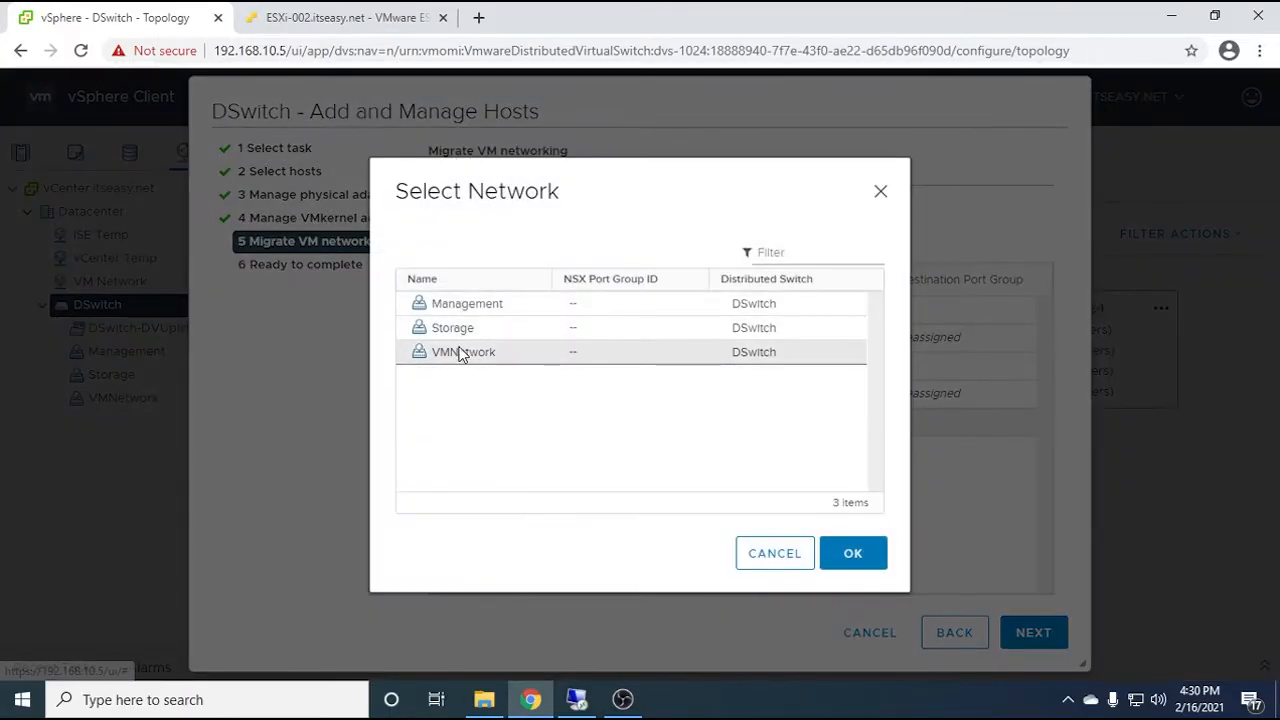
{"action": "left_click", "coordinate": [471, 309]}
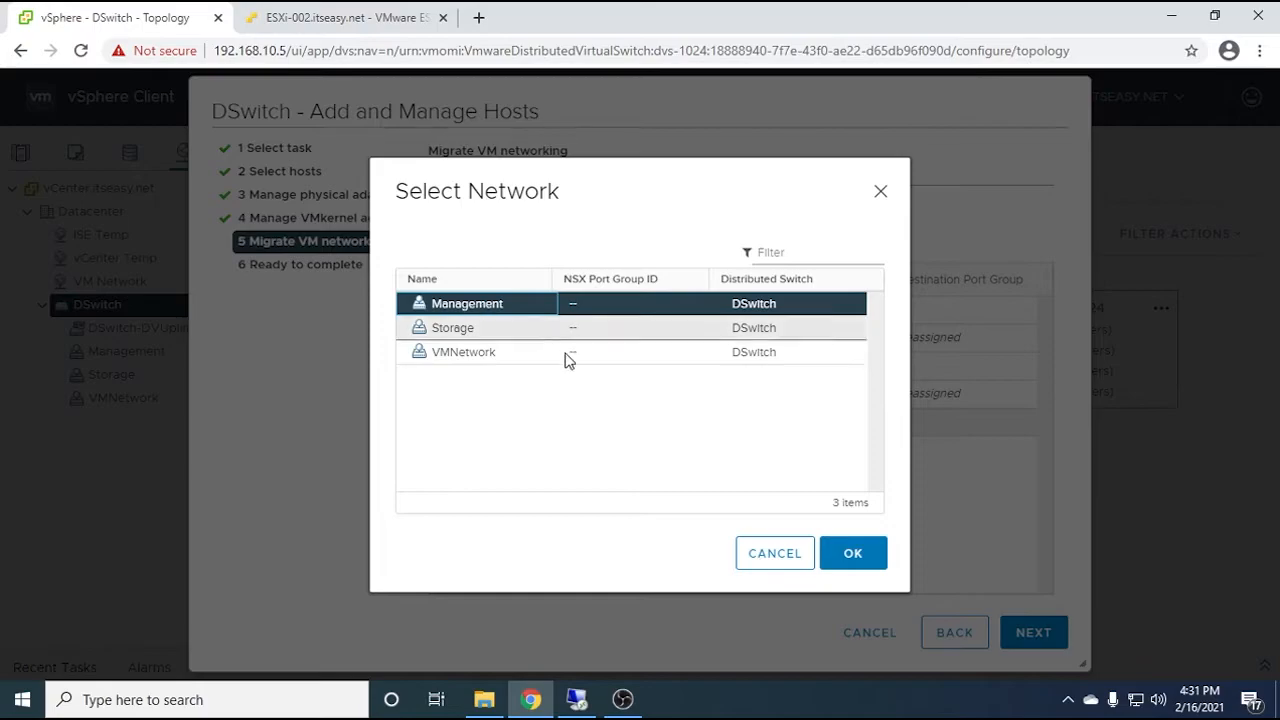
{"action": "left_click", "coordinate": [853, 556]}
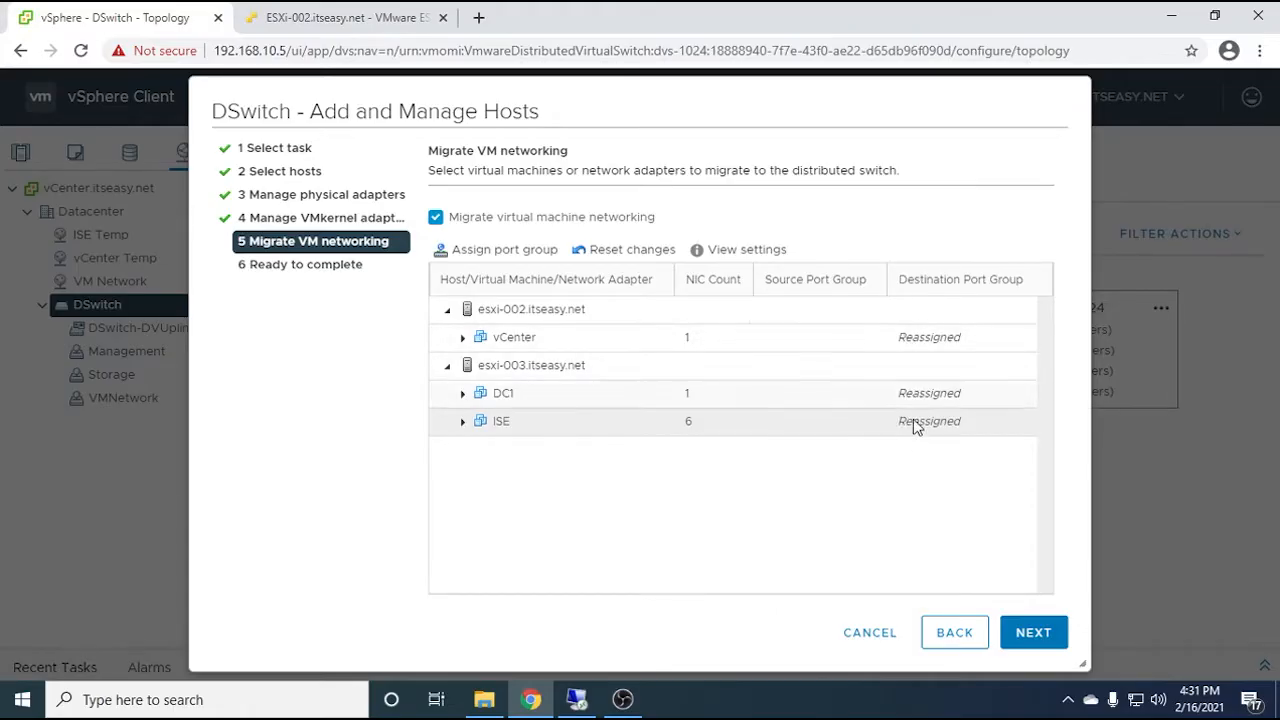
Review the virtual machine port group reassignments and the summary, and finish the migration to DSwitch
{"action": "left_click", "coordinate": [1030, 640]}
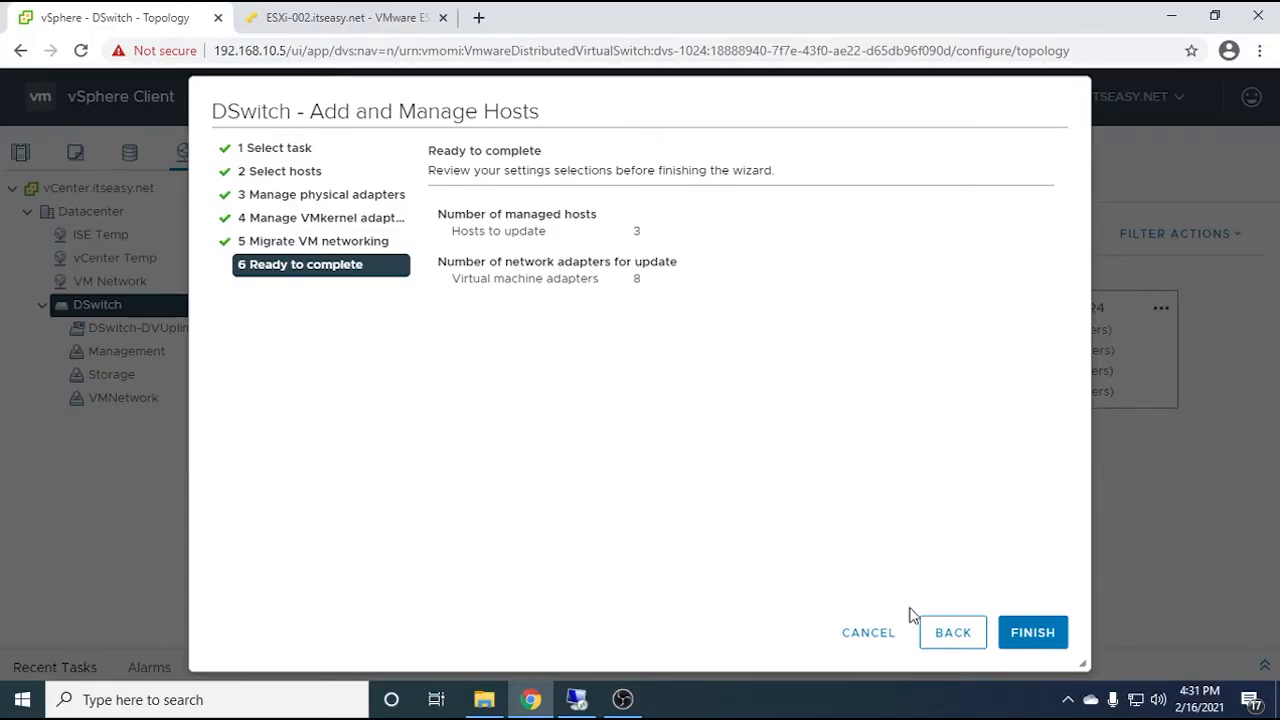
{"action": "left_click", "coordinate": [935, 630]}
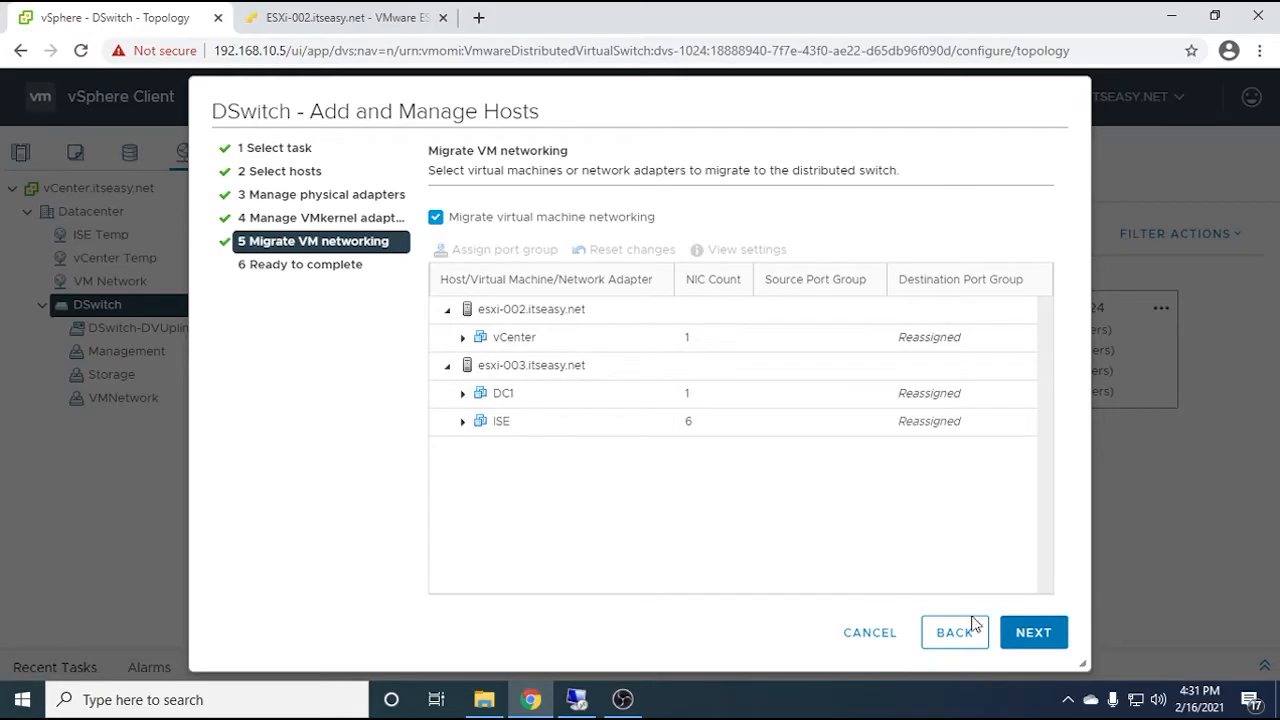
{"action": "left_click", "coordinate": [1048, 650]}
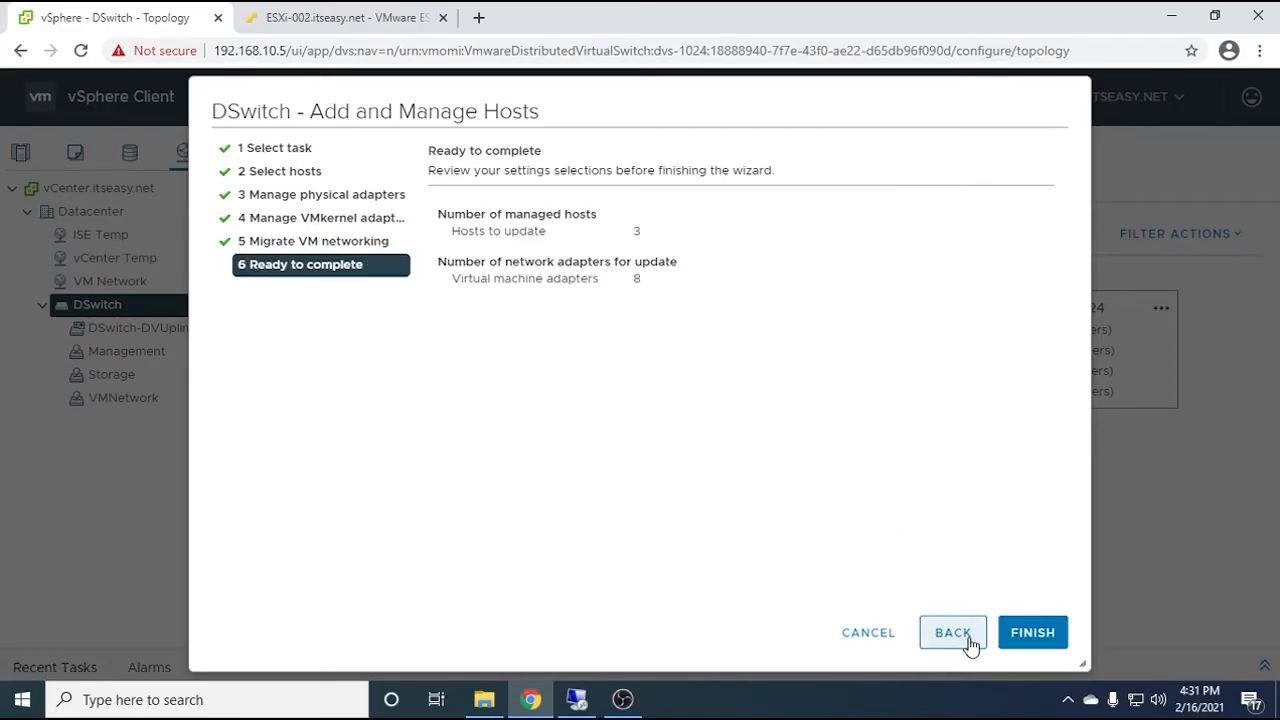
{"action": "left_click", "coordinate": [1032, 634]}
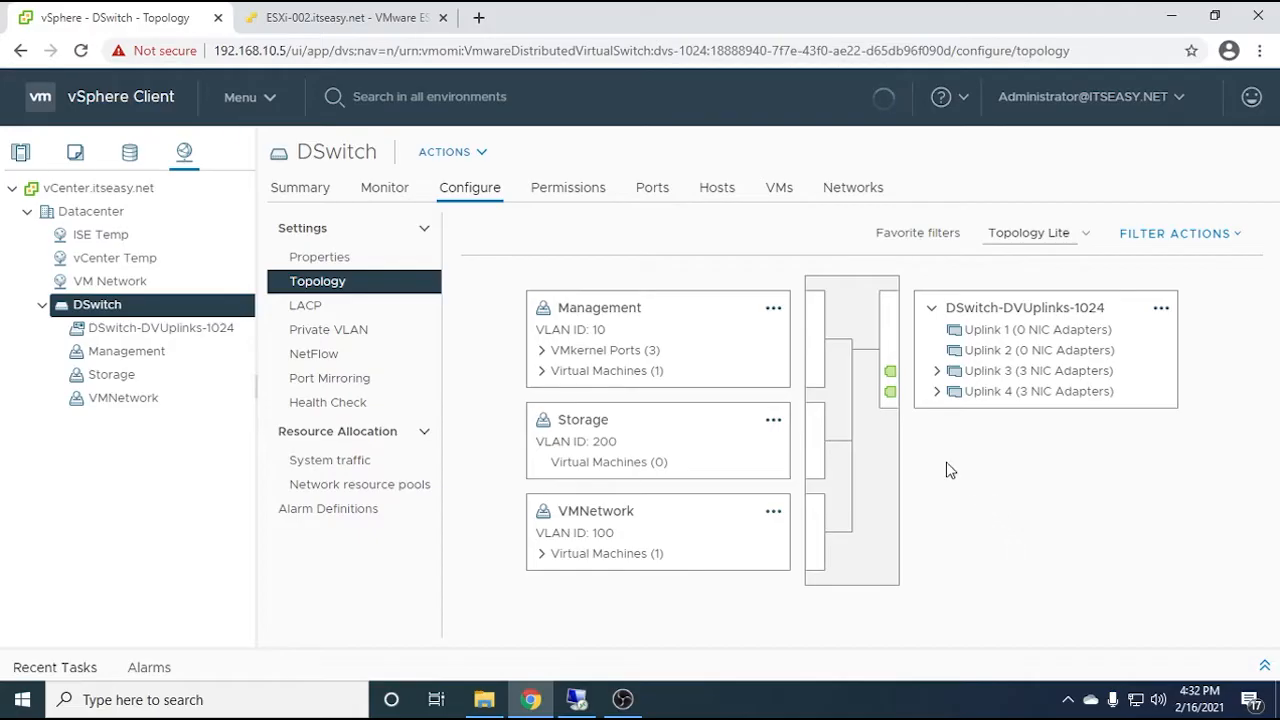
Expand the virtual machines under Management and VMNetwork in DSwitch's topology, and check the recent tasks for the ISE relocation's progress
{"action": "left_click", "coordinate": [541, 371]}
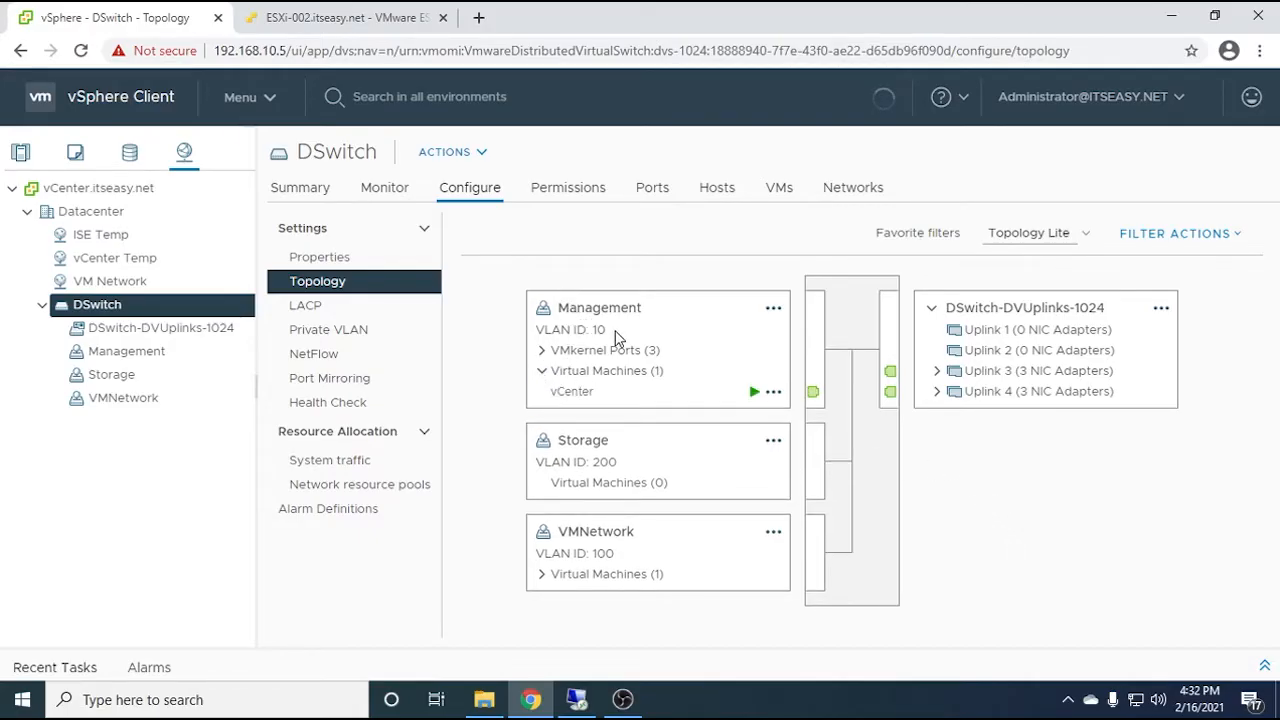
{"action": "left_click", "coordinate": [543, 574]}
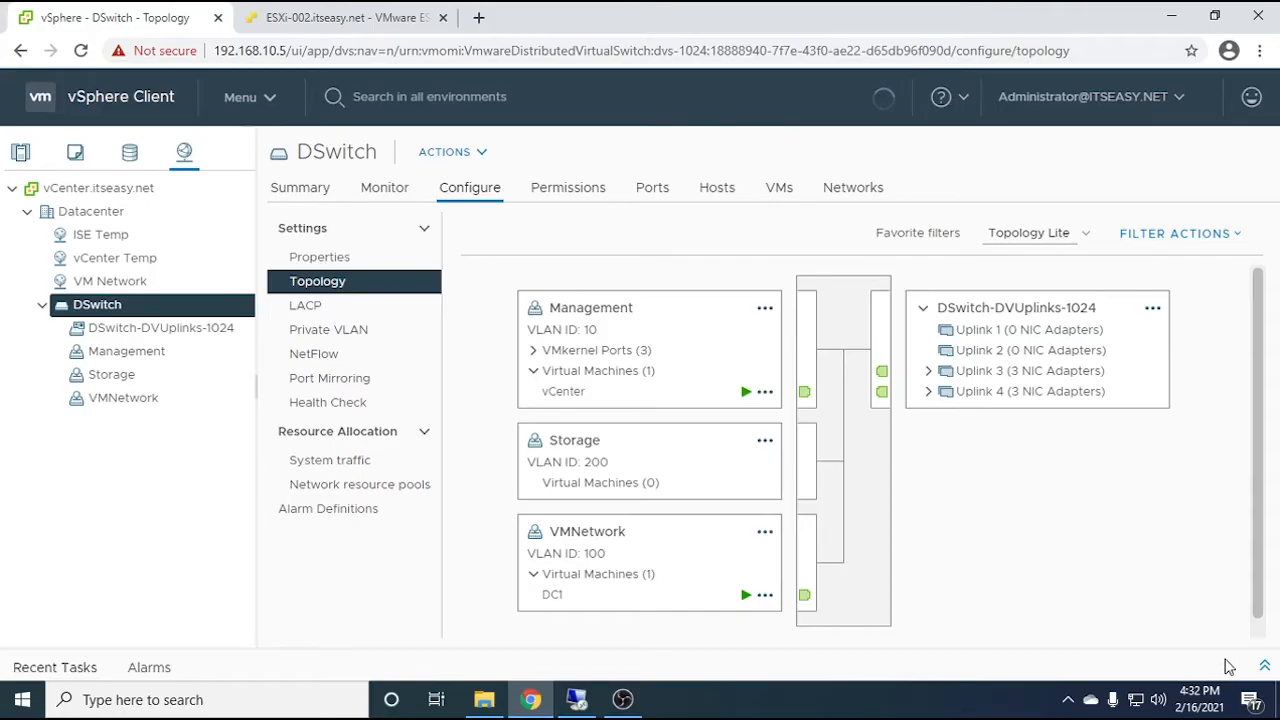
{"action": "left_click", "coordinate": [1264, 665]}
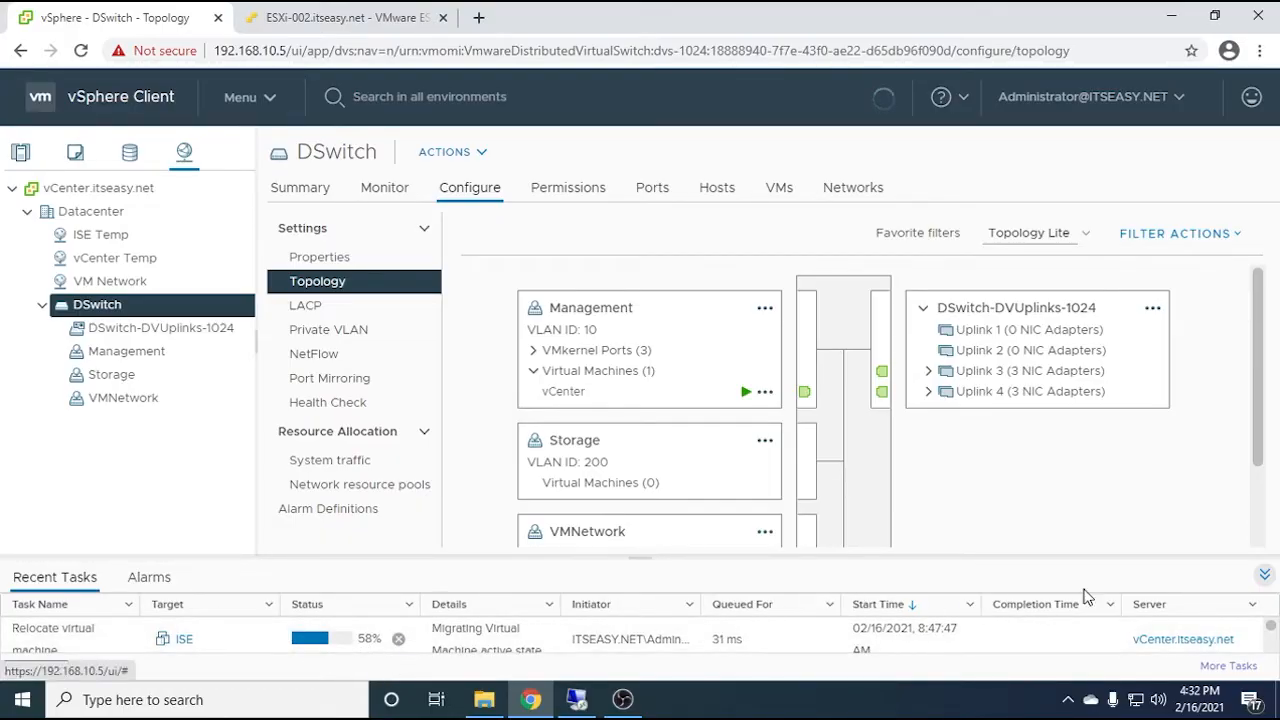
{"action": "left_click", "coordinate": [1264, 574]}
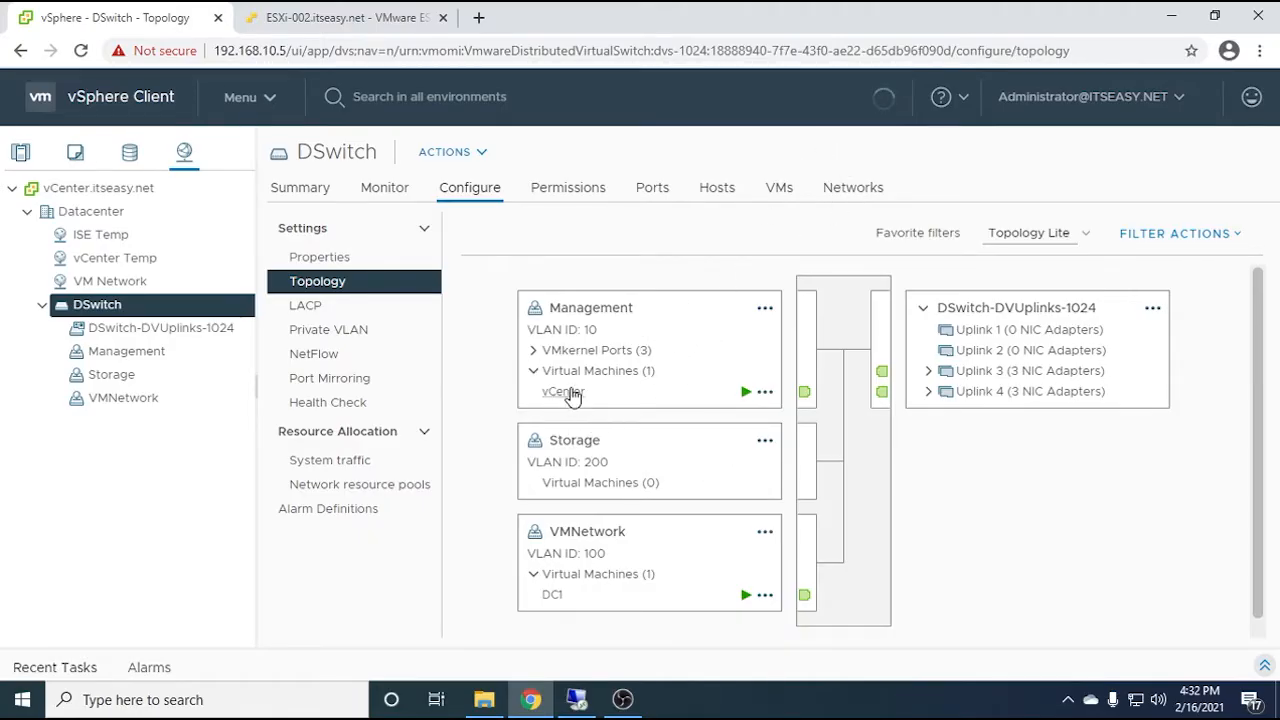
{"action": "left_click", "coordinate": [1264, 665]}
{"action": "left_click", "coordinate": [1265, 576]}
{"action": "left_click", "coordinate": [1264, 665]}
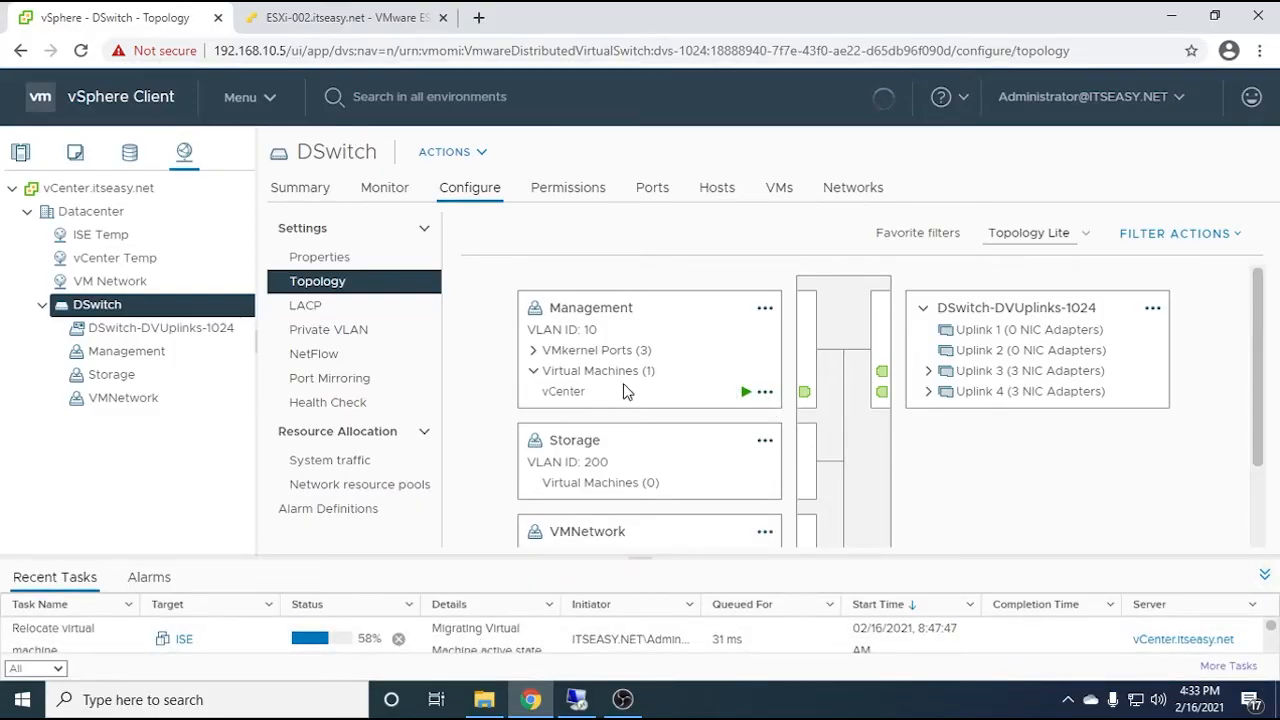
{"action": "left_click", "coordinate": [1263, 574]}
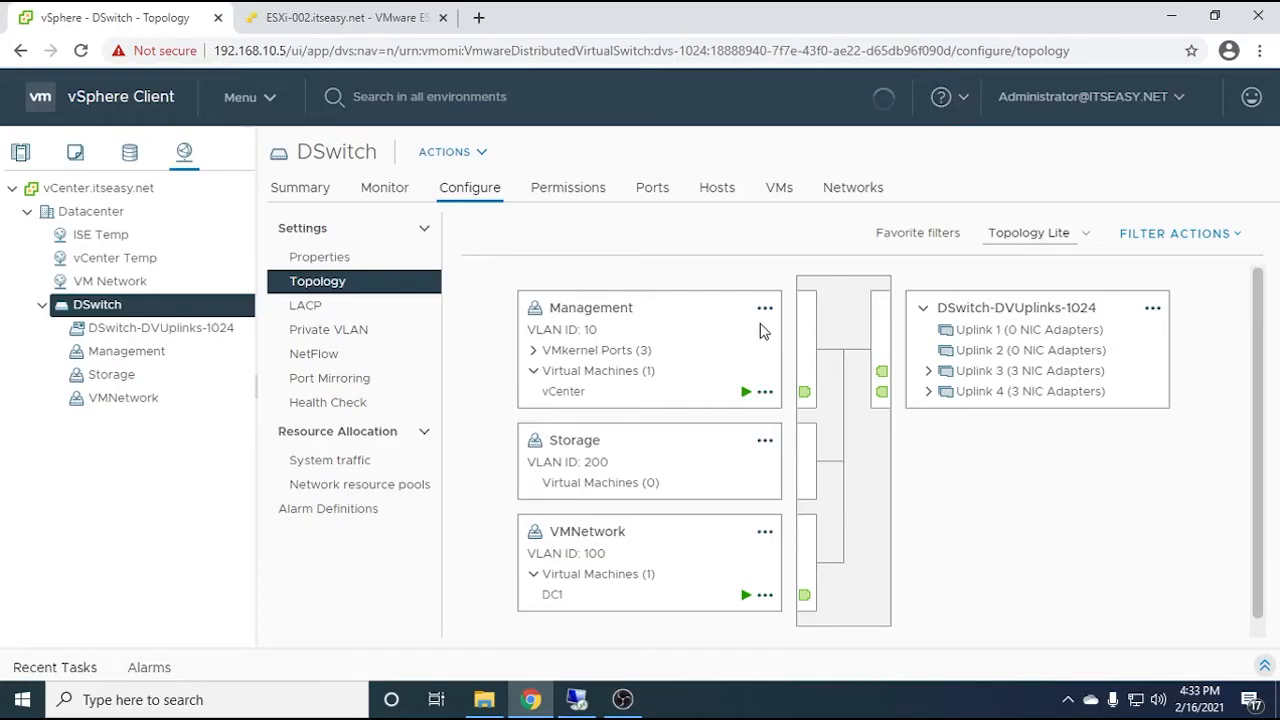
Trace the port group connections of Uplink 3 and Uplink 4, and expand Management's VMkernel ports in the topology
{"action": "left_click", "coordinate": [980, 372]}
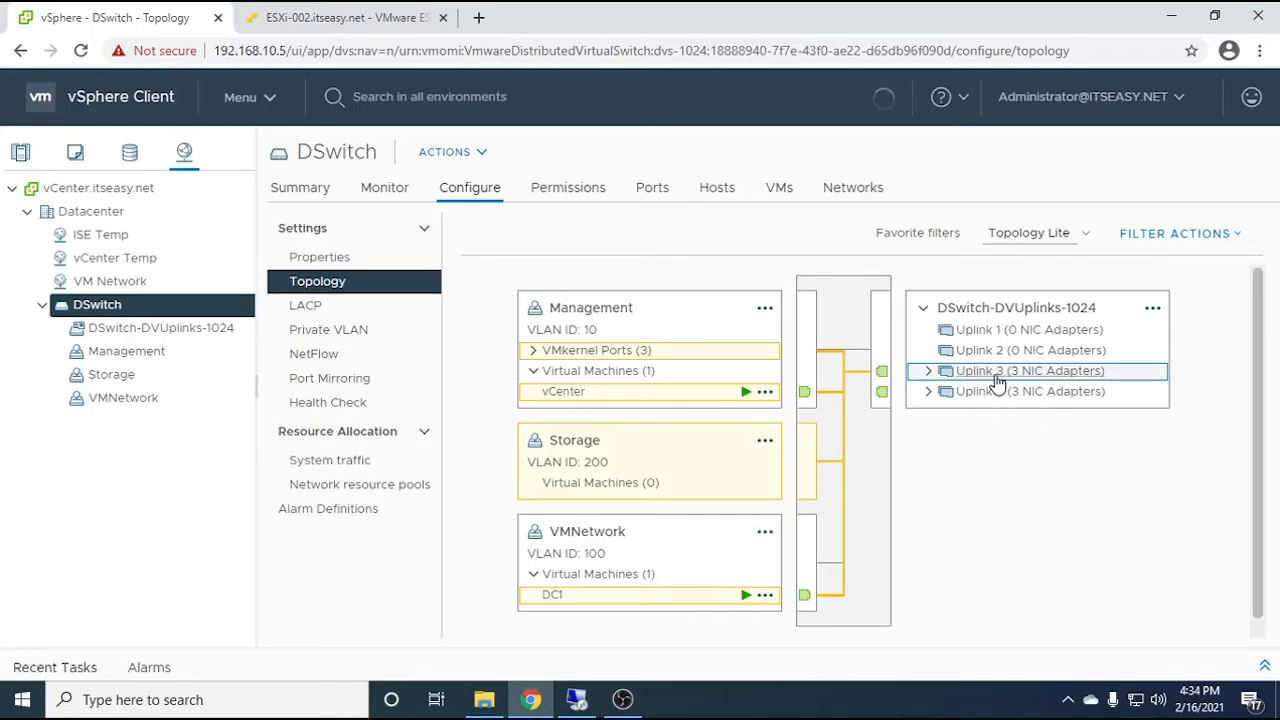
{"action": "left_click", "coordinate": [997, 396]}
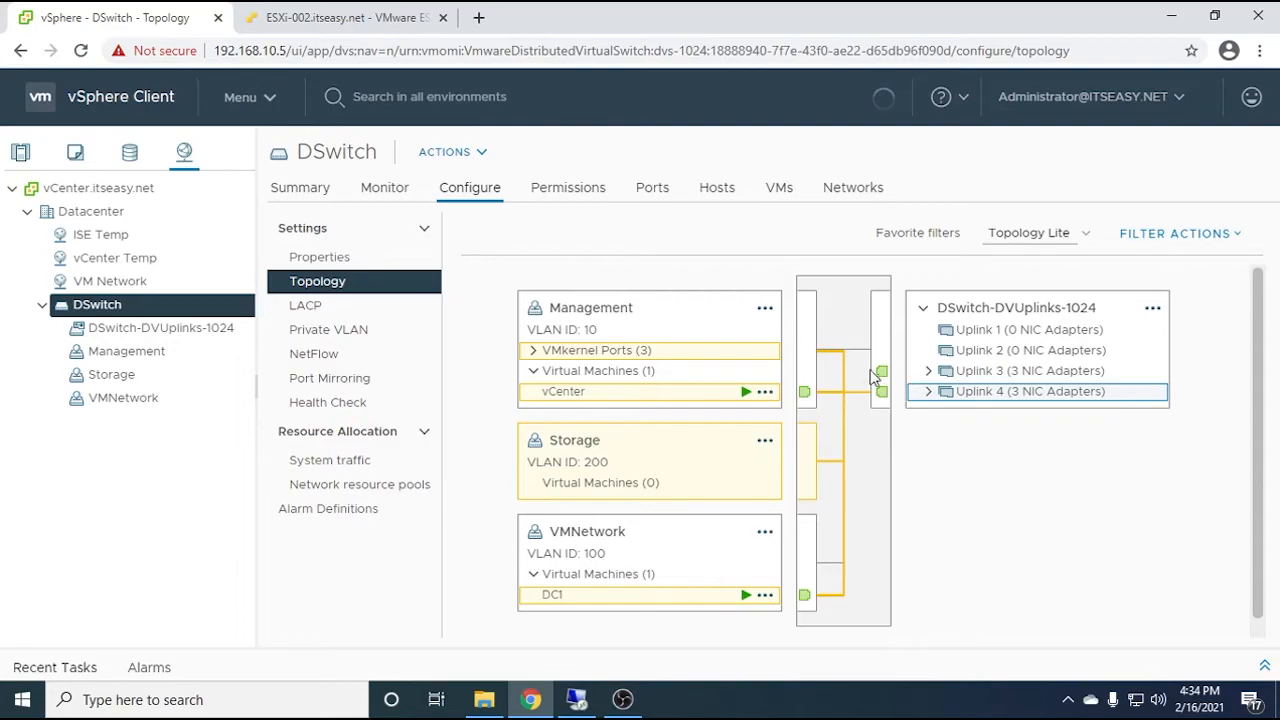
{"action": "left_click", "coordinate": [968, 372]}
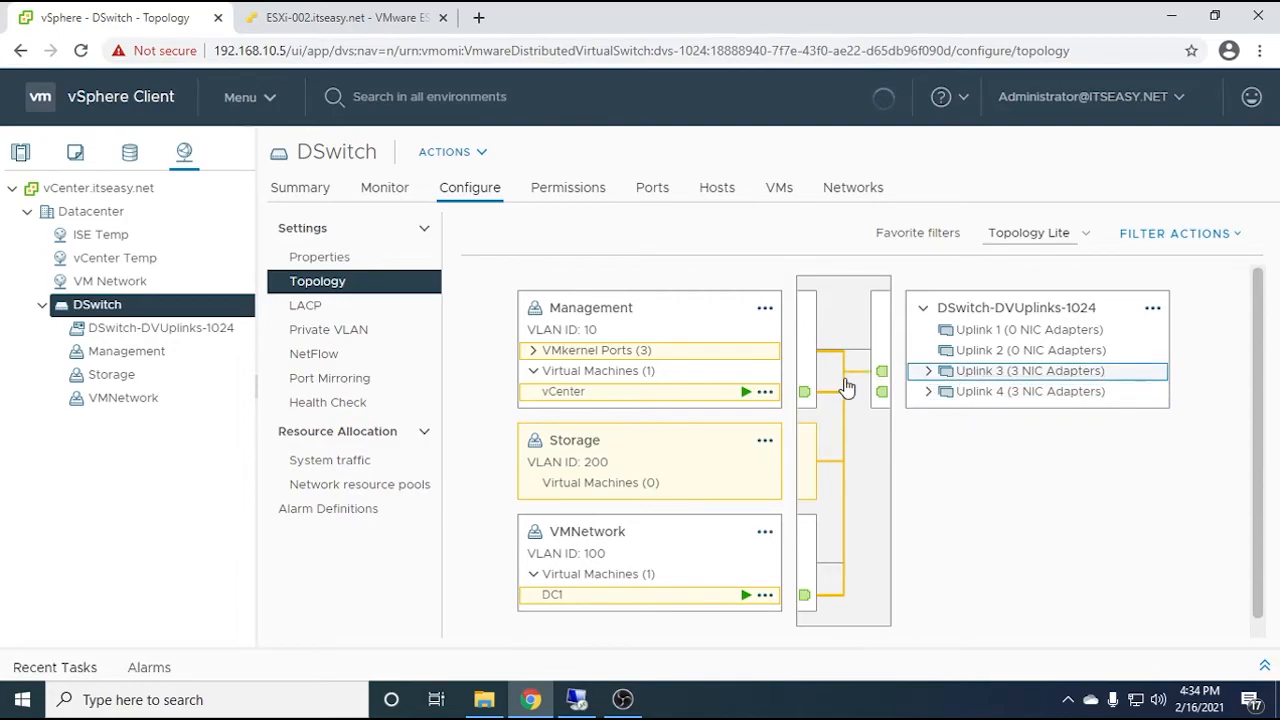
{"action": "left_click", "coordinate": [533, 350]}
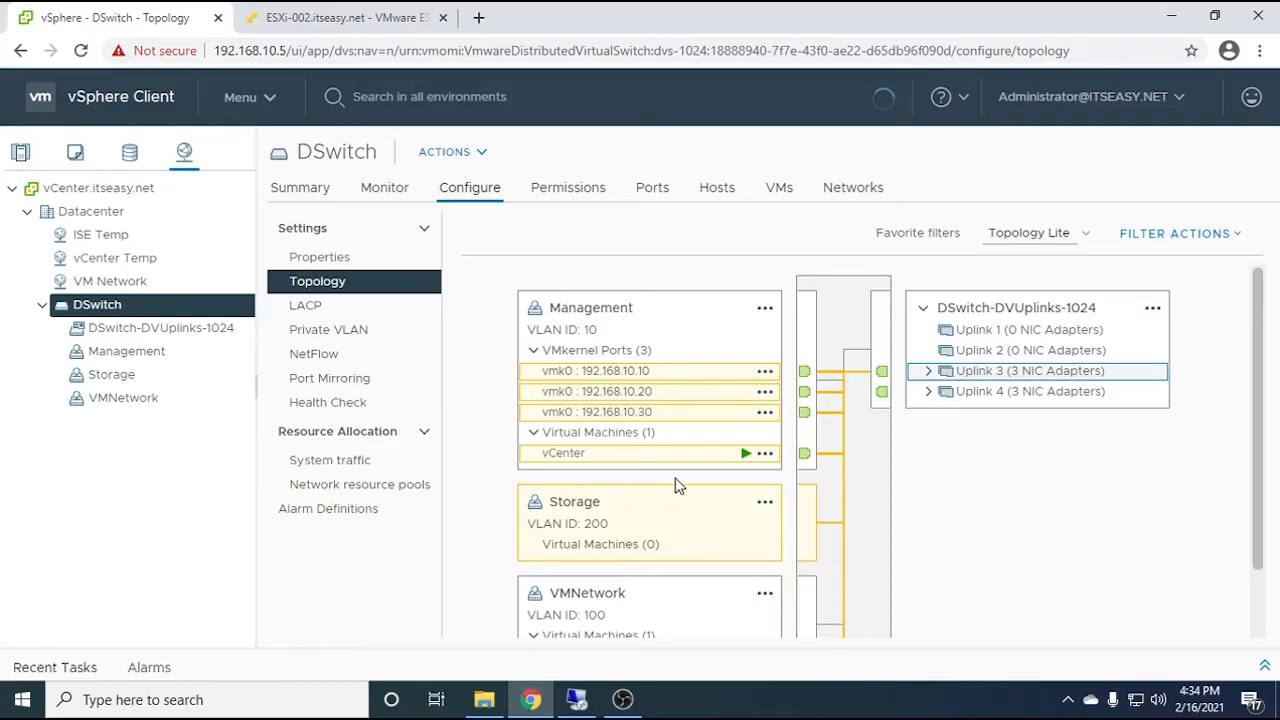
{"action": "scroll", "coordinate": [674, 488], "scroll_direction": "down", "scroll_amount": 2}
{"action": "scroll", "coordinate": [697, 569], "scroll_direction": "up", "scroll_amount": 2}
Compare the topology paths of Uplinks 1, 2 and 3, and expand the NIC adapters under Uplink 3 and Uplink 4
{"action": "left_click", "coordinate": [980, 351]}
{"action": "left_click", "coordinate": [977, 332]}
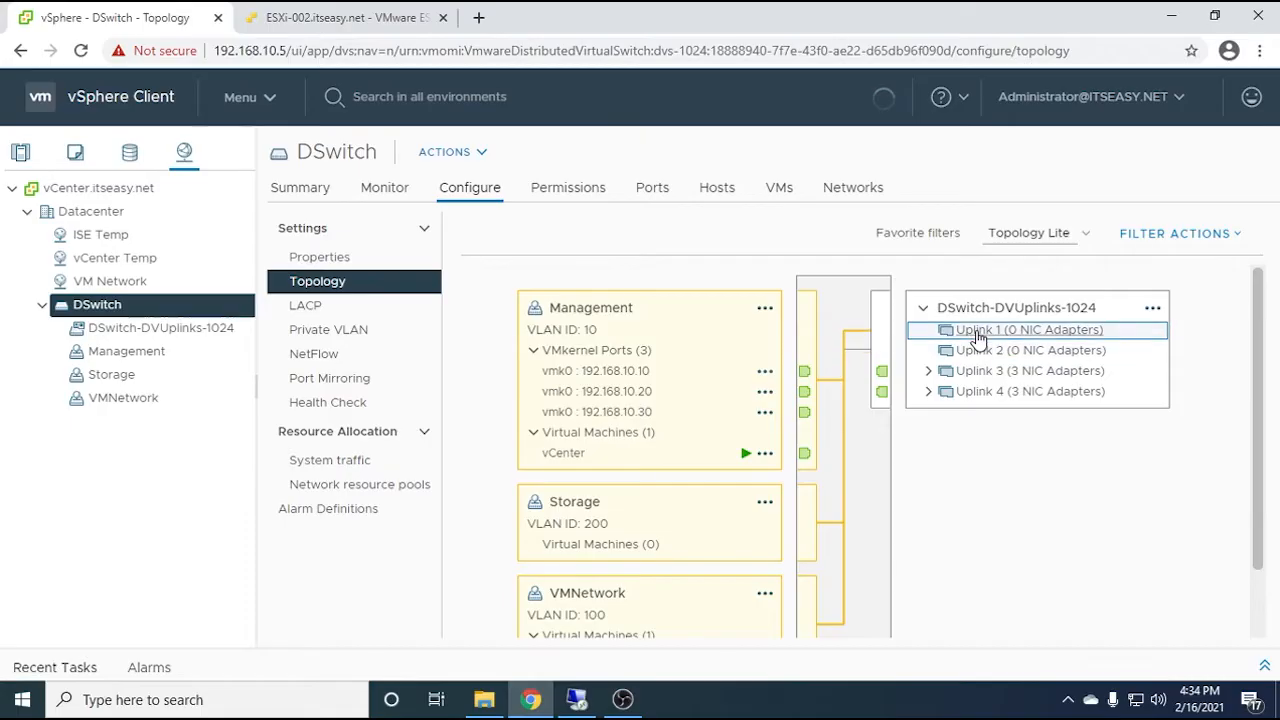
{"action": "left_click", "coordinate": [977, 352]}
{"action": "left_click", "coordinate": [975, 333]}
{"action": "left_click", "coordinate": [973, 352]}
{"action": "left_click", "coordinate": [975, 333]}
{"action": "left_click", "coordinate": [977, 352]}
{"action": "left_click", "coordinate": [978, 371]}
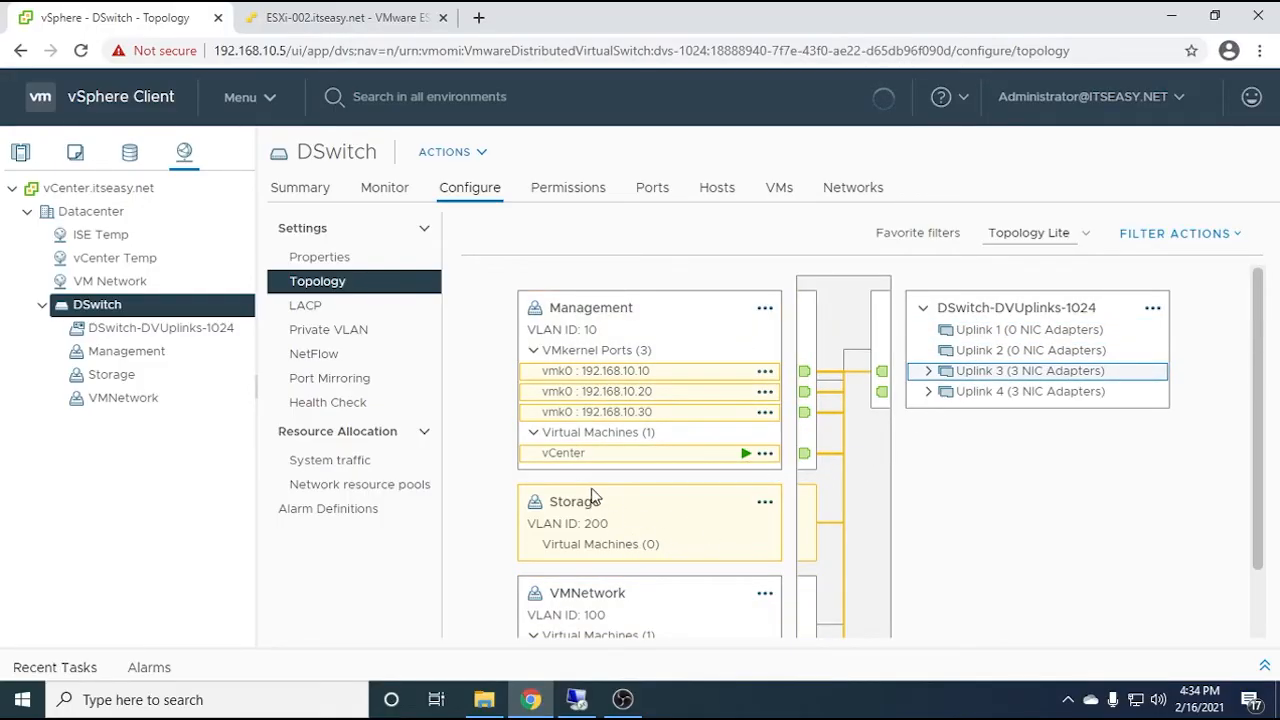
{"action": "left_click", "coordinate": [929, 371]}
{"action": "left_click", "coordinate": [929, 455]}
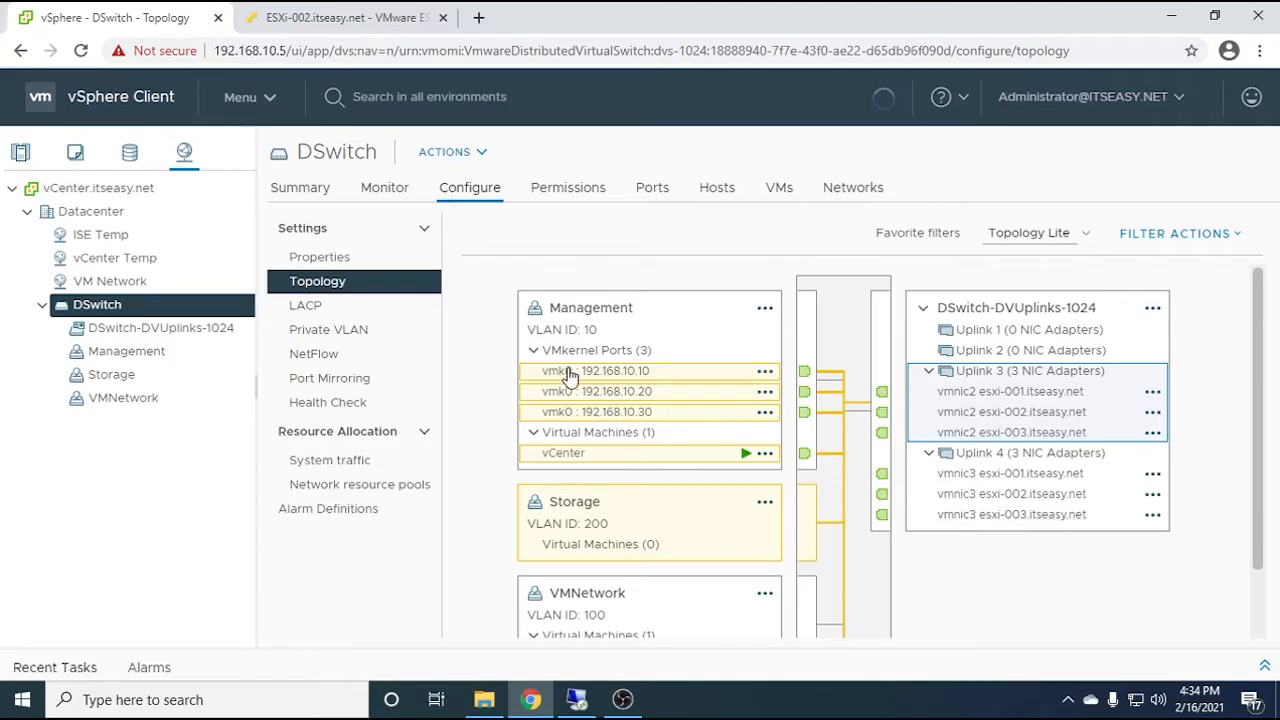
Start managing host networking on DSwitch for the attached hosts esxi-001, esxi-002 and esxi-003, and proceed to the physical adapters
{"action": "right_click", "coordinate": [108, 307]}
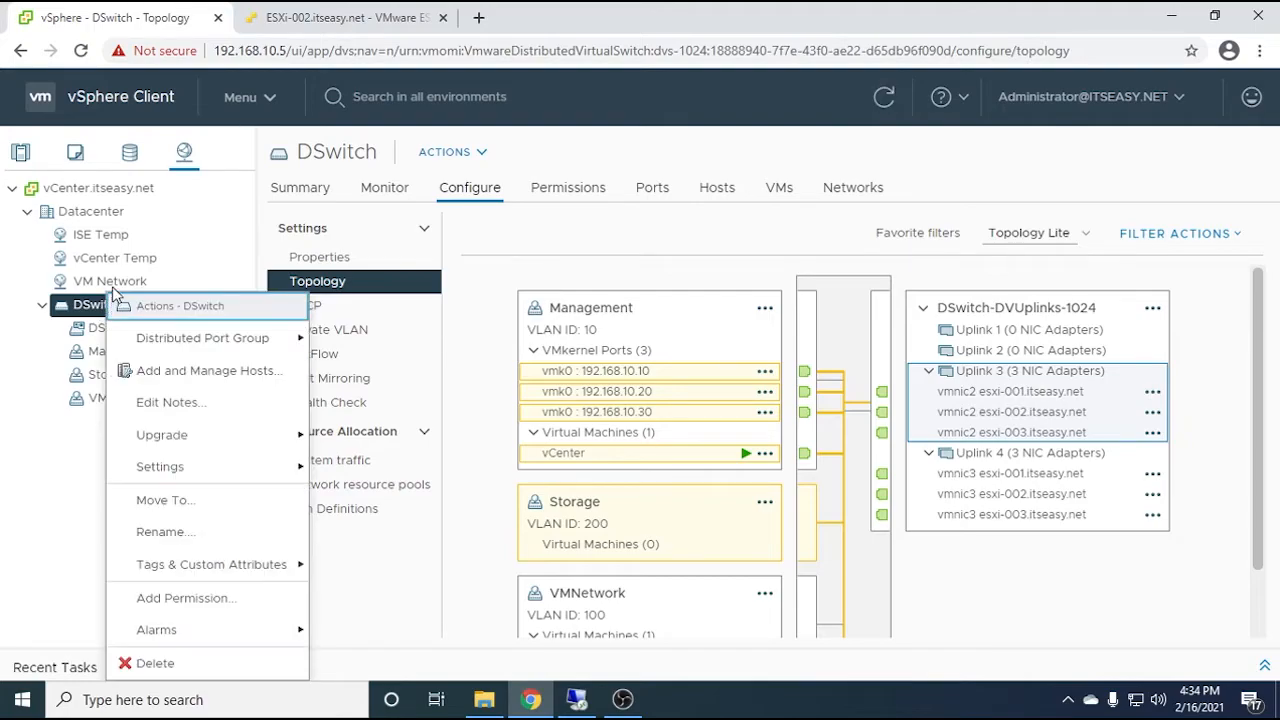
{"action": "mouse_move", "coordinate": [161, 350]}
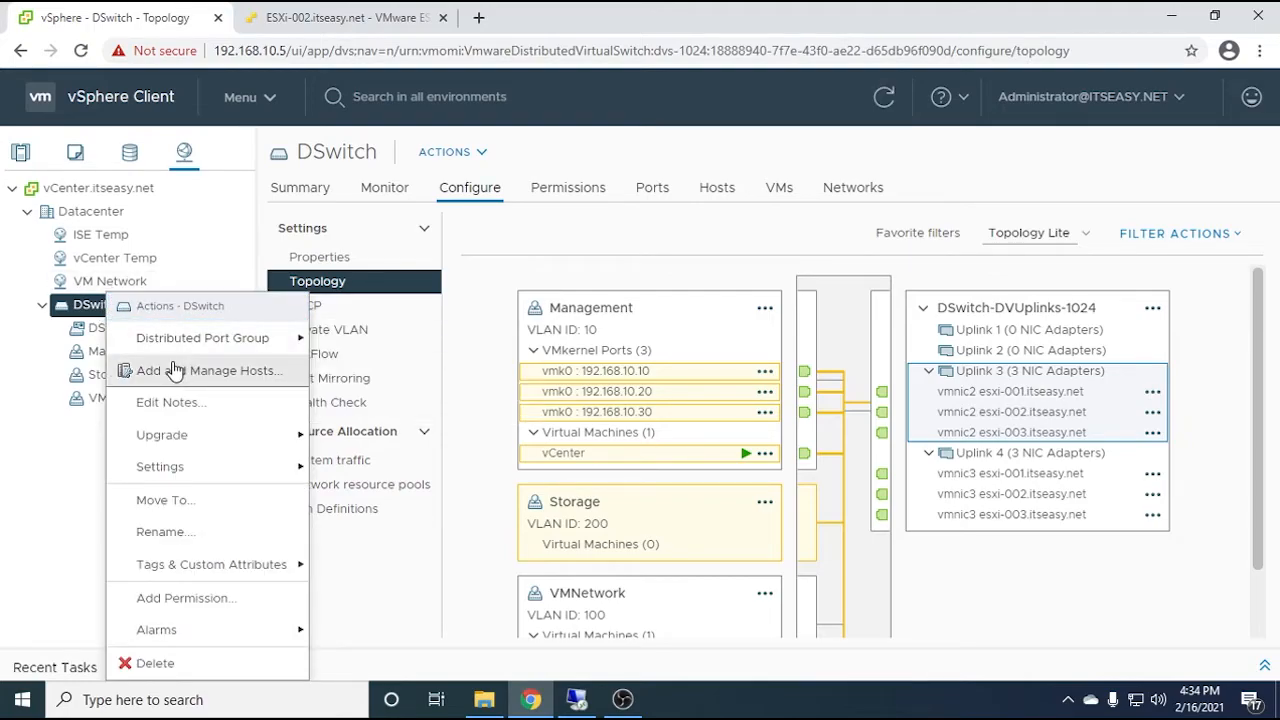
{"action": "left_click", "coordinate": [172, 372]}
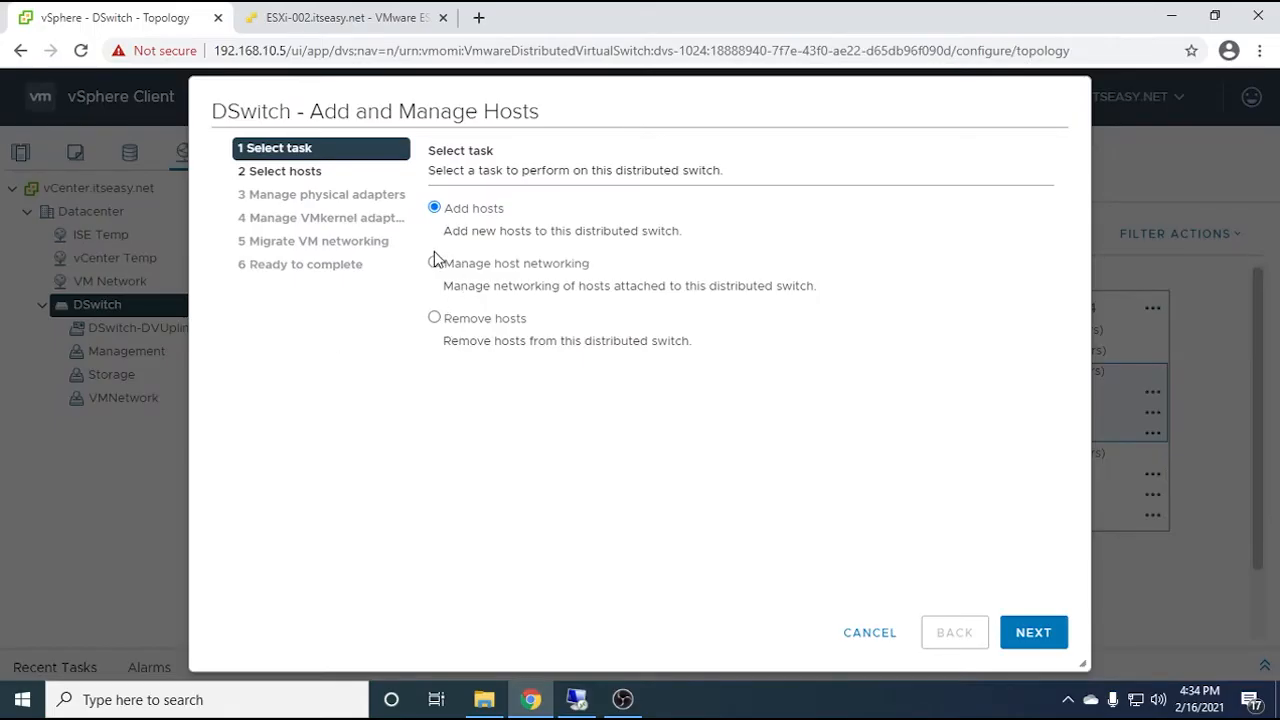
{"action": "left_click", "coordinate": [1030, 632]}
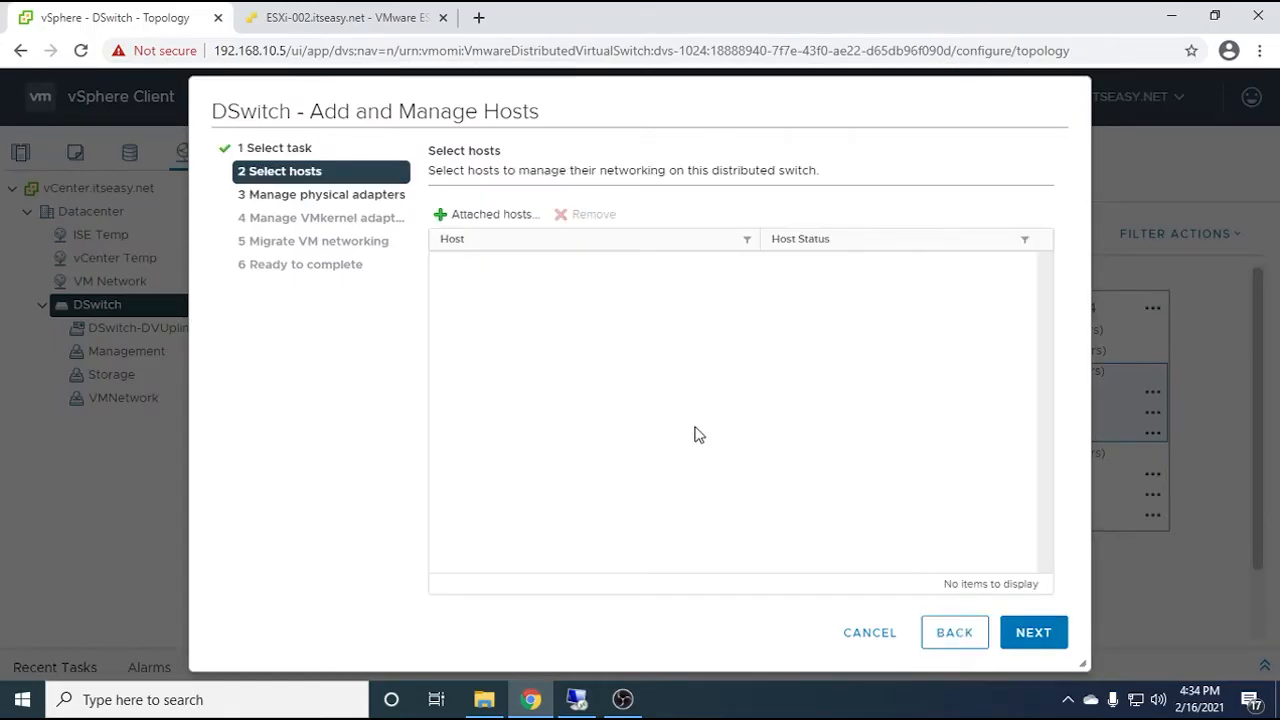
{"action": "left_click", "coordinate": [478, 216]}
{"action": "left_click", "coordinate": [273, 218]}
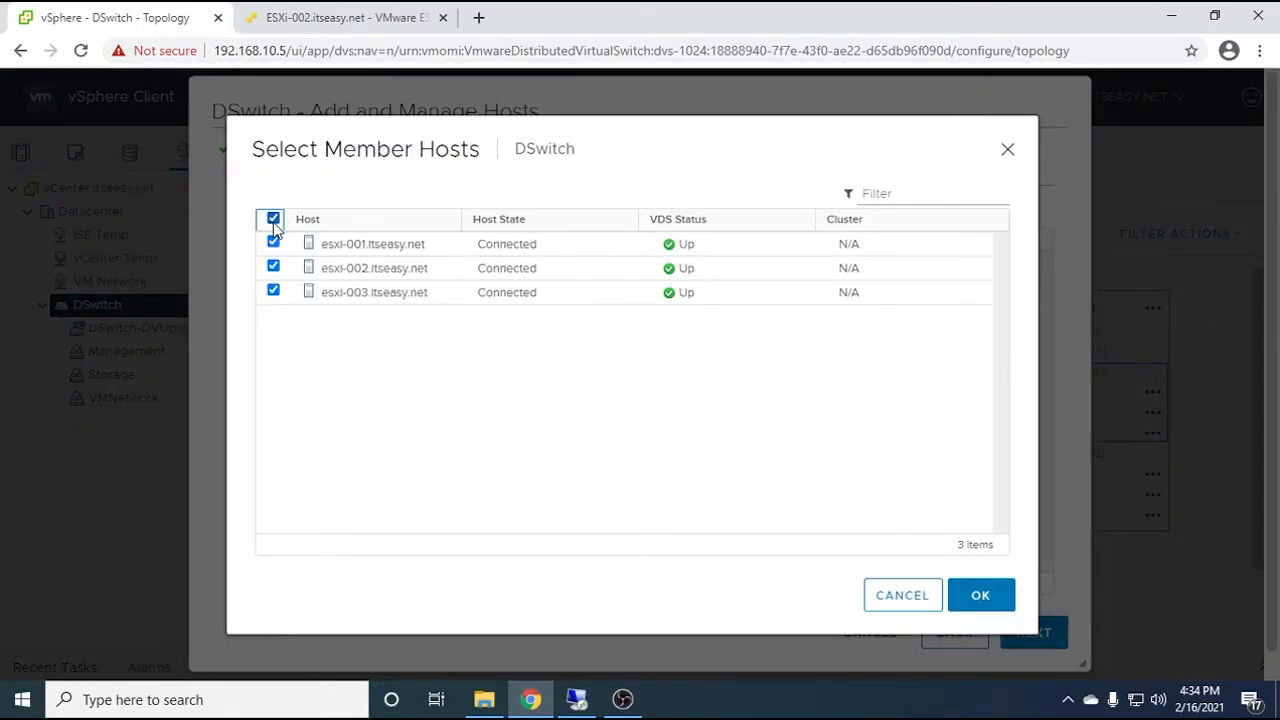
{"action": "left_click", "coordinate": [979, 595]}
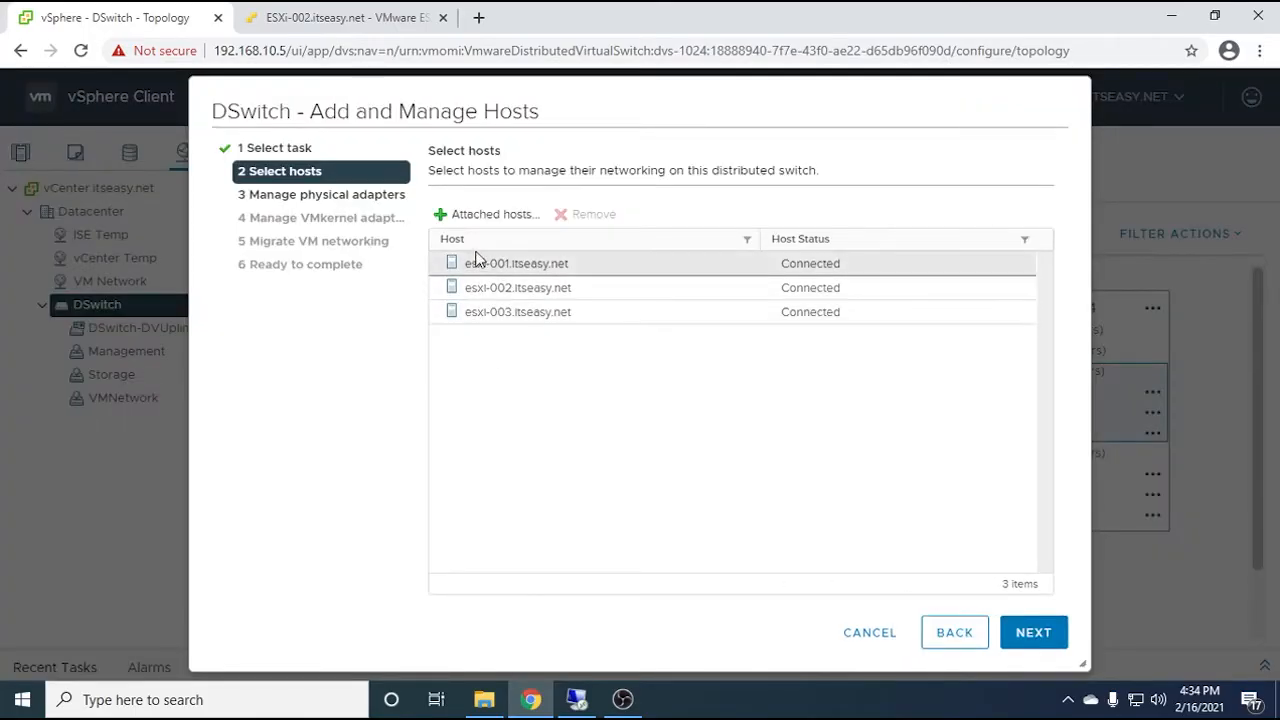
{"action": "left_click", "coordinate": [1033, 632]}
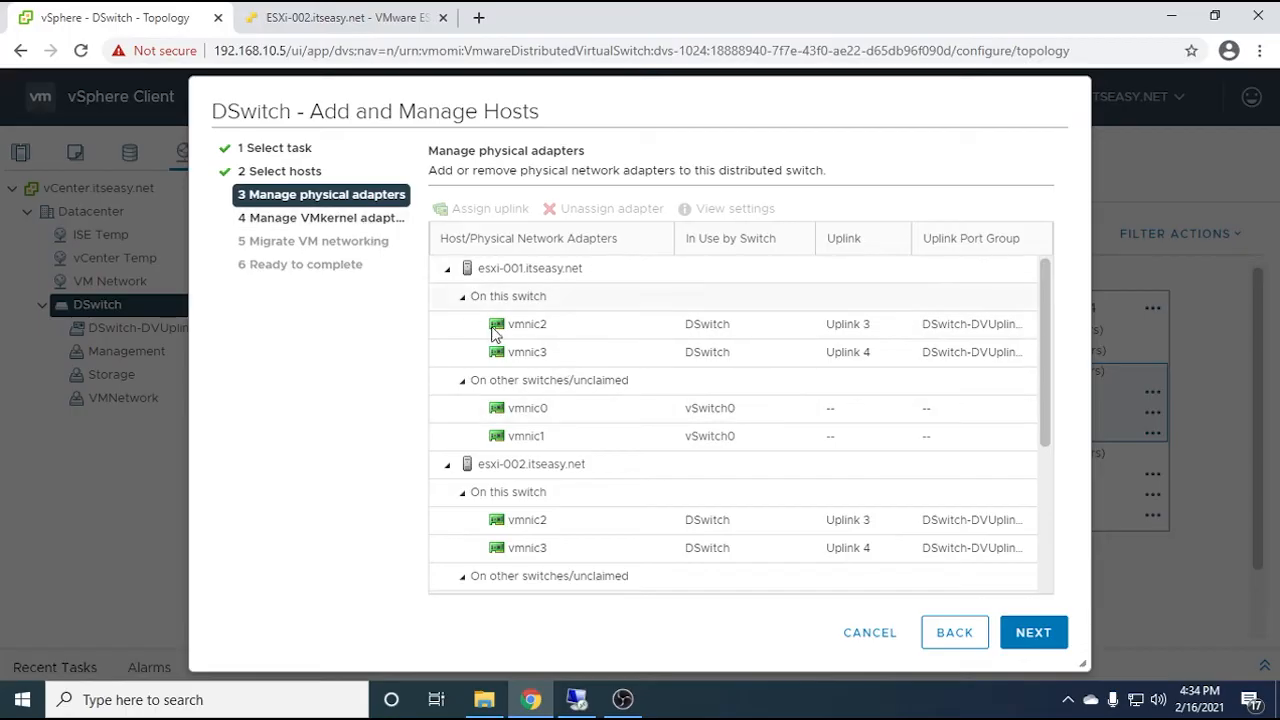
Assign vmnic0 of esxi-001 to Uplink 1 and apply the assignment to the rest of the hosts
{"action": "left_click", "coordinate": [550, 432]}
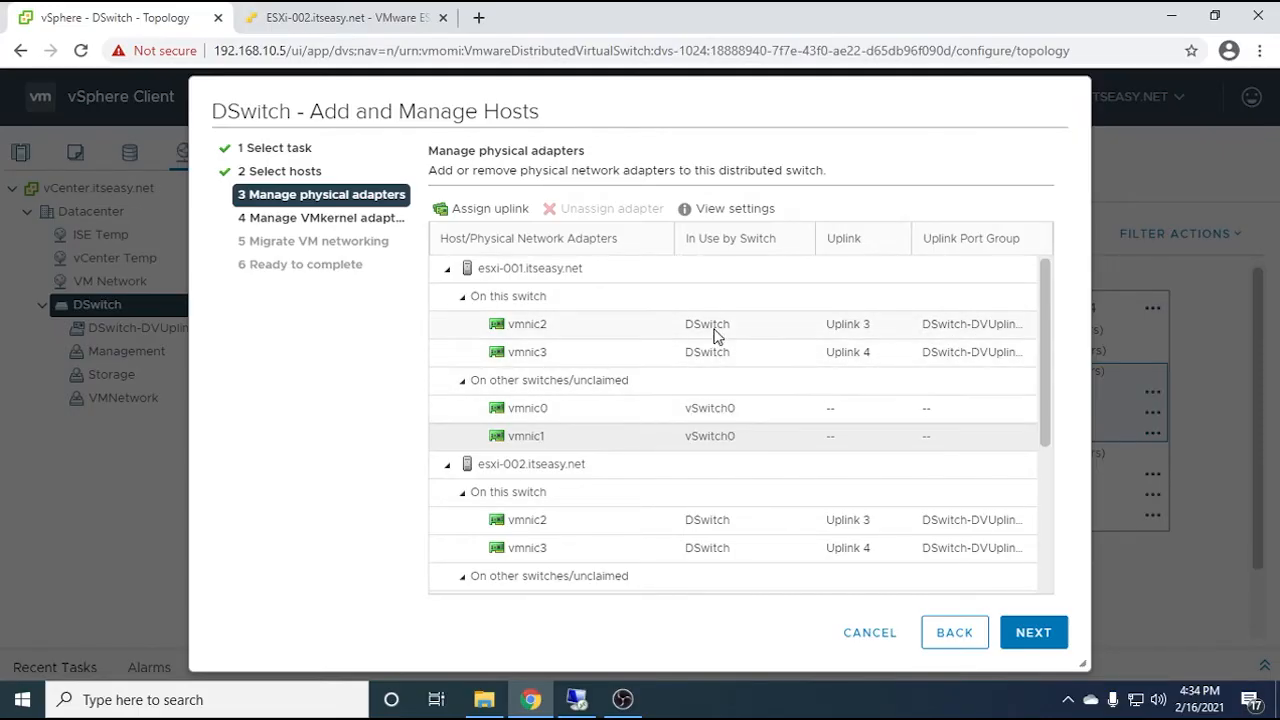
{"action": "left_click", "coordinate": [532, 410]}
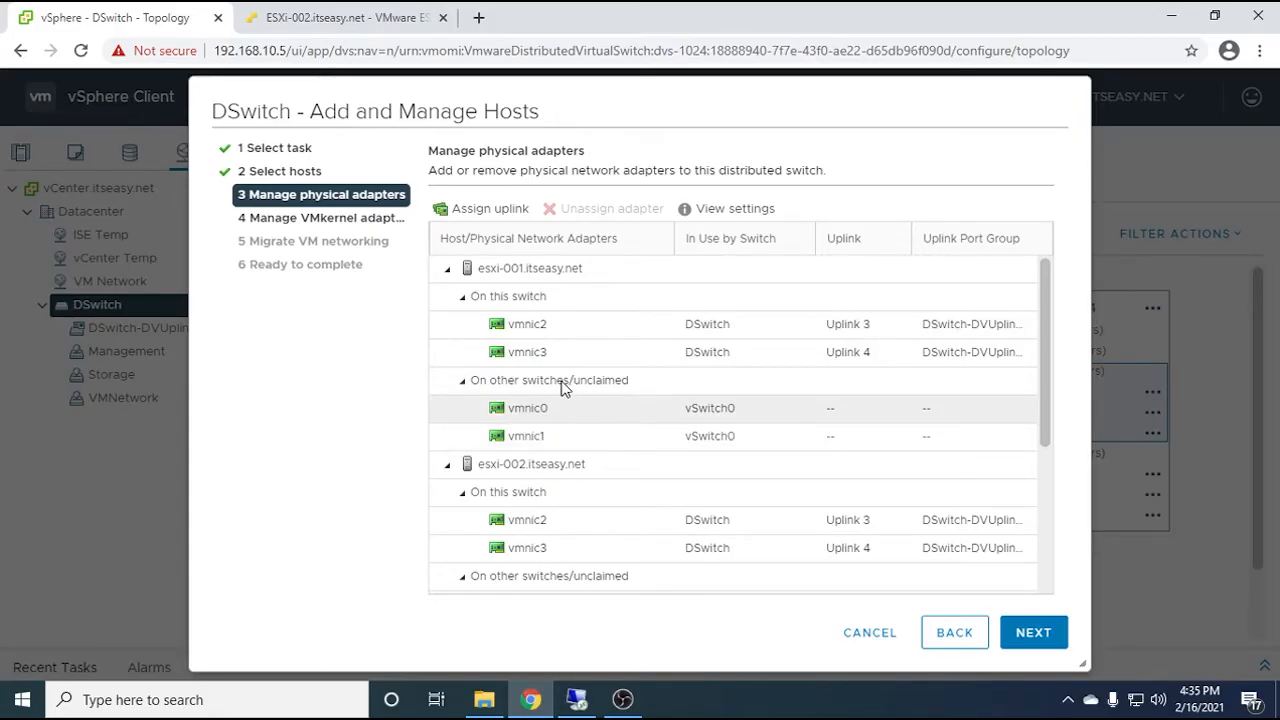
{"action": "left_click", "coordinate": [478, 208]}
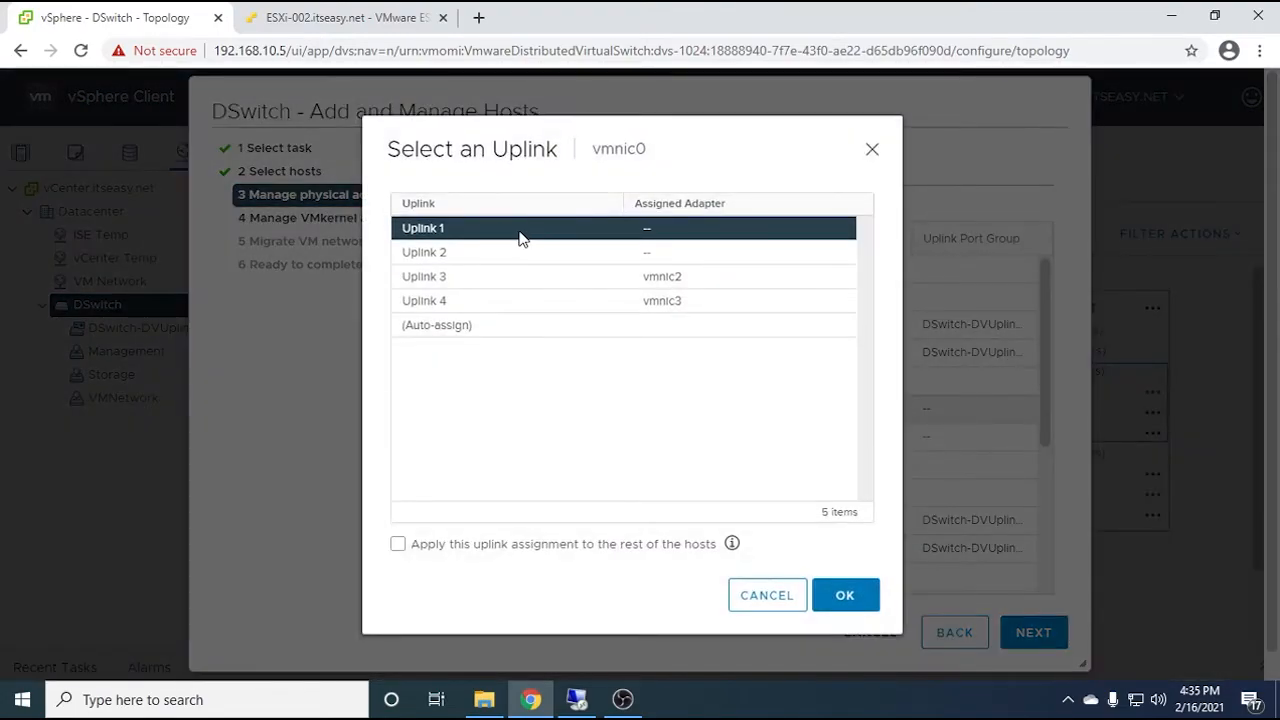
{"action": "left_click", "coordinate": [397, 545]}
{"action": "left_click", "coordinate": [845, 595]}
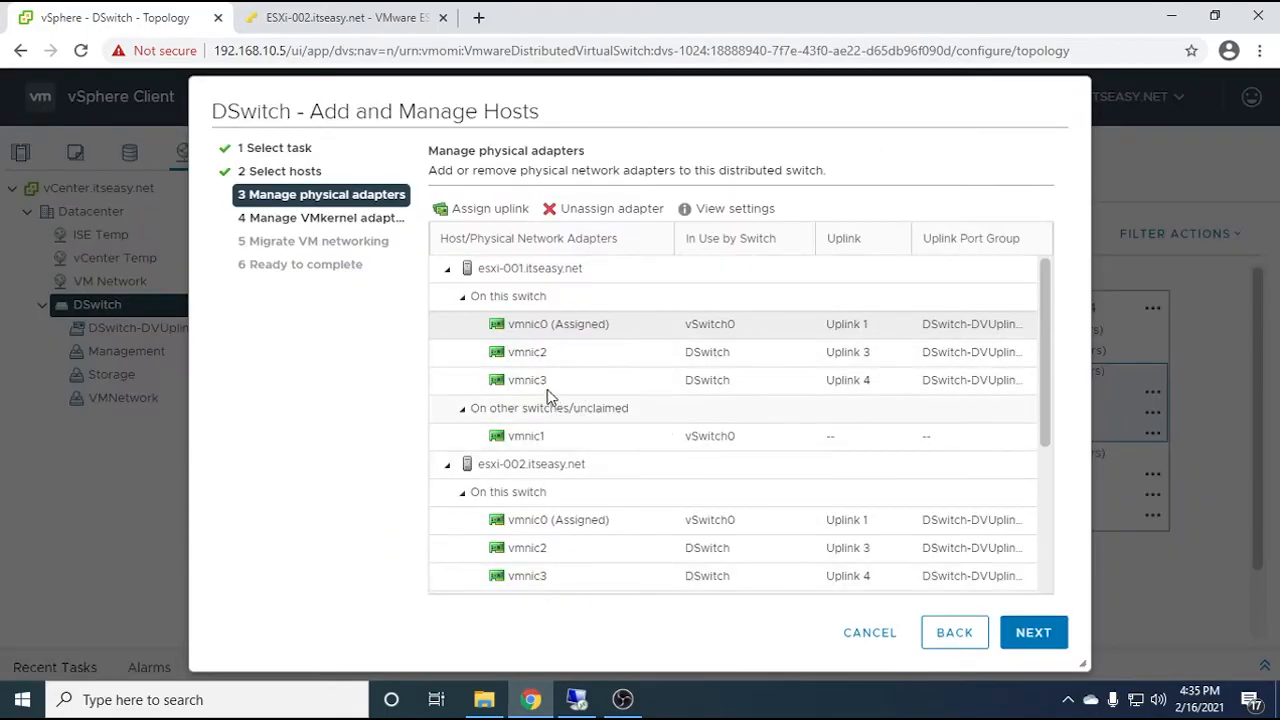
Assign vmnic1 of esxi-001 to Uplink 2 and apply the assignment to the rest of the hosts
{"action": "left_click", "coordinate": [560, 436]}
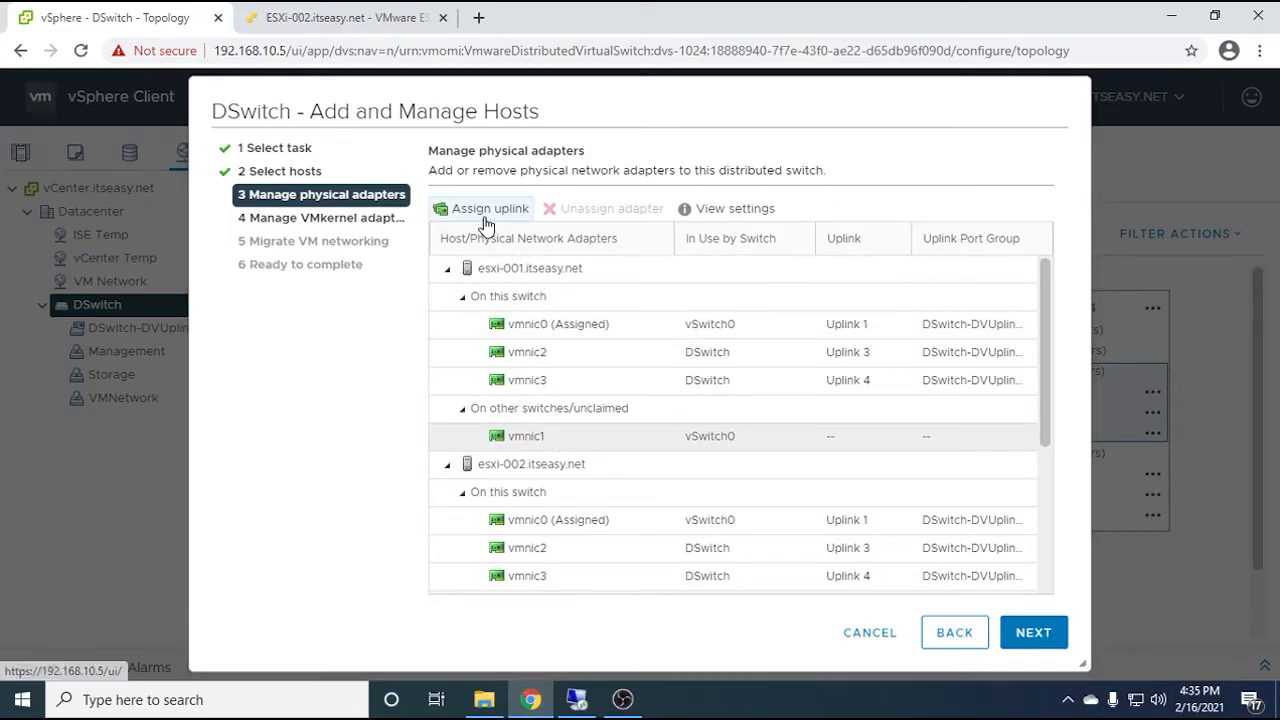
{"action": "left_click", "coordinate": [440, 209]}
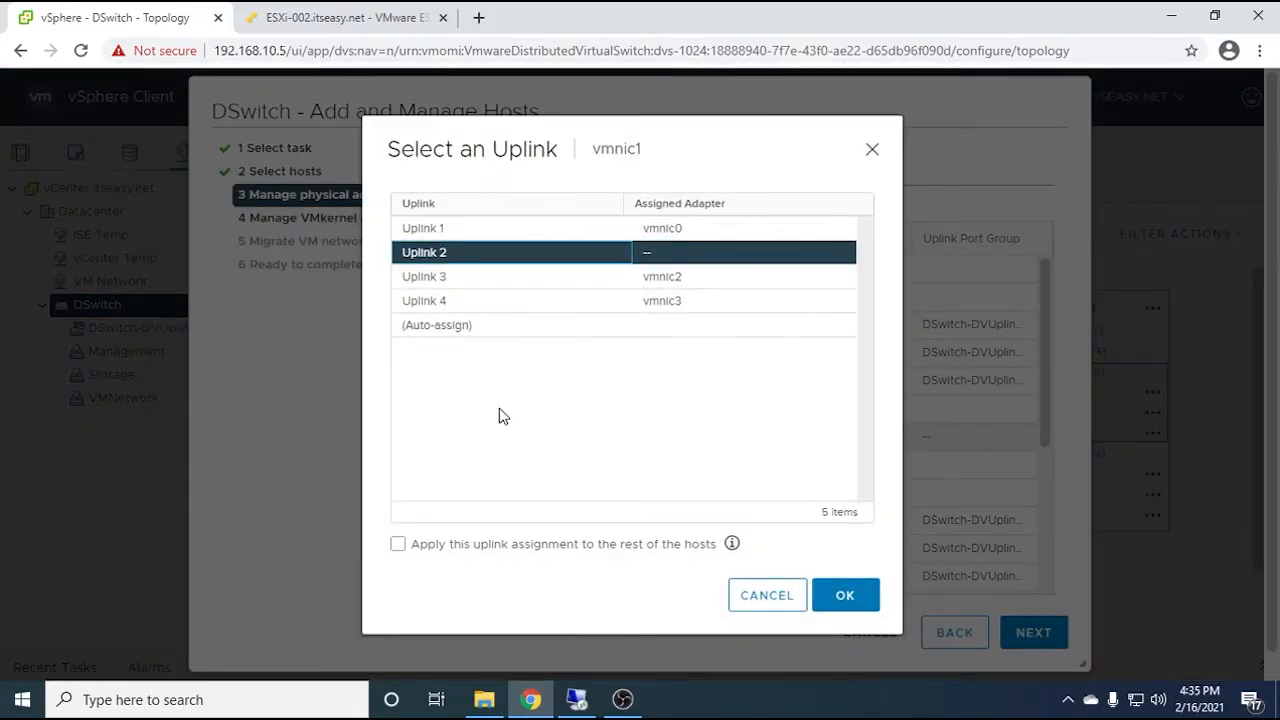
{"action": "left_click", "coordinate": [398, 544]}
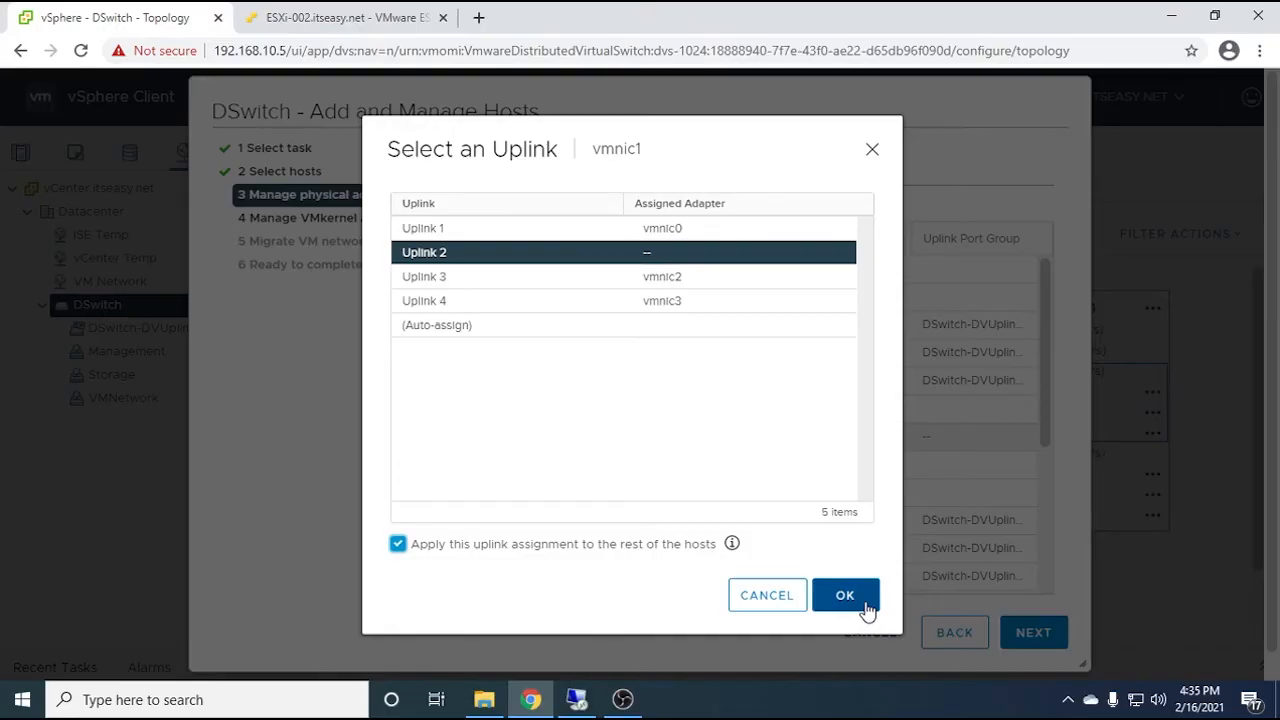
{"action": "left_click", "coordinate": [845, 598]}
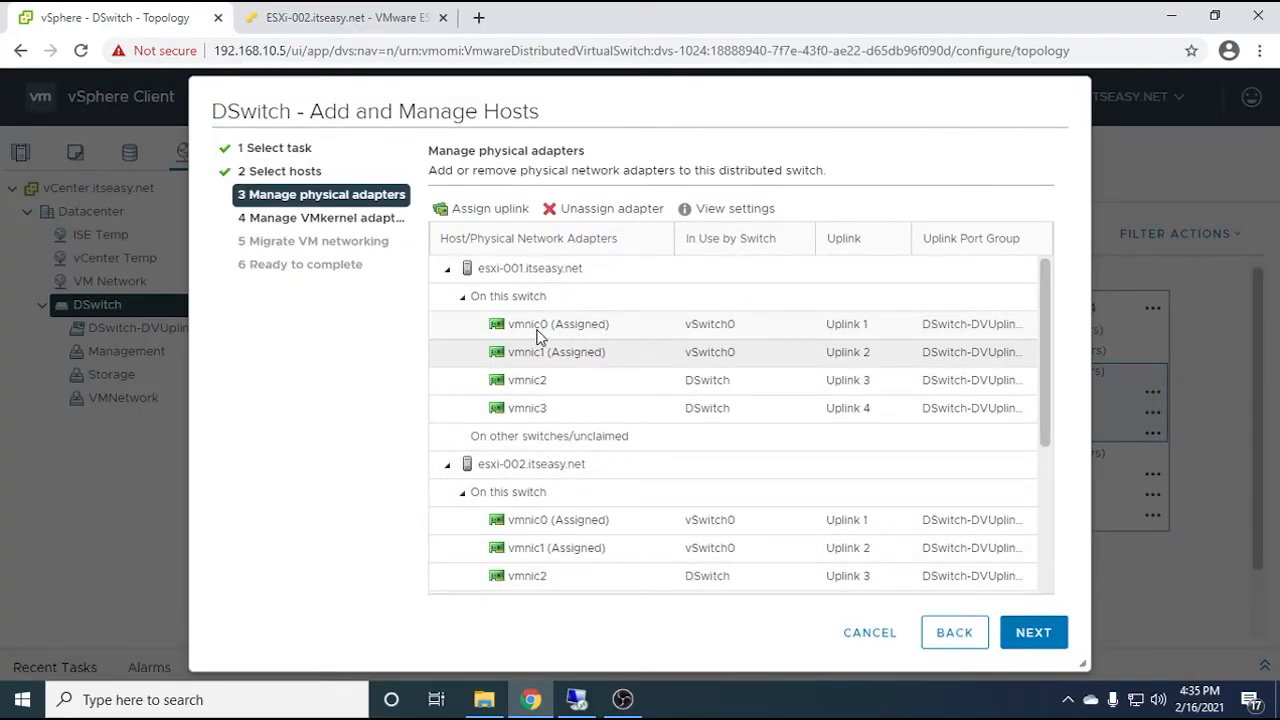
Review the adapter assignments on all hosts and finish the wizard without migrating VMkernel adapters or virtual machine networking
{"action": "scroll", "coordinate": [580, 400], "scroll_direction": "down", "scroll_amount": 5}
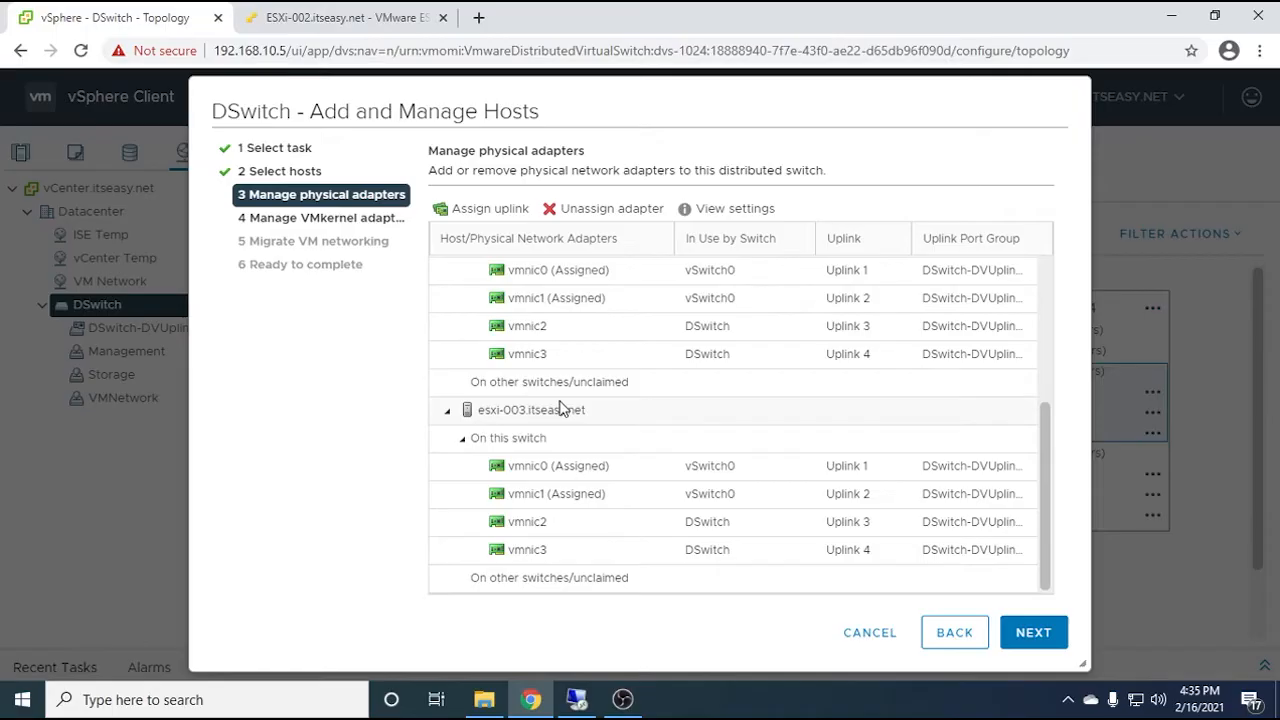
{"action": "scroll", "coordinate": [560, 420], "scroll_direction": "up", "scroll_amount": 1}
{"action": "scroll", "coordinate": [586, 434], "scroll_direction": "down", "scroll_amount": 1}
{"action": "scroll", "coordinate": [594, 426], "scroll_direction": "up", "scroll_amount": 5}
{"action": "left_click", "coordinate": [1036, 636]}
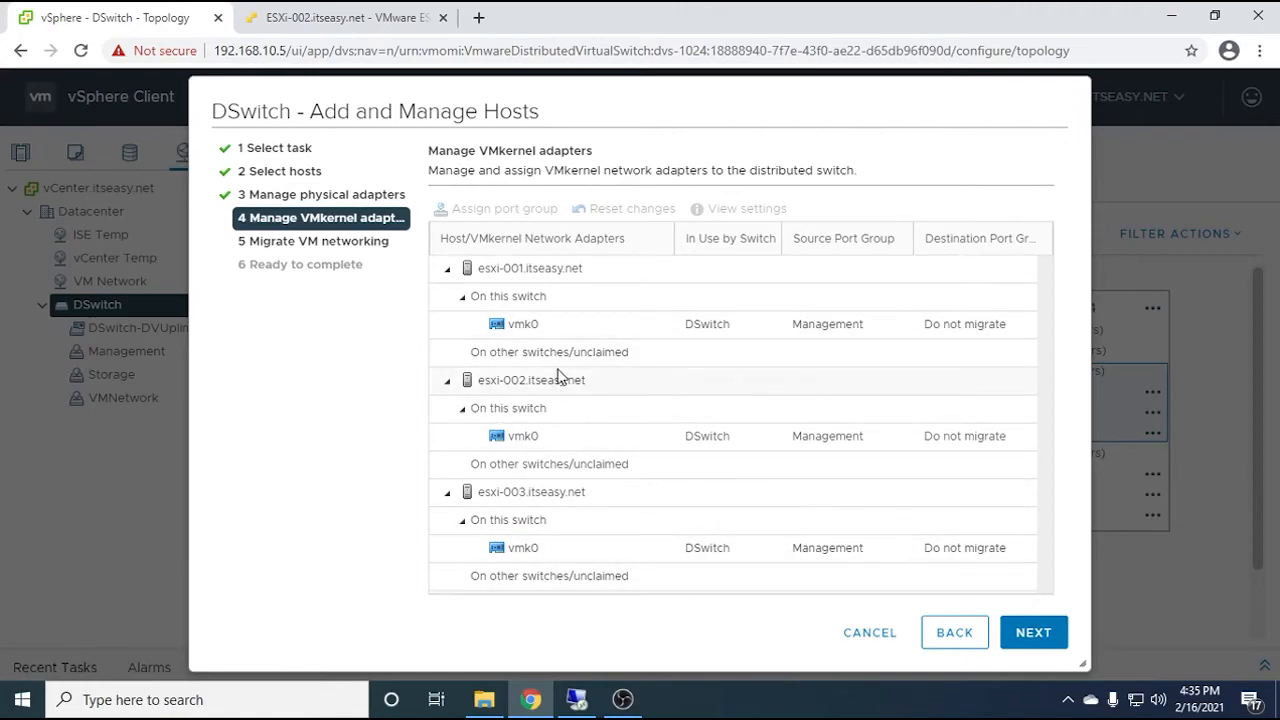
{"action": "left_click", "coordinate": [1033, 640]}
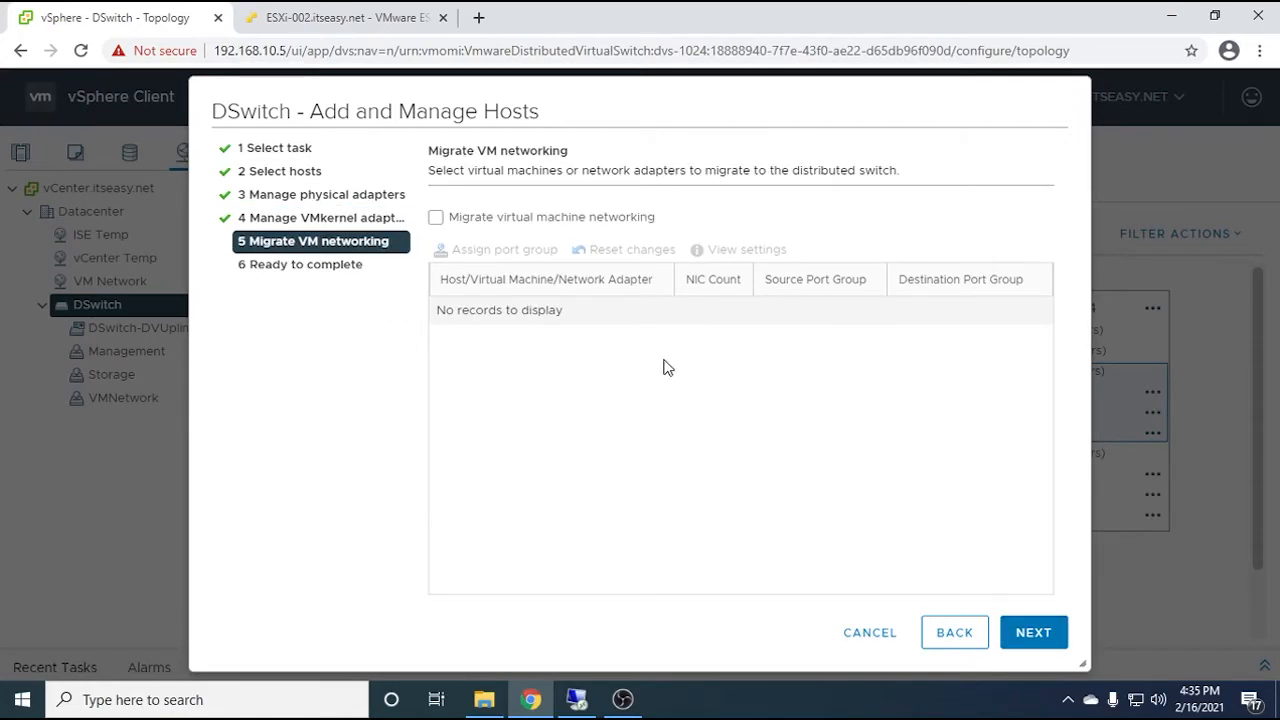
{"action": "left_click", "coordinate": [1034, 632]}
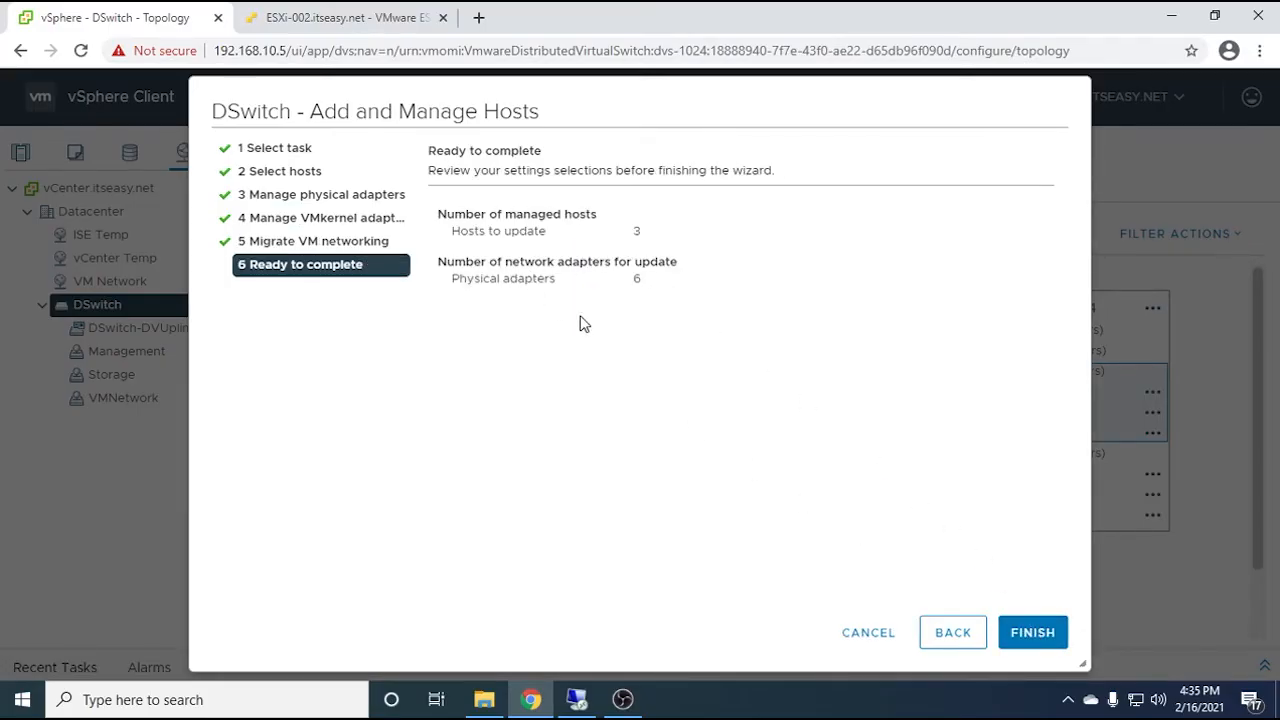
{"action": "left_click", "coordinate": [1033, 632]}
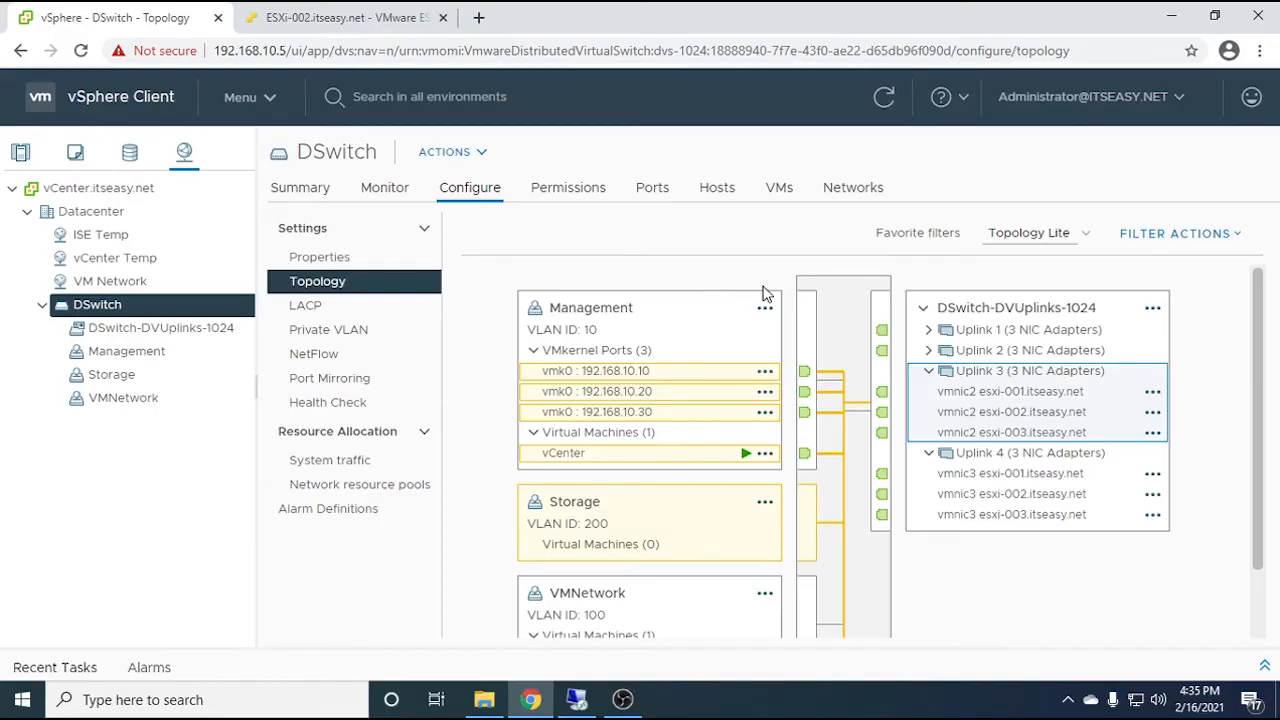
Expand the NIC adapters under Uplink 1 and Uplink 2 in DSwitch's topology and check them
{"action": "left_click", "coordinate": [929, 331]}
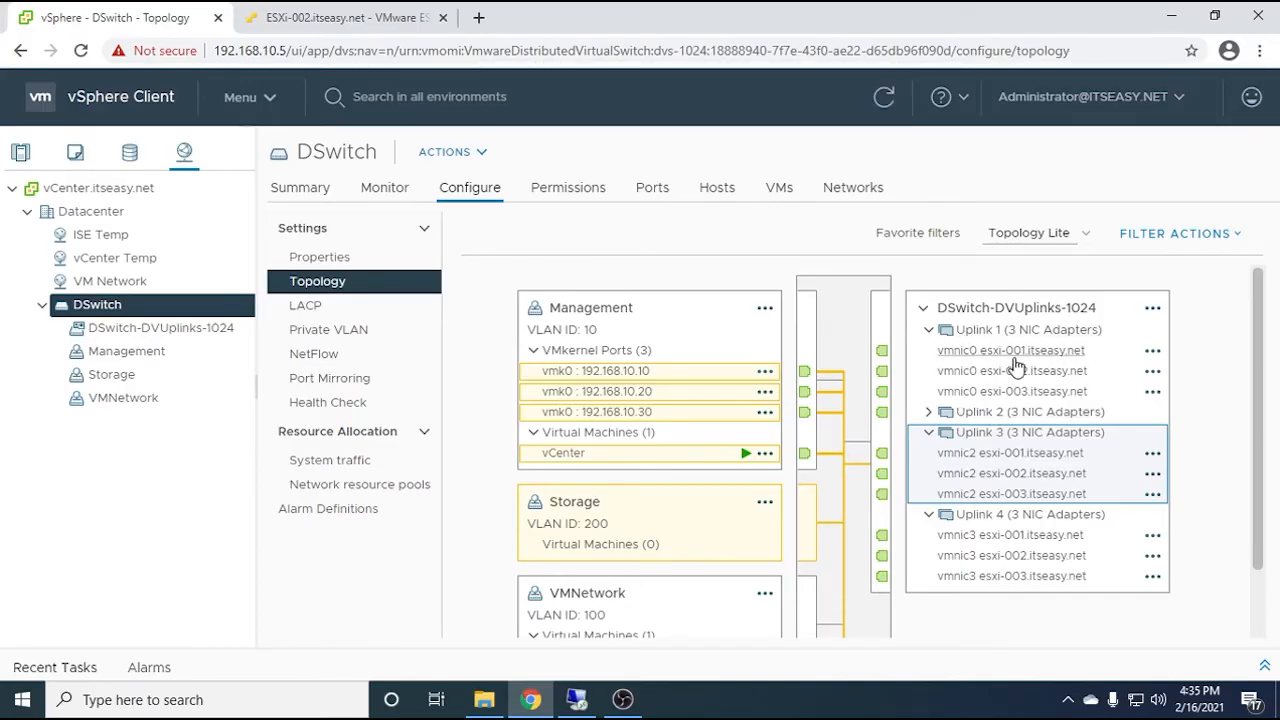
{"action": "left_click", "coordinate": [928, 413]}
{"action": "scroll", "coordinate": [960, 390], "scroll_direction": "down", "scroll_amount": 2}
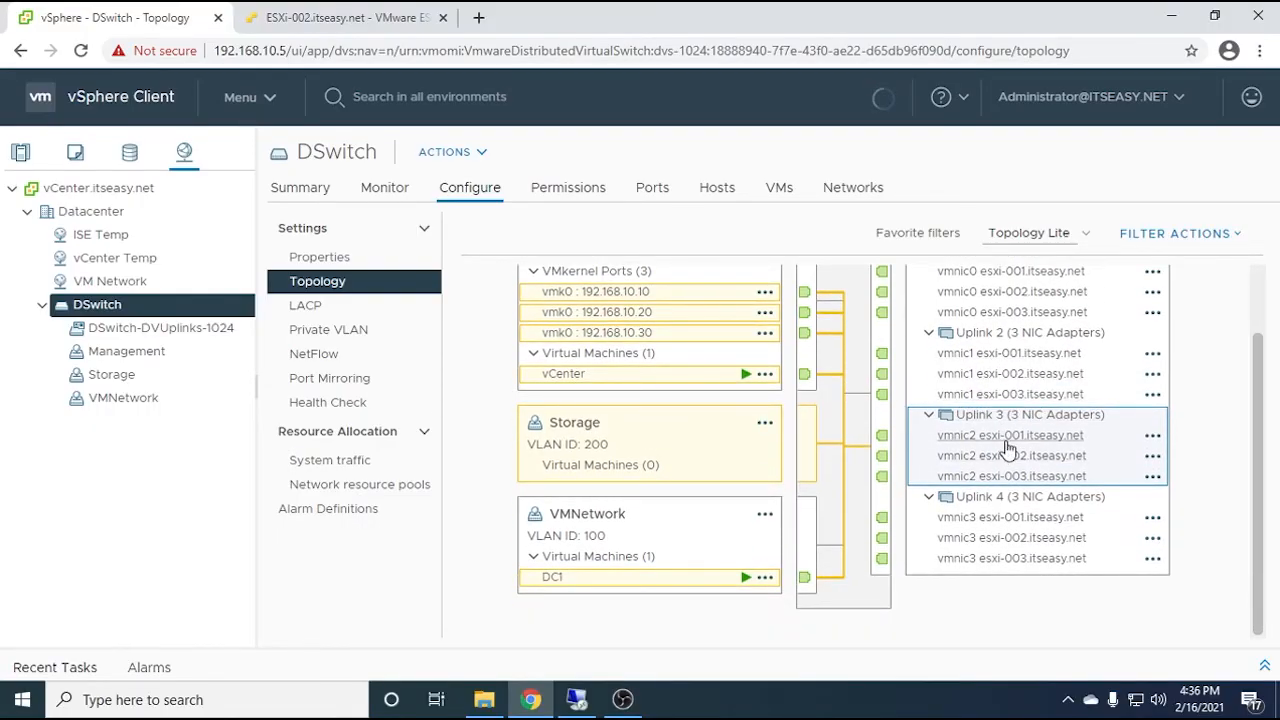
{"action": "scroll", "coordinate": [1005, 445], "scroll_direction": "up", "scroll_amount": 1}
Switch to the ESXi-002 host client and examine DSwitch's details and physical adapters among its virtual switches
{"action": "left_click", "coordinate": [349, 24]}
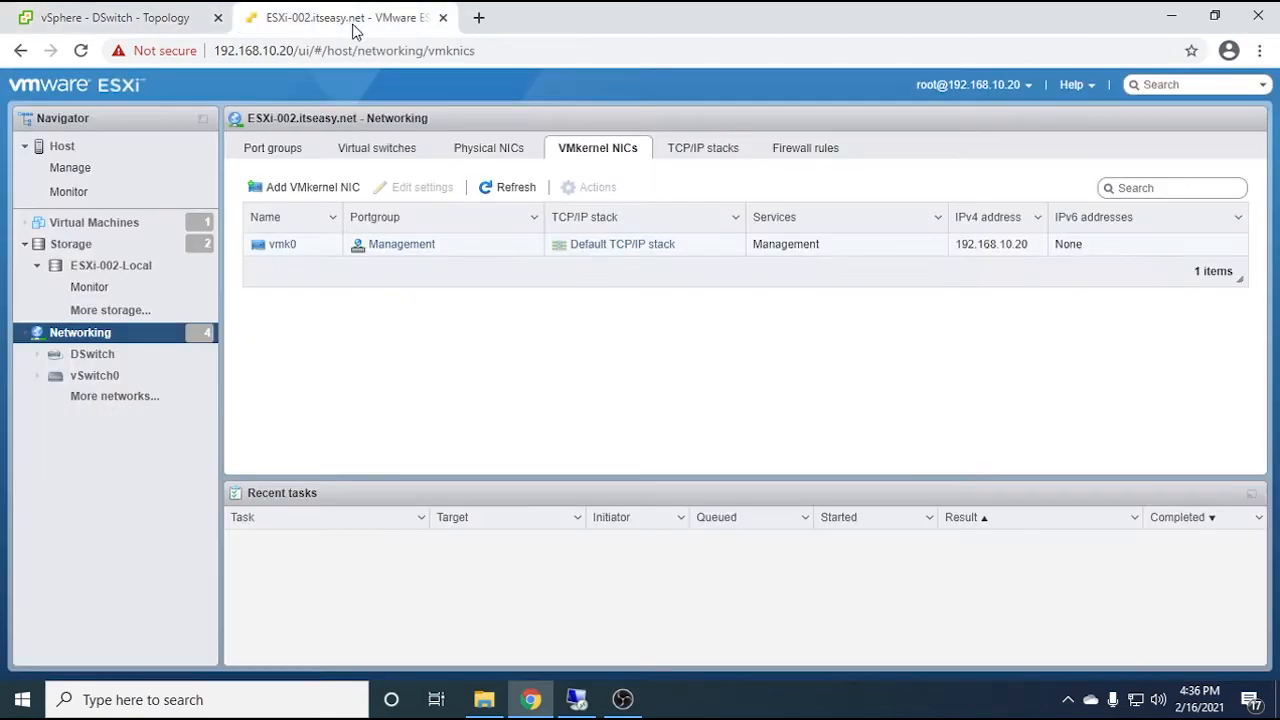
{"action": "left_click", "coordinate": [400, 150]}
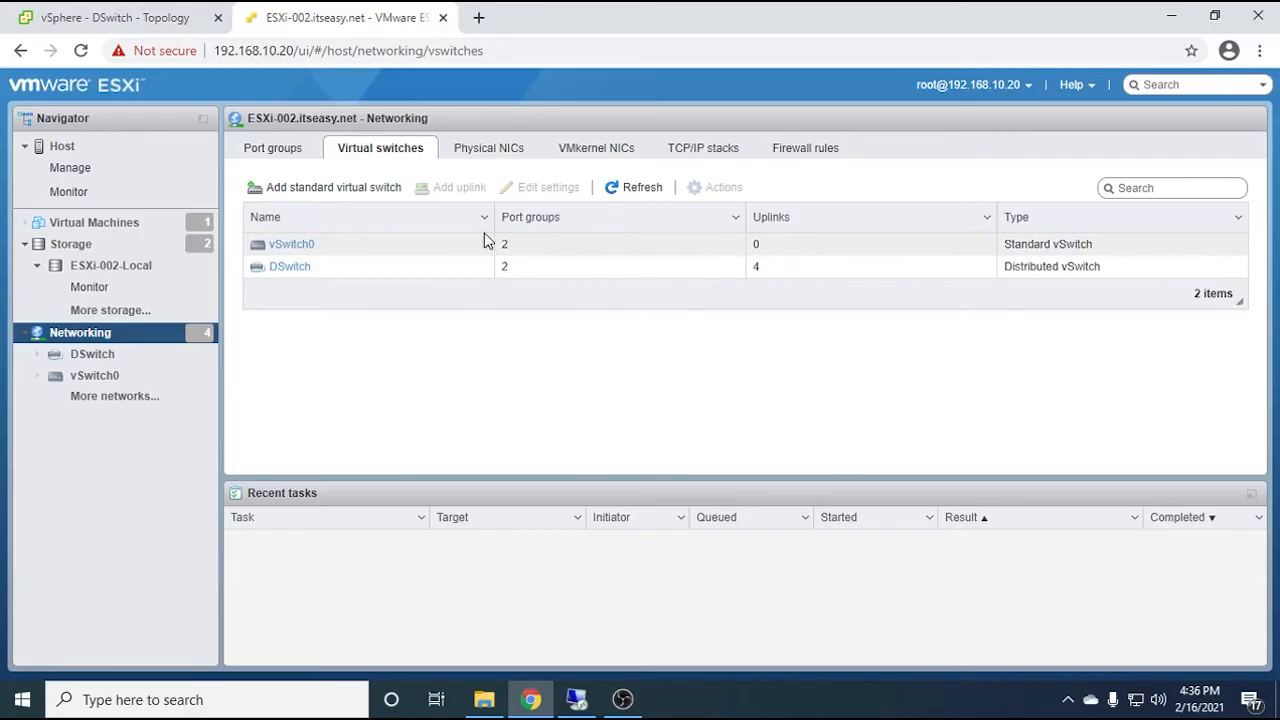
{"action": "left_click", "coordinate": [281, 276]}
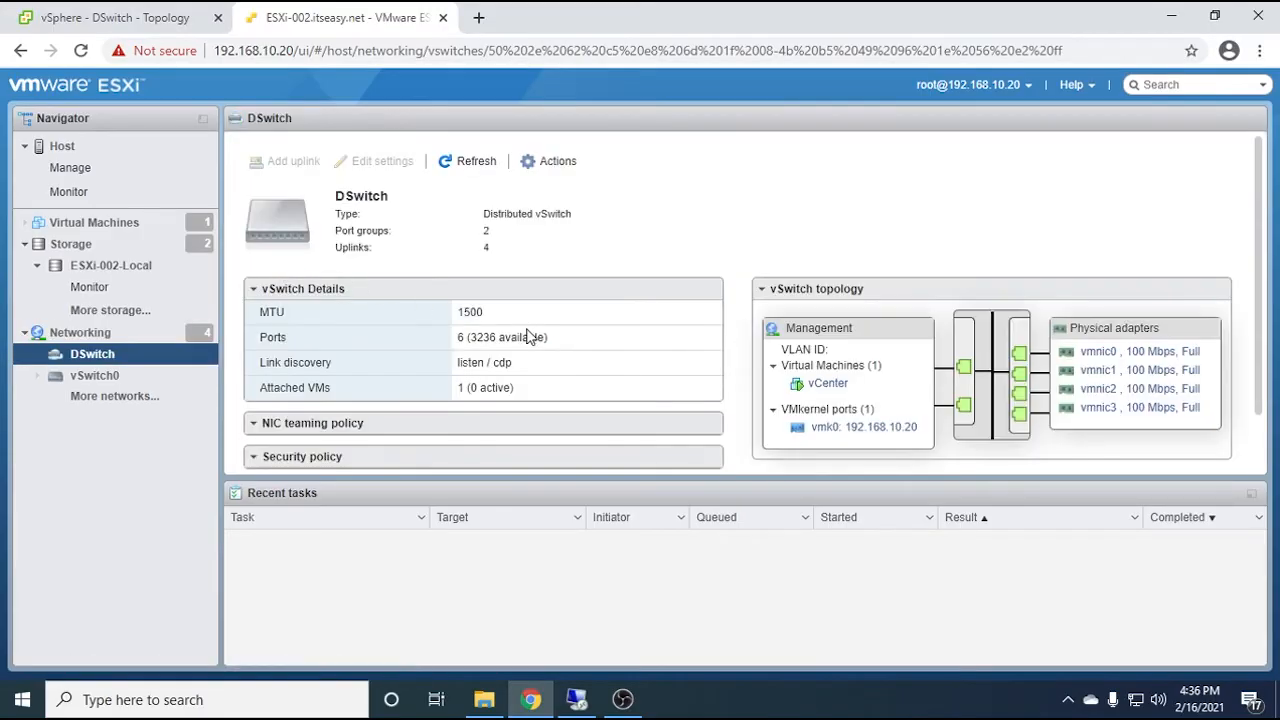
{"action": "scroll", "coordinate": [768, 321], "scroll_direction": "down", "scroll_amount": 2}
{"action": "scroll", "coordinate": [517, 252], "scroll_direction": "up", "scroll_amount": 2}
{"action": "scroll", "coordinate": [746, 314], "scroll_direction": "down", "scroll_amount": 2}
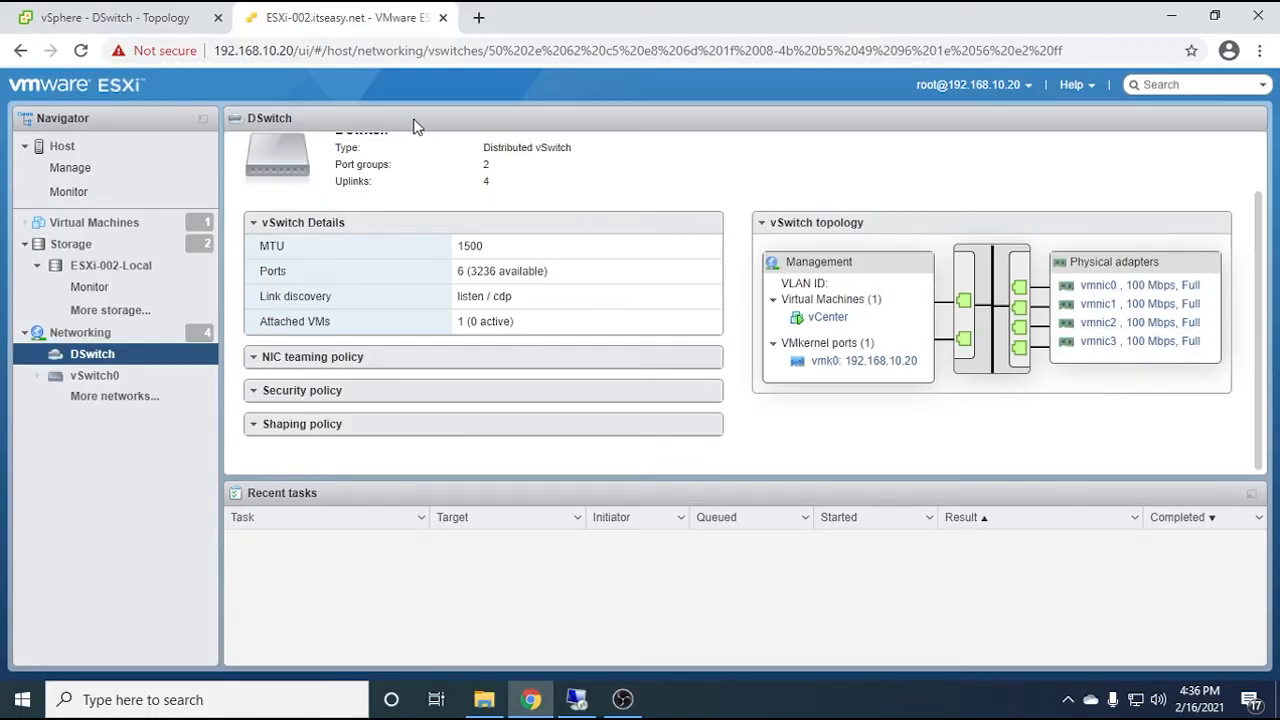
Return to the vSphere Client and review DSwitch's topology from the port groups to all four uplinks
{"action": "left_click", "coordinate": [160, 17]}
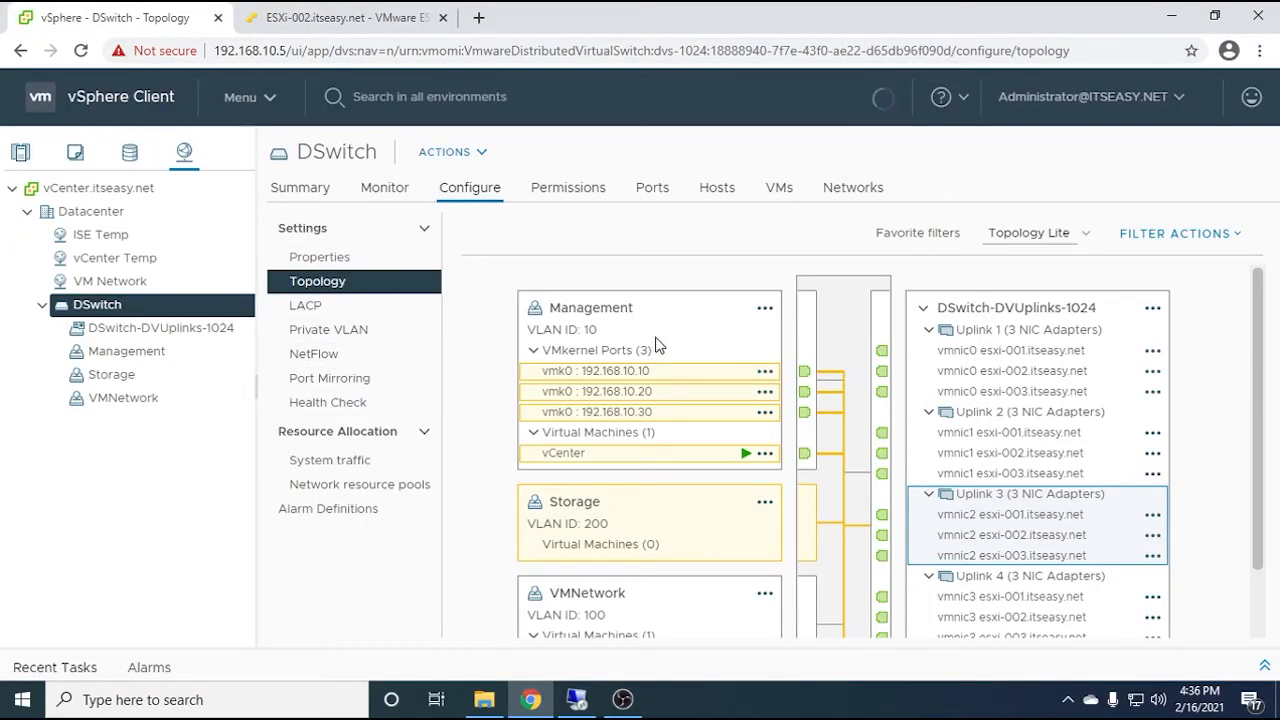
{"action": "scroll", "coordinate": [657, 345], "scroll_direction": "down", "scroll_amount": 2}
{"action": "scroll", "coordinate": [657, 345], "scroll_direction": "up", "scroll_amount": 2}
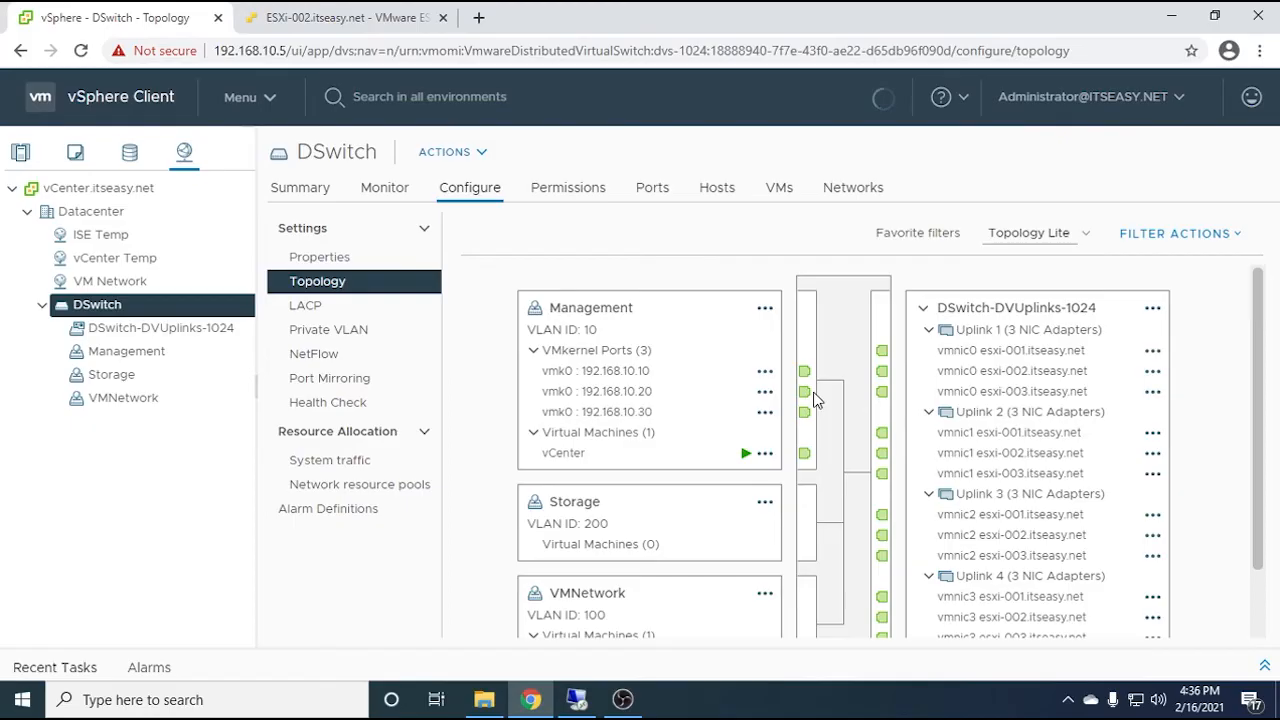
{"action": "scroll", "coordinate": [815, 398], "scroll_direction": "down", "scroll_amount": 2}
{"action": "scroll", "coordinate": [880, 520], "scroll_direction": "up", "scroll_amount": 2}
{"action": "scroll", "coordinate": [880, 515], "scroll_direction": "down", "scroll_amount": 1}
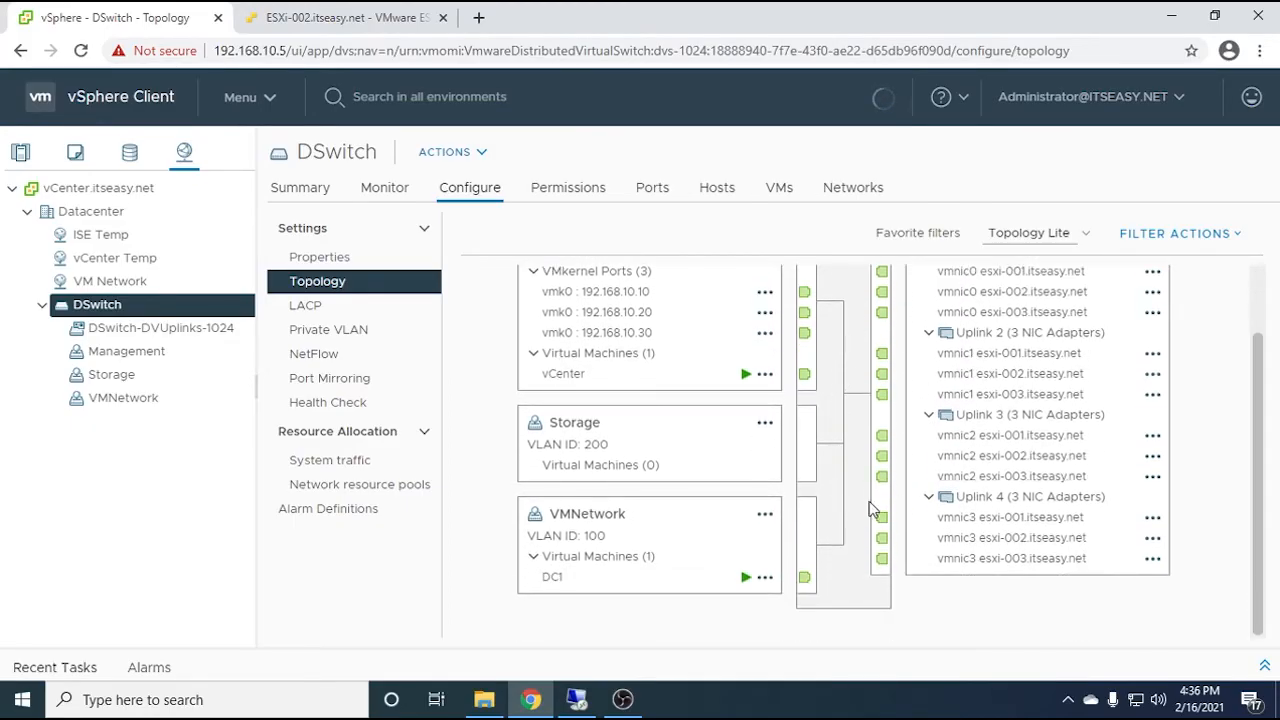
{"action": "scroll", "coordinate": [870, 508], "scroll_direction": "up", "scroll_amount": 1}
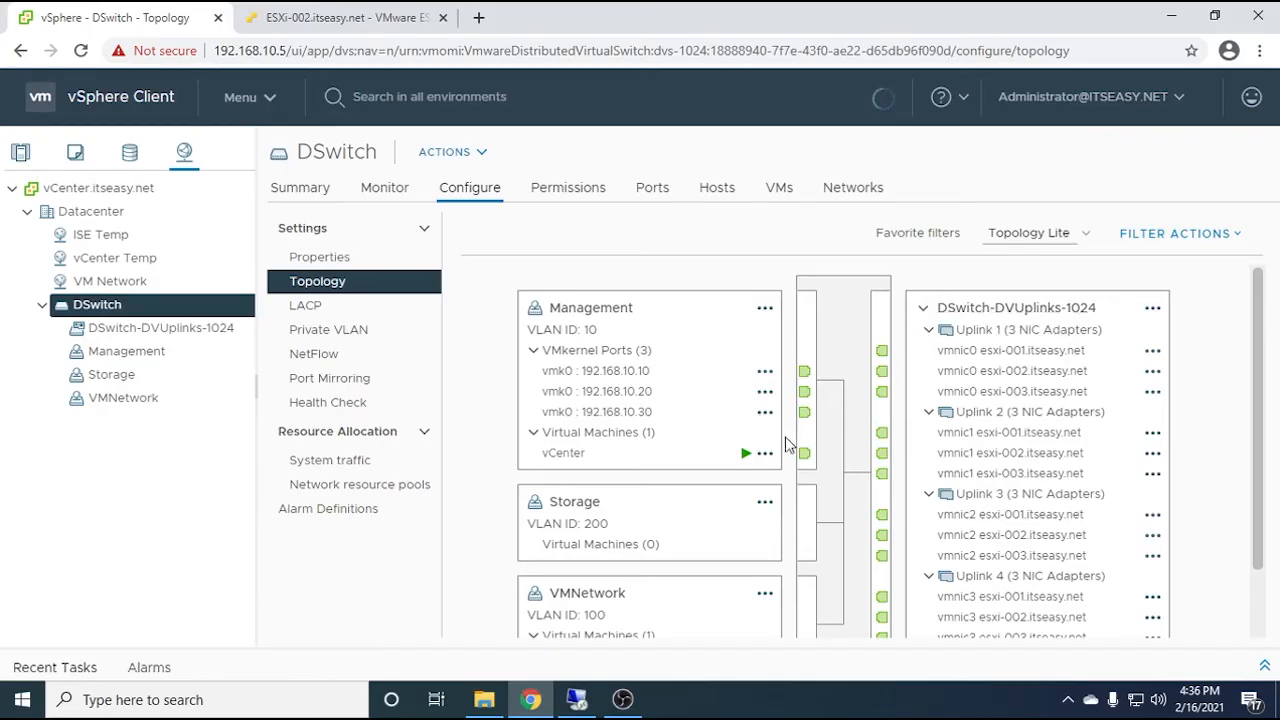
Launch Tera Term and open an SSH connection to the switch at 192.168.100.254
{"action": "left_click", "coordinate": [170, 700]}
{"action": "type", "text": "tera"}
{"action": "key", "text": "Return"}
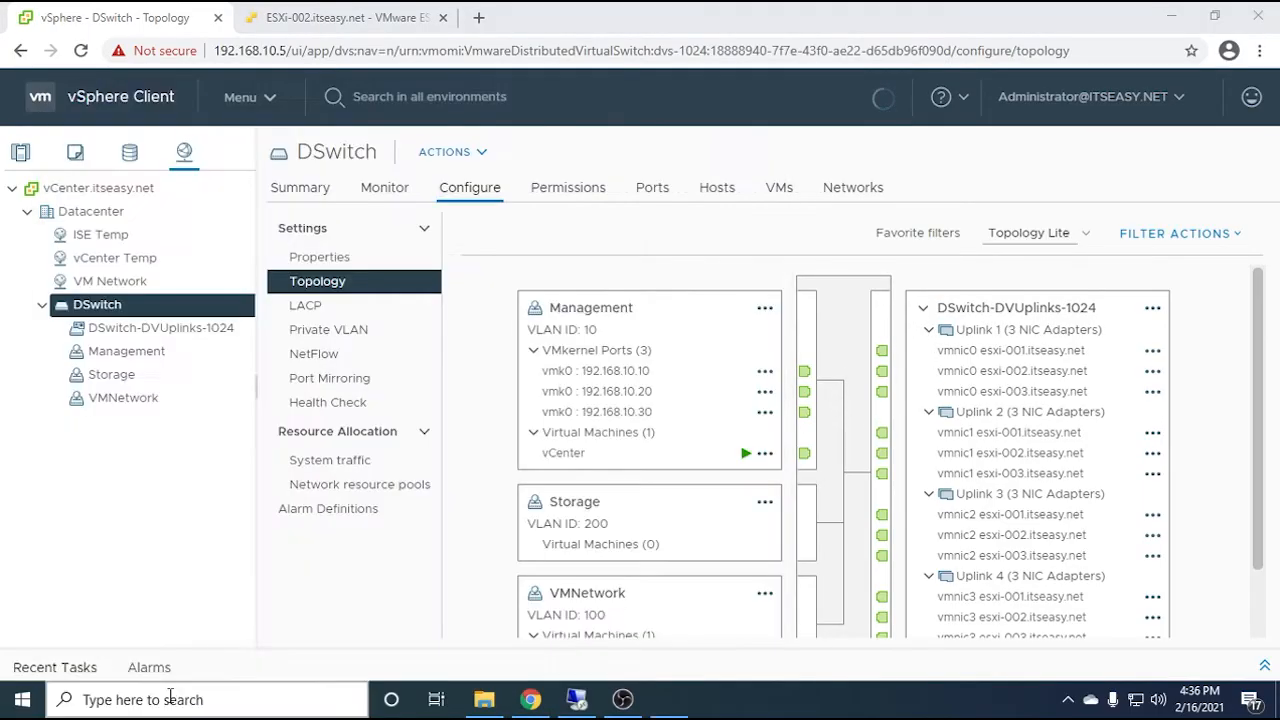
{"action": "key", "text": "Down"}
{"action": "key", "text": "Down"}
{"action": "key", "text": "Return"}
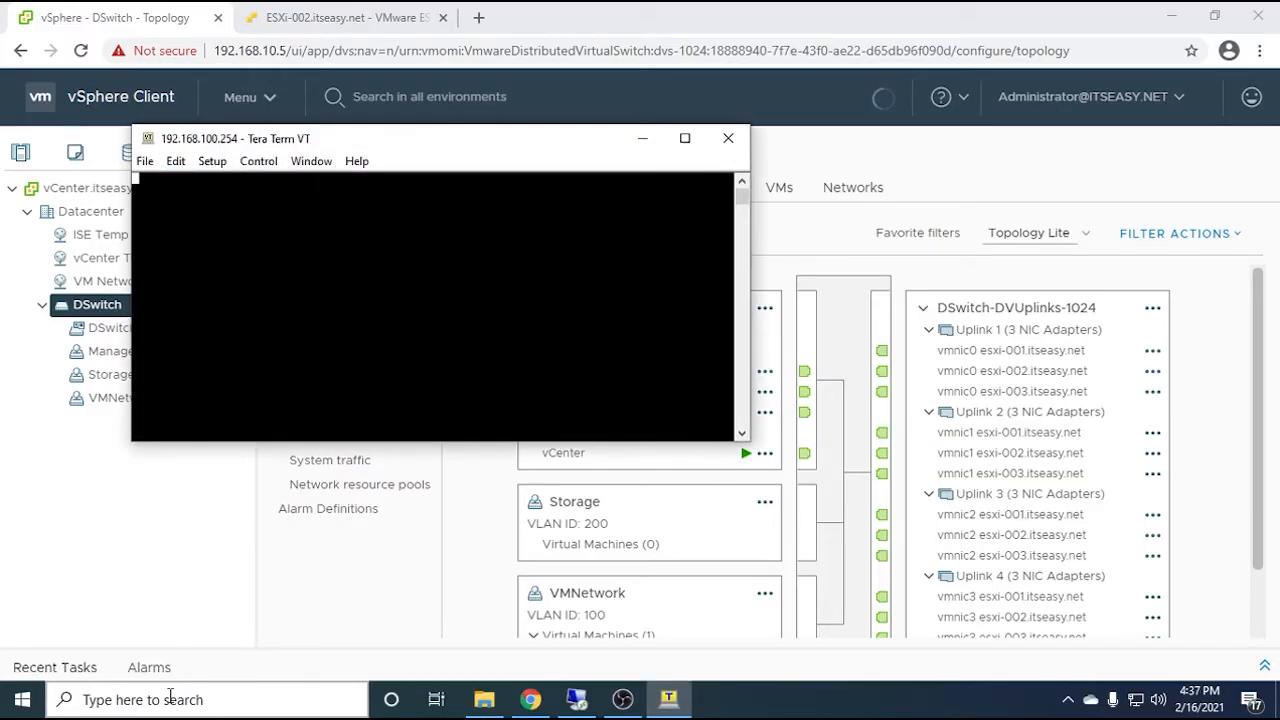
Log in to the switch over SSH with the account's user name and passphrase
{"action": "type", "text": "burgos"}
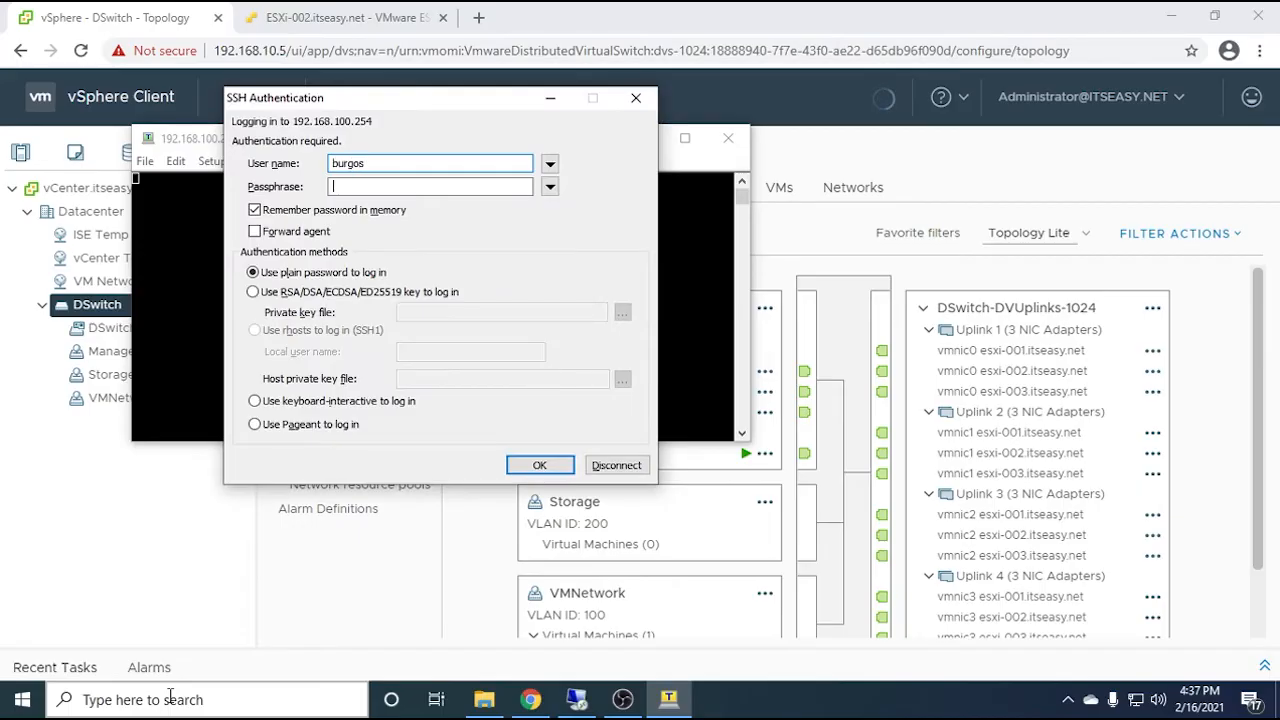
{"action": "key", "text": "Tab"}
{"action": "type", "text": "•••••••••••"}
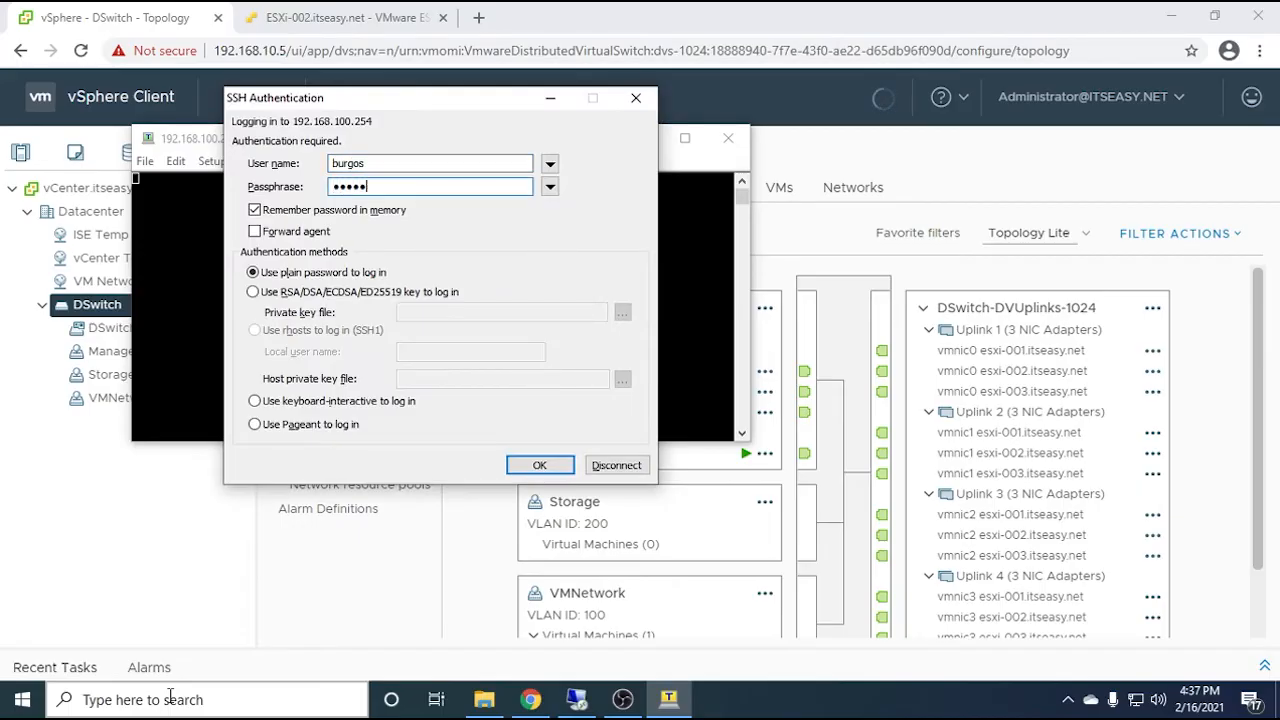
{"action": "key", "text": "Return"}
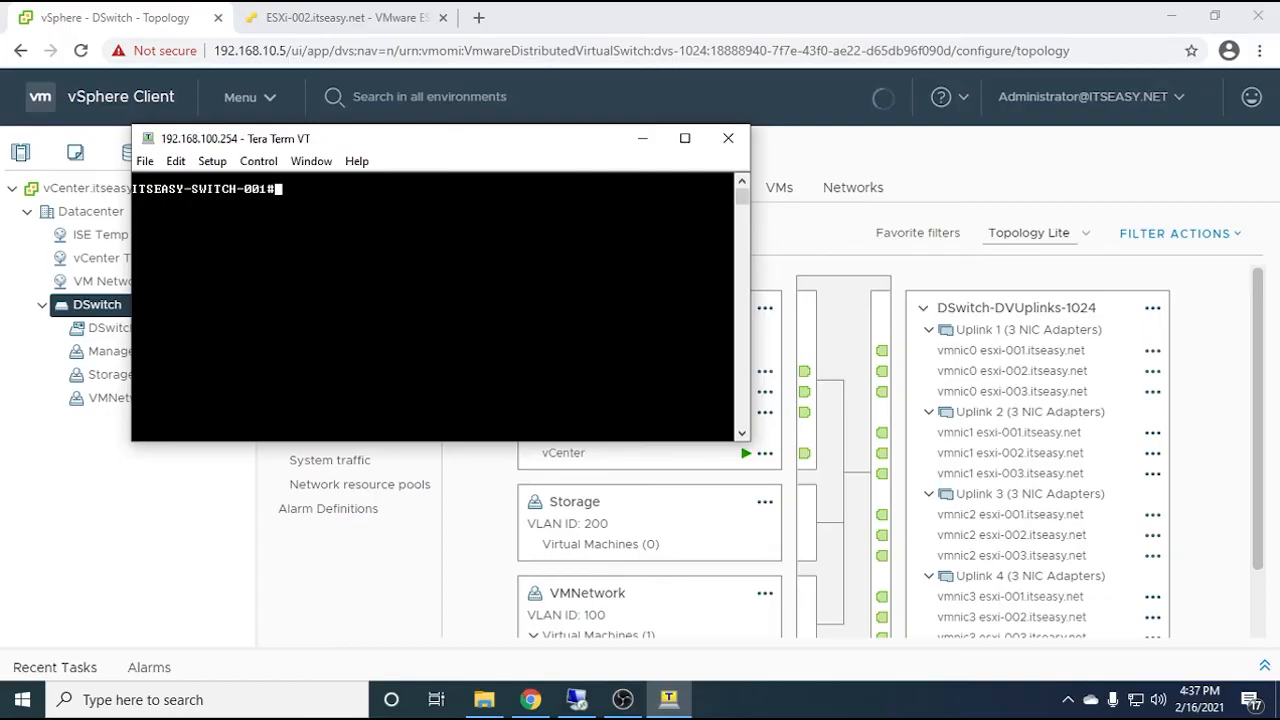
Show the running configuration of switch interface fa3/0/9 with "sh run int fa3/0/9" in a maximized terminal window
{"action": "type", "text": "sh run int fa3/0/9"}
{"action": "key", "text": "Return"}
{"action": "key", "text": "Up"}
{"action": "key", "text": "BackSpace"}
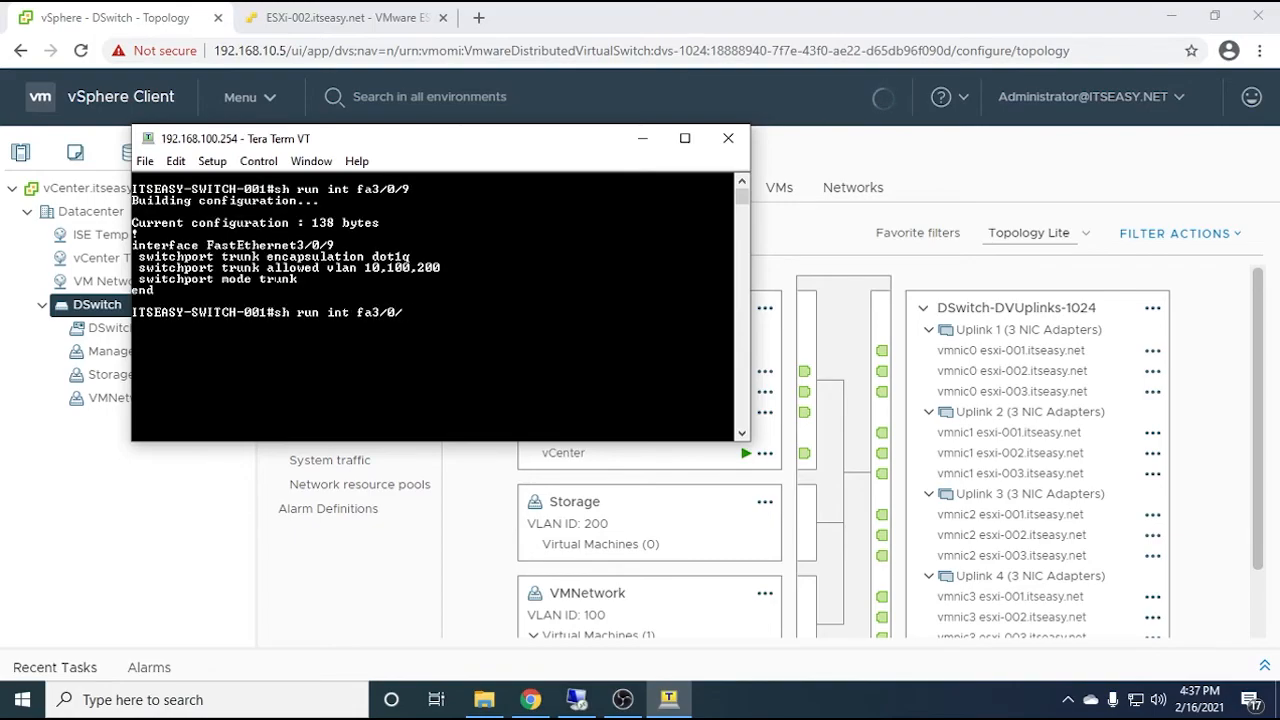
{"action": "left_click", "coordinate": [685, 138]}
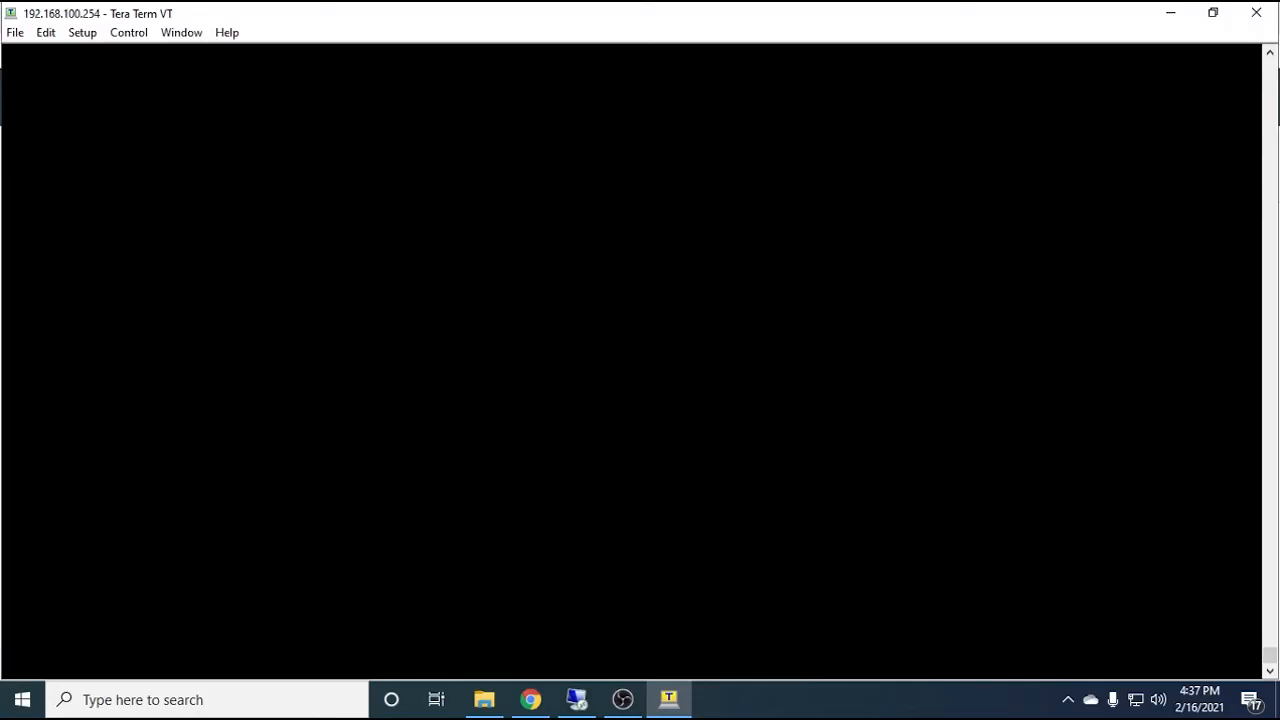
{"action": "key", "text": "Return"}
{"action": "key", "text": "Up"}
{"action": "type", "text": "9"}
{"action": "key", "text": "Return"}
Show the running configurations of interfaces fa3/0/10, fa3/0/11 and fa3/0/12, one after another
{"action": "key", "text": "Up"}
{"action": "key", "text": "BackSpace"}
{"action": "type", "text": "10"}
{"action": "key", "text": "Return"}
{"action": "key", "text": "Up"}
{"action": "key", "text": "BackSpace"}
{"action": "type", "text": "11"}
{"action": "key", "text": "Return"}
{"action": "key", "text": "Up"}
{"action": "key", "text": "BackSpace"}
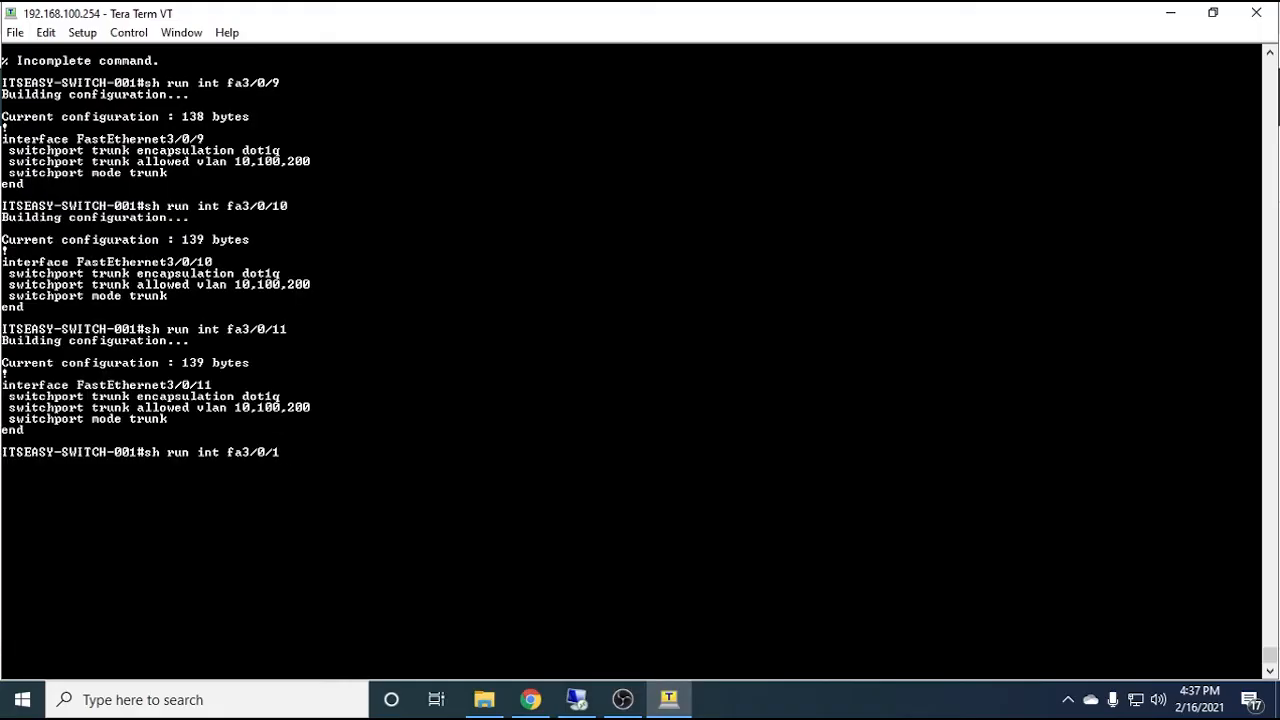
{"action": "type", "text": "2"}
{"action": "key", "text": "Return"}
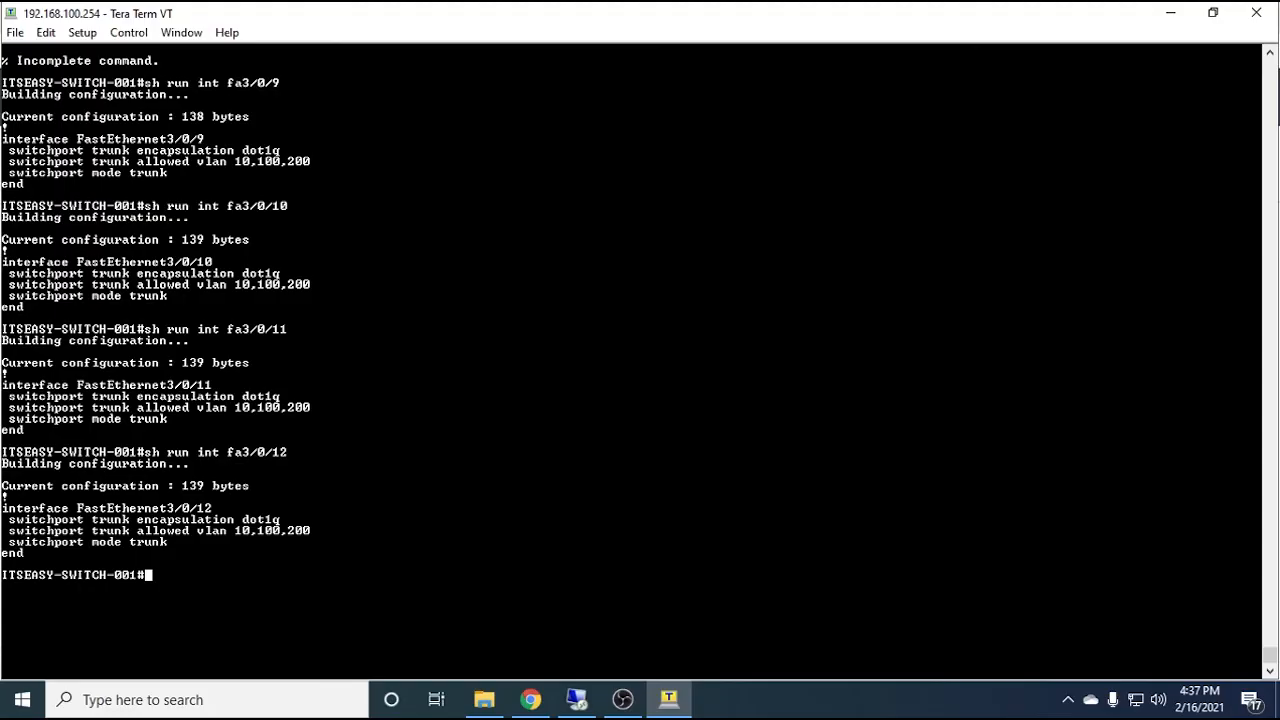
Examine the trunk's allowed VLAN list on interfaces FastEthernet3/0/9 and FastEthernet3/0/11 by highlighting each one
{"action": "left_click_drag", "start_coordinate": [311, 161], "coordinate": [235, 161]}
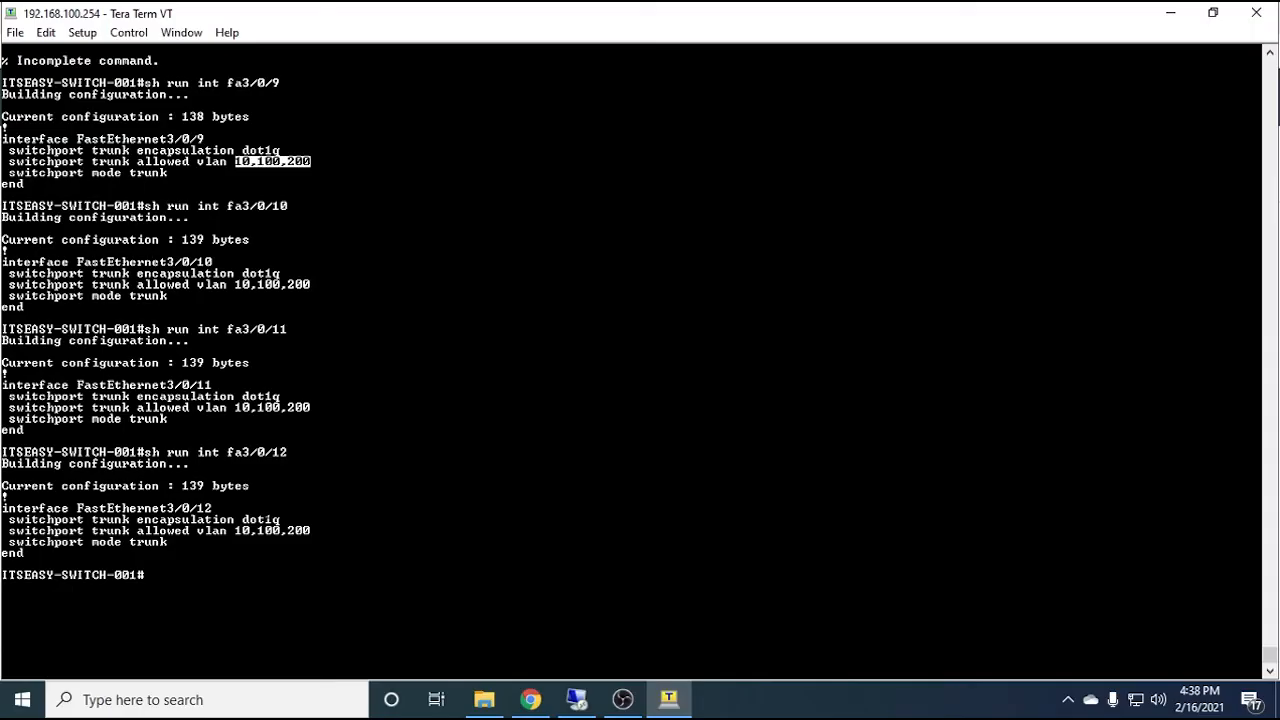
{"action": "left_click", "coordinate": [273, 161]}
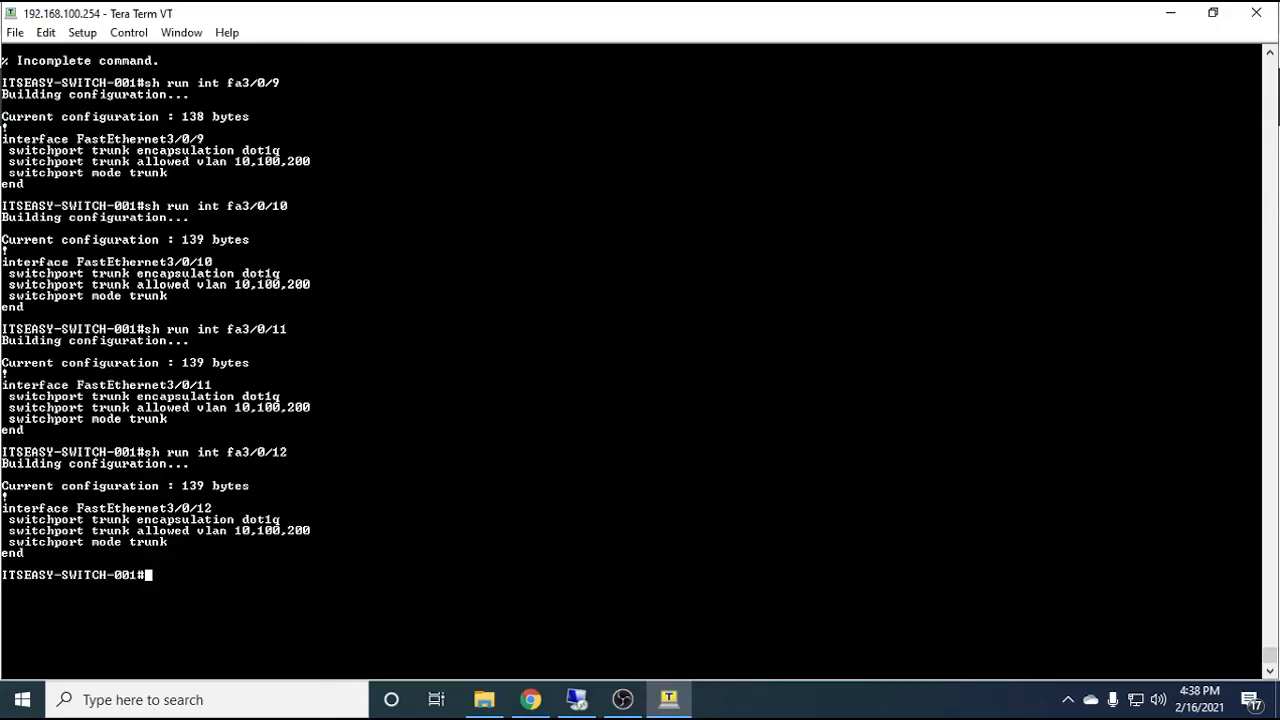
{"action": "left_click_drag", "start_coordinate": [311, 407], "coordinate": [235, 407]}
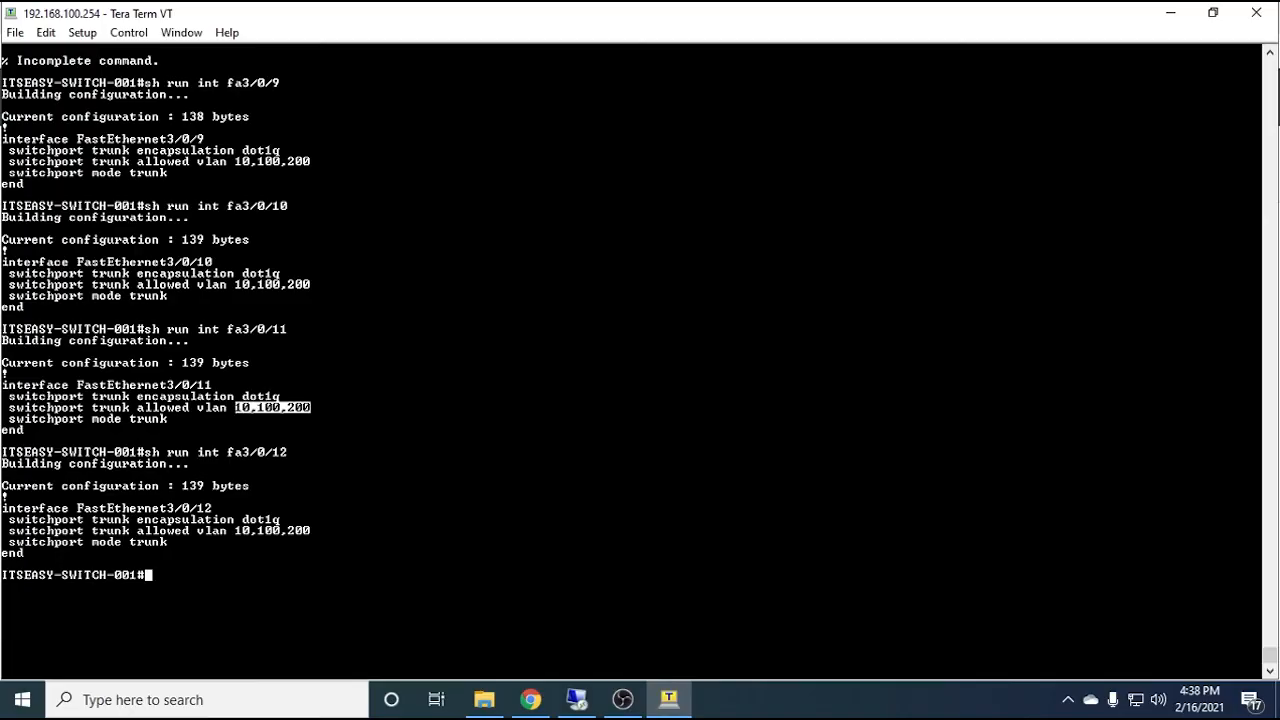
{"action": "left_click", "coordinate": [236, 408]}
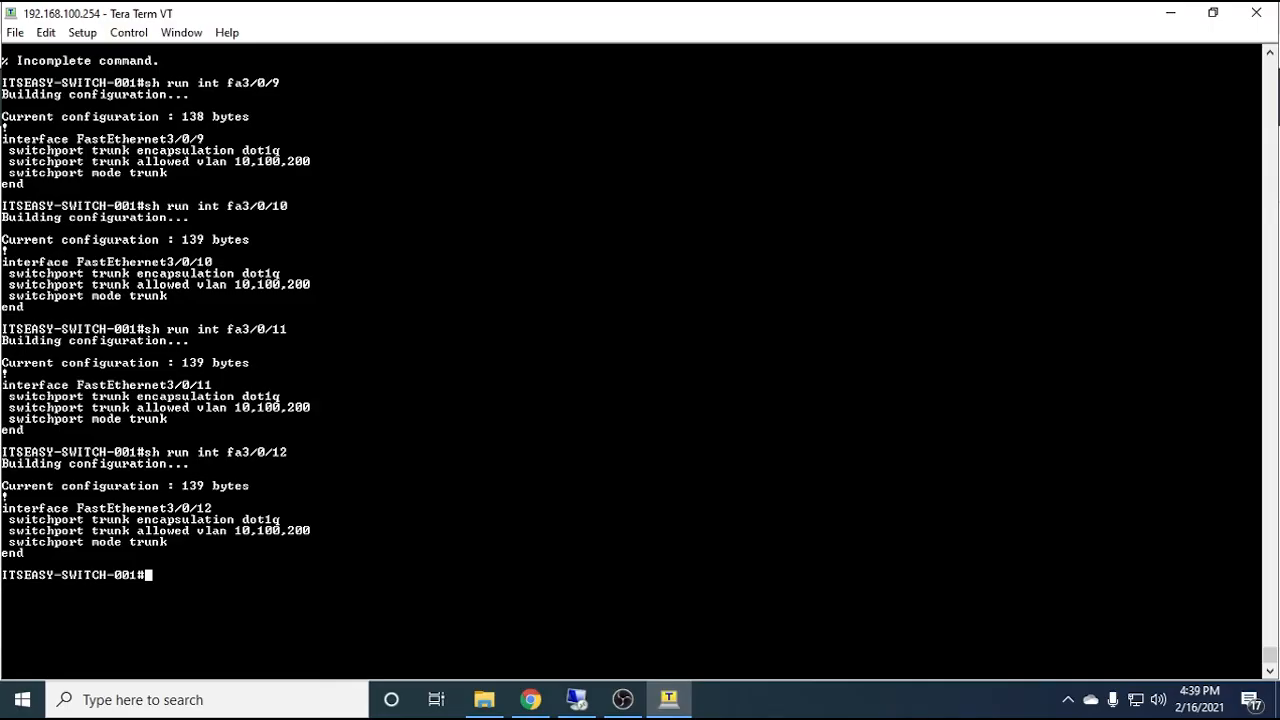
Review the FastEthernet3/0/12 trunk configuration against the output for interfaces 3/0/10 and 3/0/11
{"action": "left_click_drag", "start_coordinate": [176, 519], "coordinate": [3, 509]}
{"action": "left_click", "coordinate": [190, 542]}
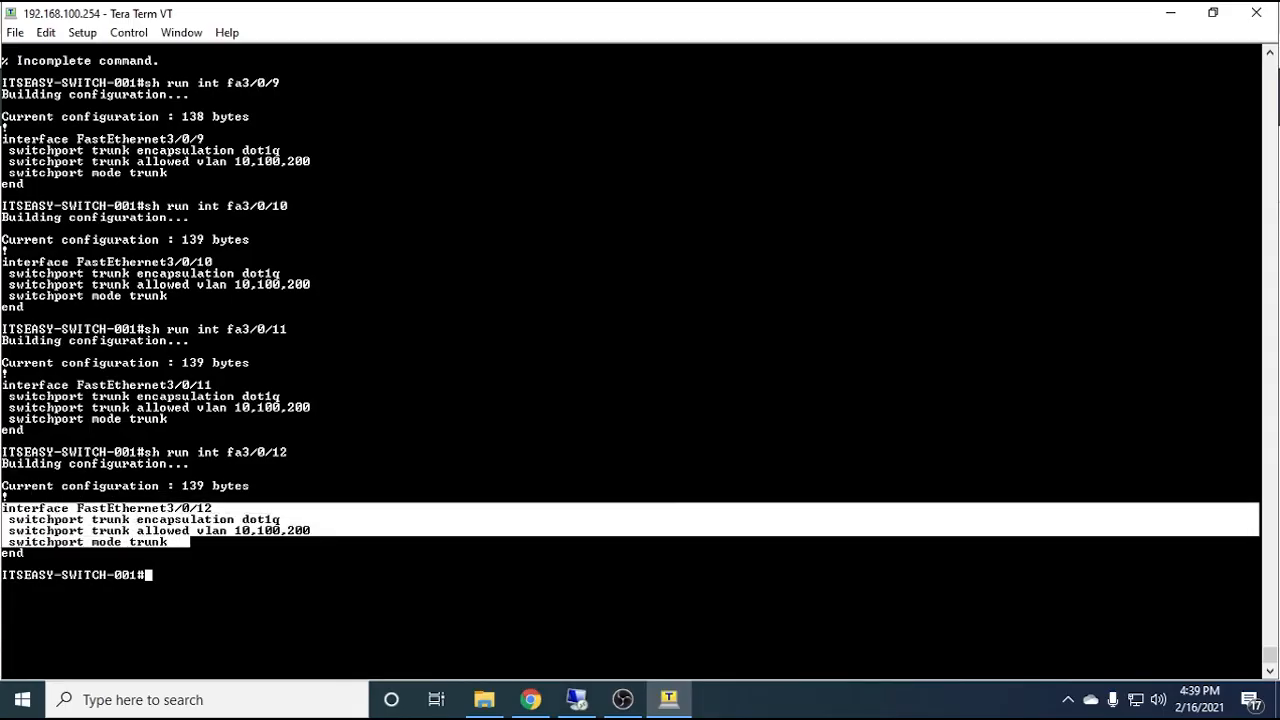
{"action": "left_click", "coordinate": [240, 590]}
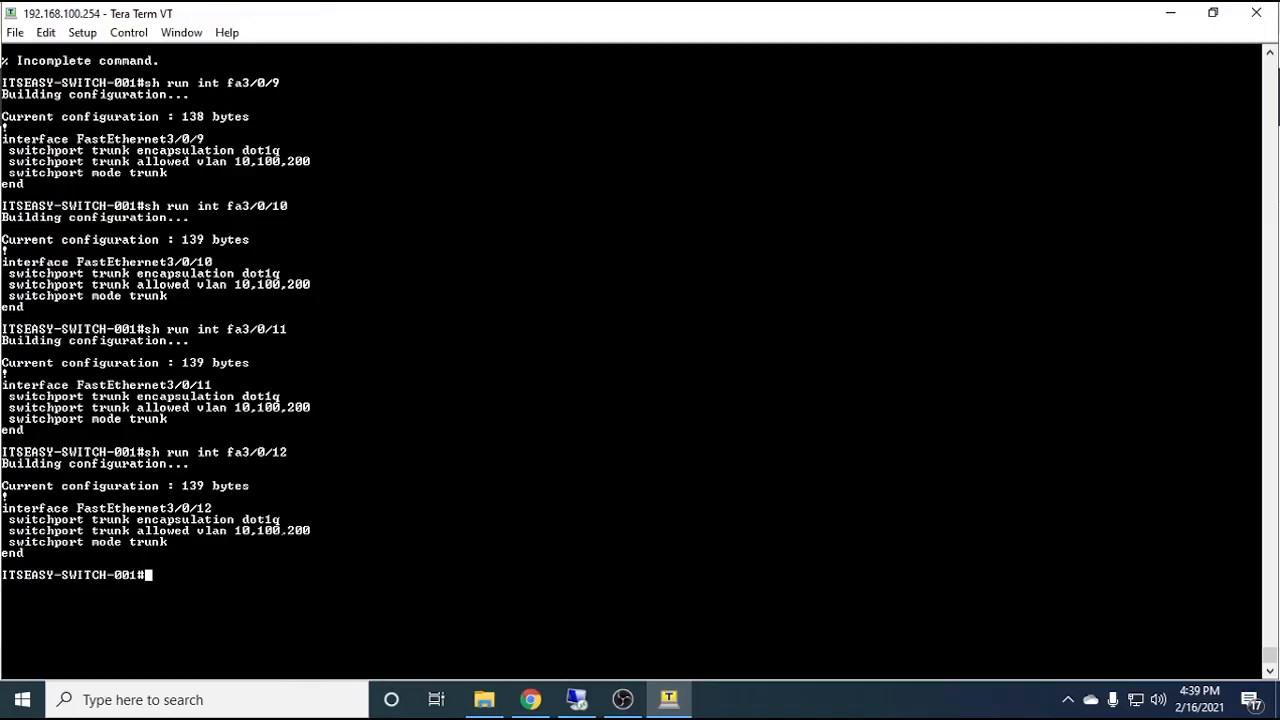
{"action": "left_click_drag", "start_coordinate": [282, 530], "coordinate": [257, 530]}
{"action": "left_click", "coordinate": [261, 530]}
{"action": "left_click_drag", "start_coordinate": [318, 452], "coordinate": [2, 206]}
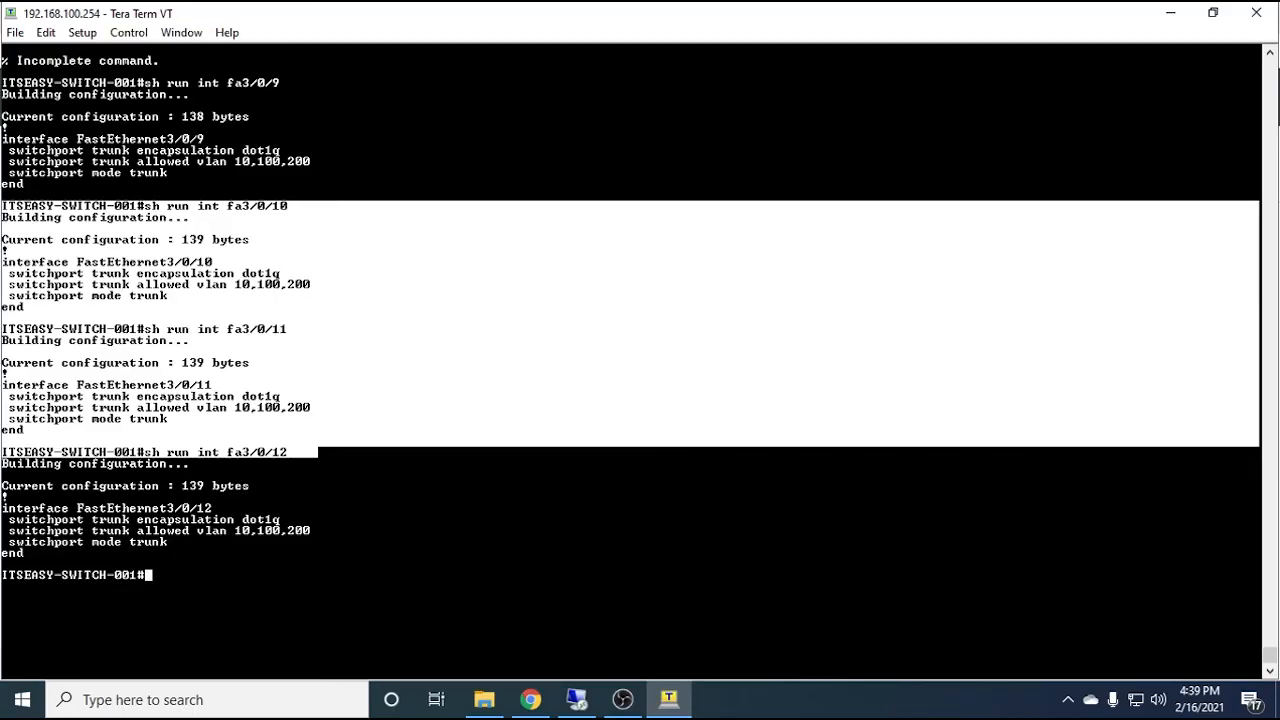
{"action": "left_click", "coordinate": [317, 531]}
{"action": "left_click_drag", "start_coordinate": [317, 531], "coordinate": [2, 508]}
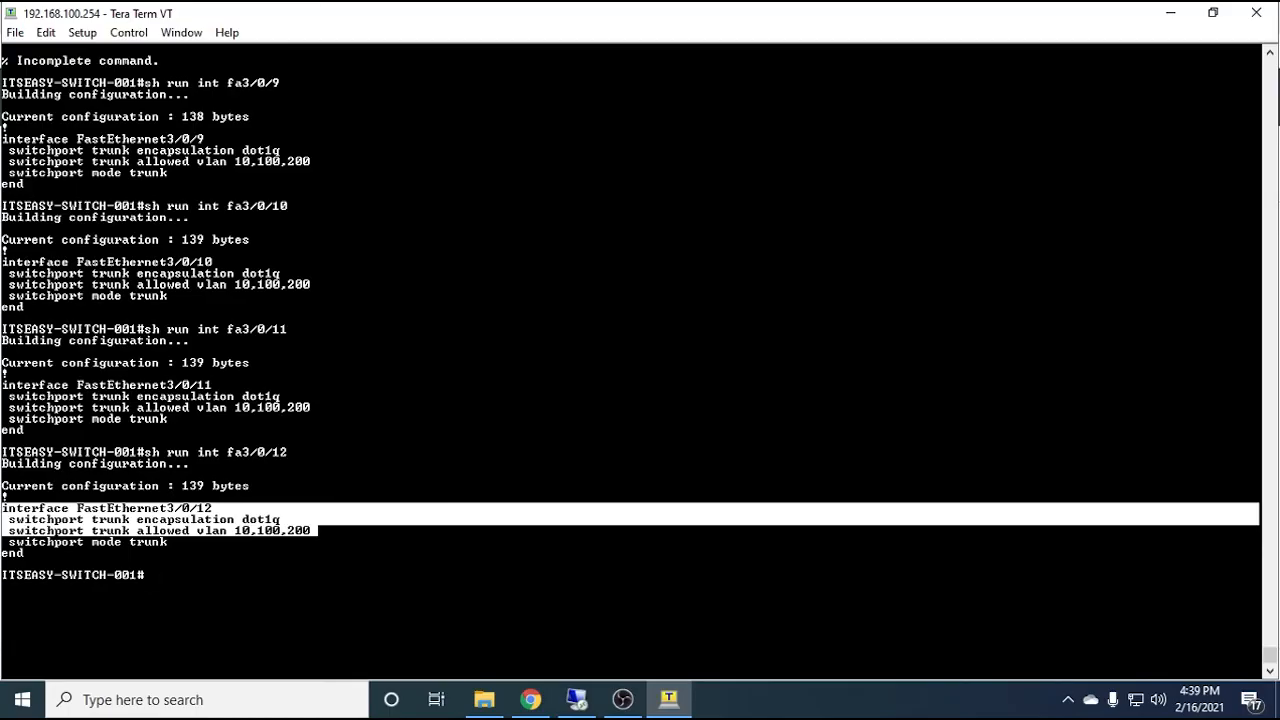
{"action": "left_click", "coordinate": [277, 530]}
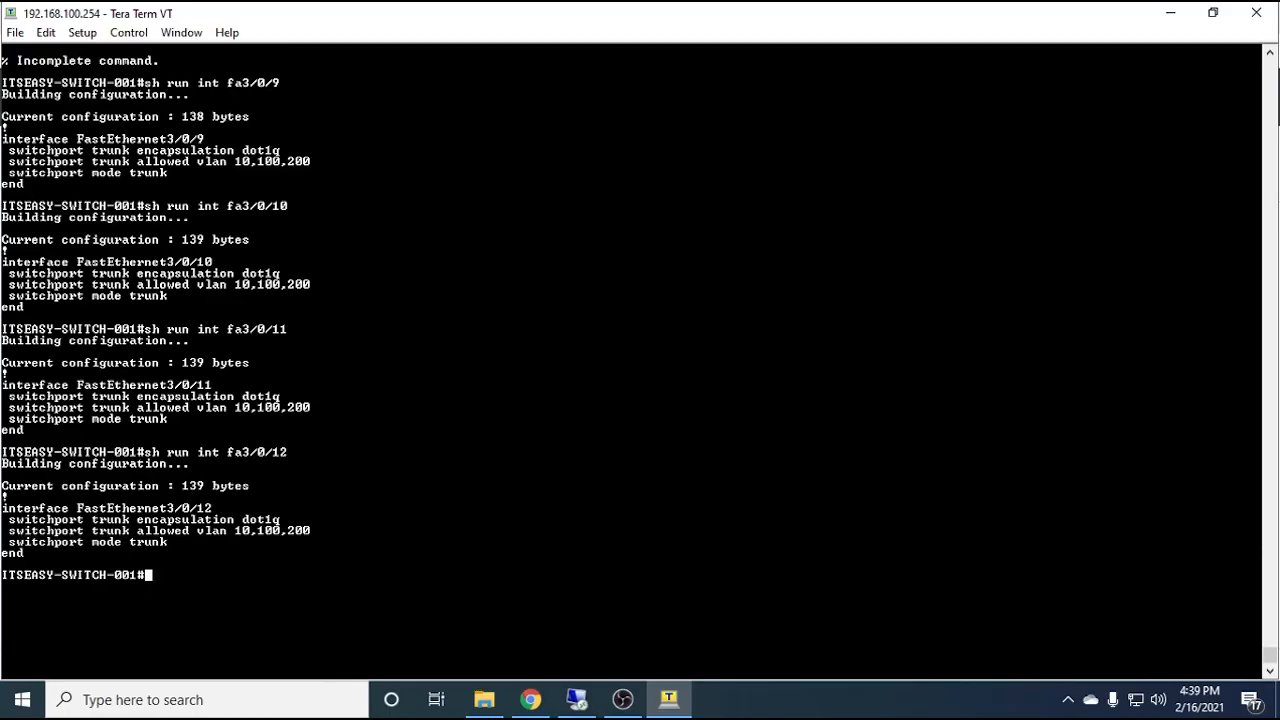
Check the interface name and the individual allowed VLAN IDs in the FastEthernet3/0/12 configuration
{"action": "double_click", "coordinate": [270, 530]}
{"action": "left_click", "coordinate": [270, 531]}
{"action": "left_click_drag", "start_coordinate": [213, 508], "coordinate": [167, 508]}
{"action": "left_click", "coordinate": [277, 529]}
{"action": "left_click_drag", "start_coordinate": [282, 530], "coordinate": [248, 530]}
Minimize the terminal to return to the vSphere Client and open DSwitch's LACP settings
{"action": "left_click", "coordinate": [1163, 16]}
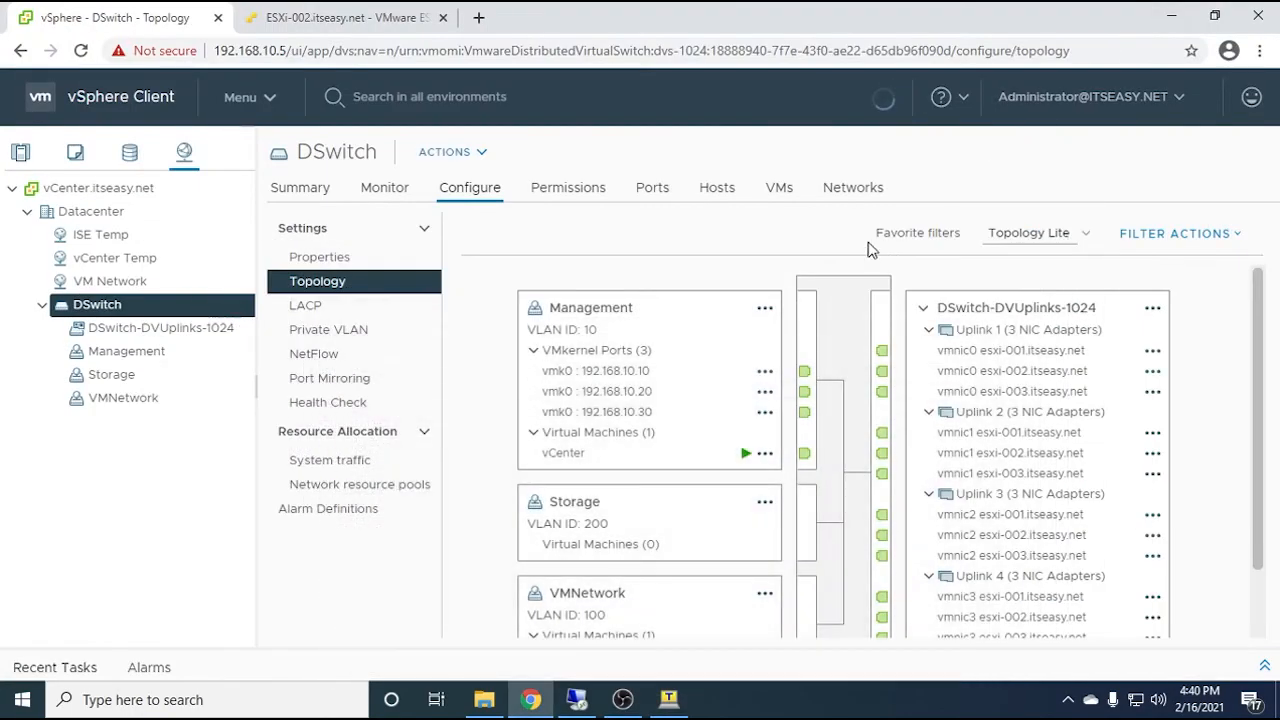
{"action": "left_click", "coordinate": [318, 308]}
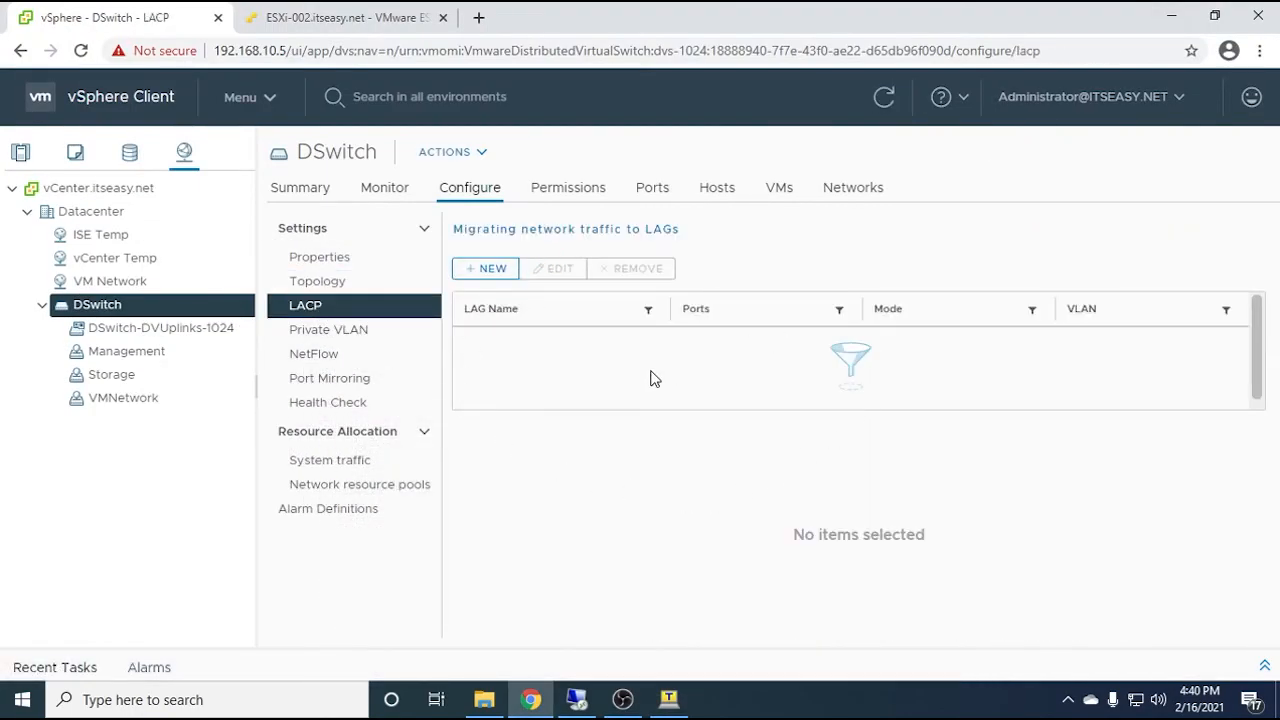